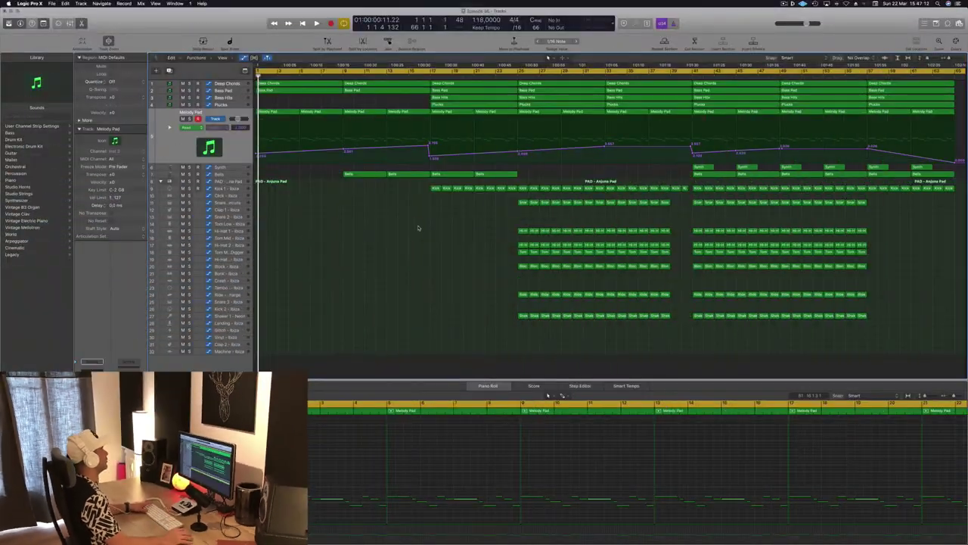
Play the existing arrangement from the start and from bar 25.
key("space")
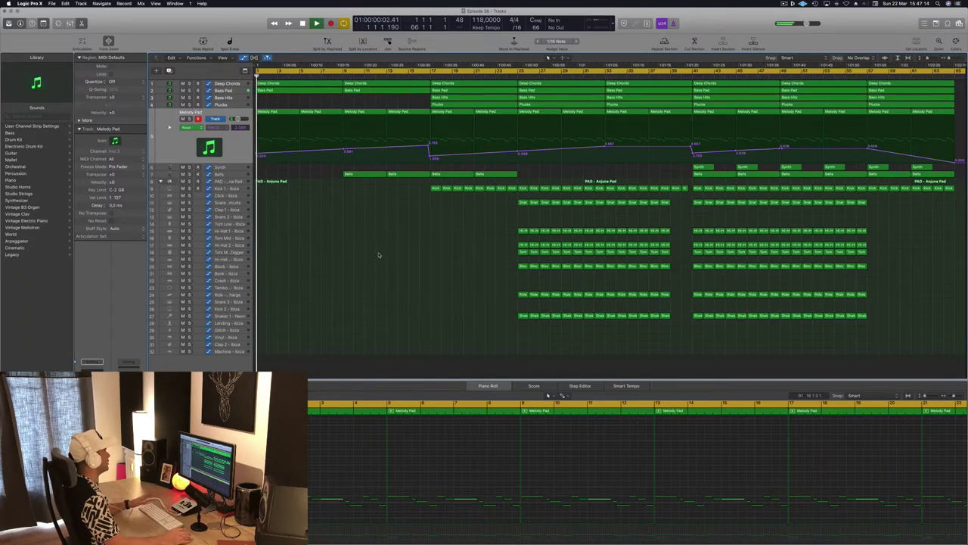
left_click(518, 77)
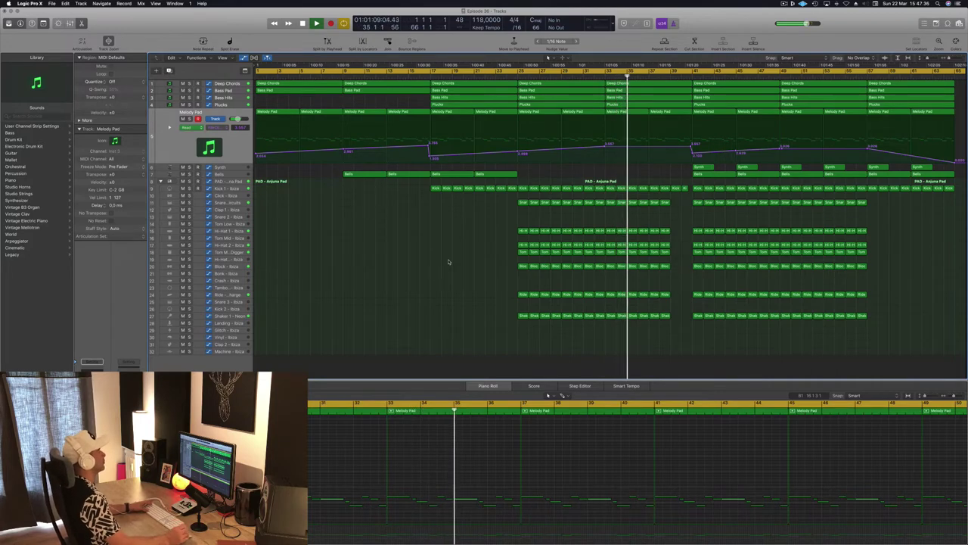
key("space")
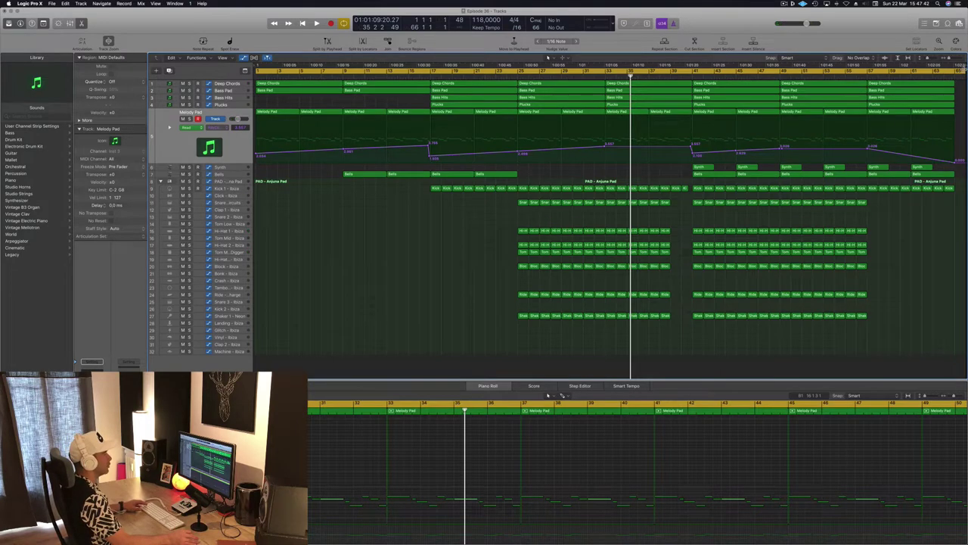
Set the cycle range to bars 1 to 65, repeat that section twice and clear the region selection.
left_click_drag(965, 69, 964, 68)
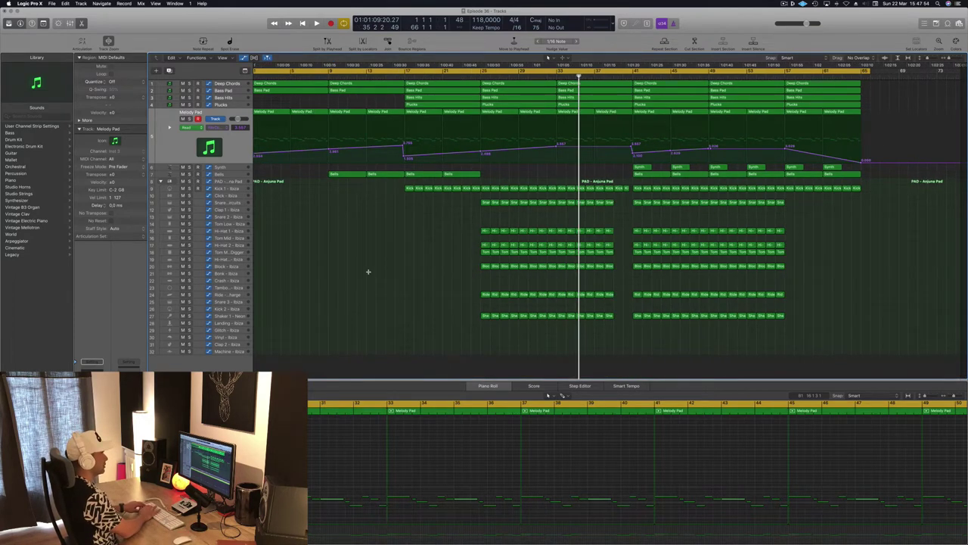
key("ctrl+super+r")
key("Delete")
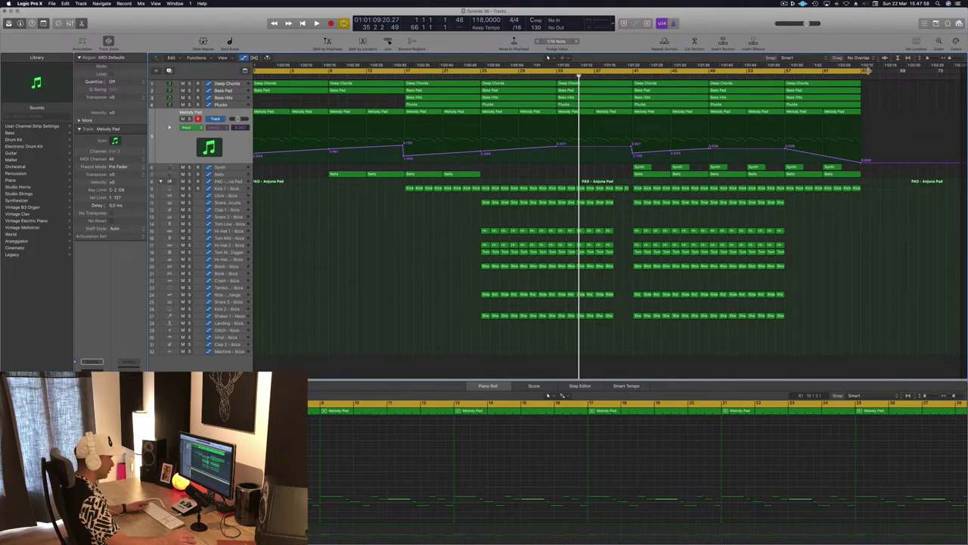
left_click_drag(868, 69, 859, 71)
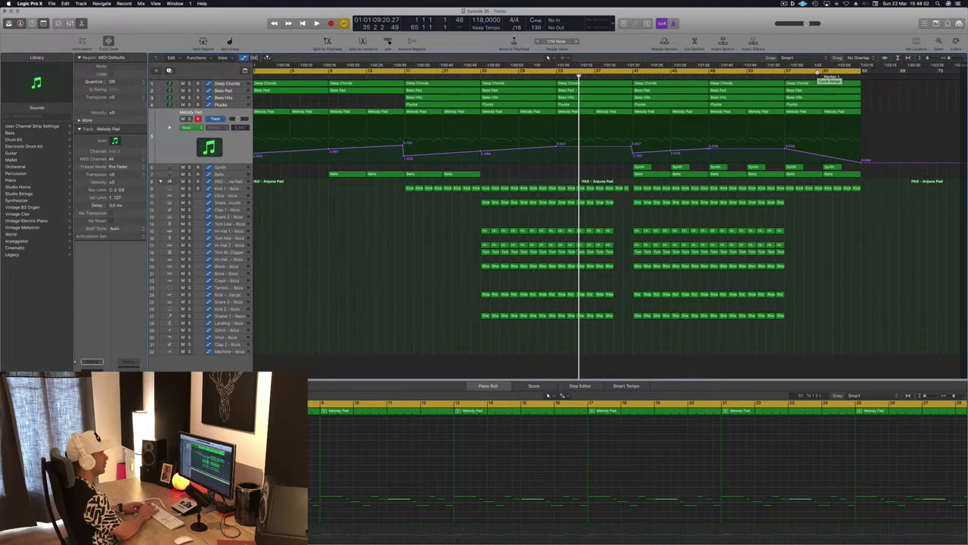
key("super+r")
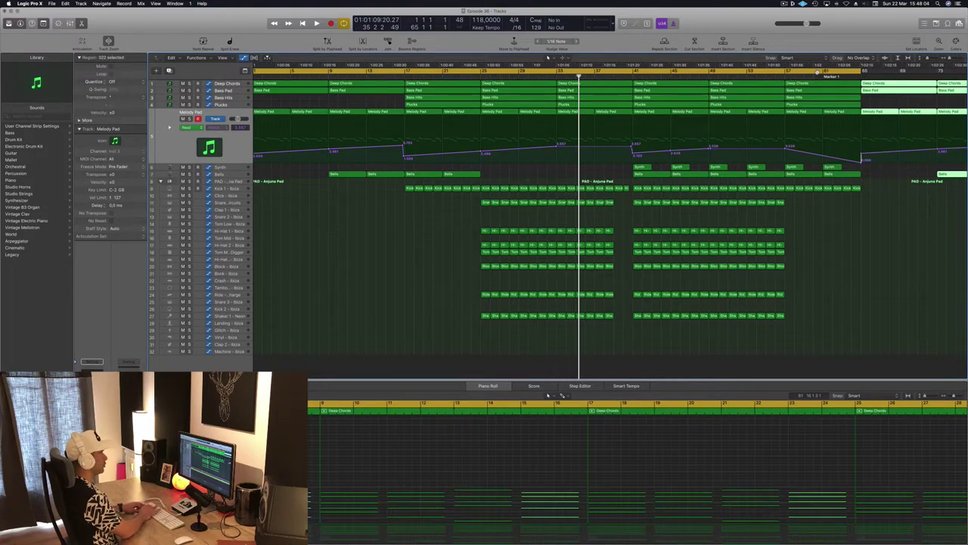
key("super+r")
scroll(538, 244, "left", 5)
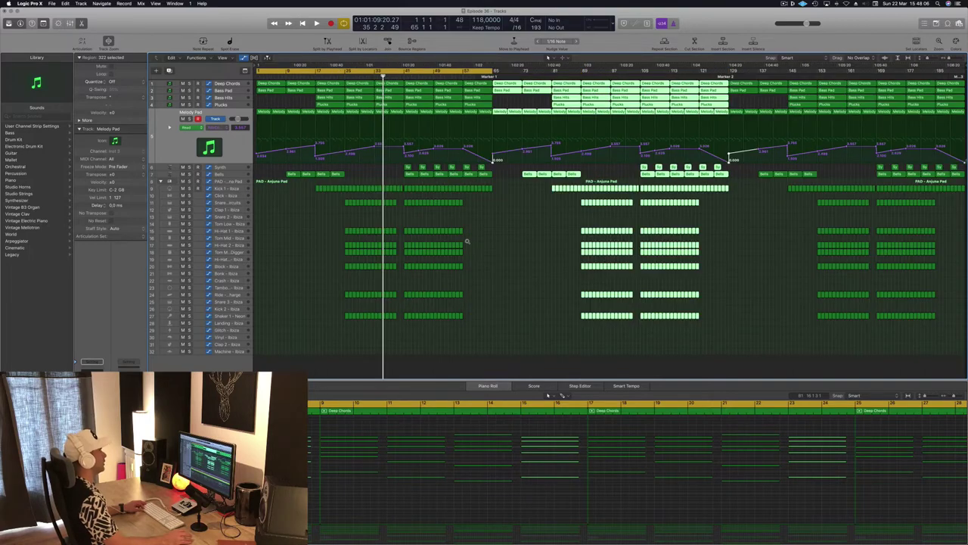
key("Return")
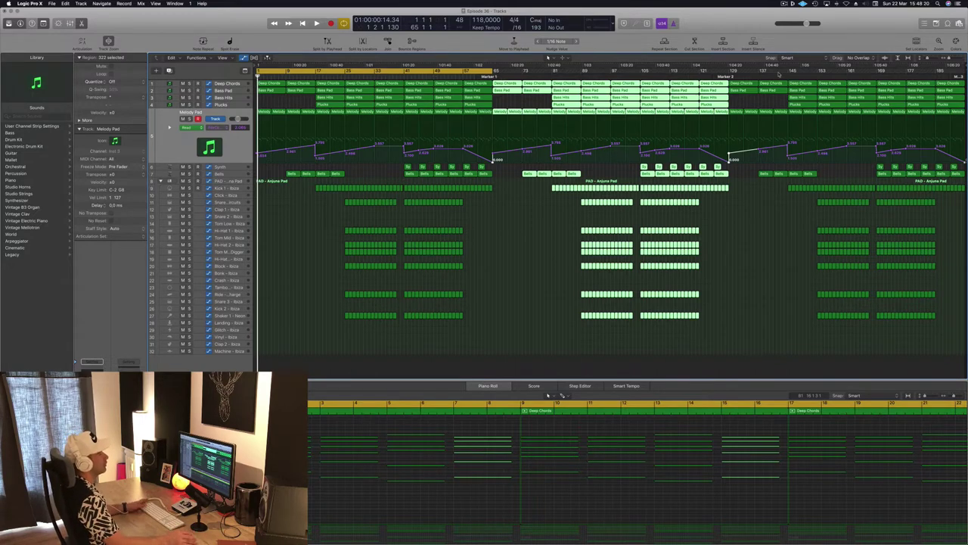
scroll(687, 264, "right", 3)
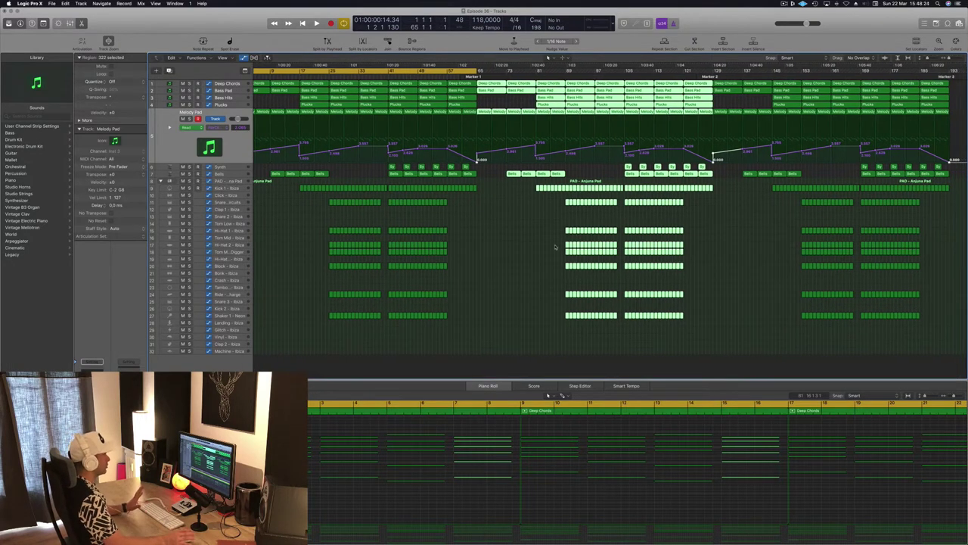
left_click(297, 242)
scroll(295, 241, "left", 2)
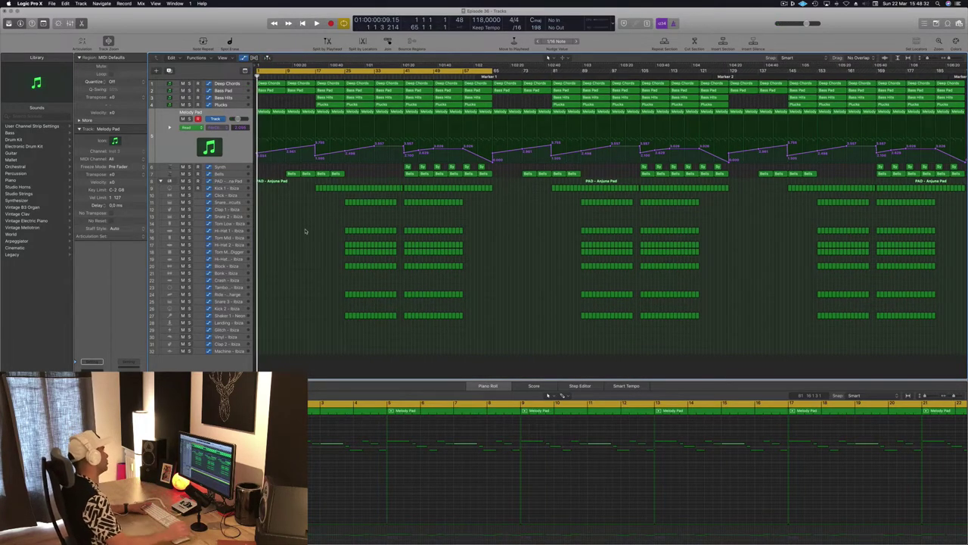
Audition the opening bars of the extended arrangement and hide the Piano Roll to show more tracks.
key("space")
key("space")
scroll(306, 233, "up", 5)
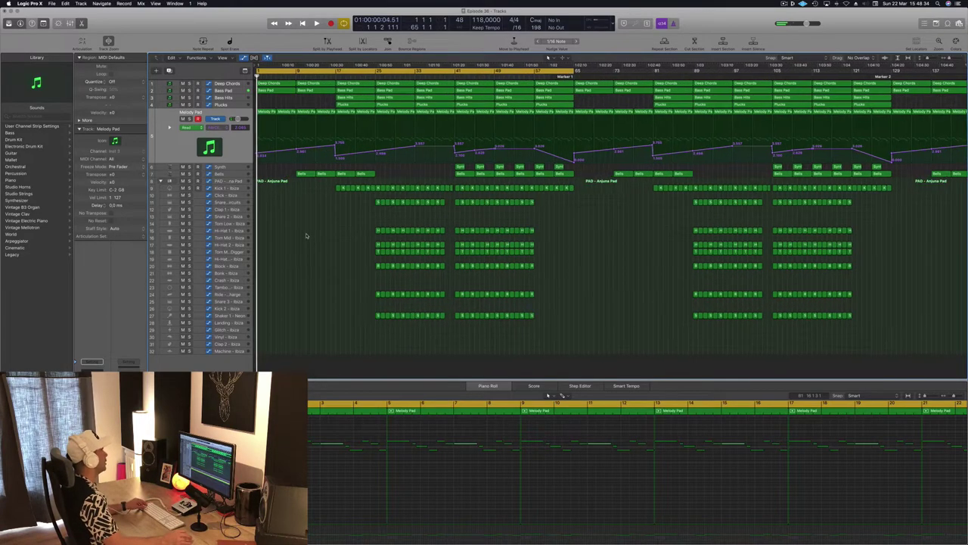
scroll(307, 236, "up", 3)
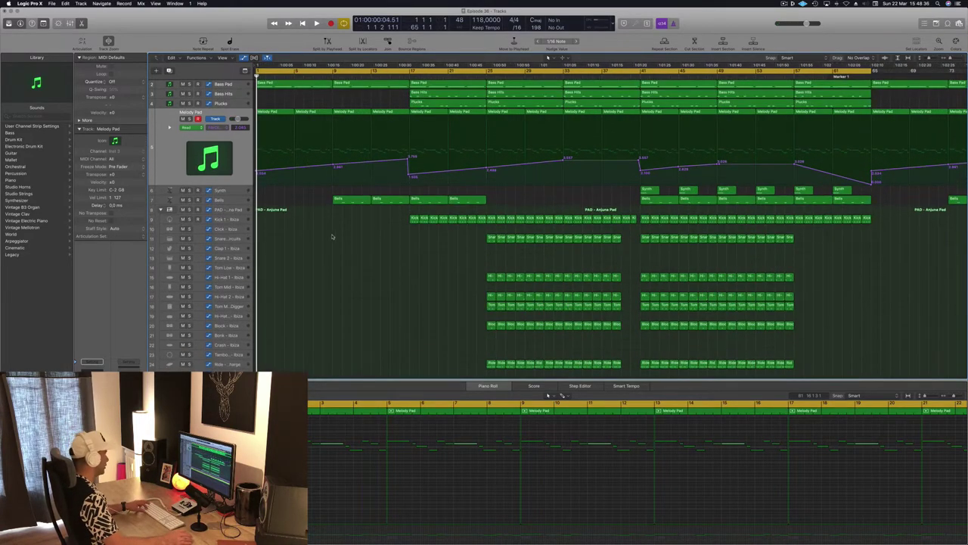
key("x")
key("x")
key("space")
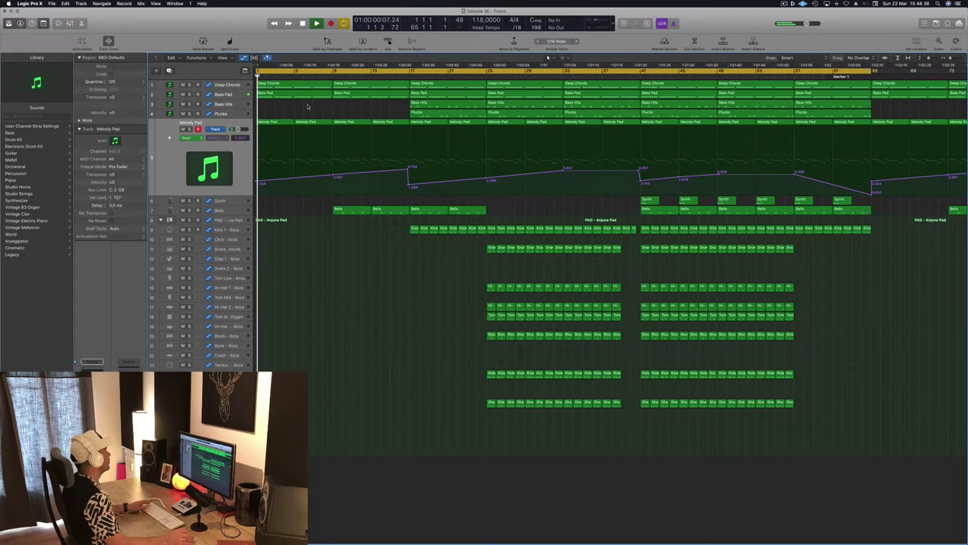
scroll(303, 106, "down", 3)
key("space")
key("space")
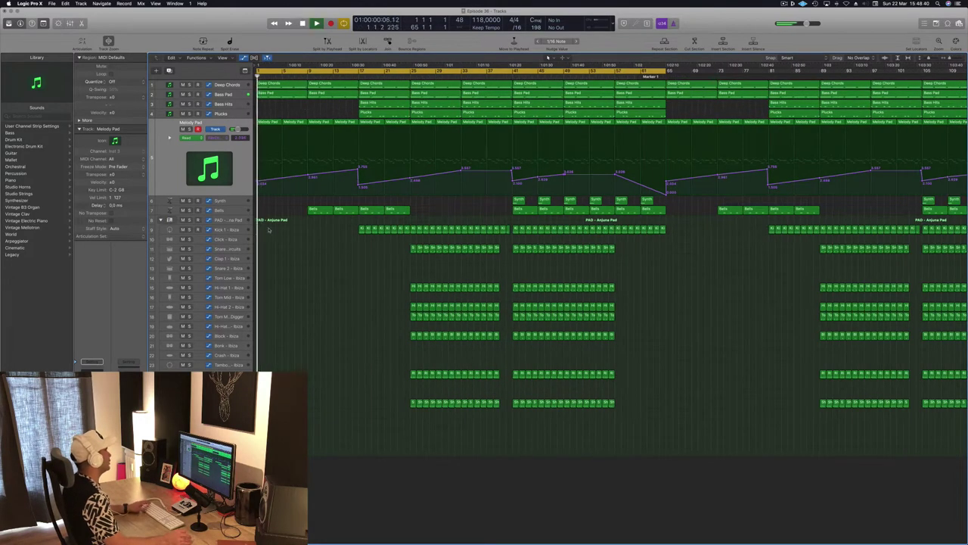
Delete the Deep Chords, Bass Pad, Melody Pad and Bells regions in bars 1 to 16.
key("space")
key("space")
key("space")
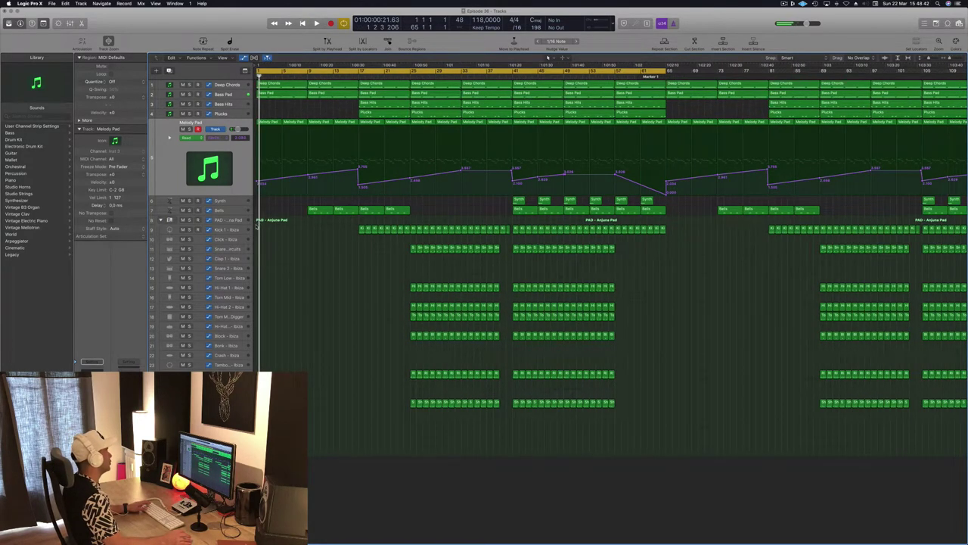
left_click_drag(256, 225, 354, 78)
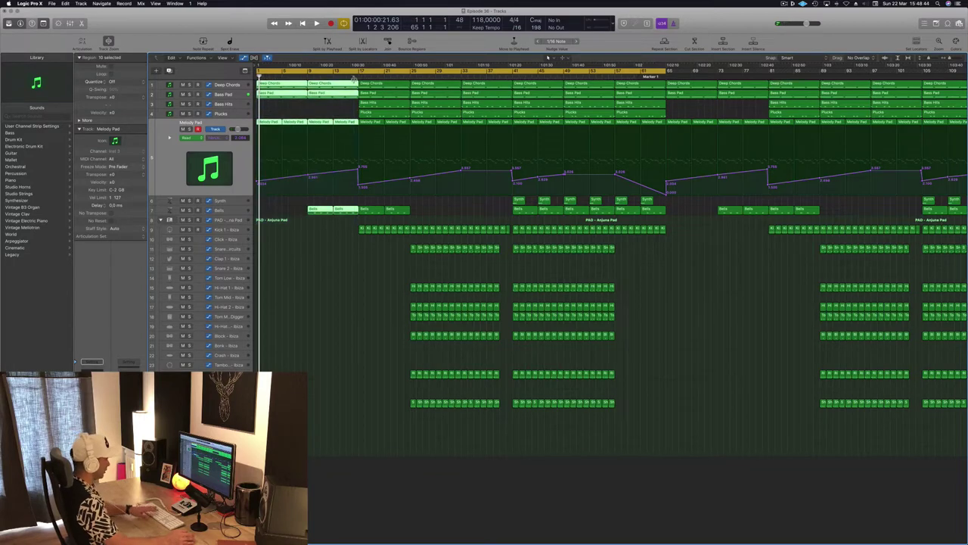
key("Delete")
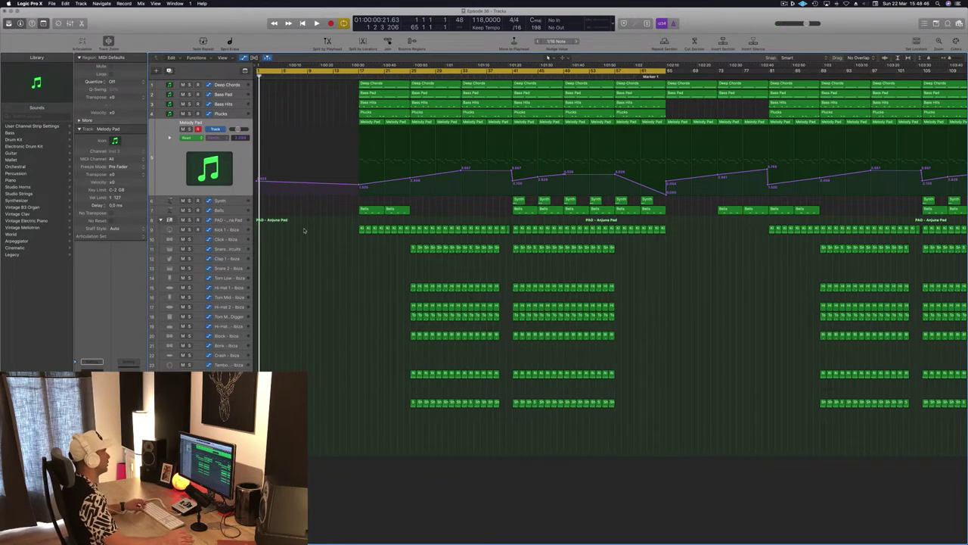
Copy the eight Kick 1 regions starting at bar 17 to fill bars 1 to 16, and audition the start.
left_click_drag(305, 231, 420, 235)
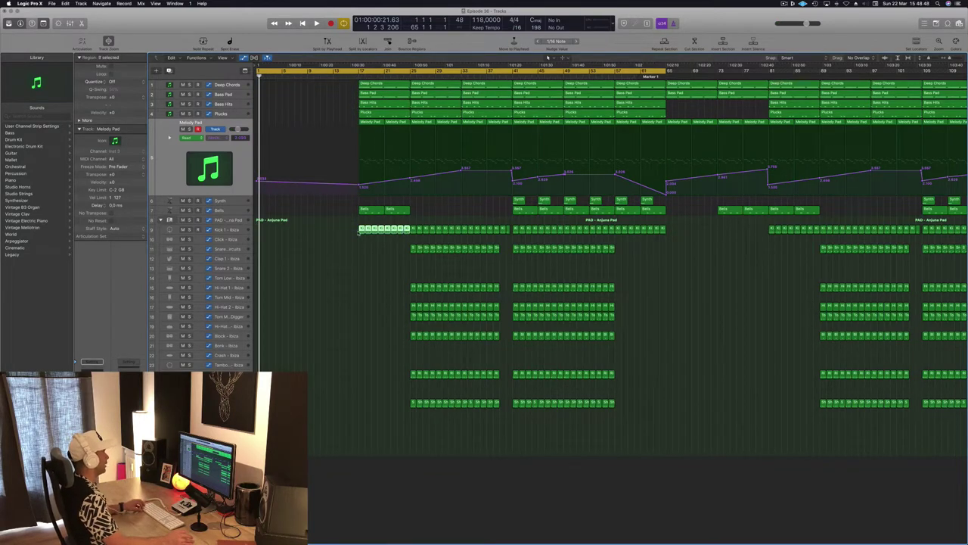
left_click_drag(361, 231, 311, 234)
key("space")
left_click(226, 231)
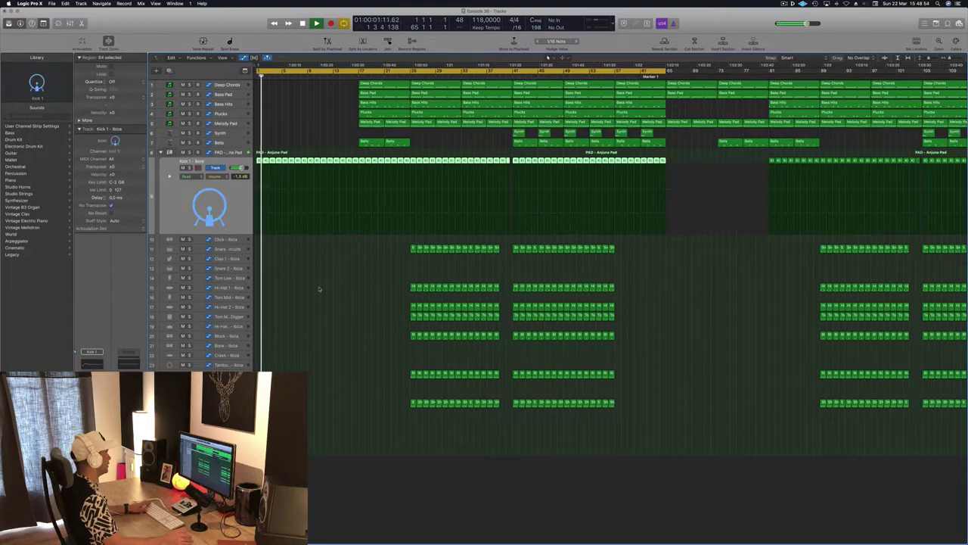
key("space")
Try the Snare regions from bar 25 at bar 1, audition them with the kick and delete them.
left_click(369, 257)
left_click(414, 248)
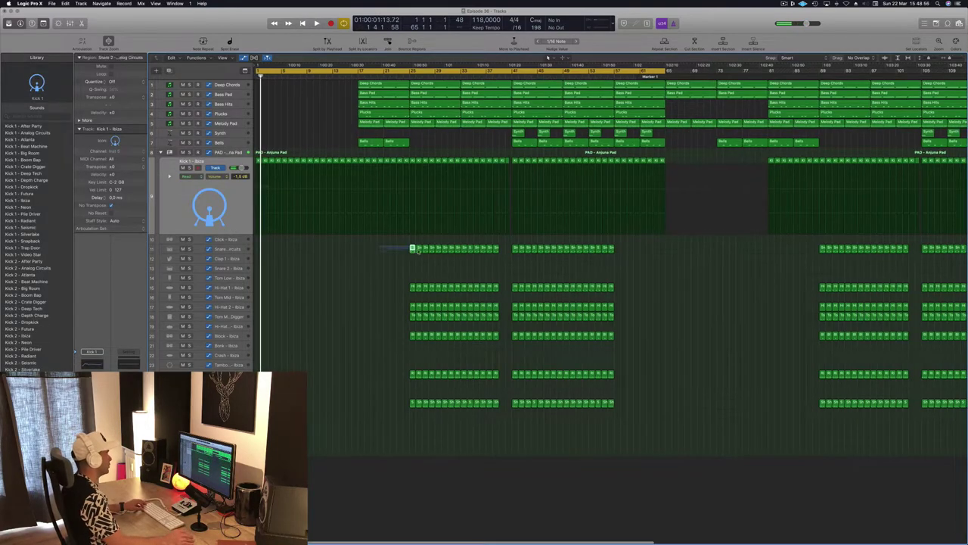
left_click_drag(412, 252, 259, 253)
key("space")
key("space")
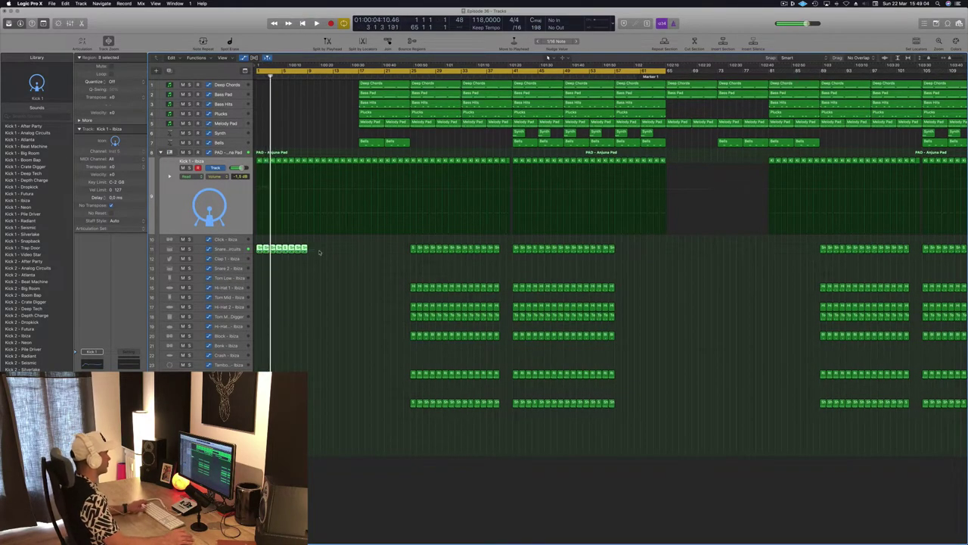
key("Delete")
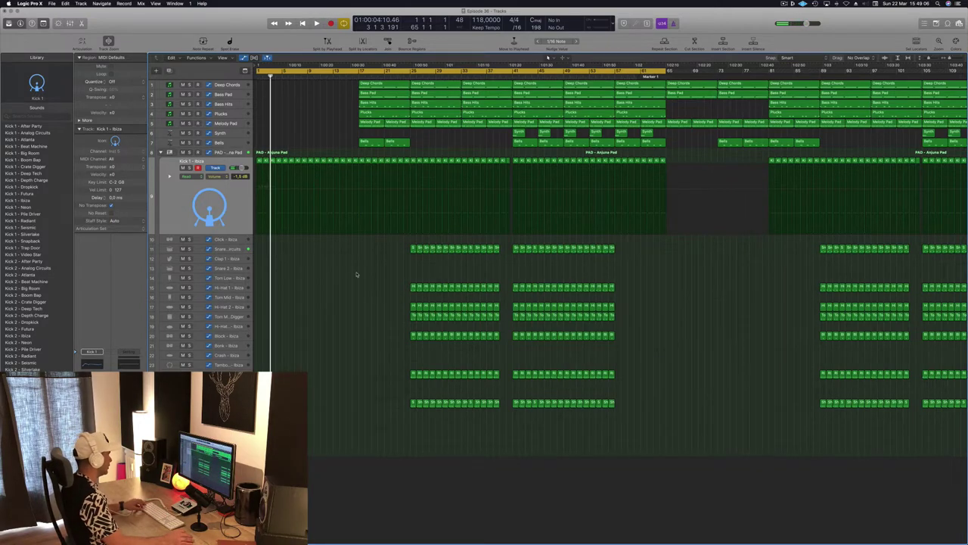
Copy the first four Hi-Hat 1 regions from bar 25 to bar 1 and audition them with the kick.
left_click_drag(427, 289, 259, 292)
key("space")
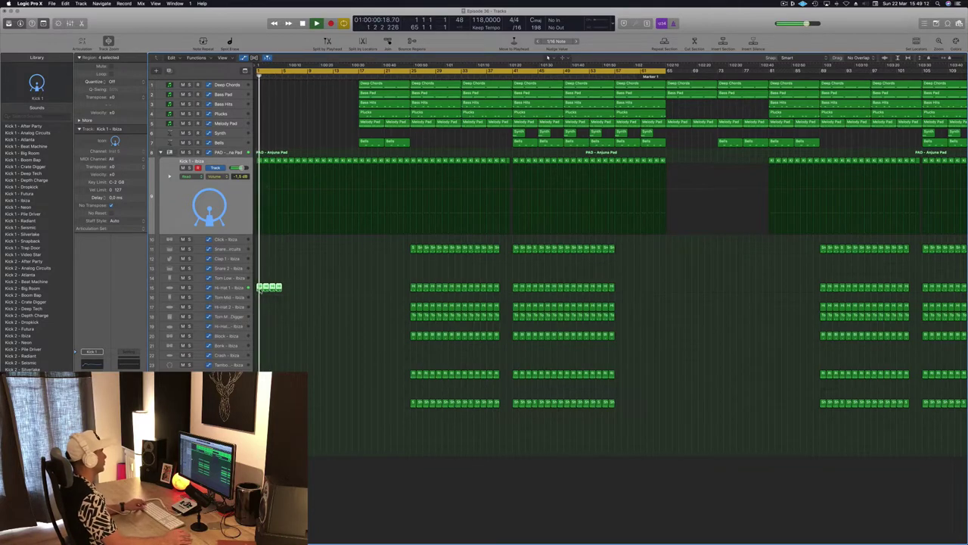
key("super+Right")
key("super+Right")
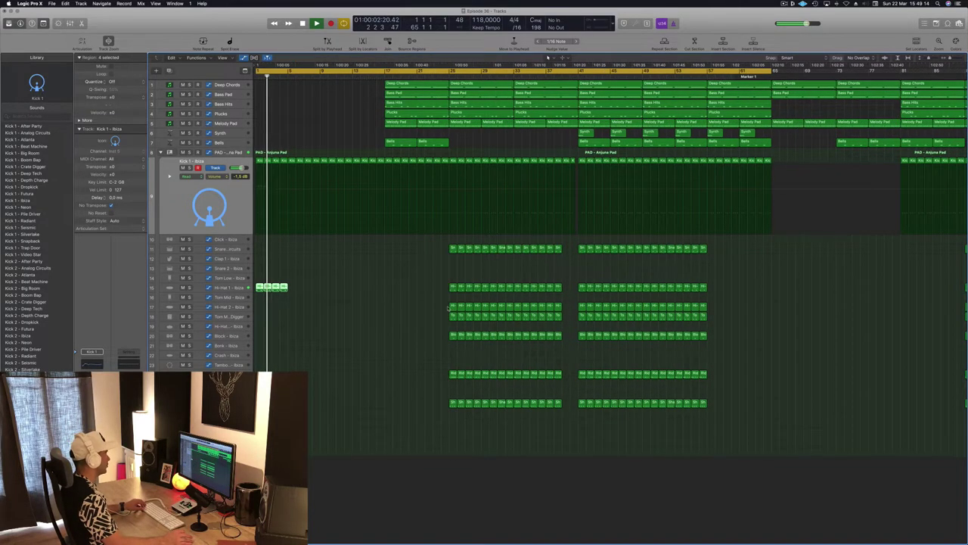
Copy Hi-Hat 2 and Tom M...Digger regions from bar 25 to bar 1, and repeat both with Hi-Hat 1 up to bar 25.
left_click(457, 306)
left_click_drag(457, 306, 260, 307)
key("Return")
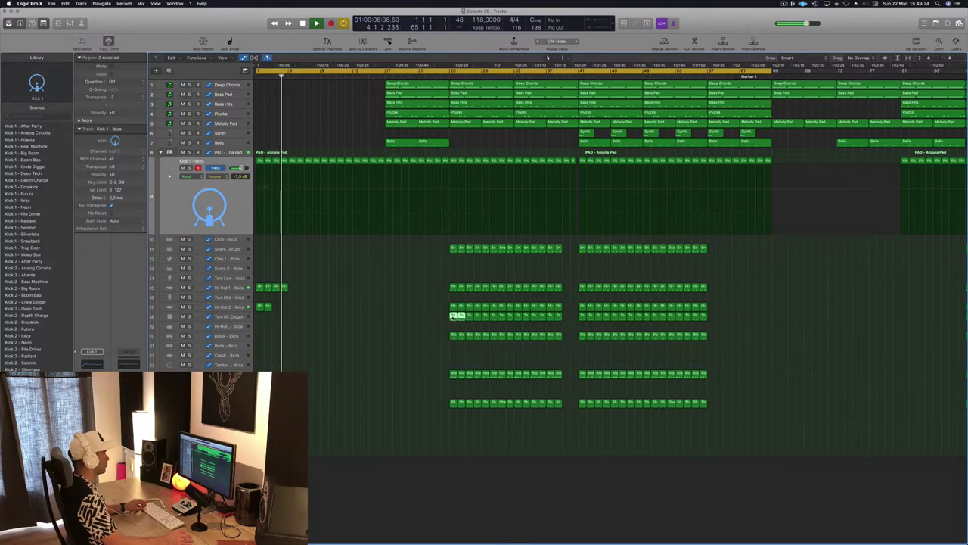
left_click_drag(454, 316, 265, 316)
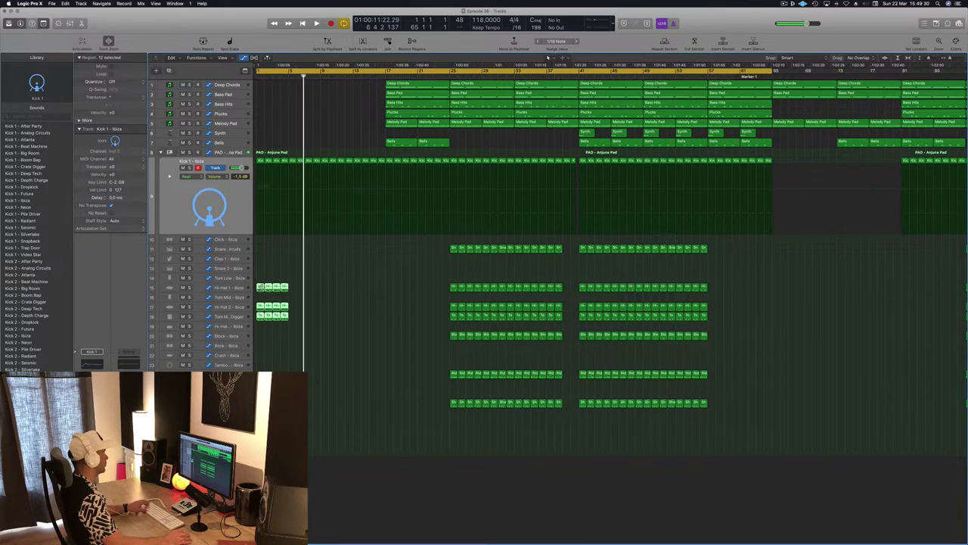
left_click_drag(280, 288, 391, 294)
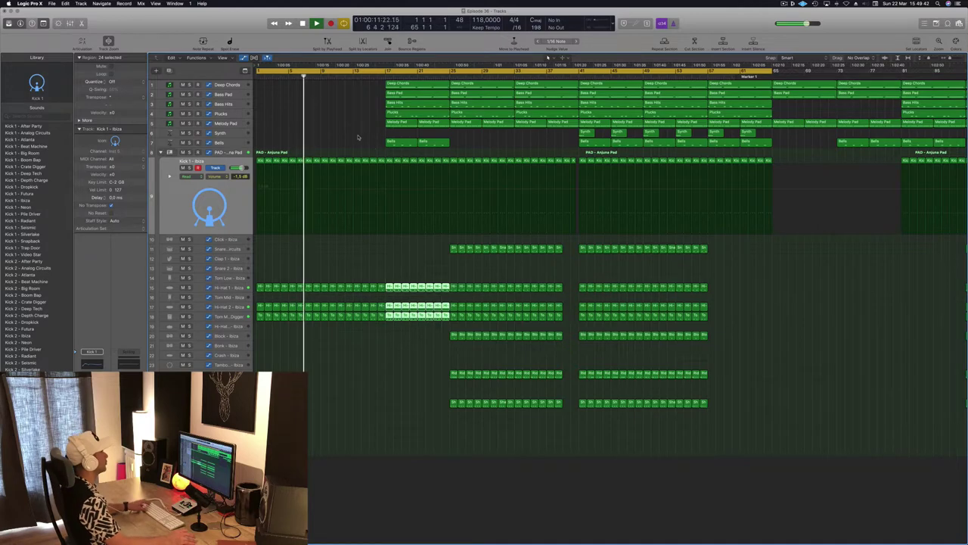
key("Return")
Copy the Deep Chords region from bar 17 to bar 1 and audition it on its track.
left_click_drag(410, 88, 289, 88)
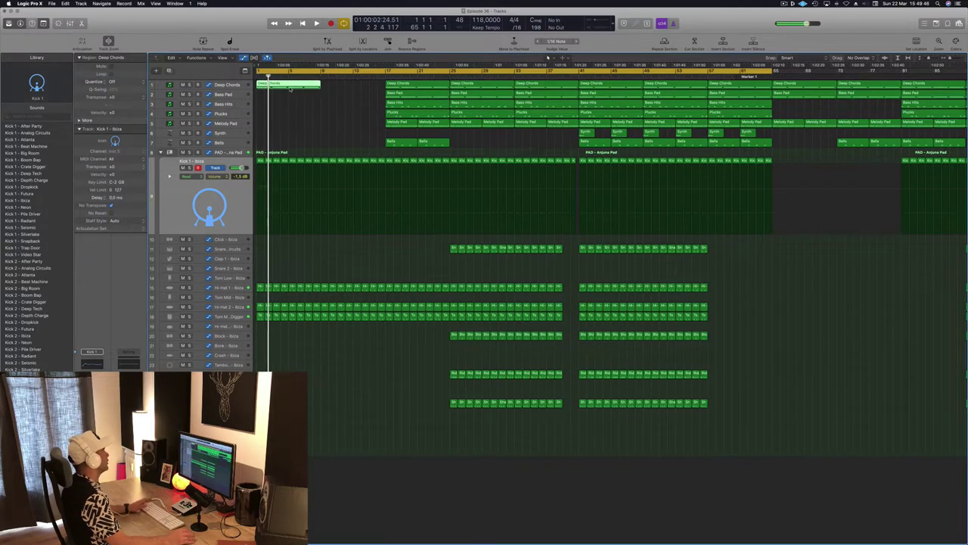
left_click(236, 89)
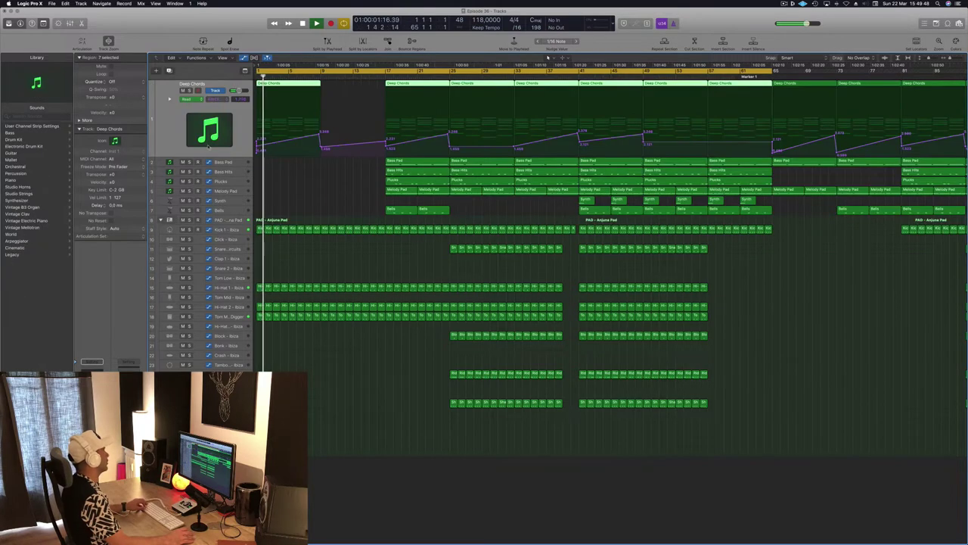
key("space")
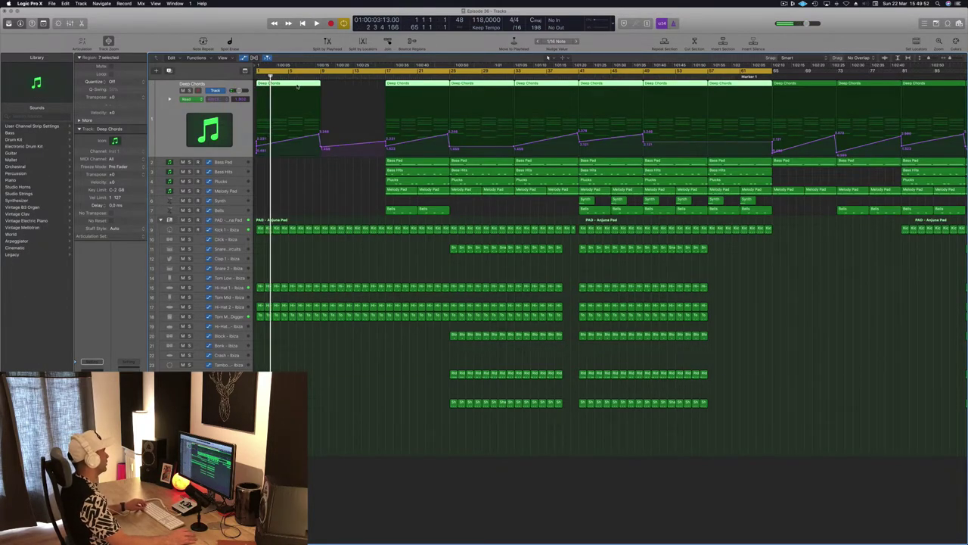
Open the first Deep Chords region in the Piano Roll and delete every chord after the opening one.
key("p")
left_click_drag(322, 440, 544, 506)
key("Delete")
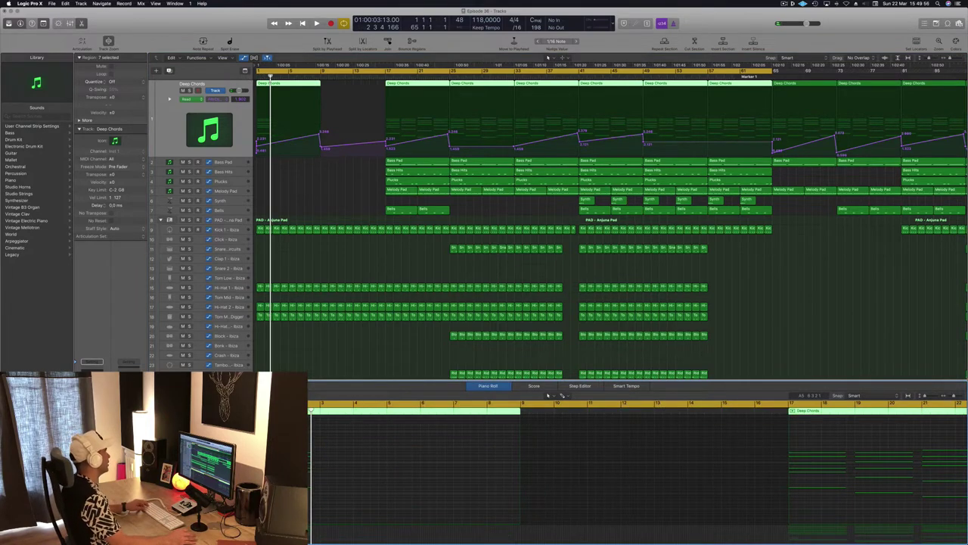
Lengthen the notes of the opening Deep Chords chord to about the middle of bar 4.
key("super+Right")
key("super+Right")
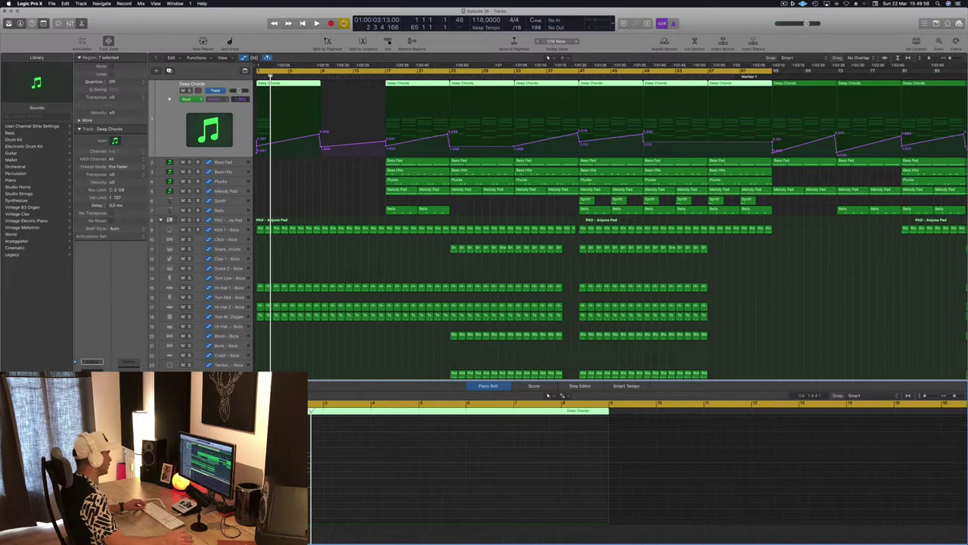
key("super+Right")
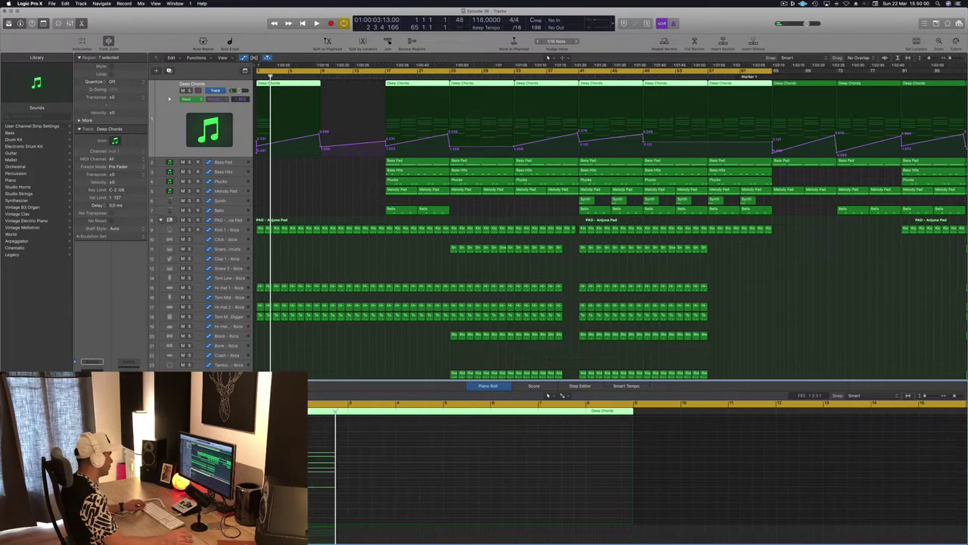
left_click(364, 456)
left_click_drag(366, 457, 366, 455)
left_click_drag(459, 432, 354, 507)
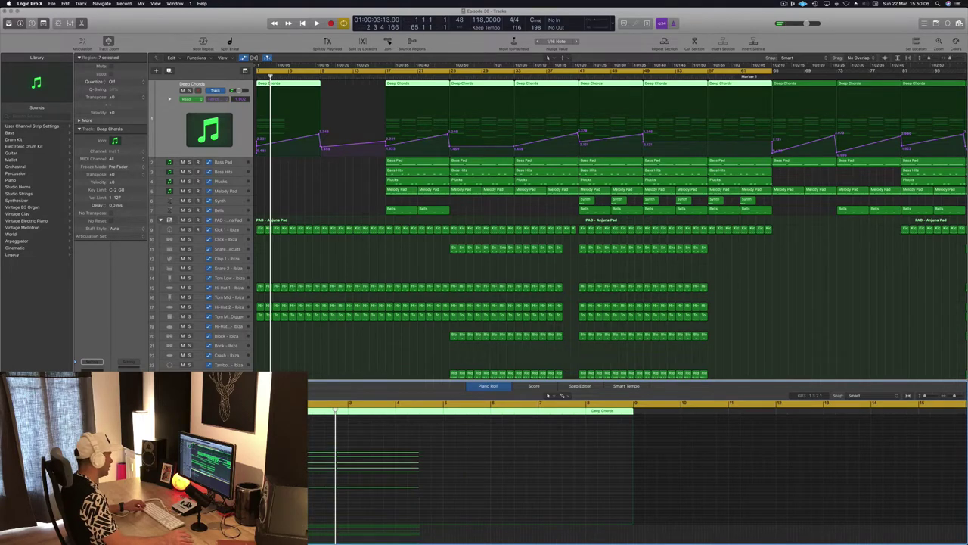
Copy the long Deep Chords notes onward from the middle of bar 4 to bar 8 and play the intro from bar 1.
left_click_drag(282, 459, 447, 457)
left_click(287, 169)
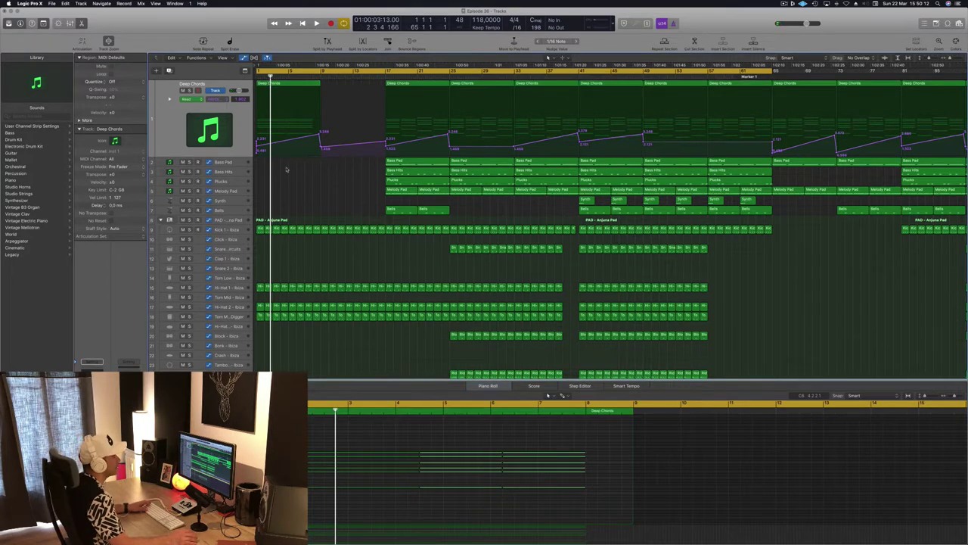
key("super+Right")
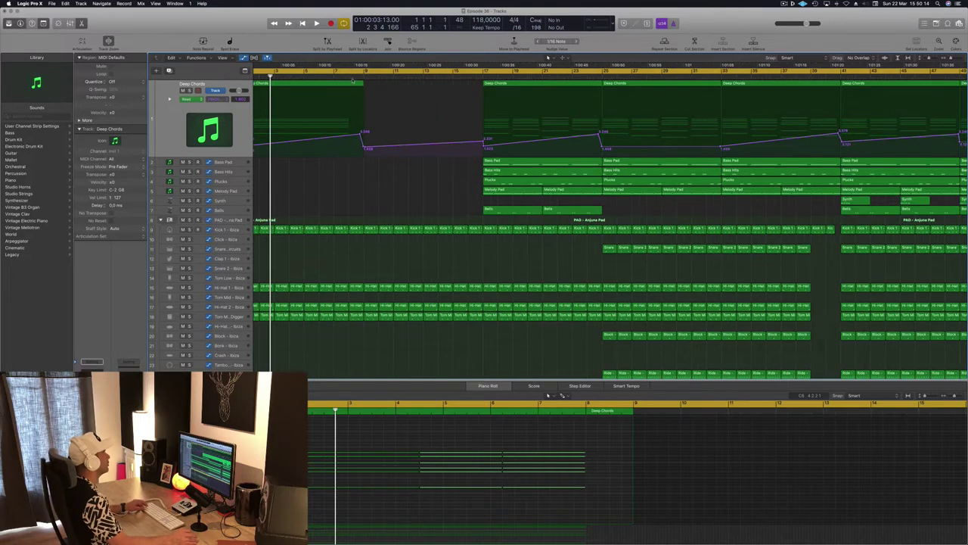
key("Return")
key("space")
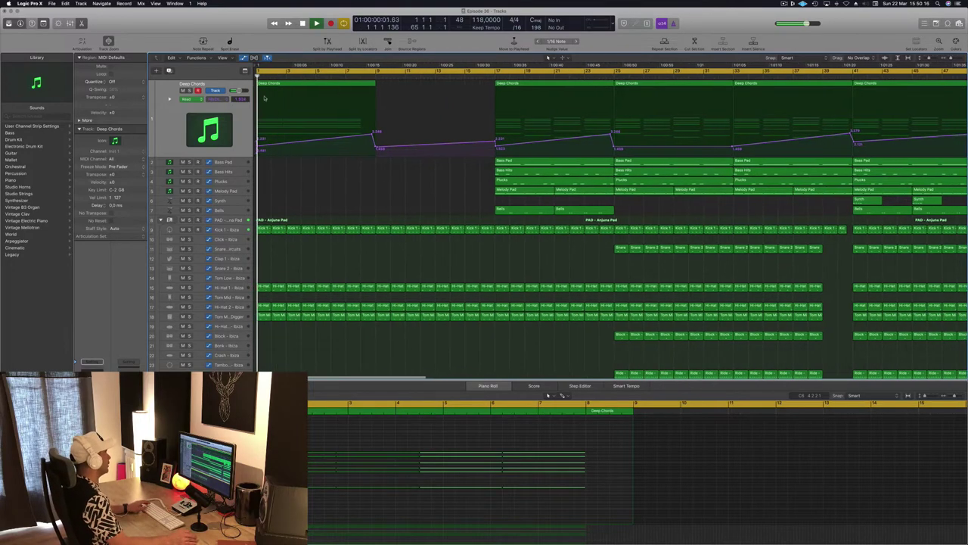
Remove the chord copies after the middle of bar 4 and shift the second Deep Chords chord to start at bar 3.
left_click(355, 458)
left_click_drag(355, 459, 365, 509)
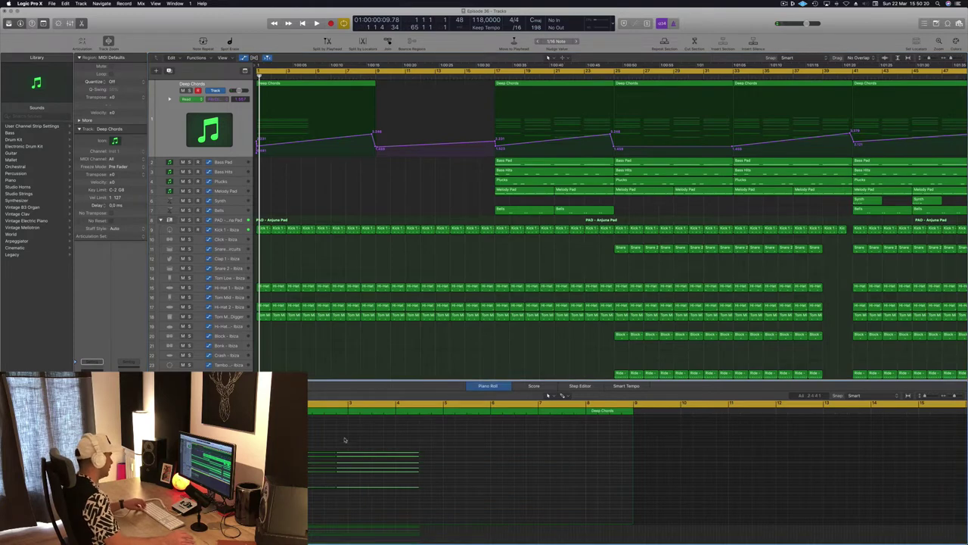
left_click_drag(348, 455, 361, 455)
Copy the two Deep Chords chords to bars 5 and 7 and play the intro from bar 1.
left_click_drag(448, 439, 304, 518)
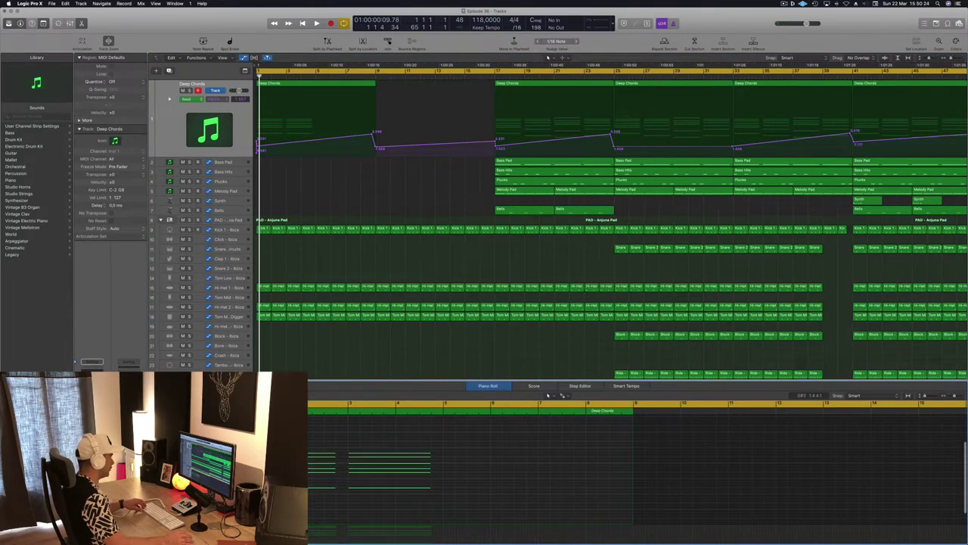
left_click_drag(339, 458, 489, 457)
key("space")
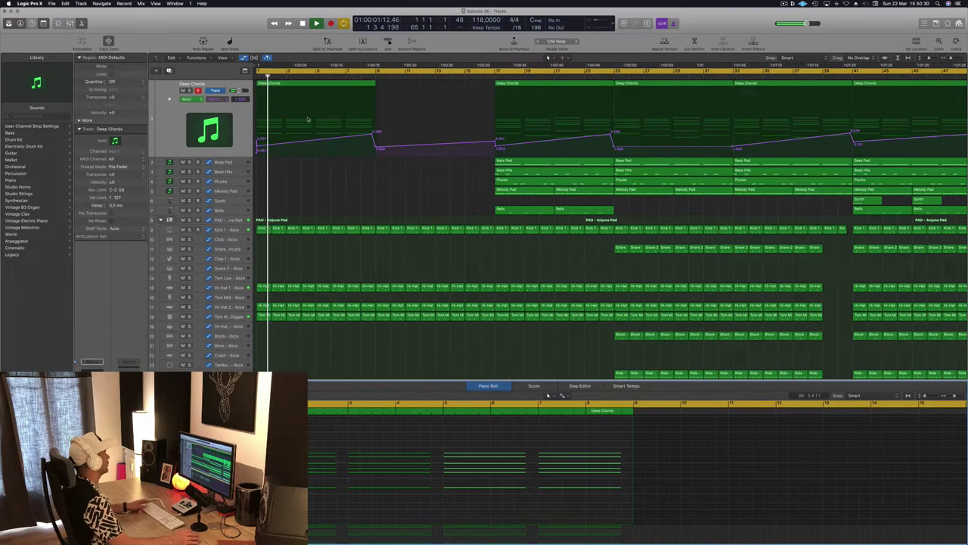
scroll(313, 174, "down", 3)
scroll(310, 180, "right", 1)
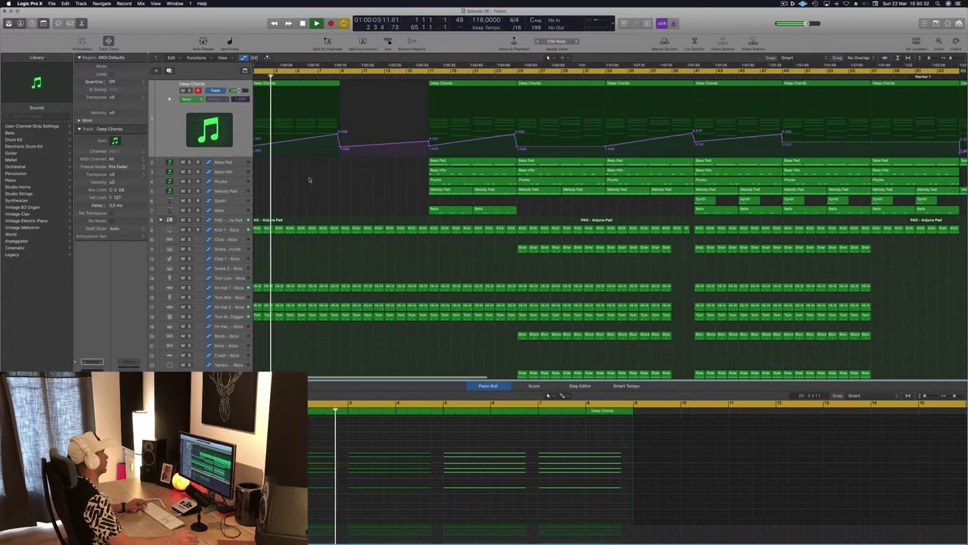
scroll(318, 179, "up", 4)
key("Return")
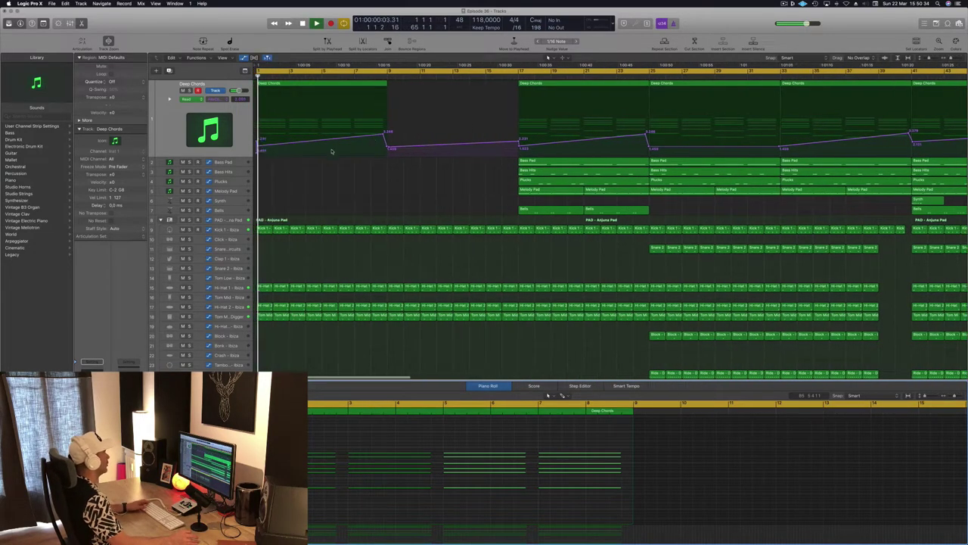
Flatten the Deep Chords automation ramp over bars 1 to 9 by lowering its end point and deleting the upper point at bar 1.
left_click_drag(384, 134, 385, 141)
left_click(256, 144)
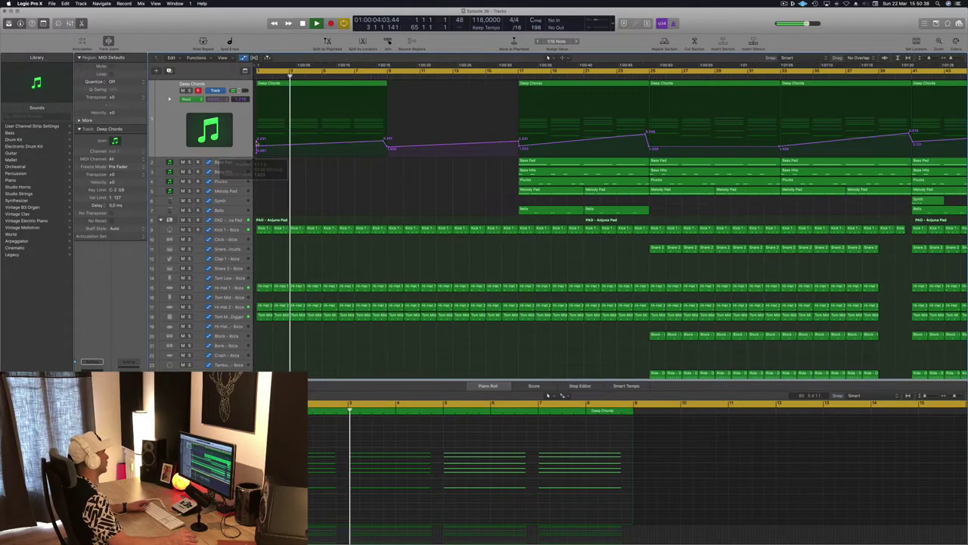
left_click(256, 142)
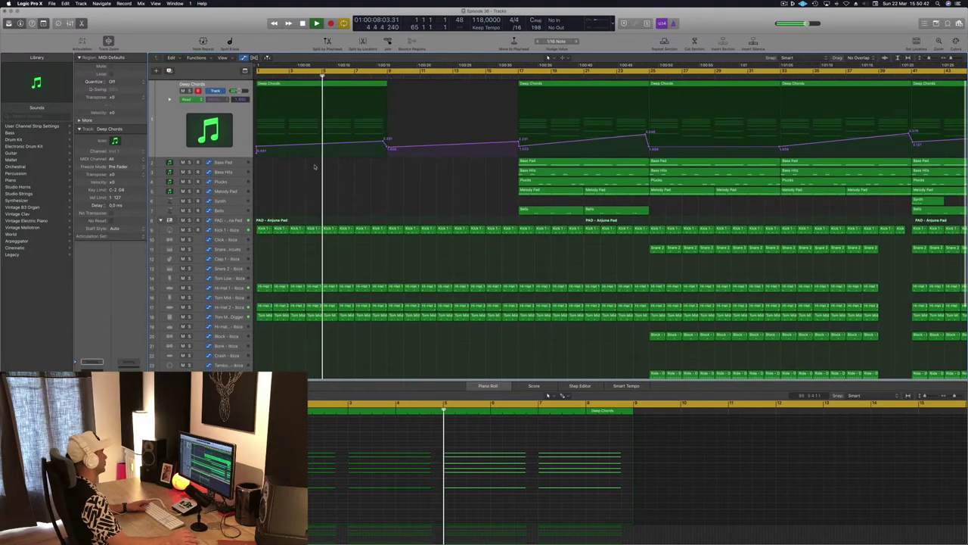
key("Return")
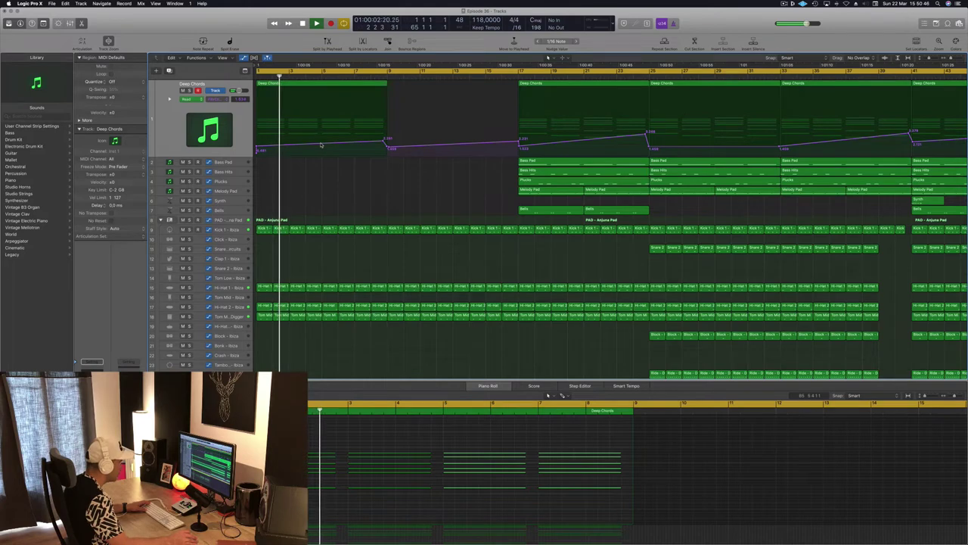
left_click_drag(385, 143, 387, 142)
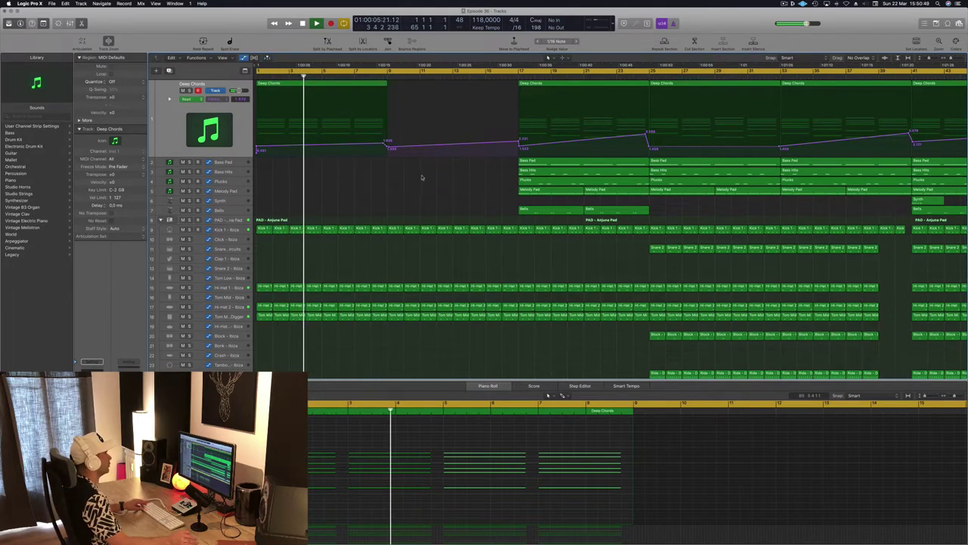
Copy the Plucks region from bar 17 to bar 1 and delete the earlier note of the pairs in bars 2 and 4.
left_click(561, 181)
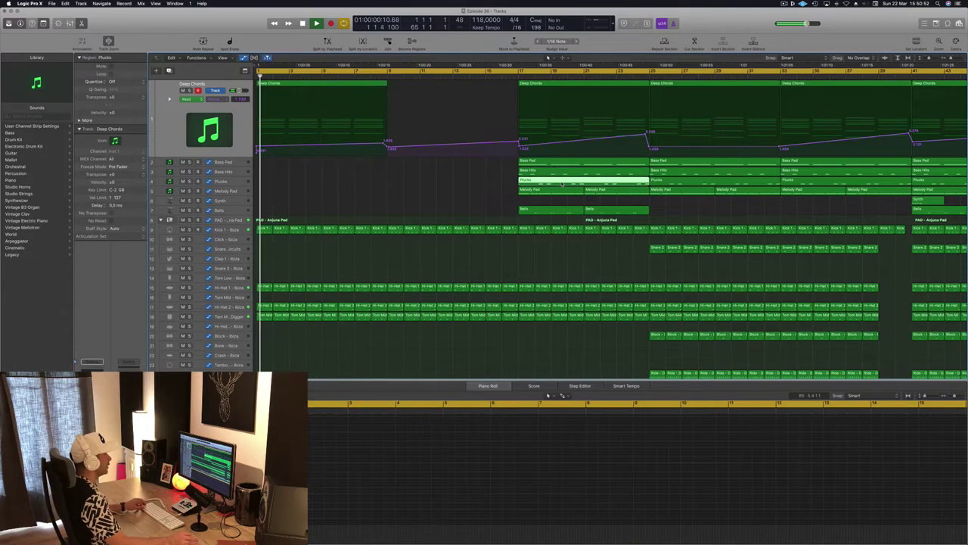
left_click_drag(562, 183, 295, 193)
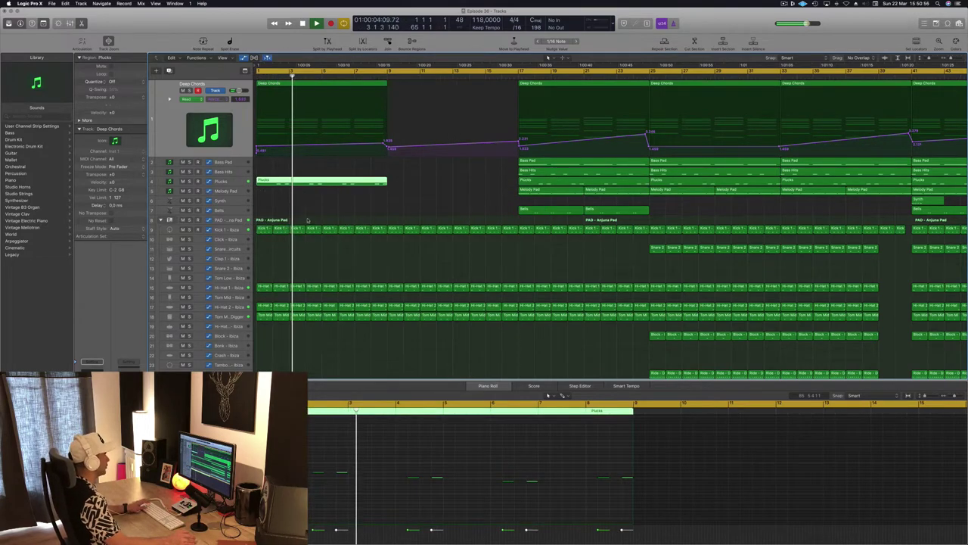
left_click(317, 482)
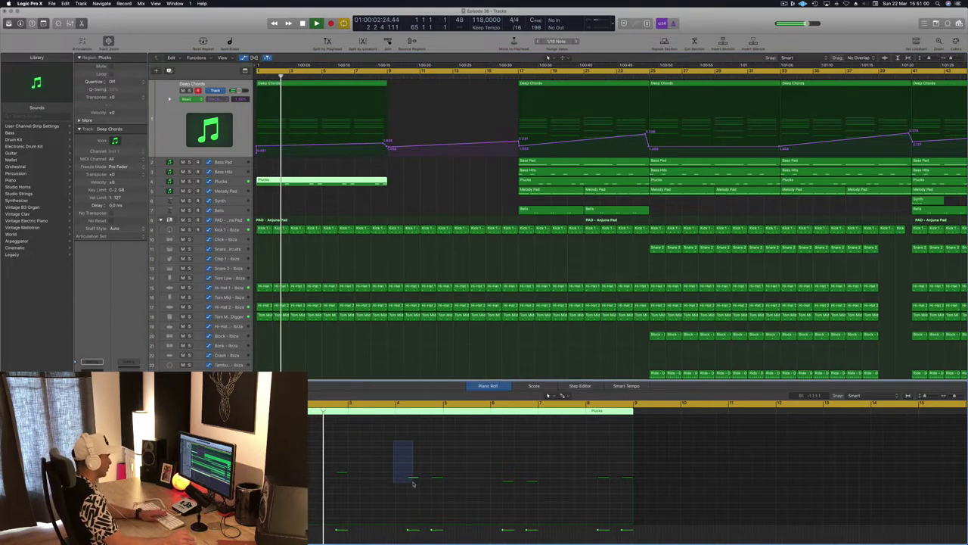
Split the copied Plucks region at bar 3, delete the remainder and repeat the two-bar part up to bar 9.
left_click(301, 203)
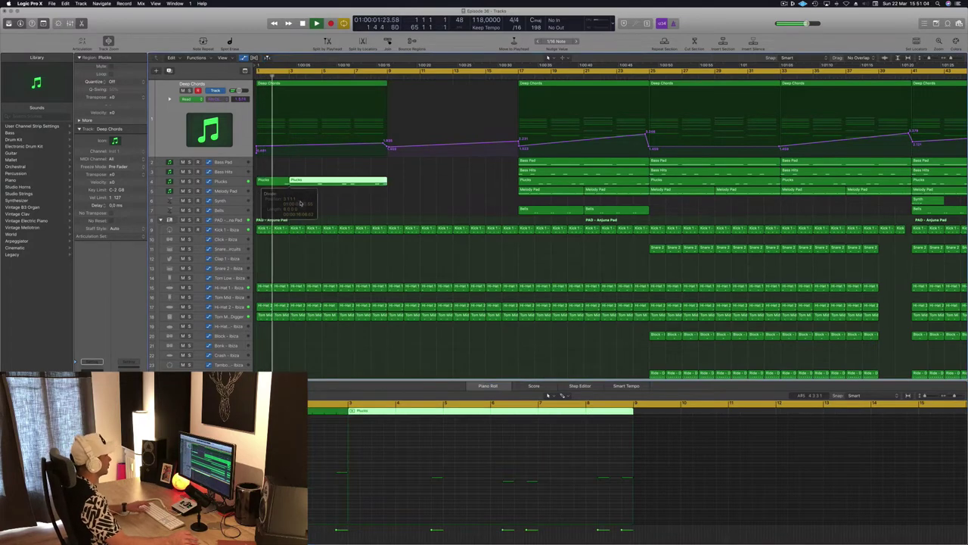
key("Delete")
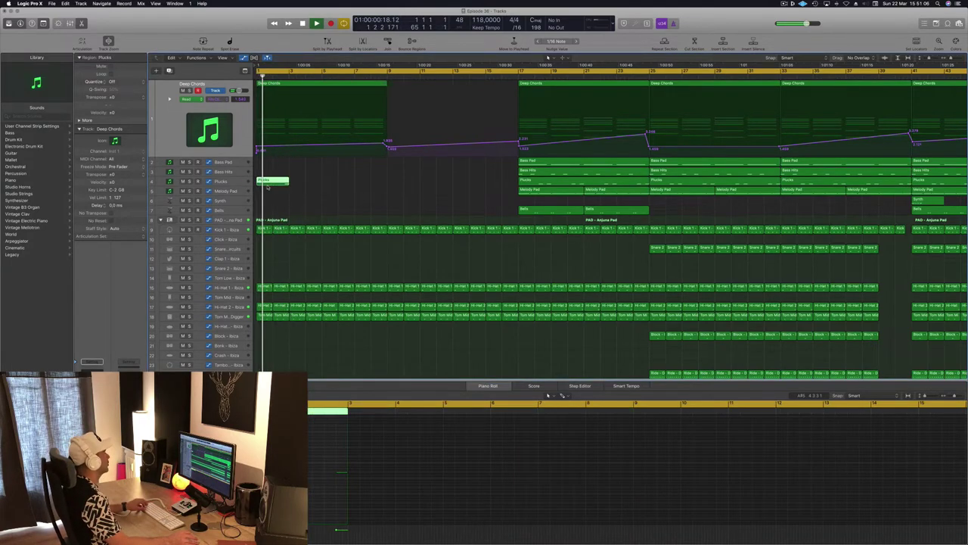
left_click_drag(299, 186, 341, 187)
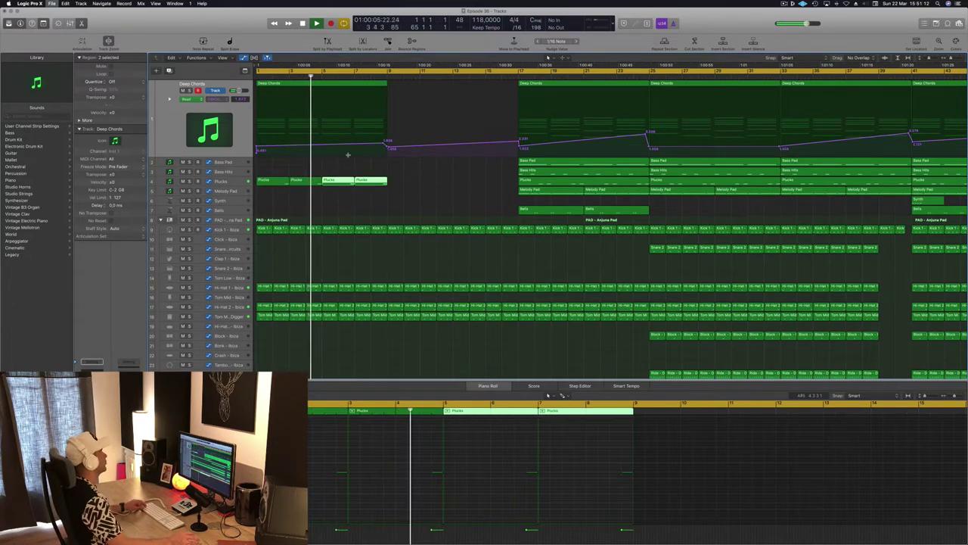
Copy the Deep Chords and Plucks regions of bars 1 to 9 to bar 9 and play from the start.
scroll(374, 95, "down", 6)
scroll(358, 95, "up", 4)
scroll(362, 95, "up", 3)
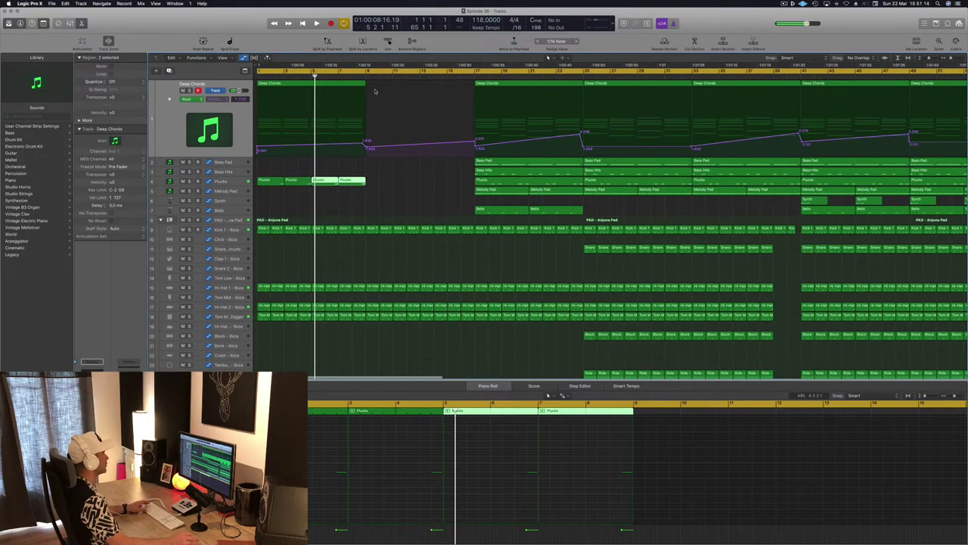
key("space")
left_click_drag(390, 84, 373, 182)
key("space")
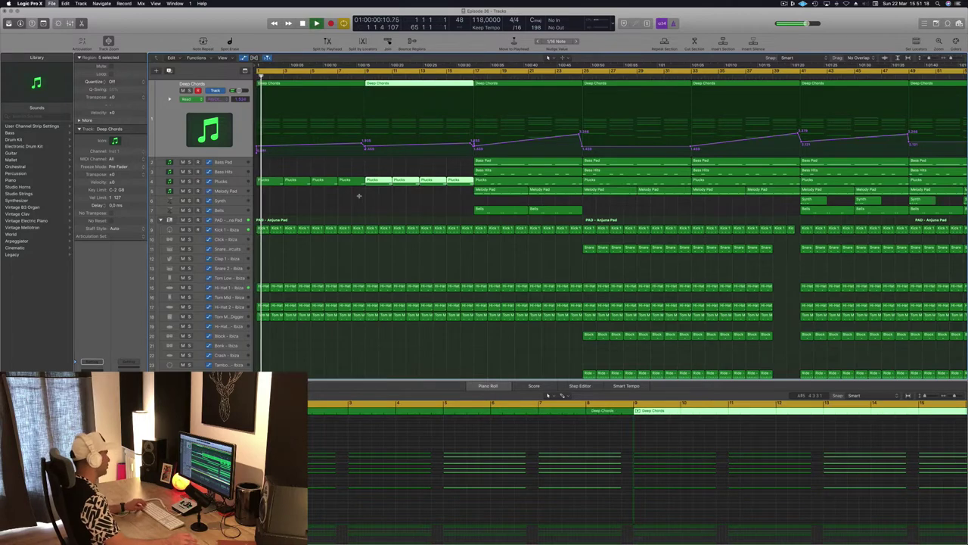
Delete the Deep Chords automation points at bar 9 and raise the starting point at bar 1 slightly for one continuous ramp to bar 17.
left_click(366, 148)
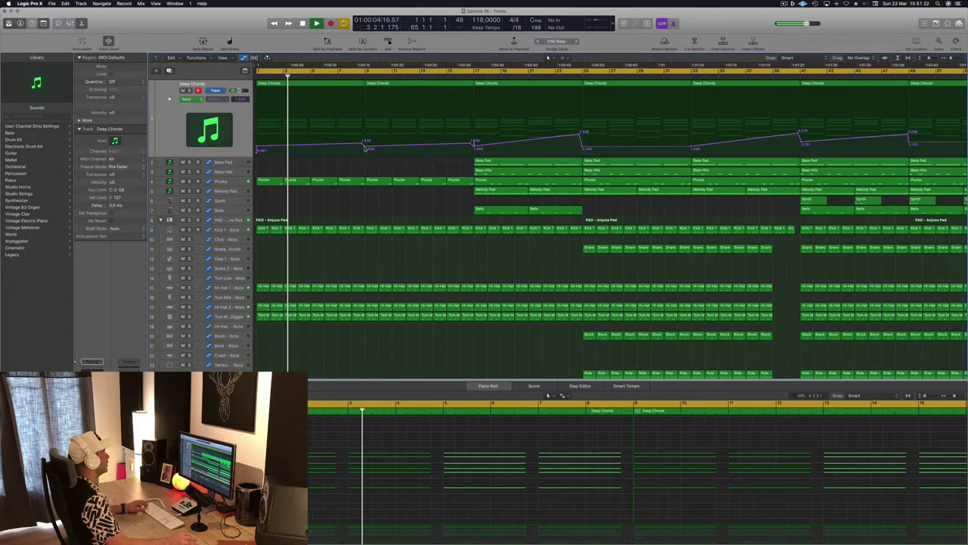
double_click(362, 144)
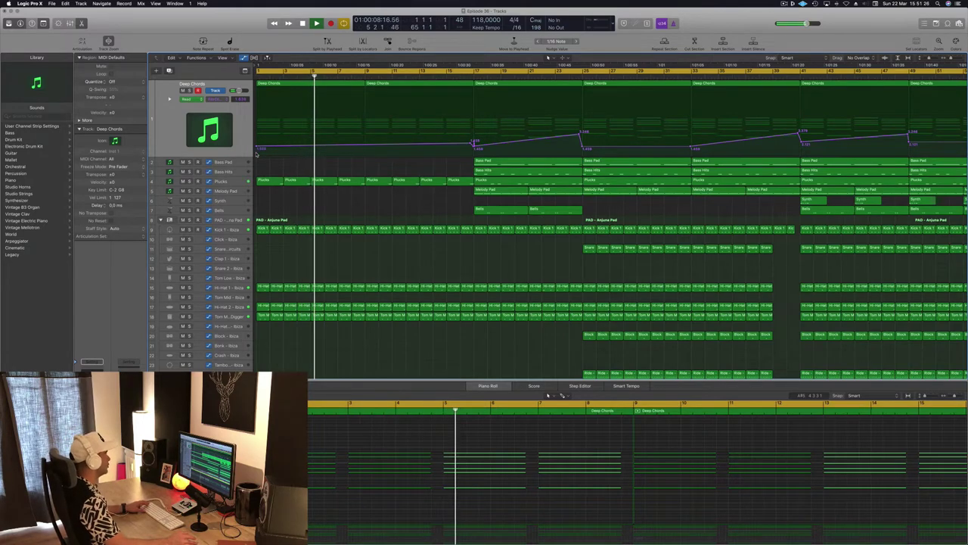
left_click_drag(256, 147, 256, 146)
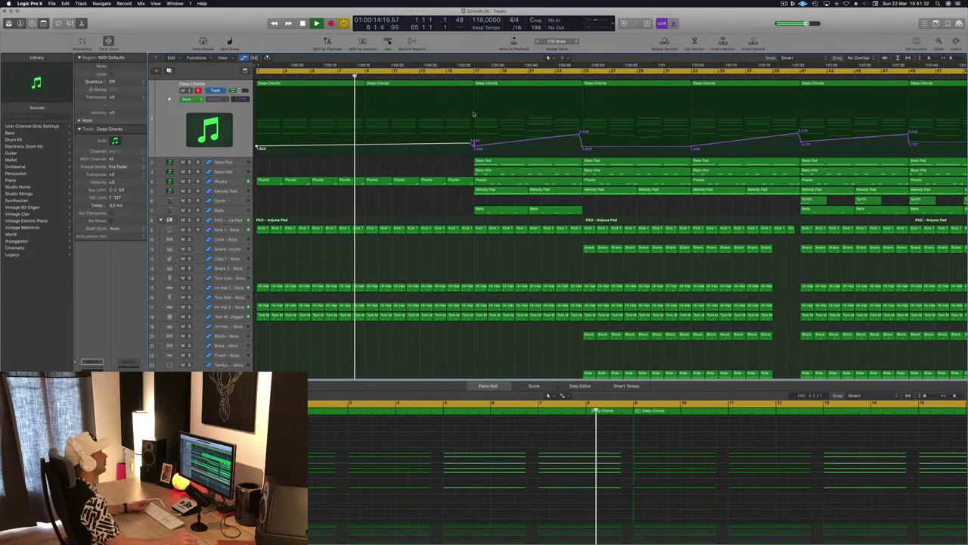
Try a copy of the first Bells region from bar 17 at bar 1, audition it and remove it.
scroll(348, 203, "down", 5)
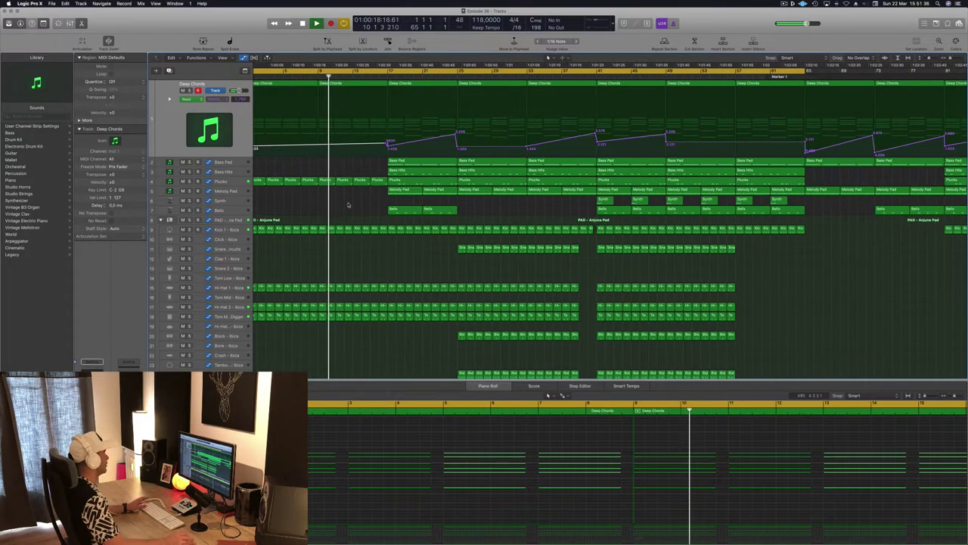
scroll(344, 202, "up", 2)
left_click(413, 210)
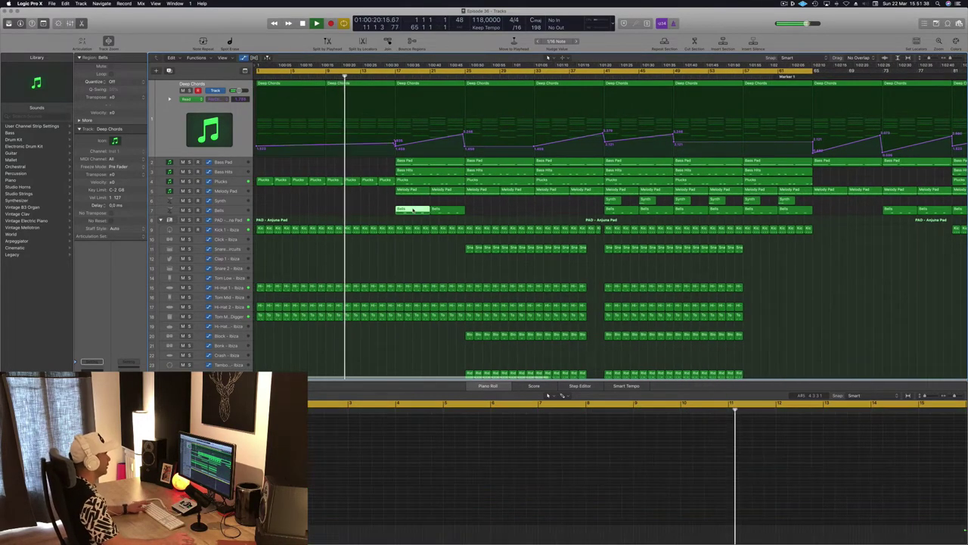
left_click_drag(413, 209, 273, 212)
key("space")
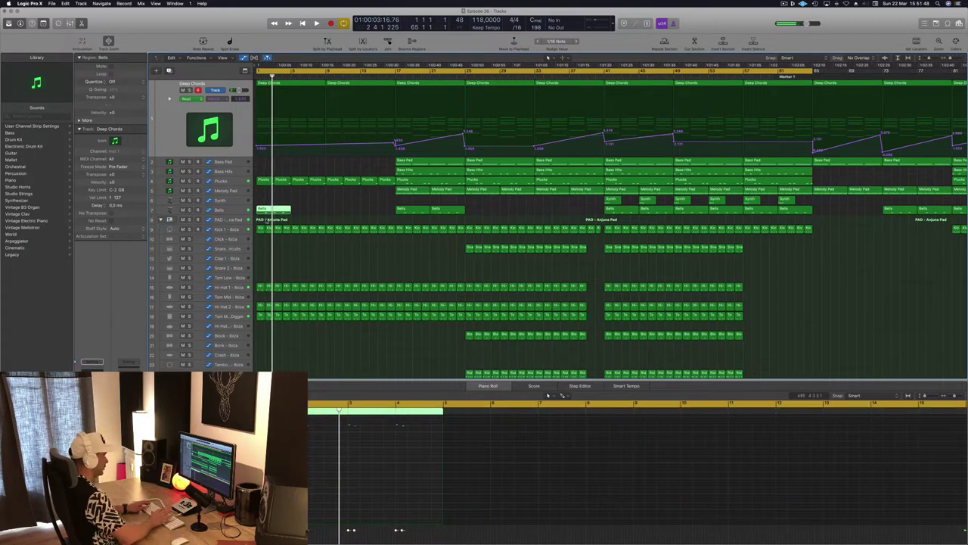
key("Delete")
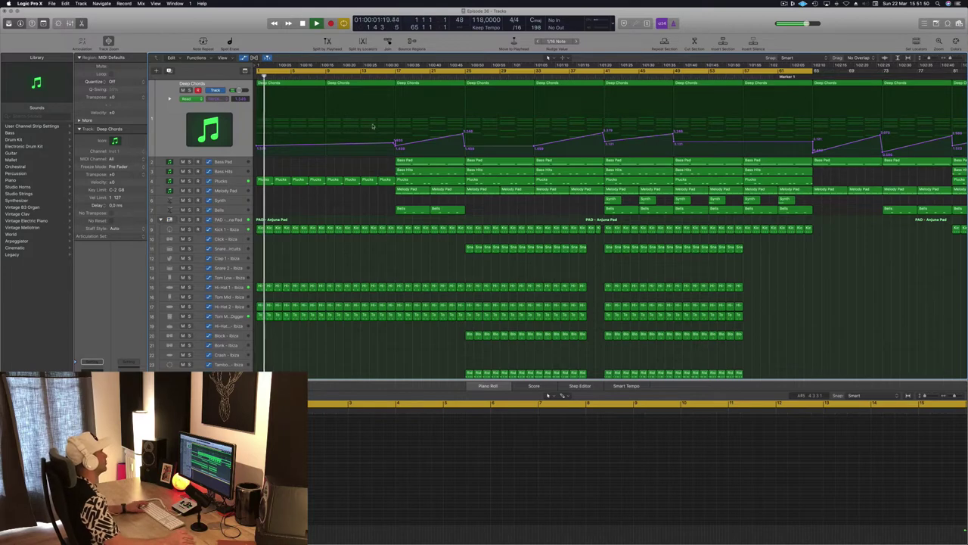
Move the Bass Pad region from bar 17 to bar 1 and cut it down to its first two bars.
left_click_drag(444, 161, 297, 166)
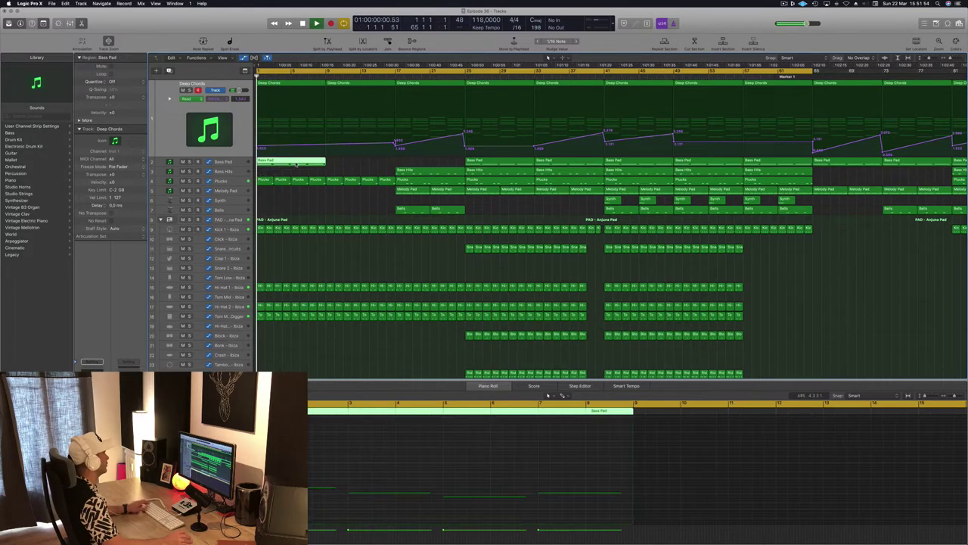
scroll(349, 163, "up", 5)
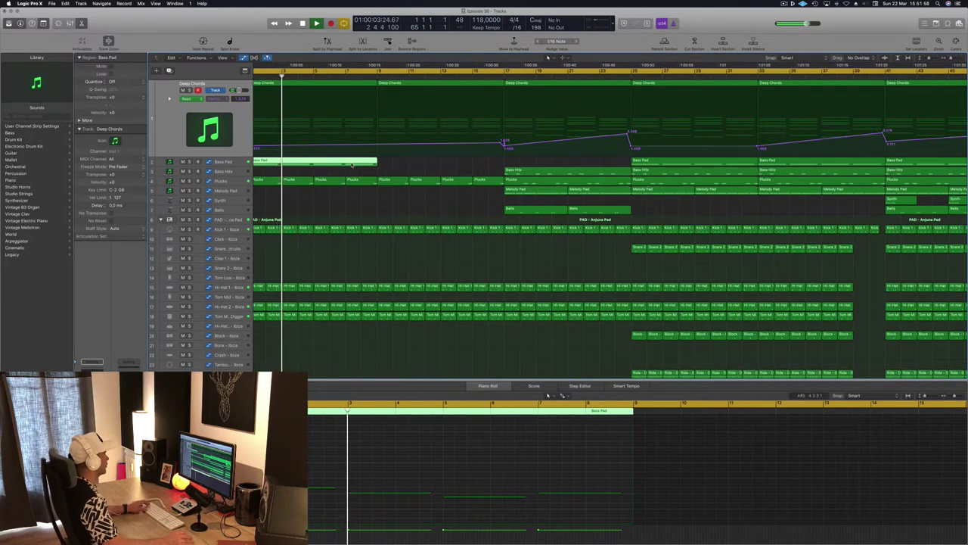
key("space")
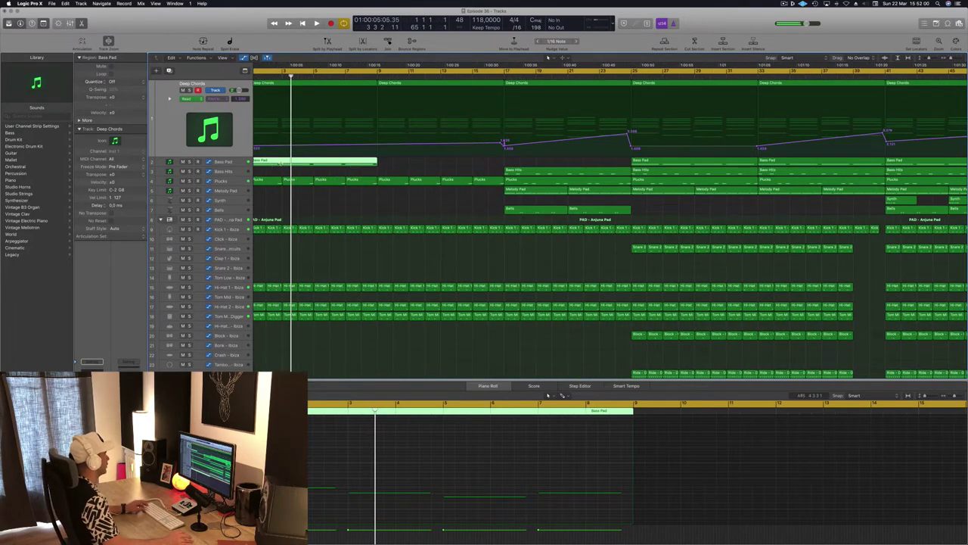
double_click(282, 162, "super")
key("Delete")
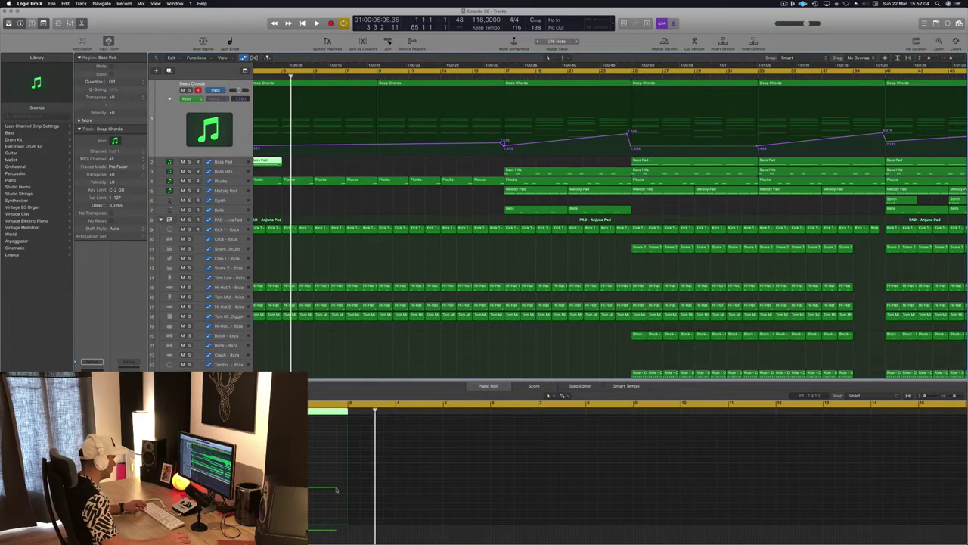
Extend the Bass Pad note to the region's end at bar 3 and repeat the two-bar region up to bar 17.
left_click_drag(334, 487, 342, 492)
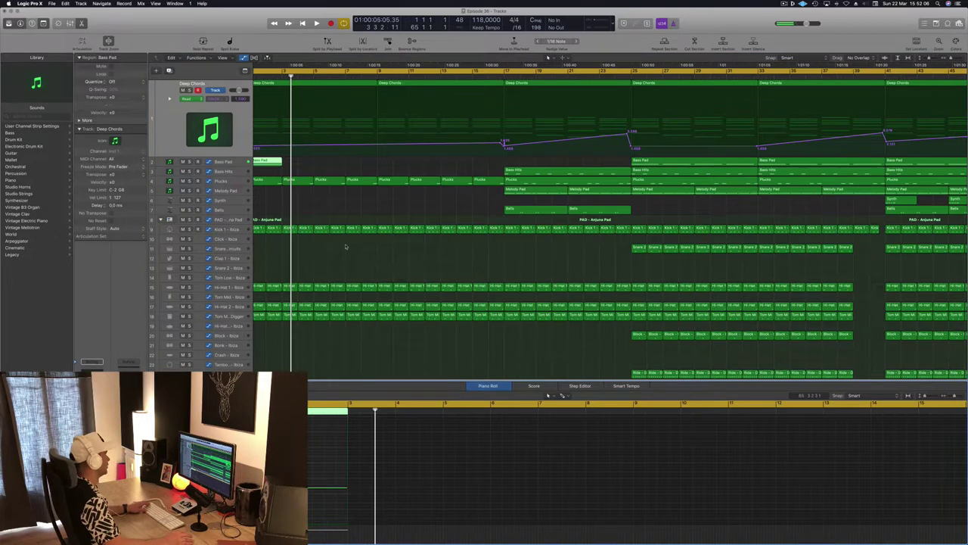
key("space")
left_click_drag(274, 161, 392, 168)
key("super+Left")
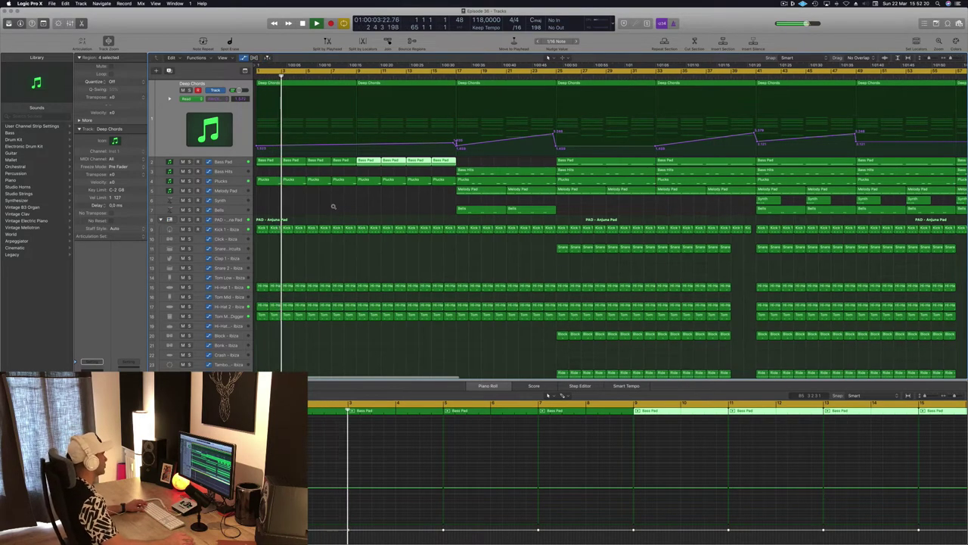
Copy four Block - Ibiza regions from bar 25 to bar 5 and restart playback from bar 1.
scroll(337, 208, "down", 2)
scroll(388, 339, "down", 5)
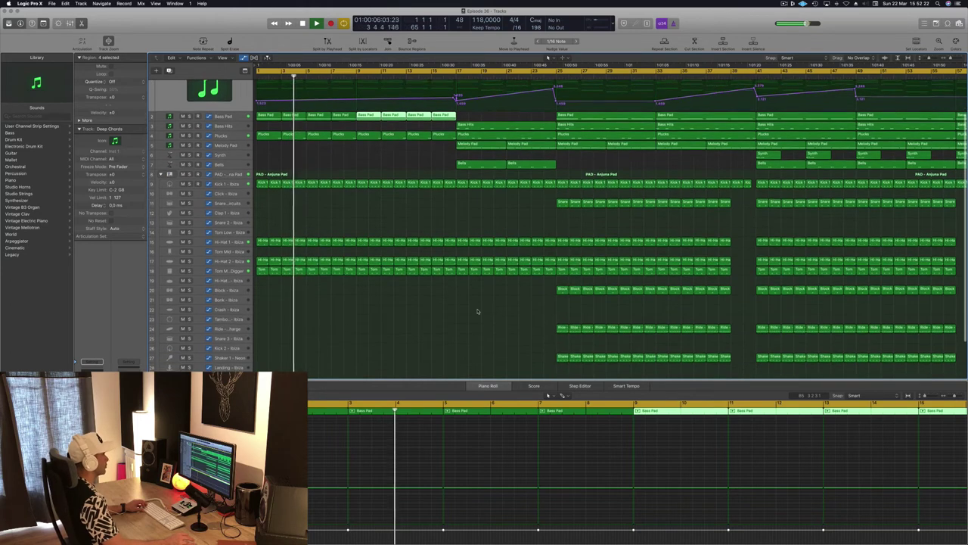
left_click_drag(530, 291, 311, 293)
key("Return")
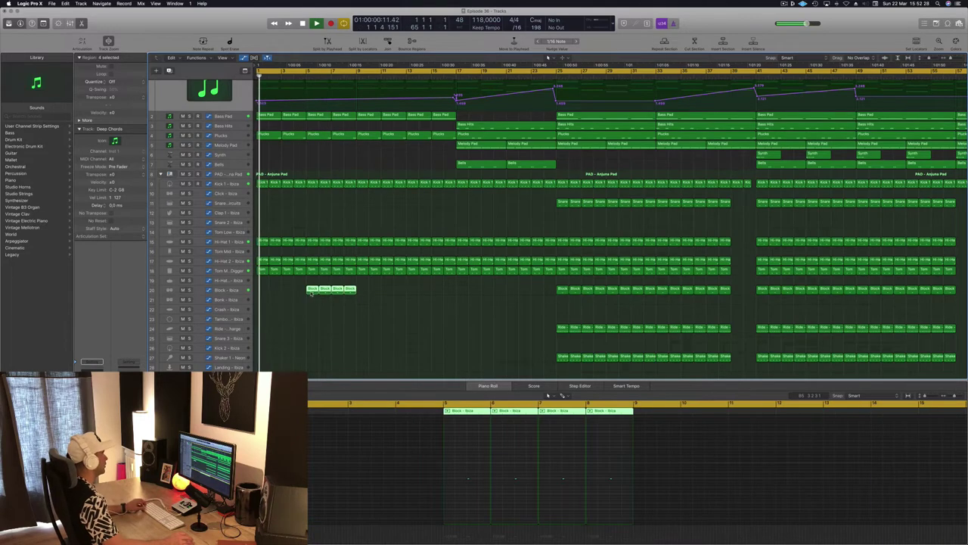
Check the notes of the Kick 1 region at bar 4 while the intro plays.
key("super+Right")
key("super+Right")
left_click(313, 183)
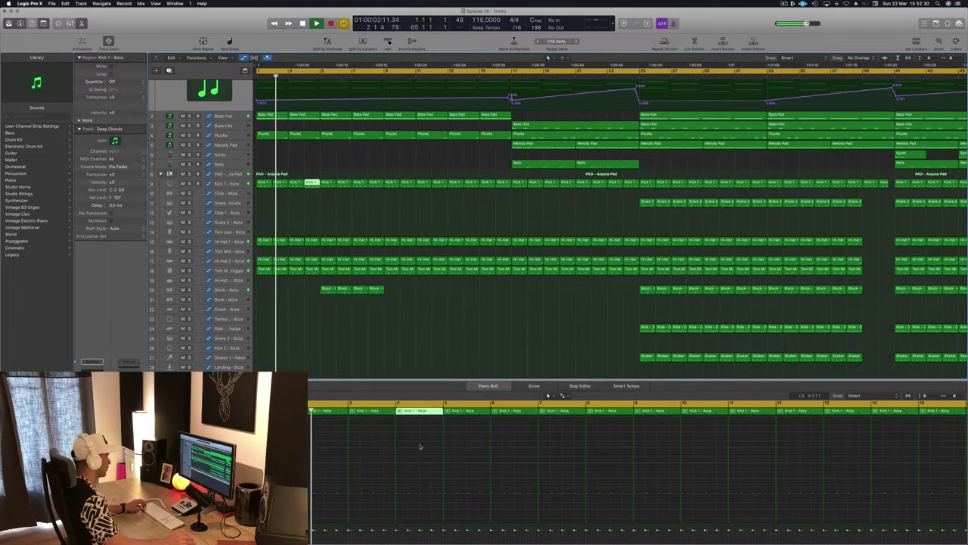
left_click_drag(430, 483, 435, 501)
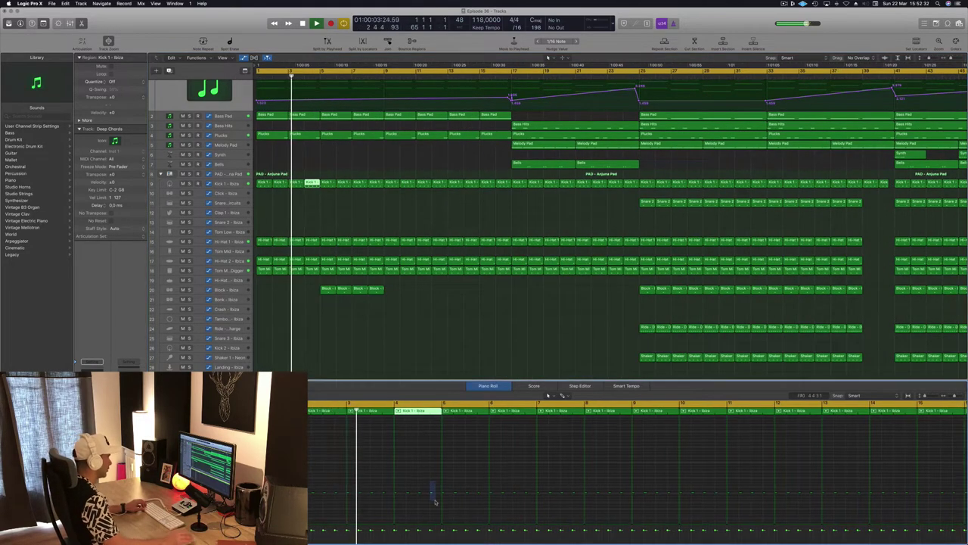
left_click(432, 495)
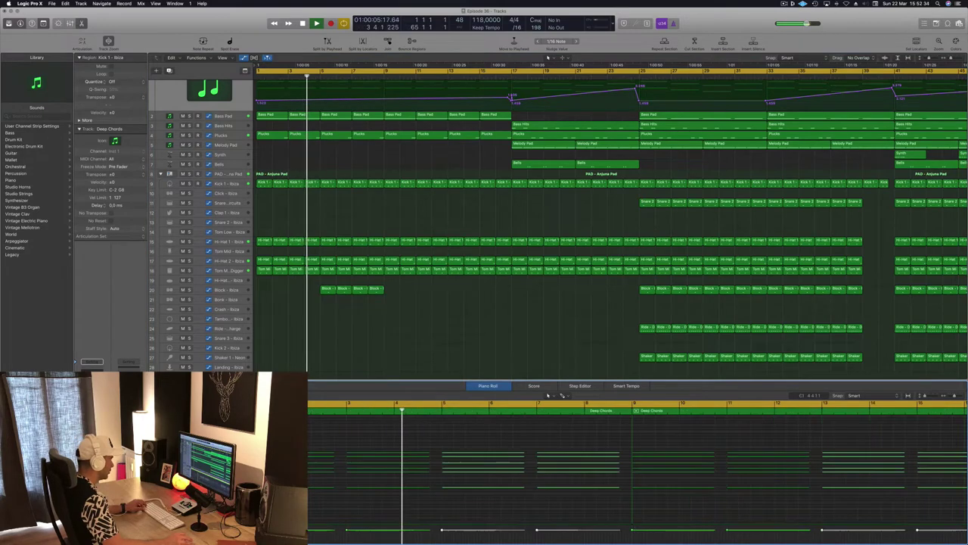
scroll(311, 218, "down", 3)
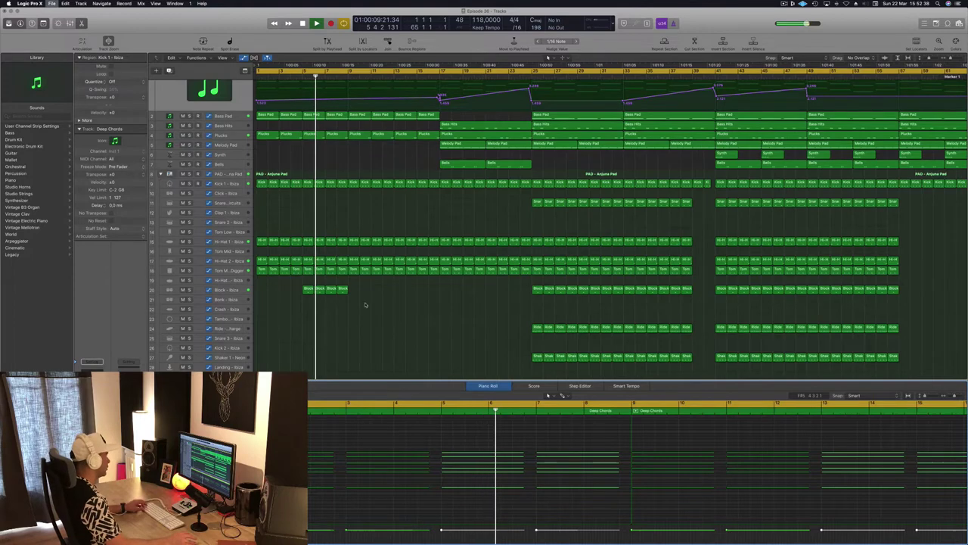
Repeat the four Block - Ibiza regions starting at bar 5 until they reach bar 17.
scroll(280, 291, "up", 2)
left_click_drag(280, 291, 358, 294)
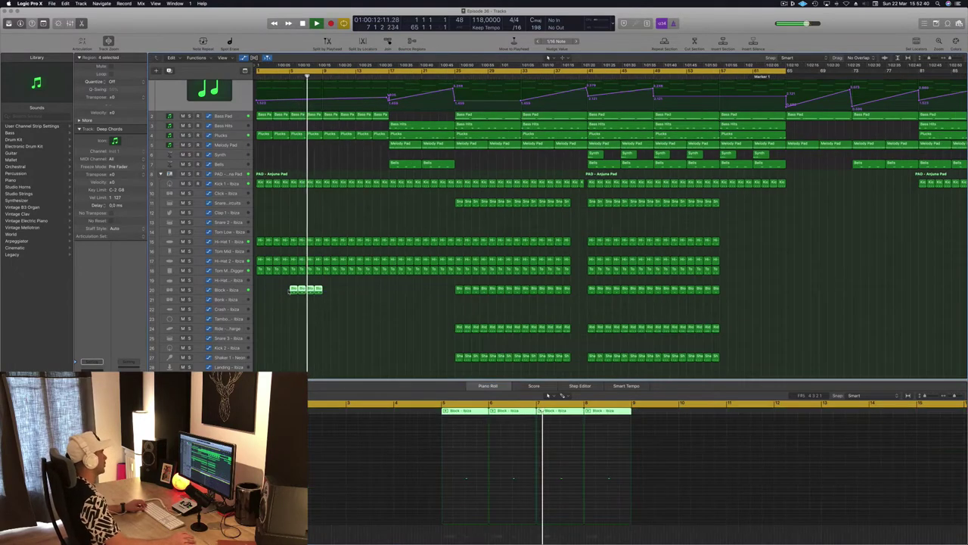
left_click_drag(297, 291, 329, 292)
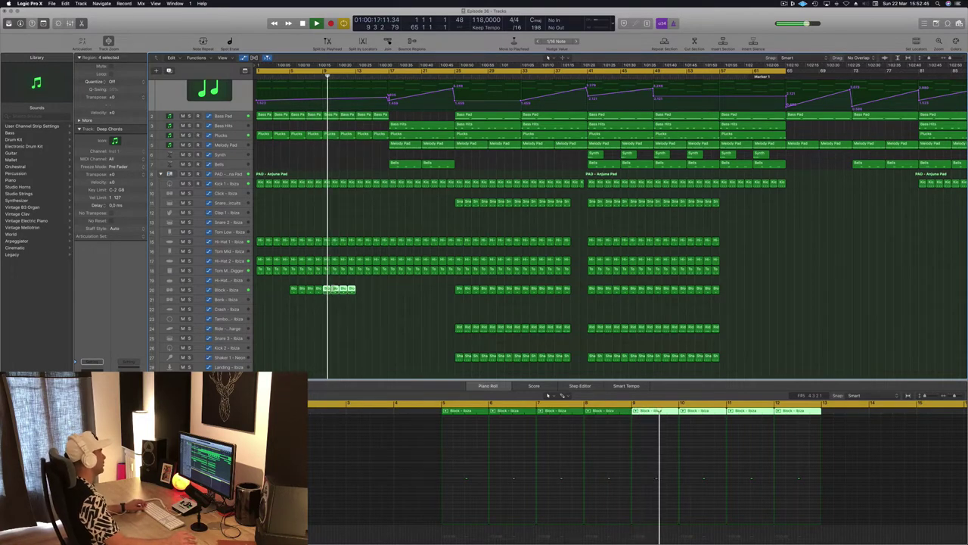
left_click_drag(329, 292, 360, 293)
left_click(356, 307)
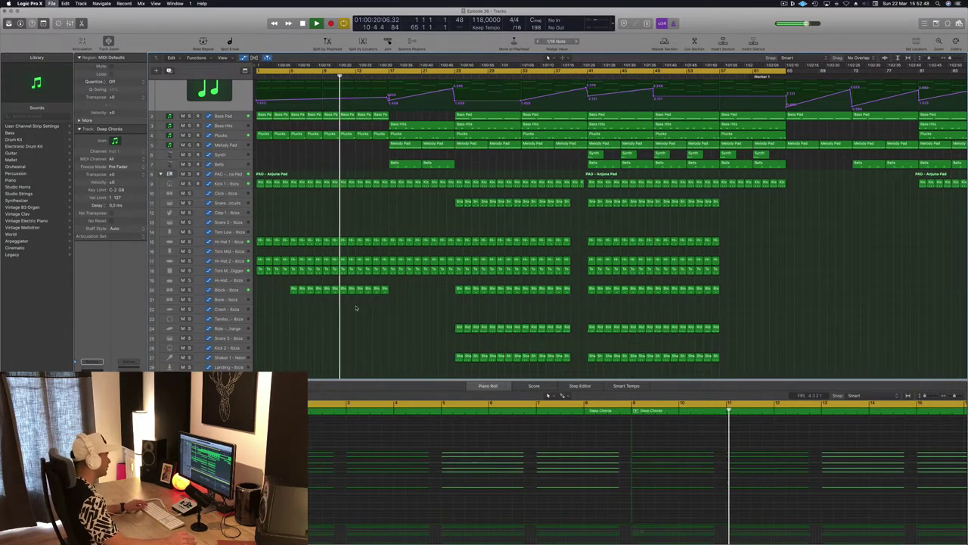
Fill the Block - Ibiza gap between bars 17 and 25 with copies of the preceding regions.
key("super+Left")
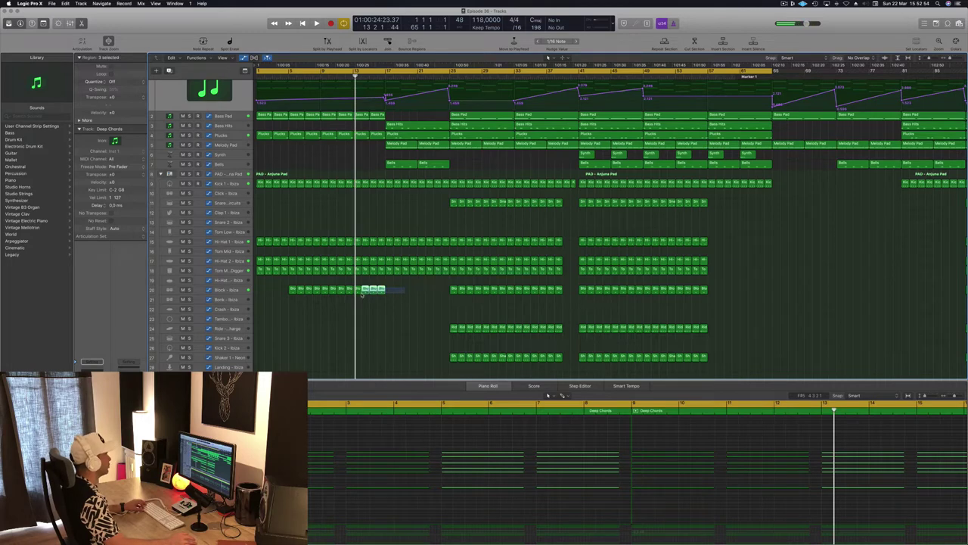
left_click(358, 292)
left_click_drag(385, 296, 422, 295)
left_click(395, 335)
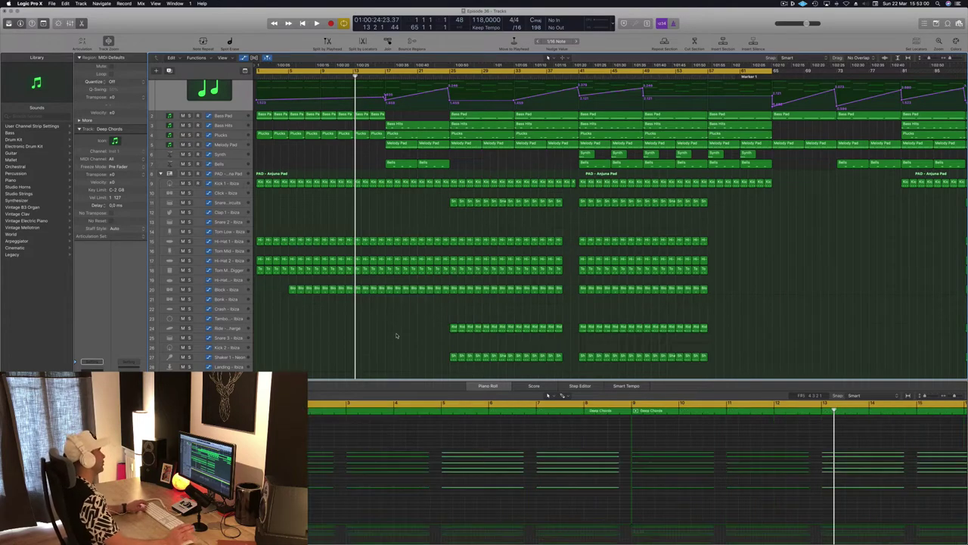
Restart playback from bar 1 and duplicate the Bass Pad track with its settings.
key("Return")
key("space")
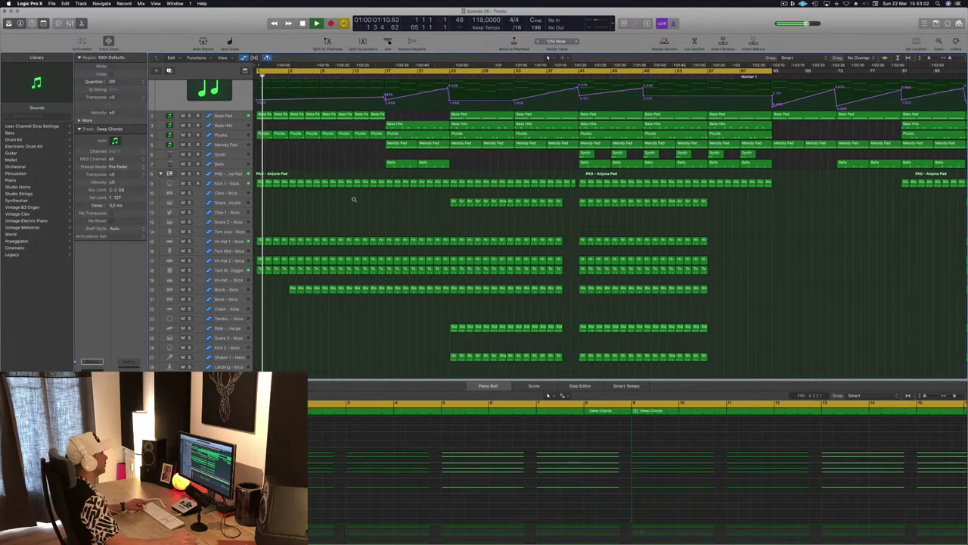
scroll(343, 180, "down", 1)
scroll(343, 180, "up", 3)
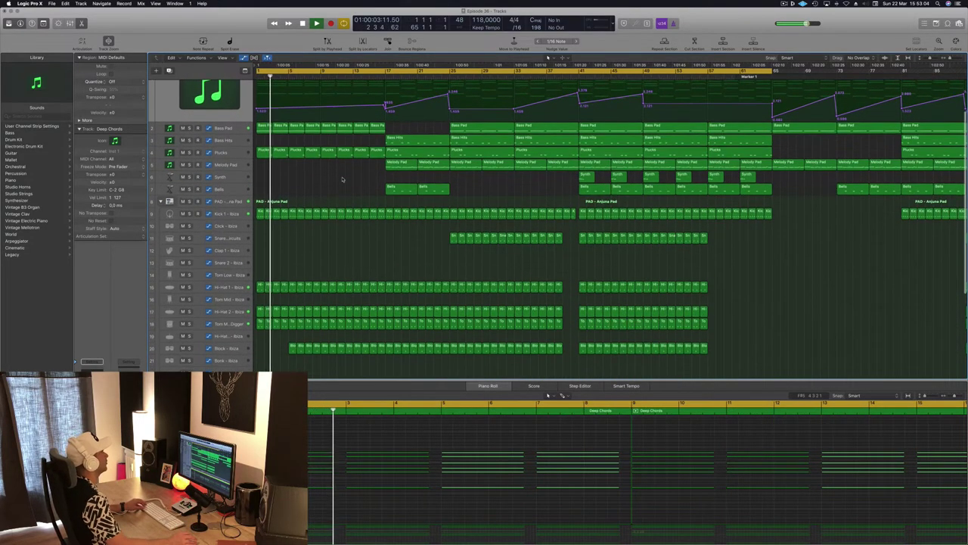
key("super+Left")
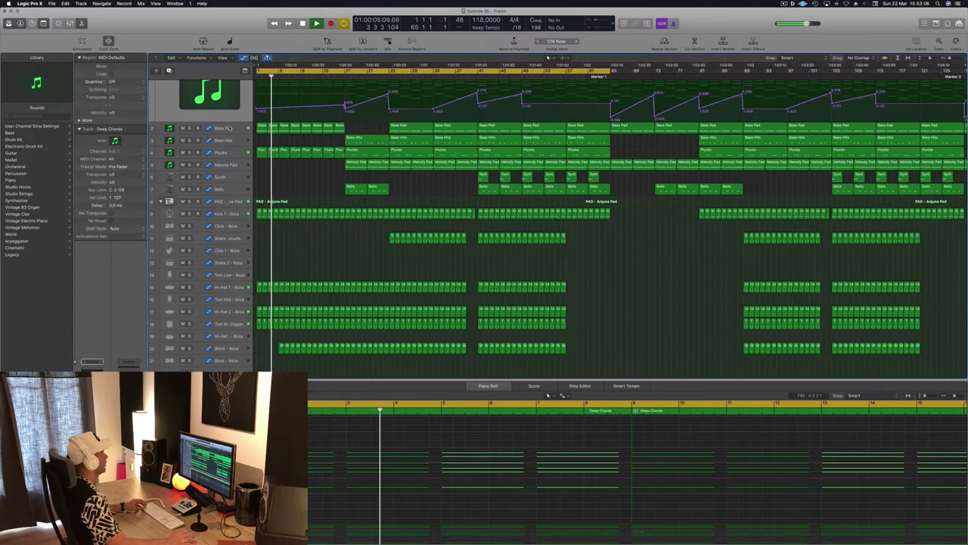
left_click(228, 128)
left_click(170, 72)
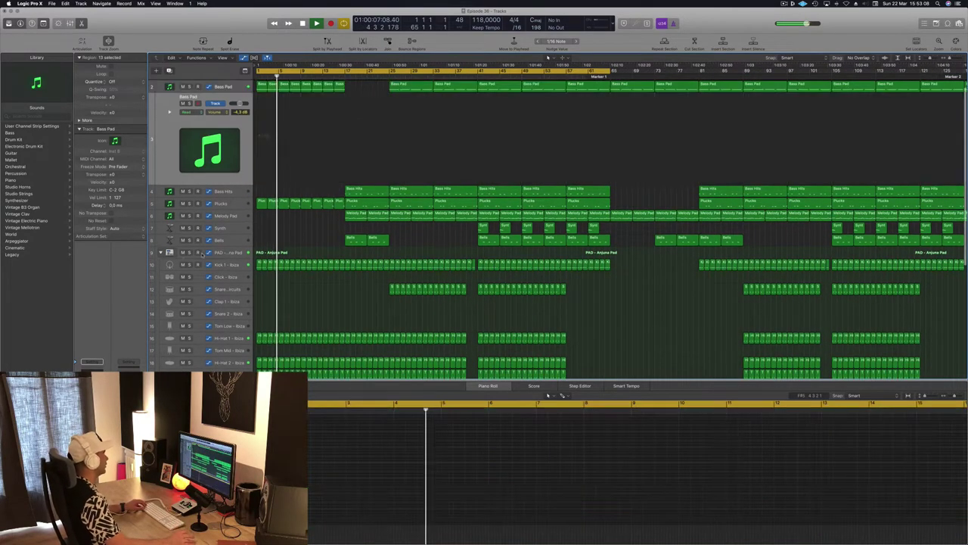
Move the eight intro Bass Pad regions in bars 1 to 17 onto the duplicate track and replay from bar 1.
key("space")
scroll(273, 119, "up", 2)
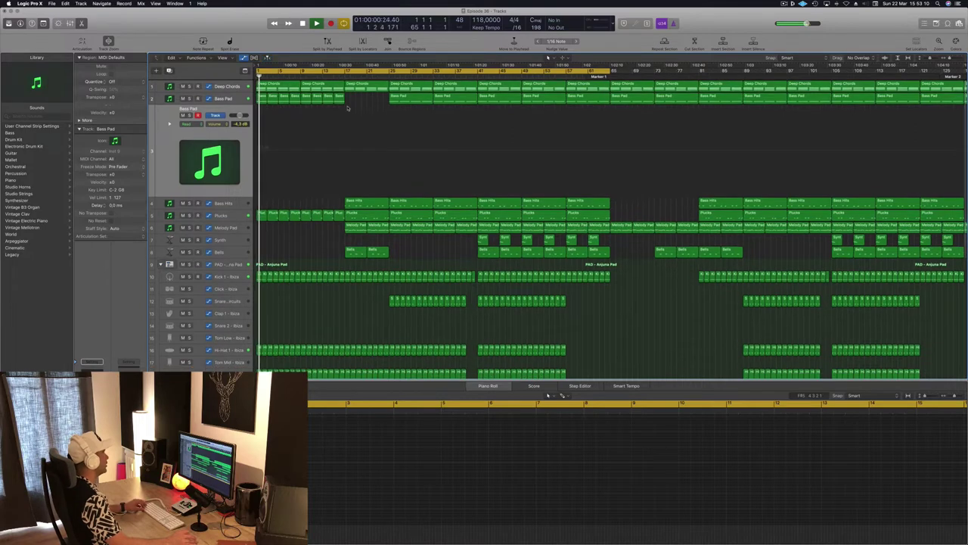
left_click_drag(258, 101, 261, 144)
key("space")
key("space")
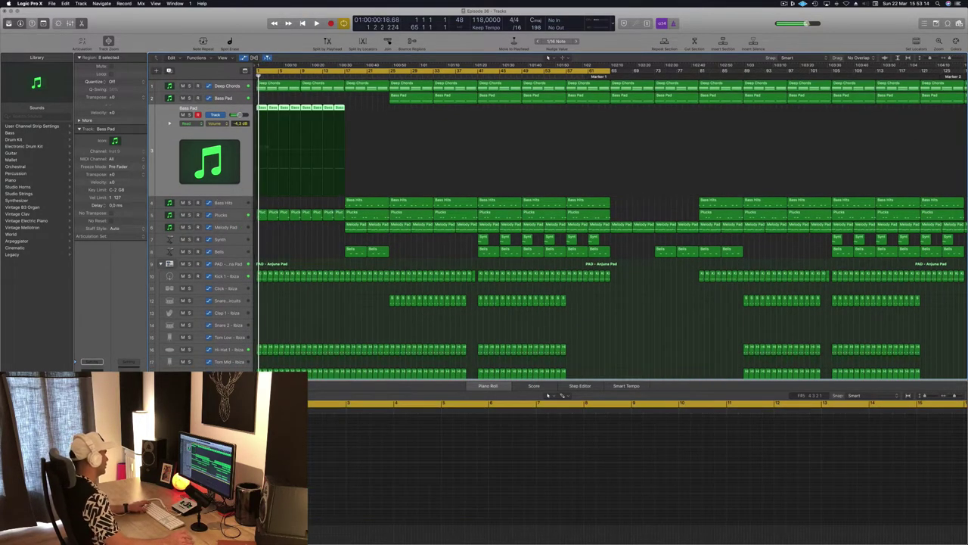
Audition Sylenth1 presets on the duplicate Bass Pad track, settle on PAD - Emotional Pad and lower the track volume to about -25 dB.
key("v")
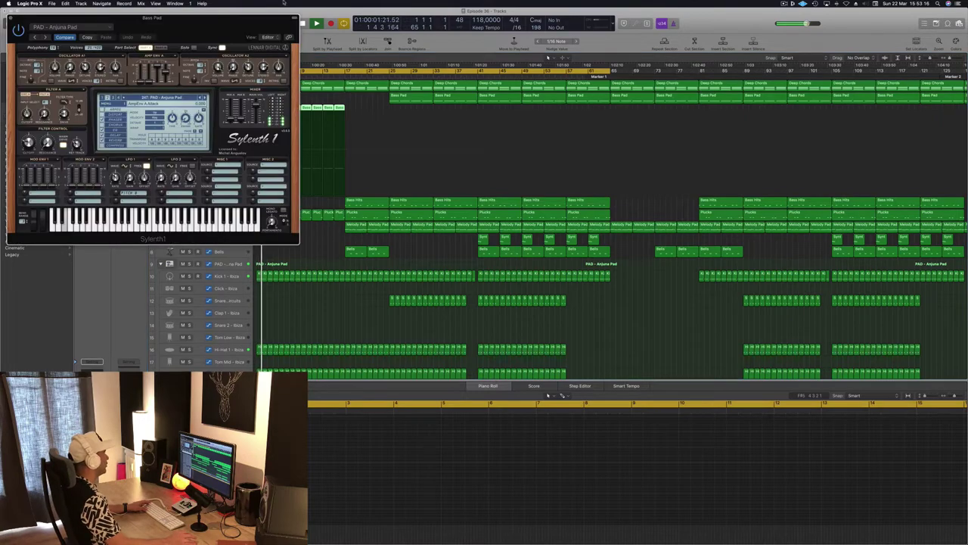
left_click_drag(212, 38, 612, 144)
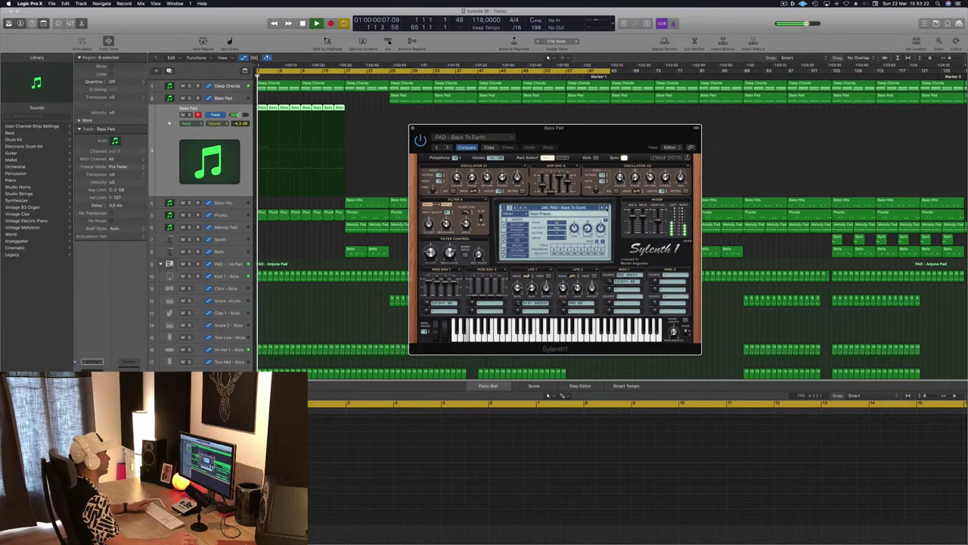
key("space")
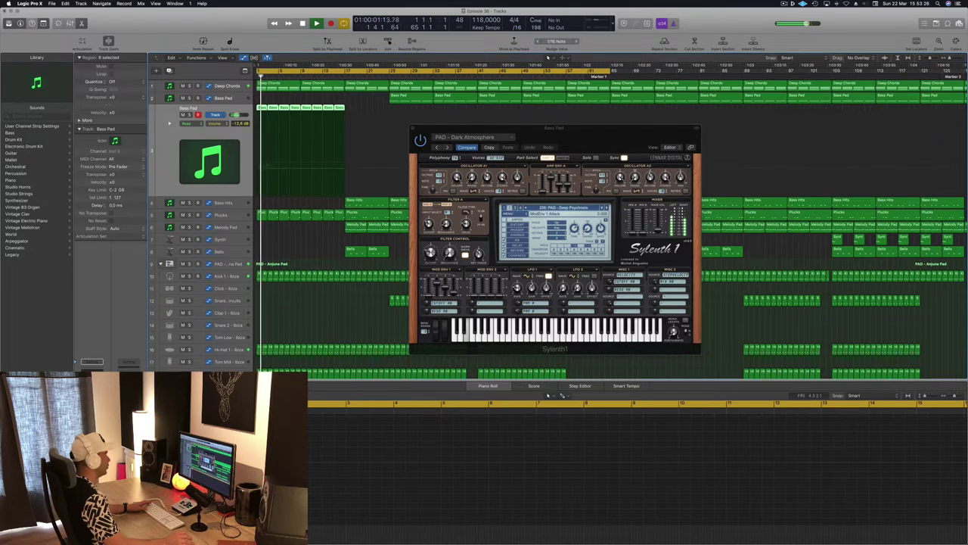
left_click(607, 209)
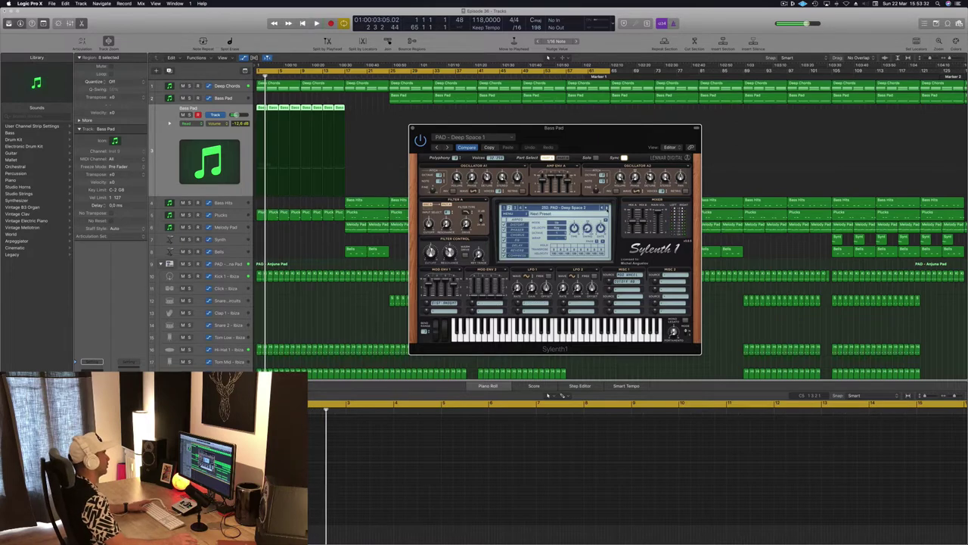
left_click(607, 209)
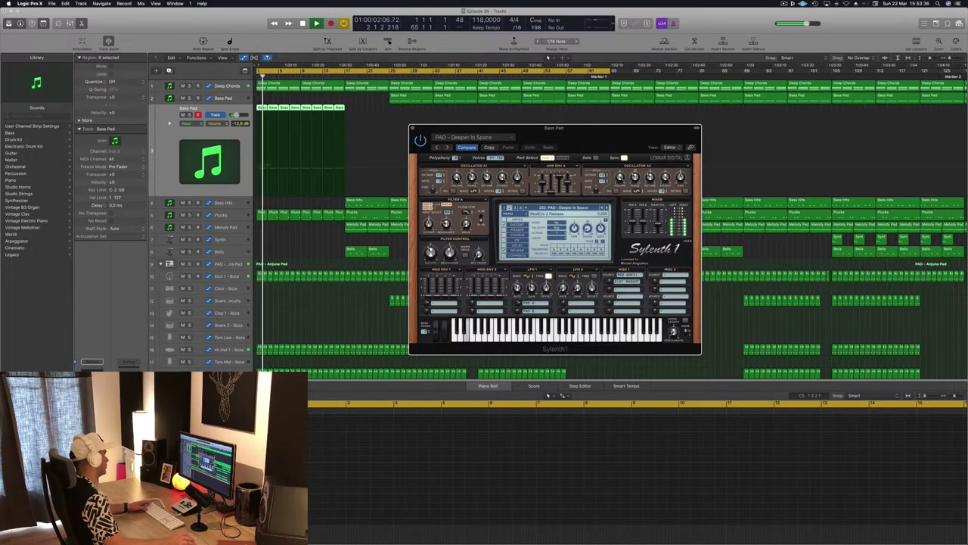
left_click_drag(236, 115, 234, 115)
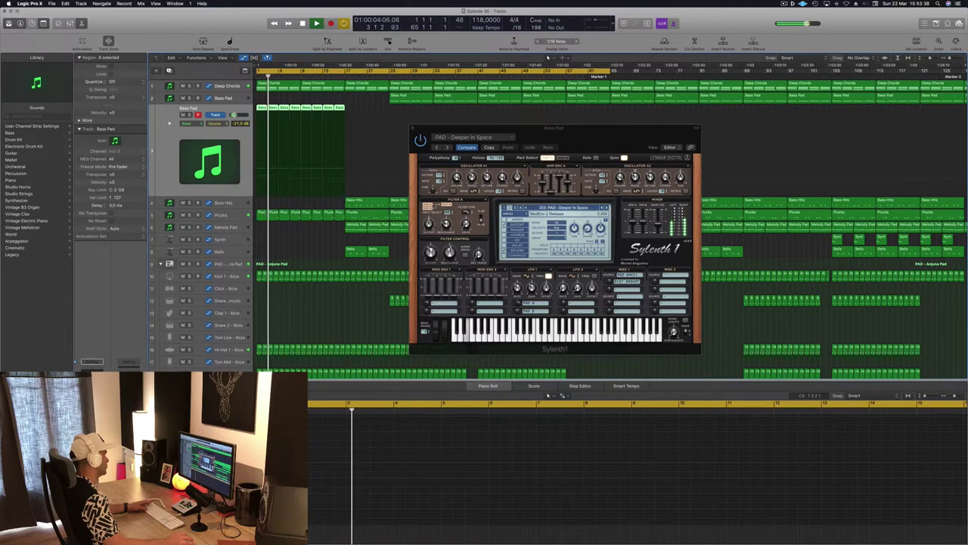
left_click_drag(554, 127, 462, 153)
left_click(516, 233)
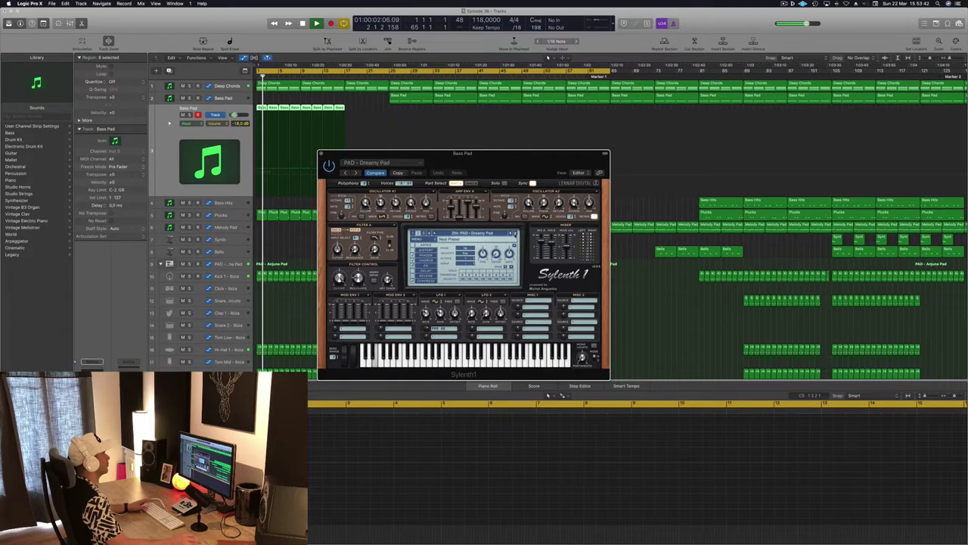
left_click(516, 234)
key("space")
key("space")
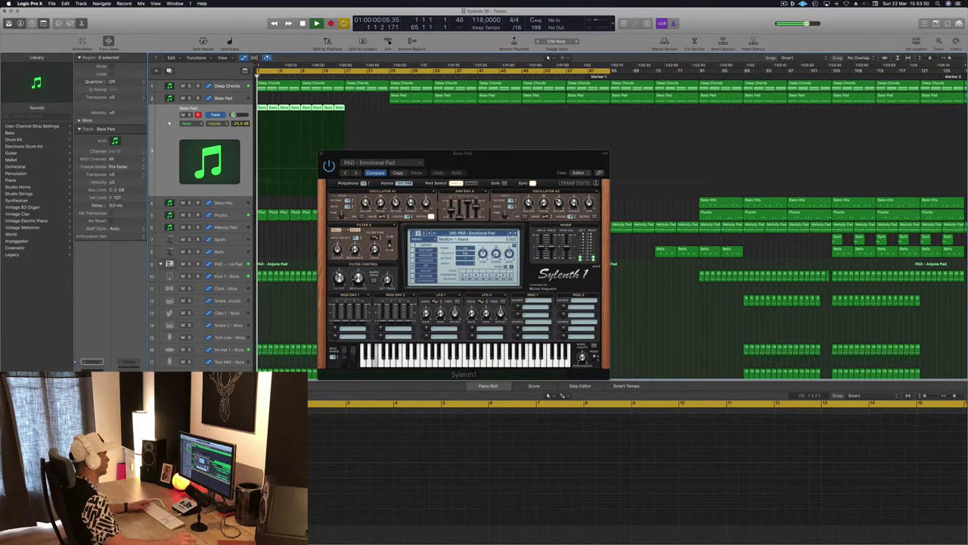
Compare the intro with the duplicate Bass Pad track muted and unmuted, and close its synth window.
left_click_drag(506, 157, 562, 147)
key("space")
key("space")
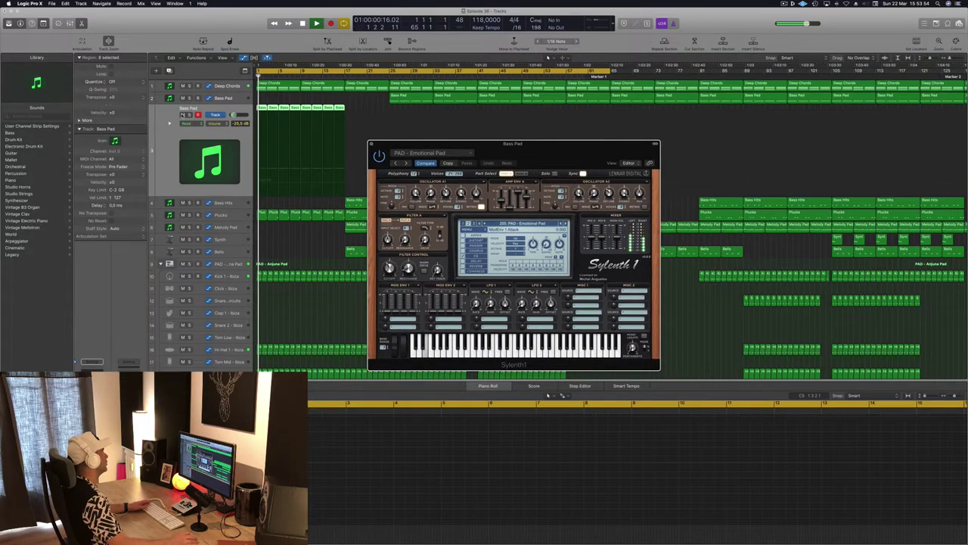
left_click(183, 115)
left_click(183, 115)
key("space")
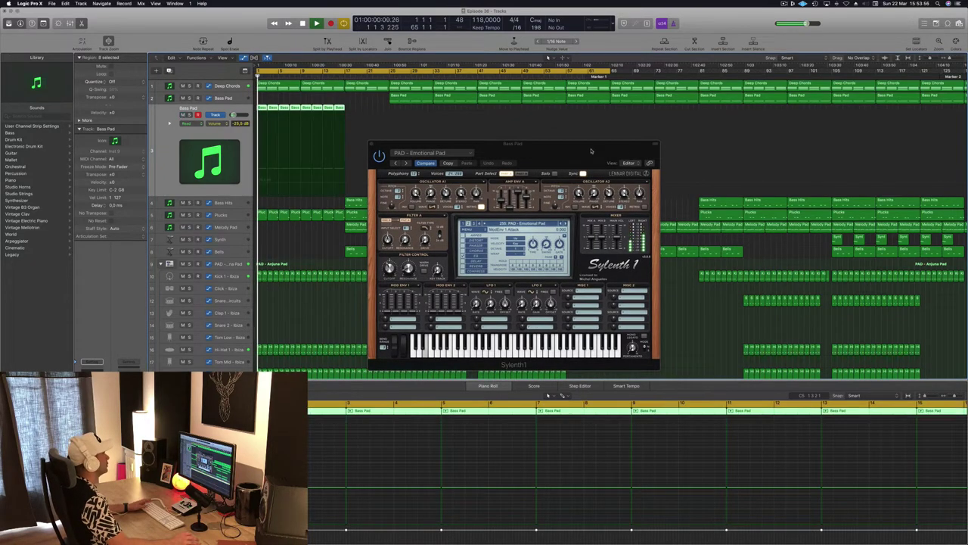
left_click(564, 148)
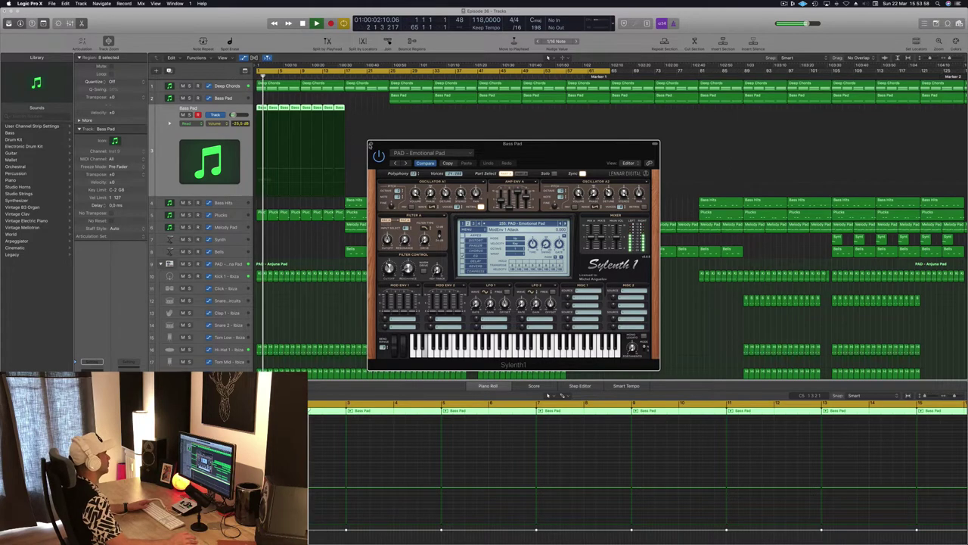
left_click(371, 144)
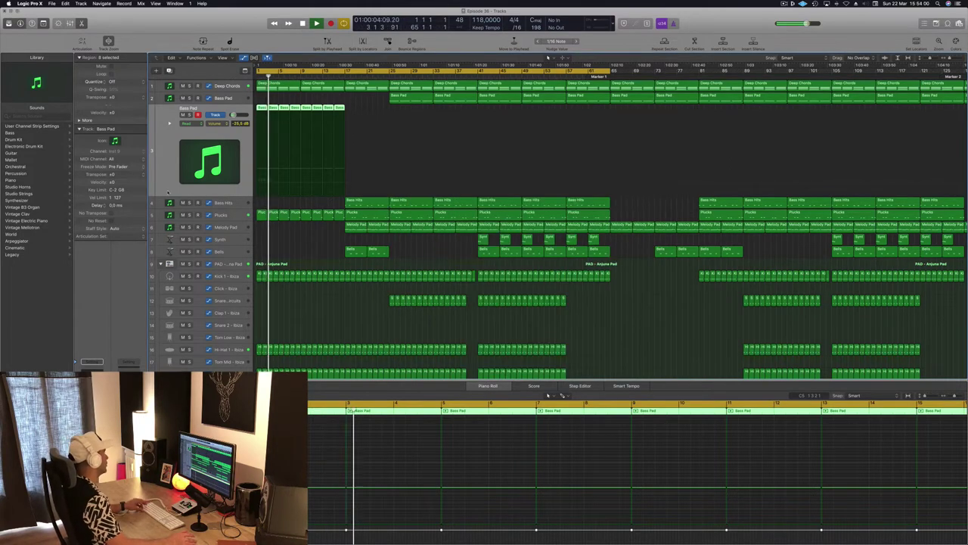
Copy four Ride - Depth Charge regions from bar 25 to fill bars 17 to 25, and clear the selection.
key("super+Left")
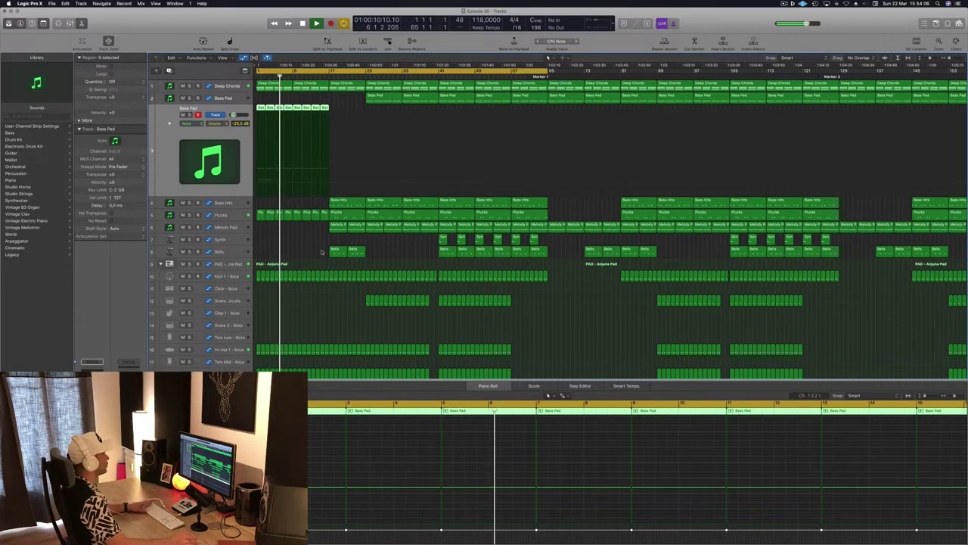
scroll(321, 255, "down", 2)
scroll(321, 255, "down", 8)
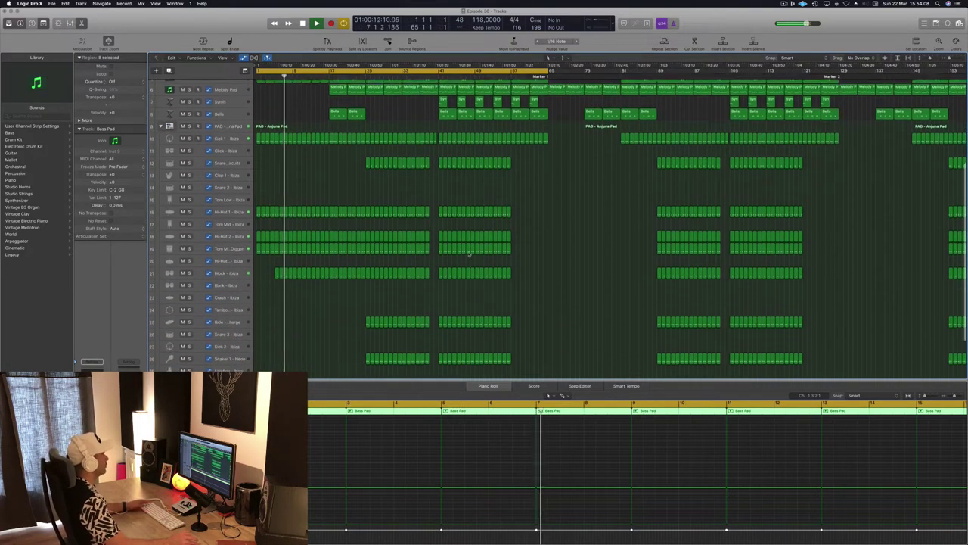
scroll(454, 252, "down", 2)
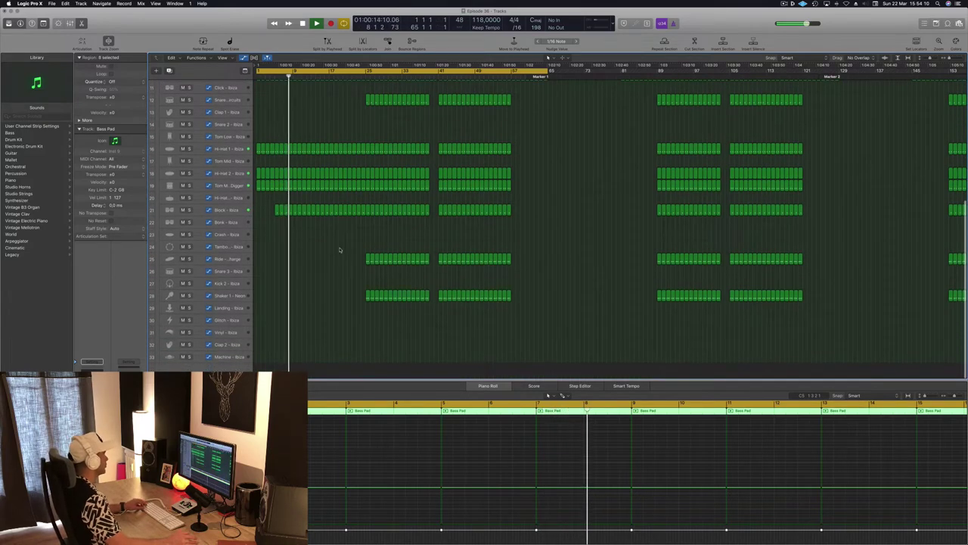
left_click(369, 258)
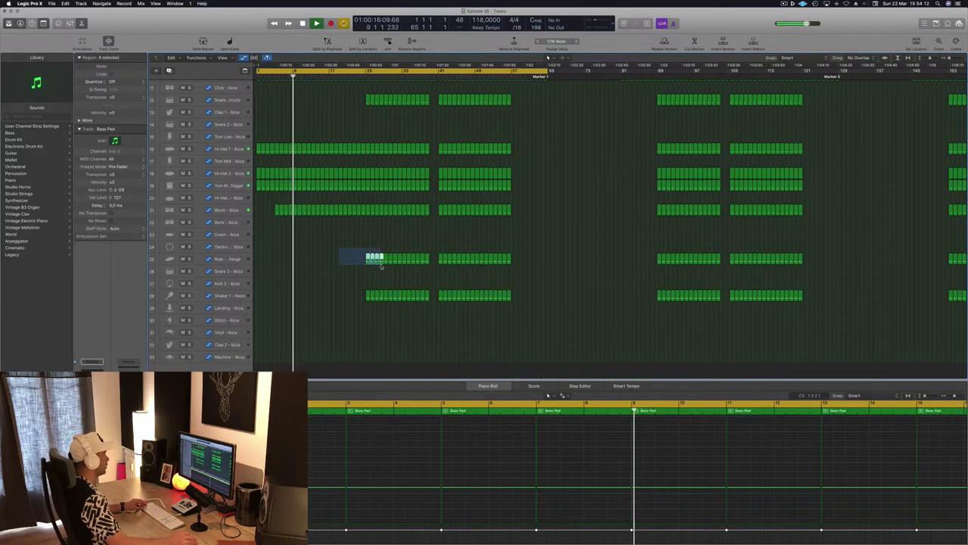
mouse_move(368, 258)
left_mouse_down()
mouse_move(294, 261)
mouse_move(349, 262)
left_mouse_up()
scroll(350, 216, "down", 4)
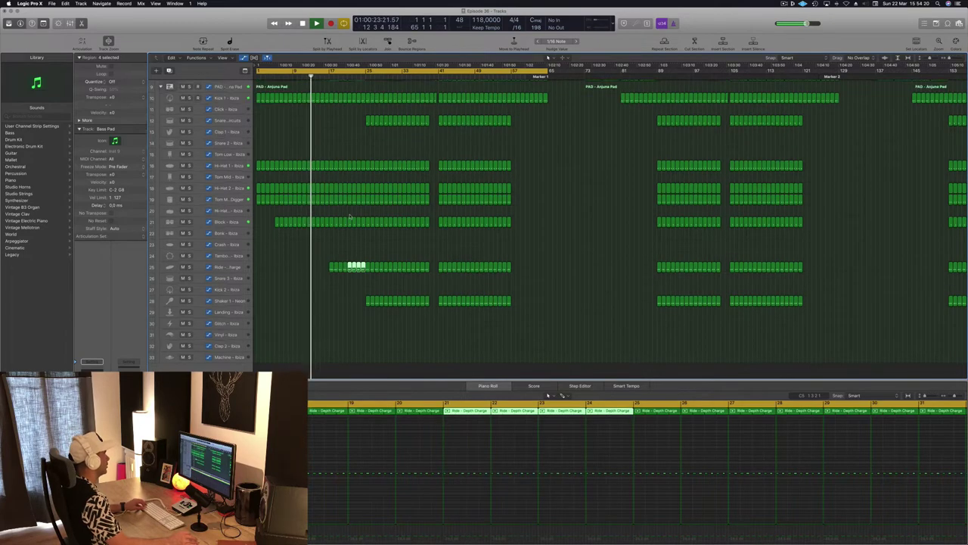
scroll(351, 216, "up", 5)
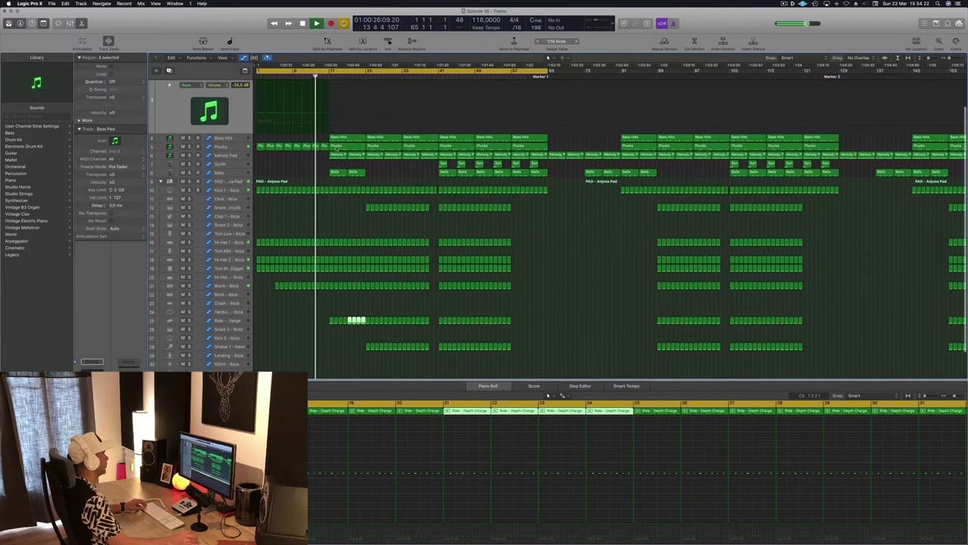
scroll(339, 149, "up", 2)
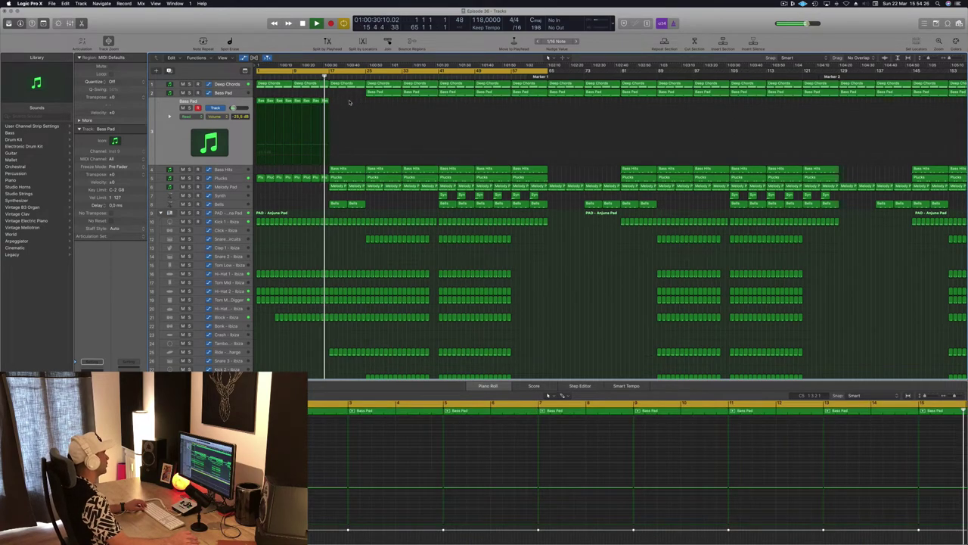
left_click(349, 102)
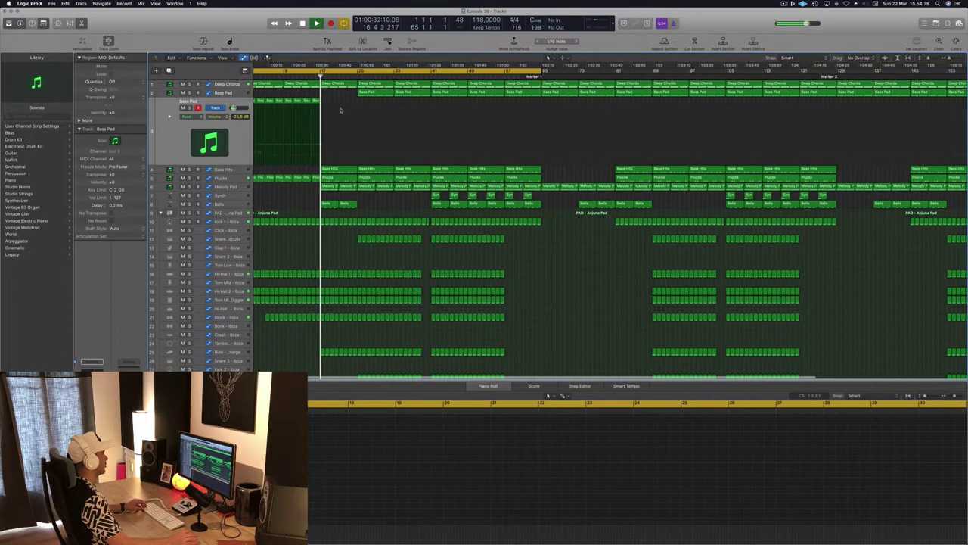
Delete the Deep Chords regions in bars 17 to 33 and the Bass Pad region in bars 25 to 33.
key("super+Left")
key("super+Right")
key("super+Right")
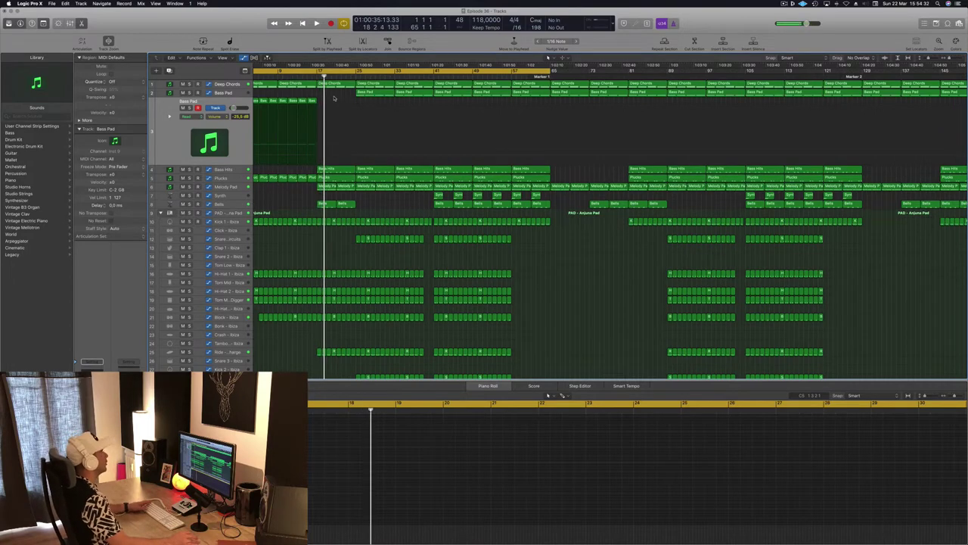
left_click(371, 85)
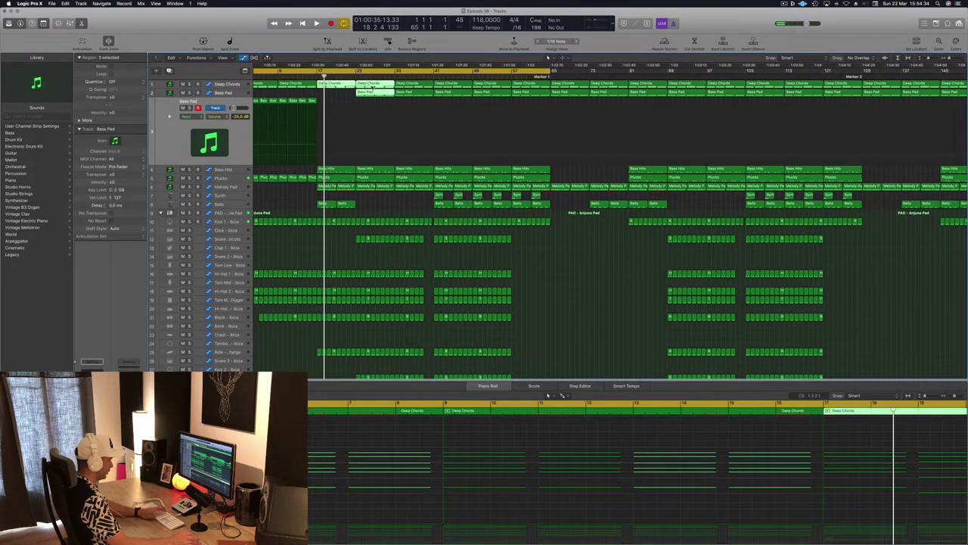
key("Delete")
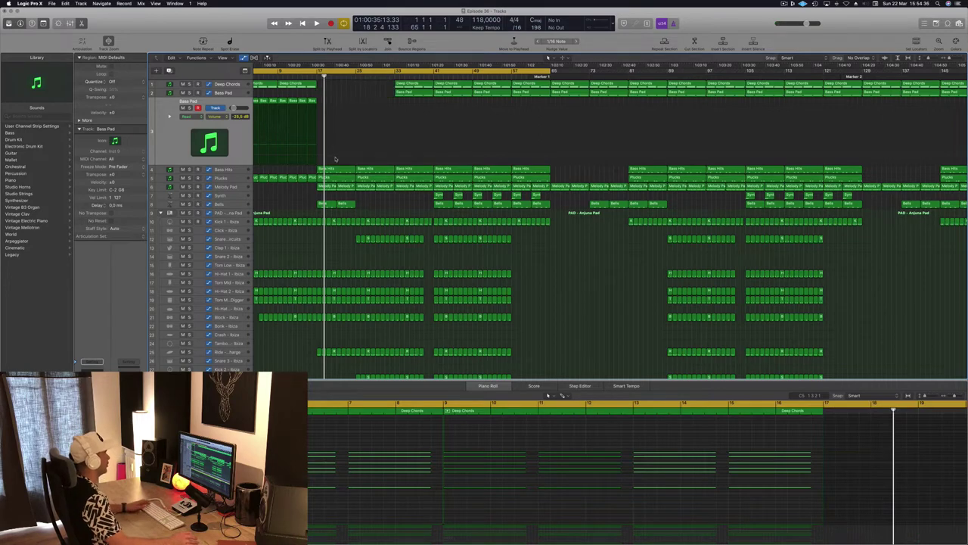
Remove the Bells, Bass Hits, Plucks and Melody Pad regions between bars 17 and 33.
left_click(333, 170)
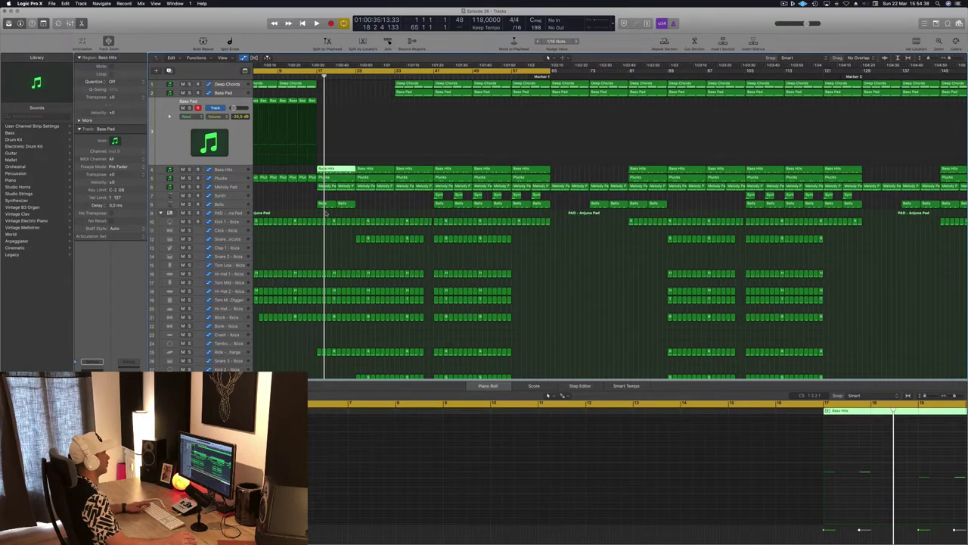
left_click(340, 205)
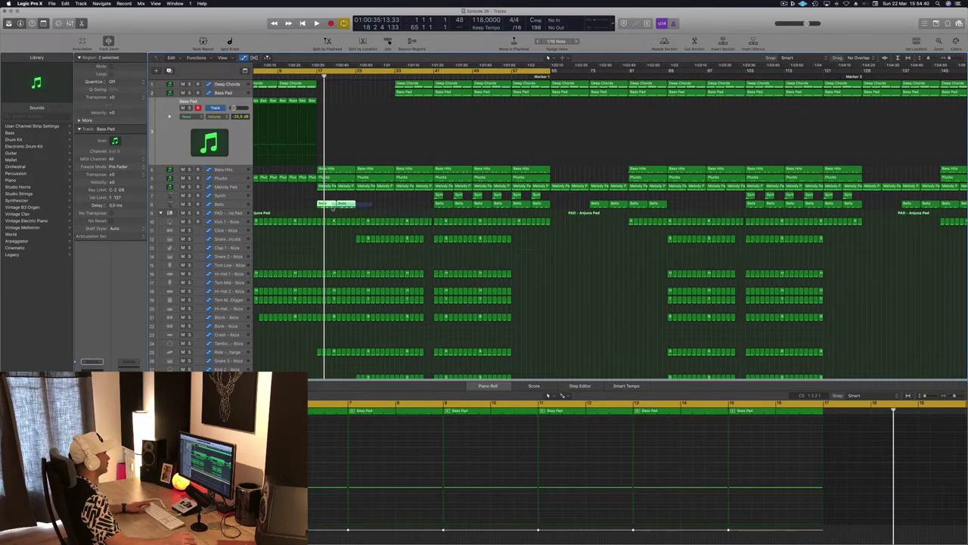
key("Delete")
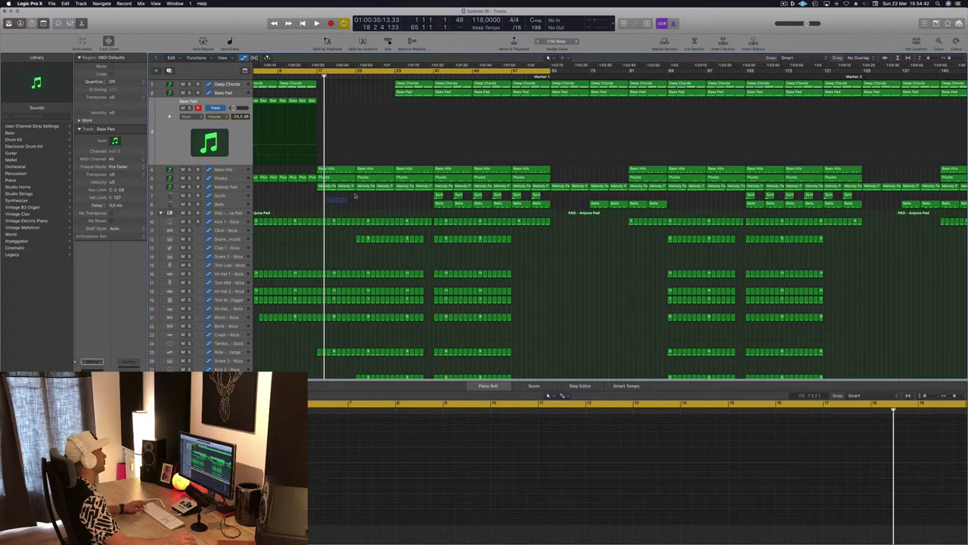
left_click_drag(354, 196, 384, 171)
key("Delete")
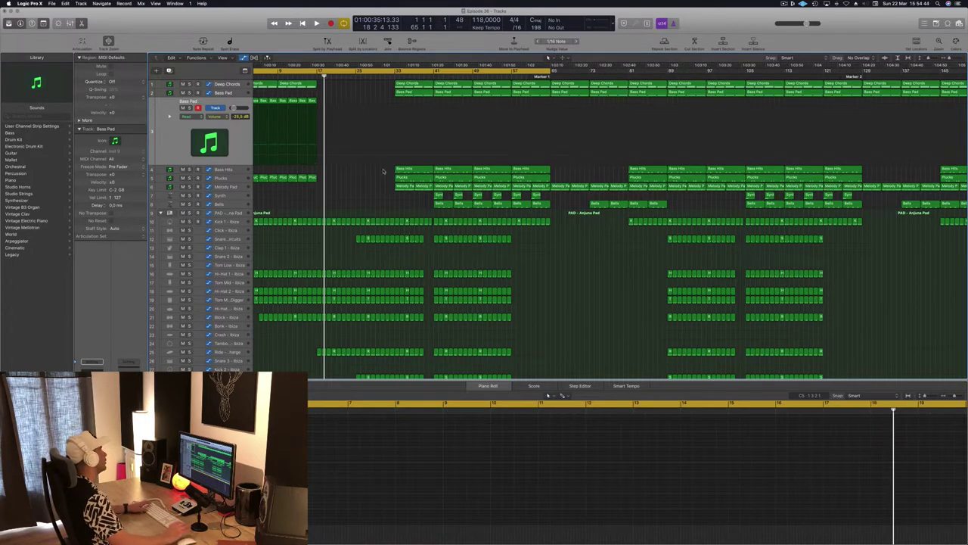
Copy the intro's Deep Chords, Bass Pad and Plucks regions to bars 17 to 33, and play the join from bar 16.
key("Return")
left_click_drag(348, 87, 260, 180)
left_click_drag(275, 88, 339, 86)
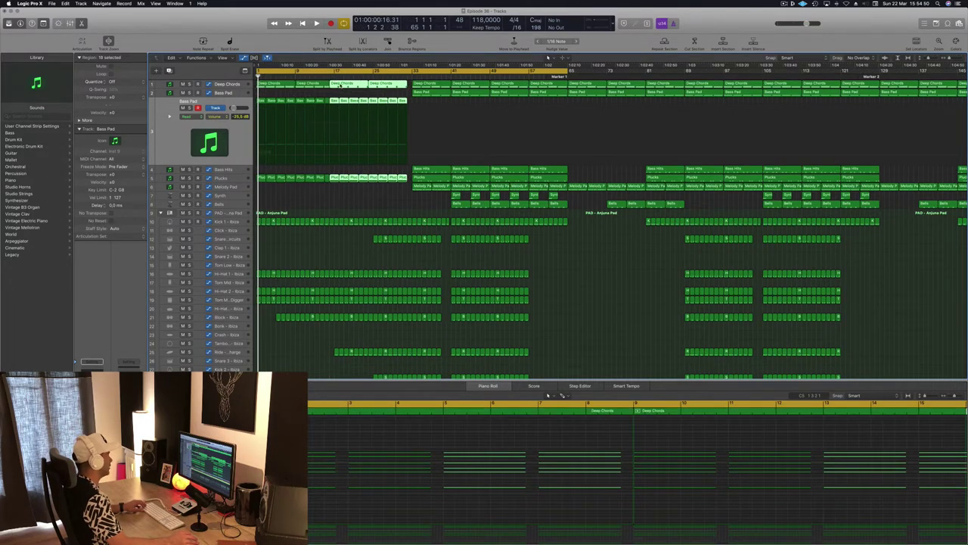
key("super+z")
left_click_drag(267, 85, 345, 85)
key("space")
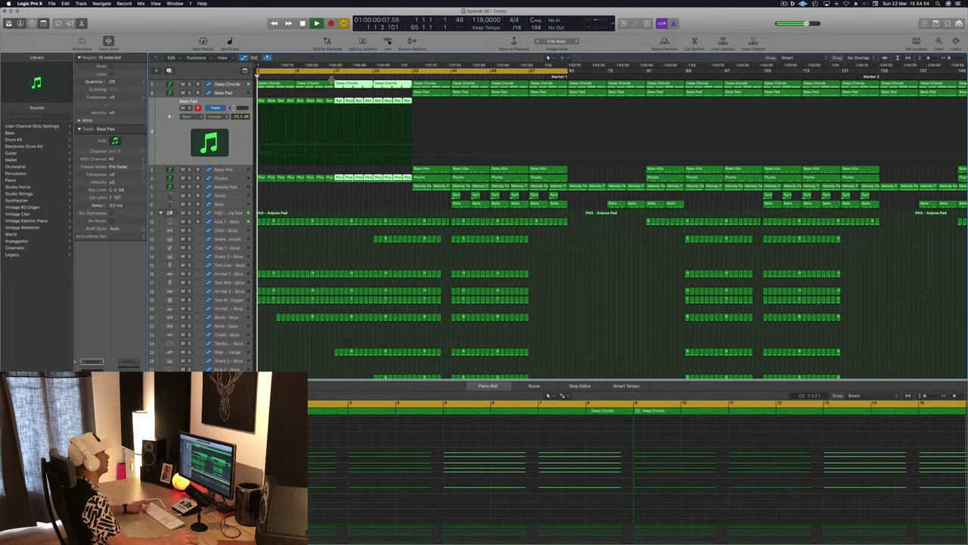
left_click(329, 82)
left_click(329, 76)
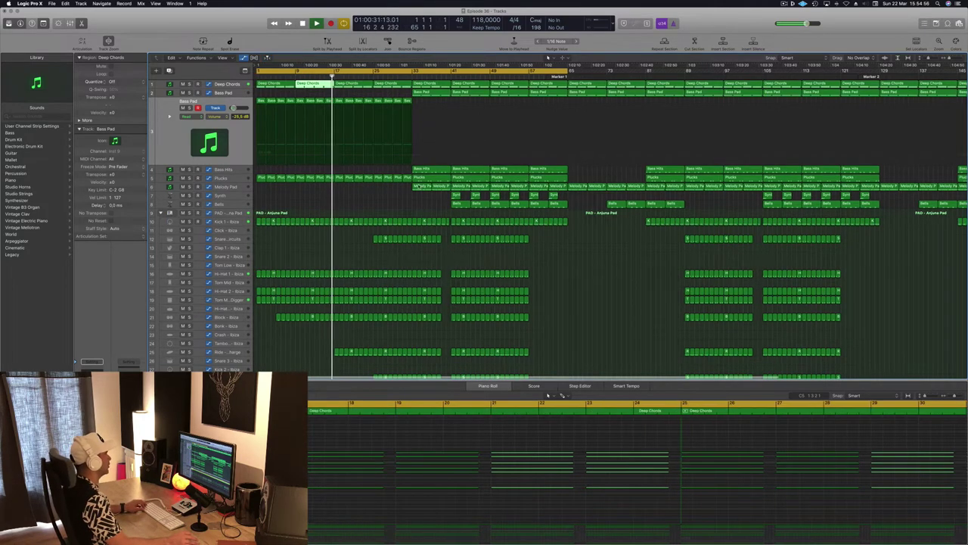
Try a copy of the first Melody Pad region at bar 17 and remove it again.
left_click(421, 186)
left_click(436, 169)
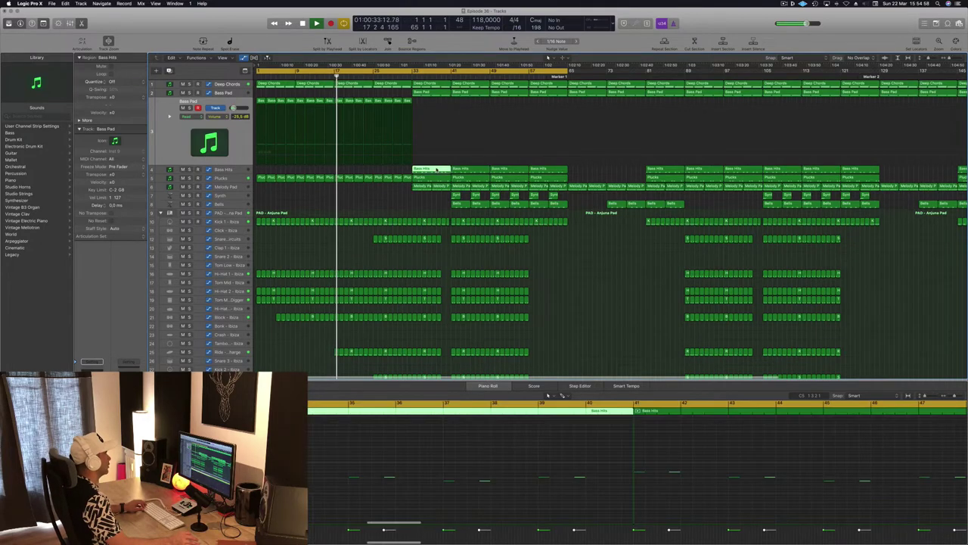
left_click(425, 188)
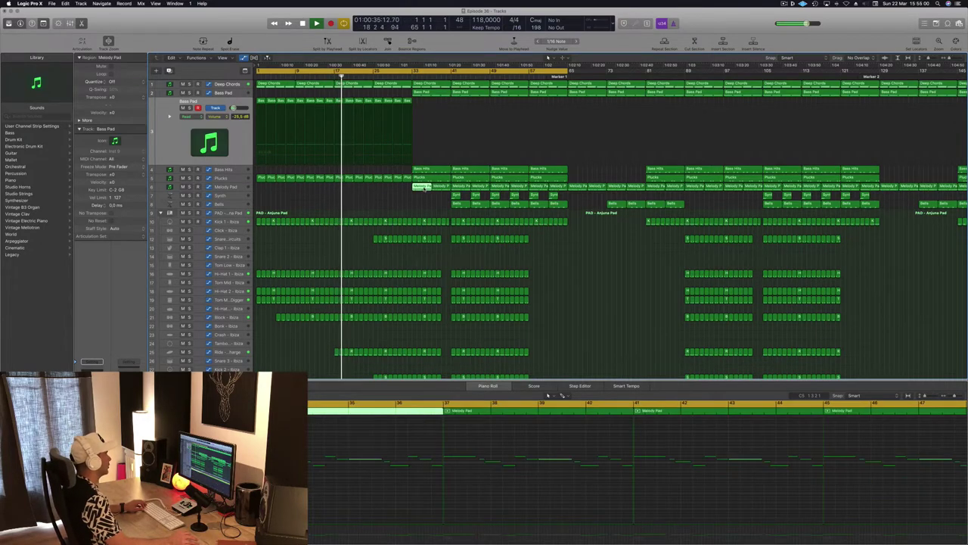
left_click_drag(425, 188, 348, 192)
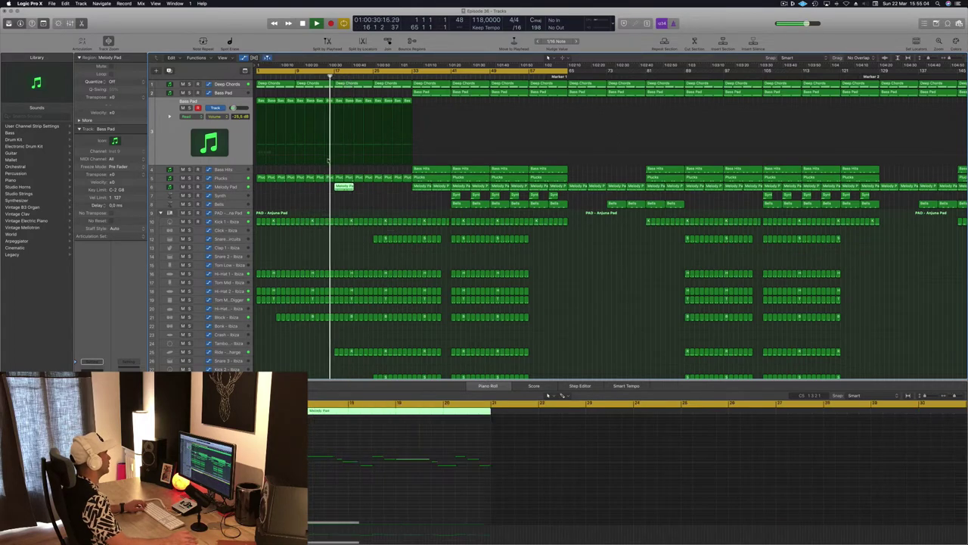
left_click(236, 190)
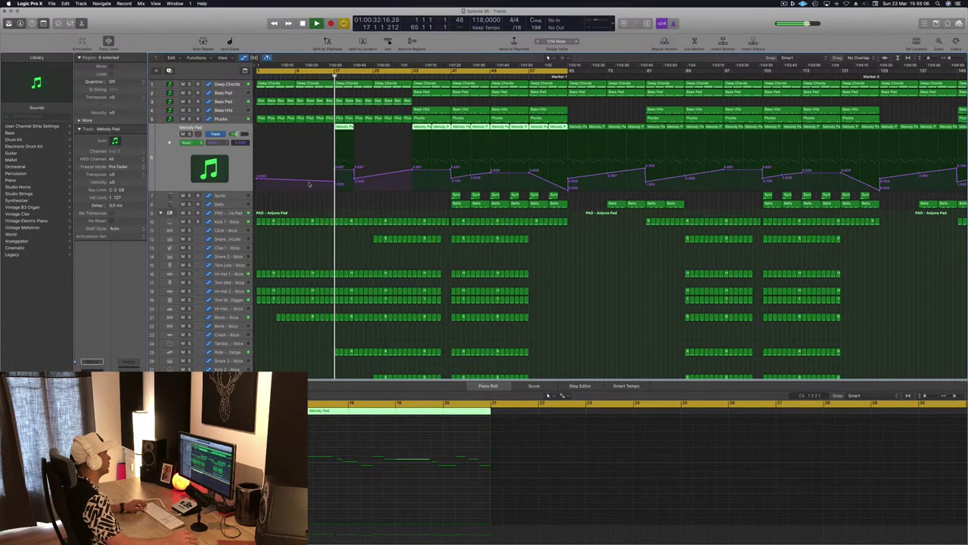
left_click(334, 176)
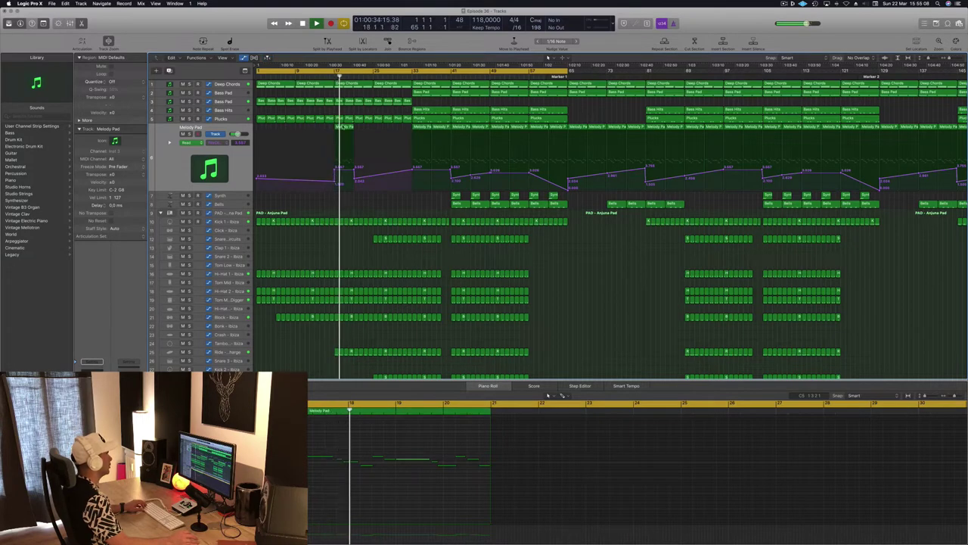
left_click(343, 128)
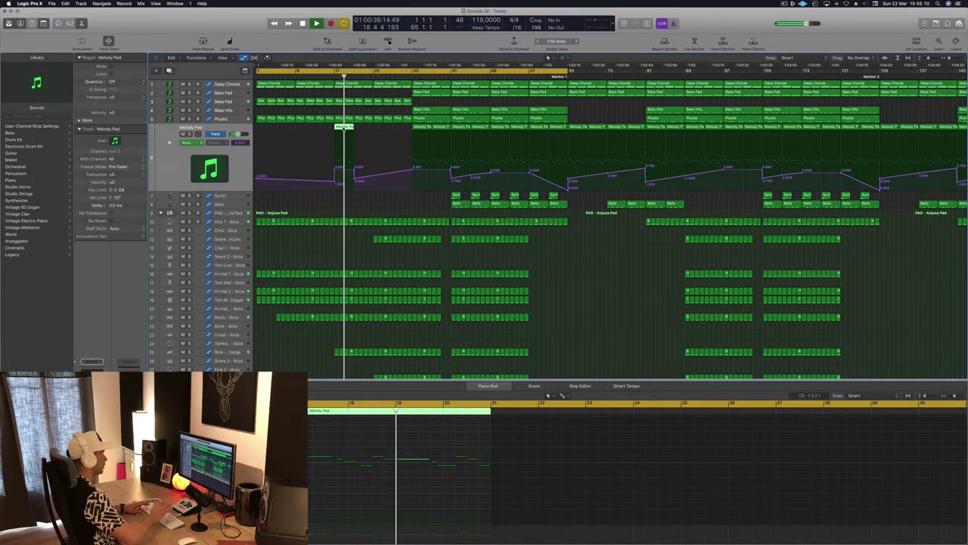
key("Delete")
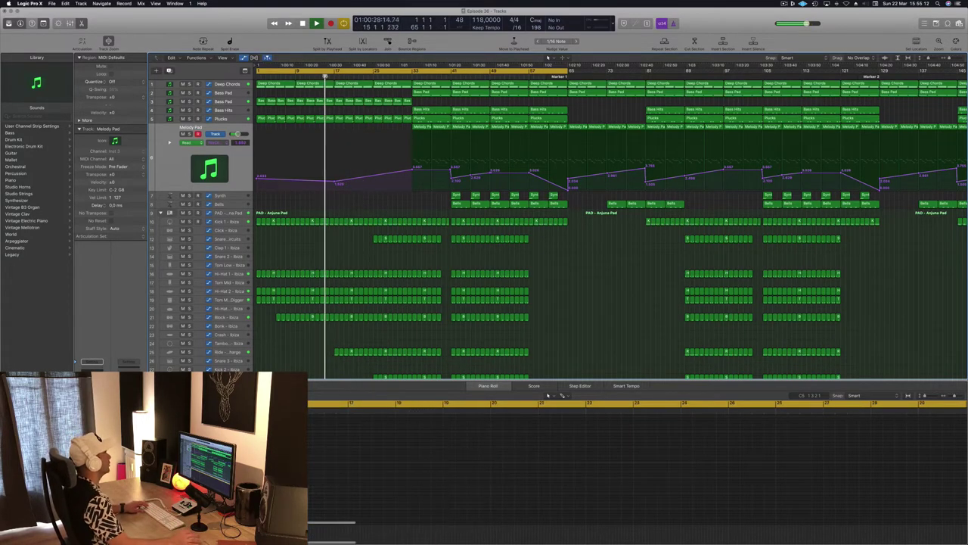
Copy the 16 Bass Pad regions in bars 1 to 33 from the duplicate track onto the original Bass Pad track, and replay from bar 1.
left_click(429, 111)
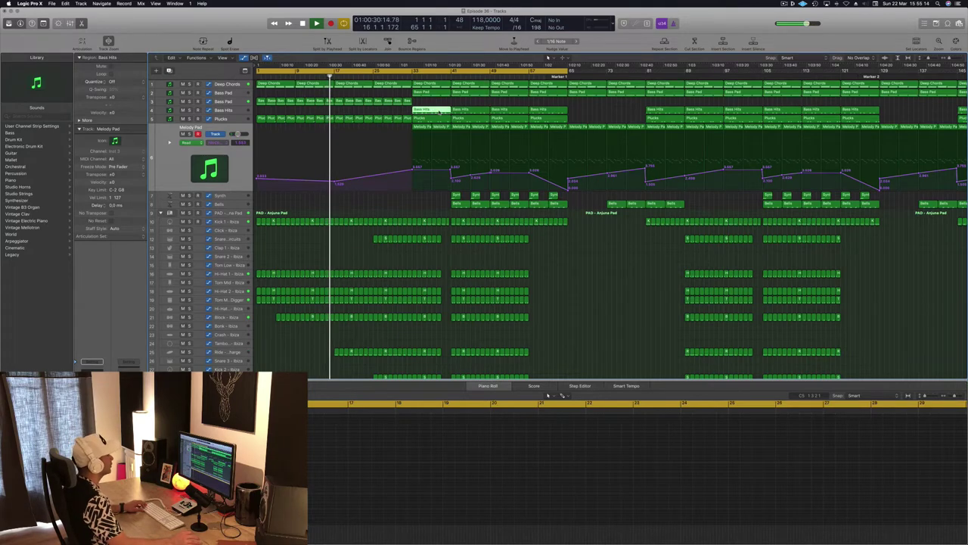
left_click(426, 92)
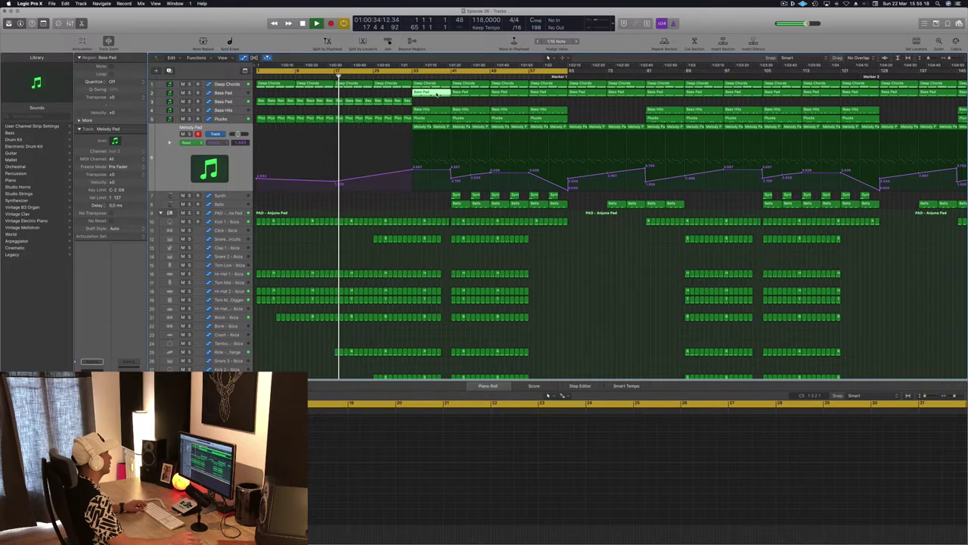
key("super+Left")
key("Return")
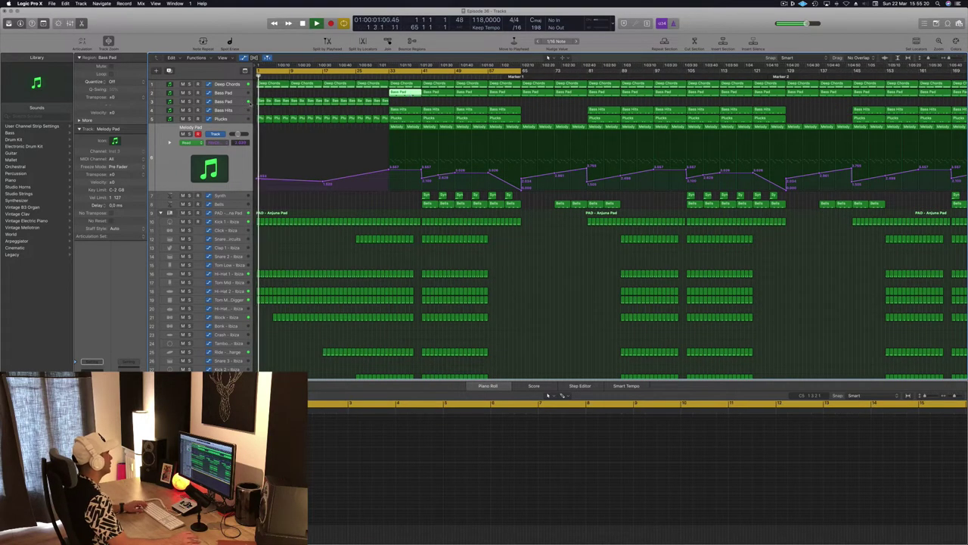
left_click(259, 100)
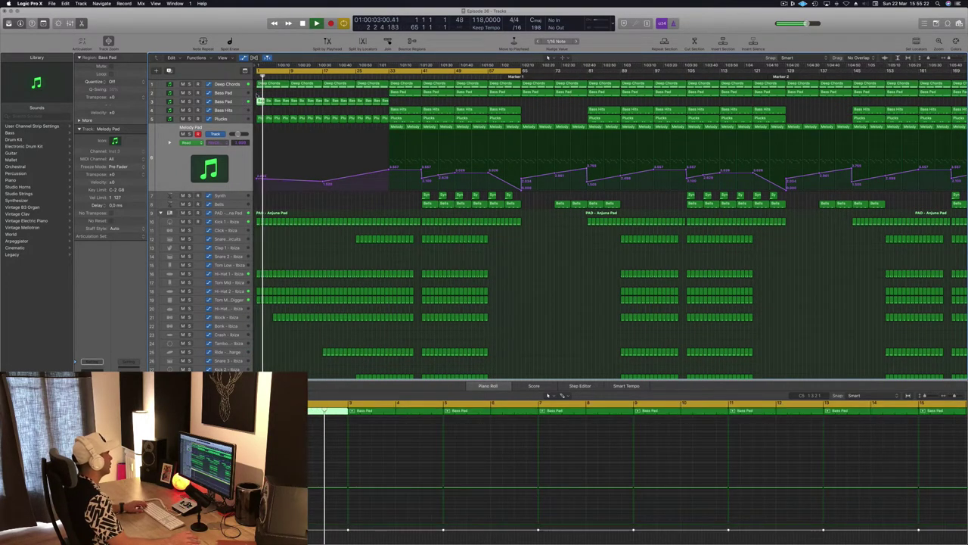
left_click_drag(259, 94, 388, 109)
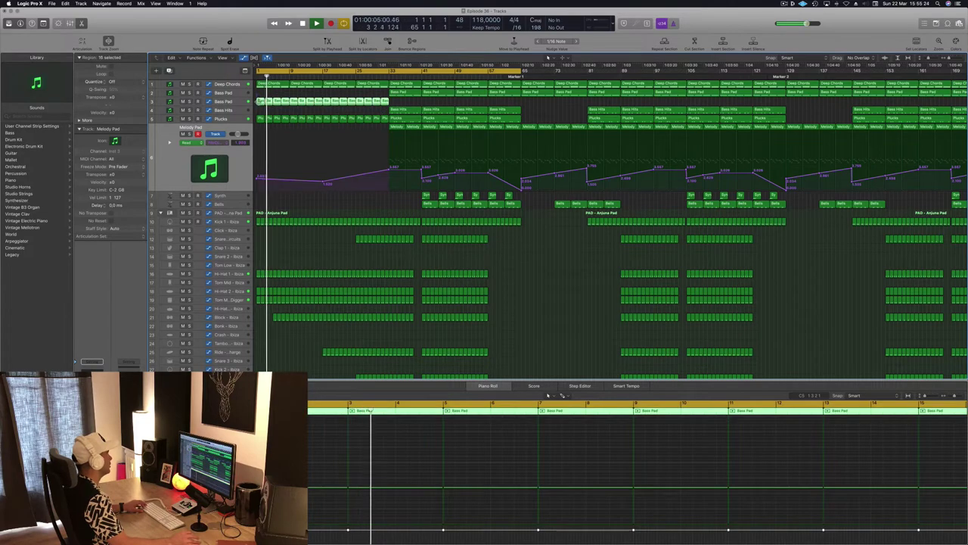
mouse_move(260, 102)
left_mouse_down()
mouse_move(260, 93)
mouse_move(262, 104)
left_mouse_up()
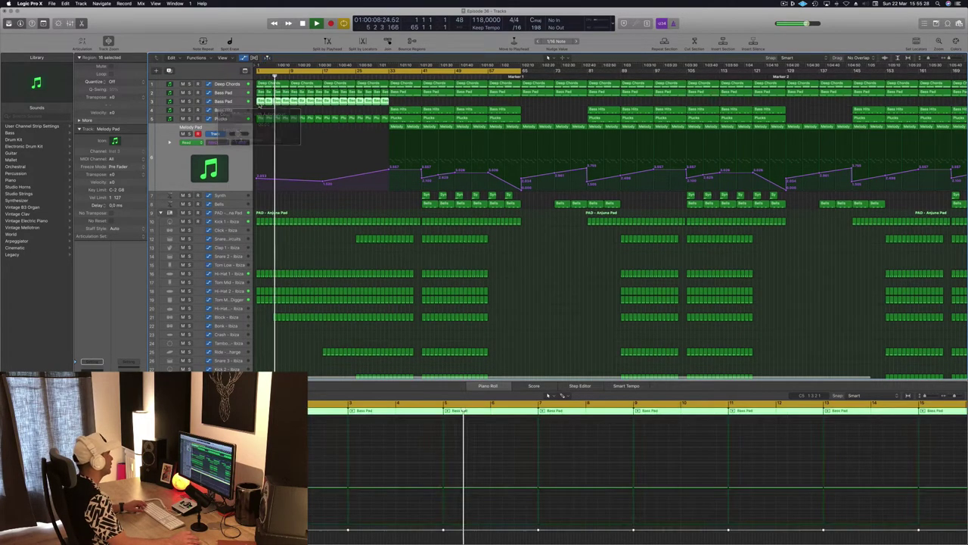
key("space")
key("space")
scroll(291, 112, "left", 3)
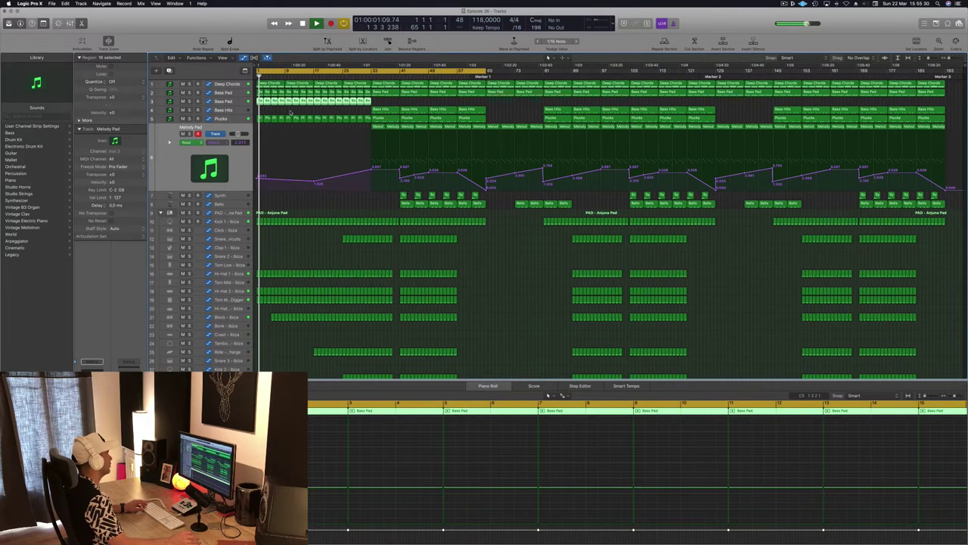
left_click(294, 111)
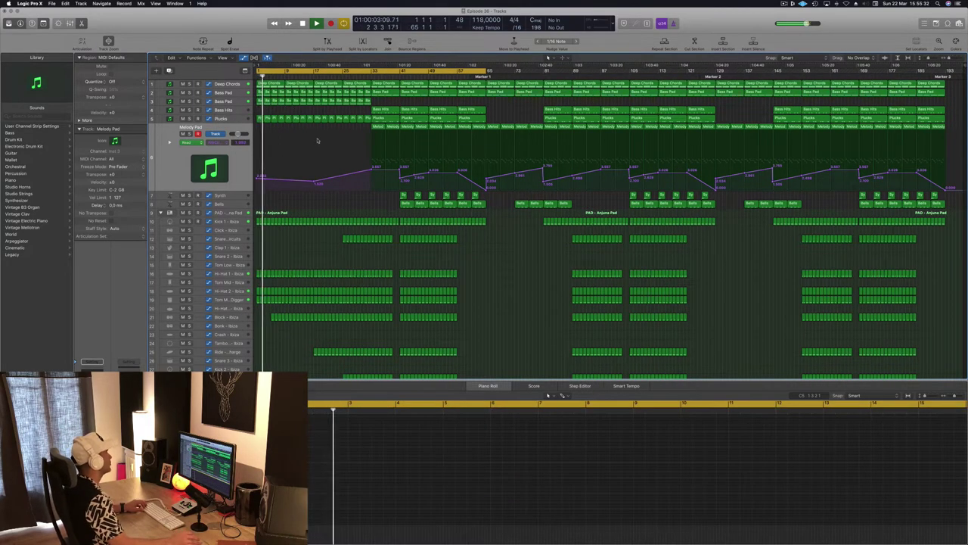
Audition the extended intro around bars 25 and 17 and save the project.
left_click(343, 77)
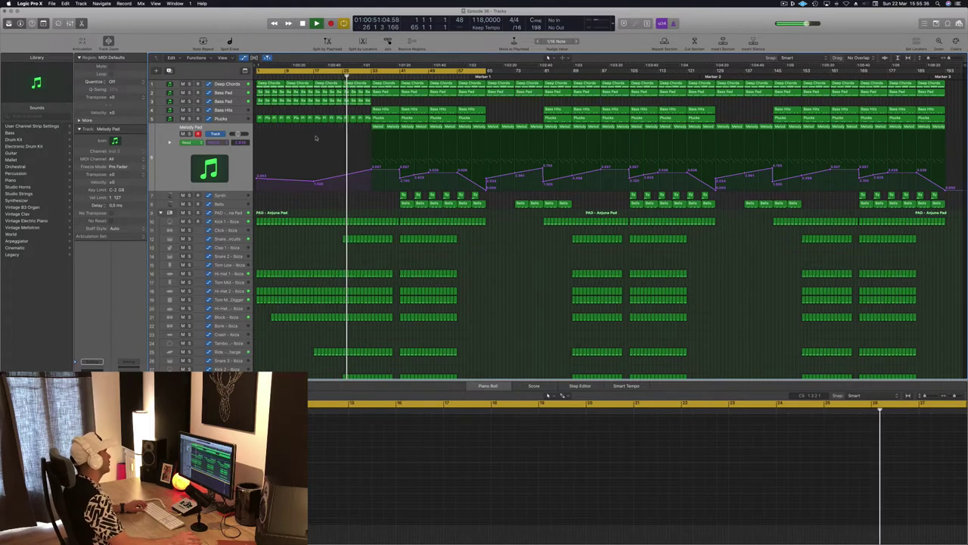
left_click(316, 77)
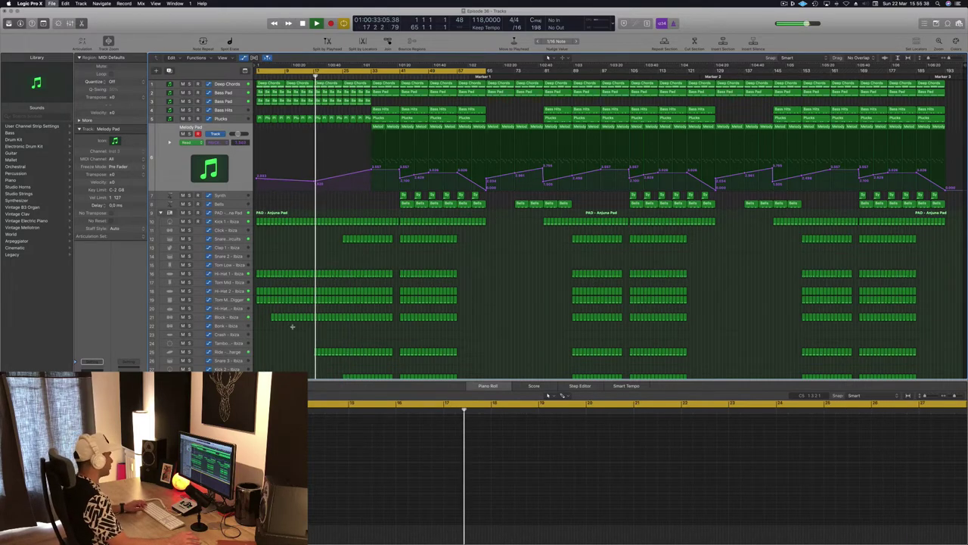
key("super+s")
Show the Deep Chords track's automation and raise the filter cutoff point just before bar 33.
key("super+Right")
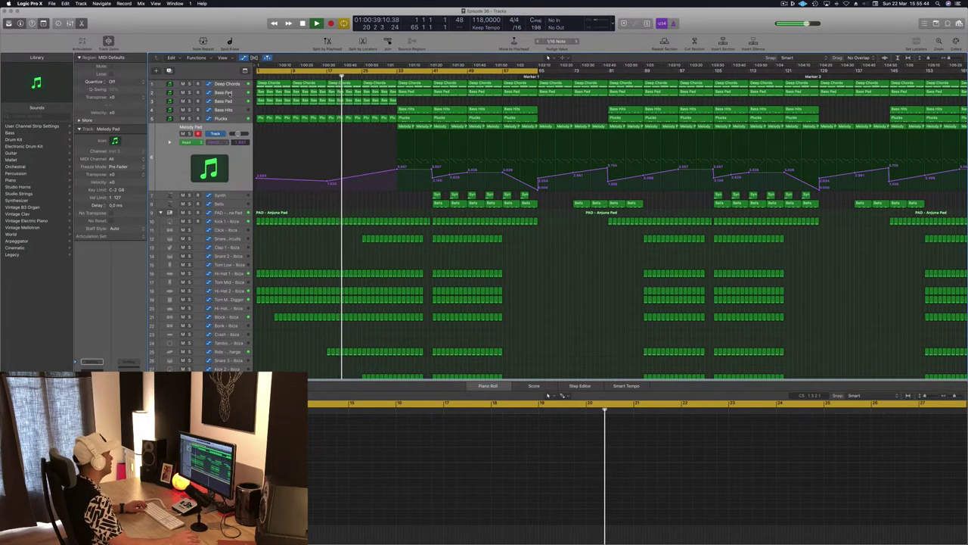
left_click(227, 92)
left_click(228, 84)
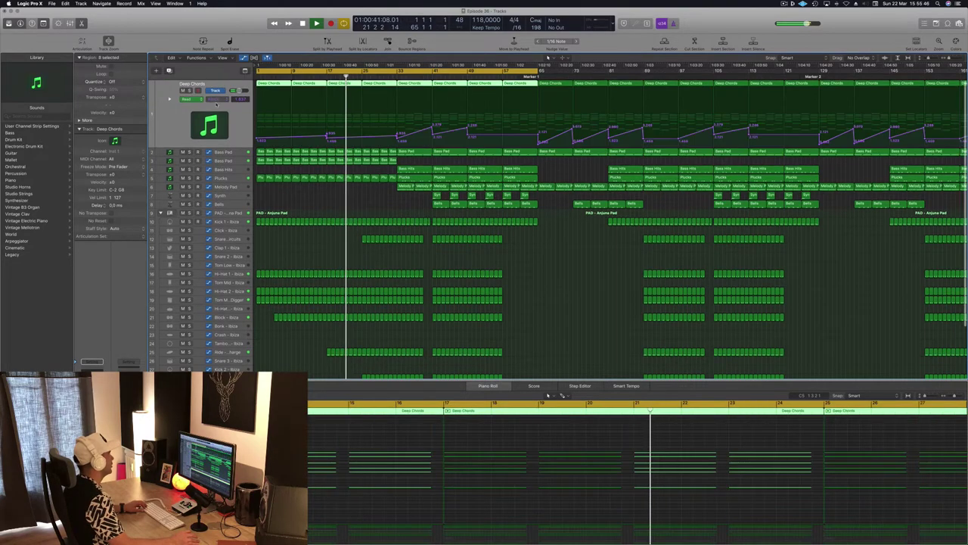
left_click(397, 137)
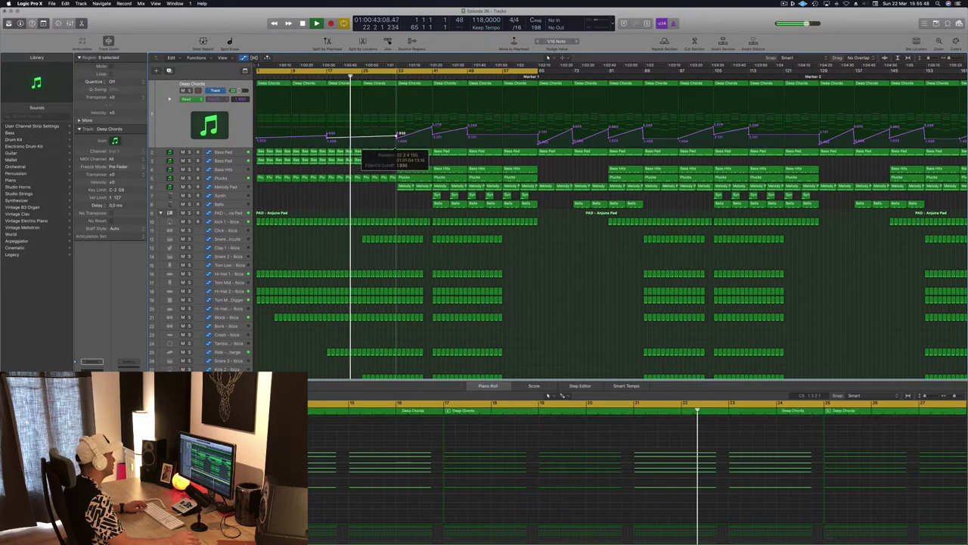
left_click_drag(396, 134, 397, 134)
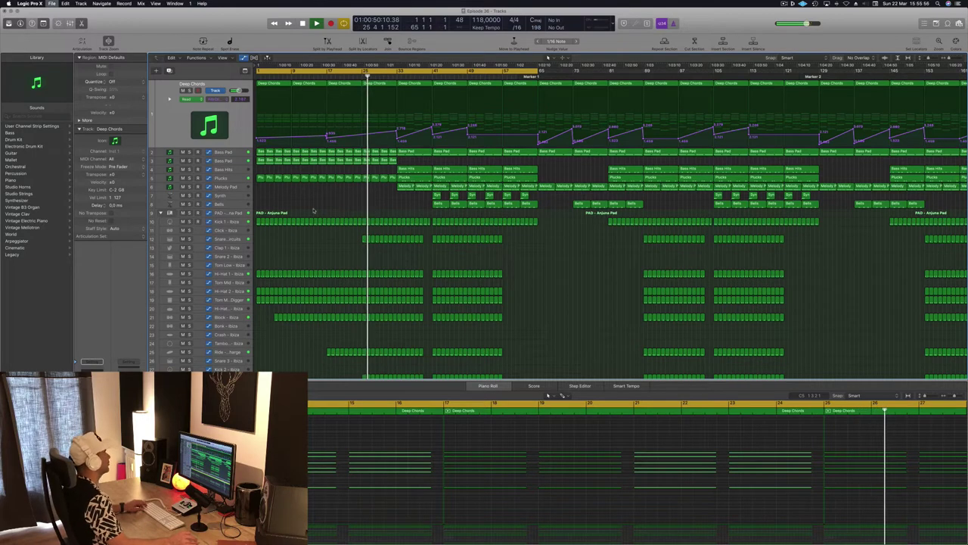
Listen to the build-up toward bar 33 and replay it from around bar 24.
key("super+Left")
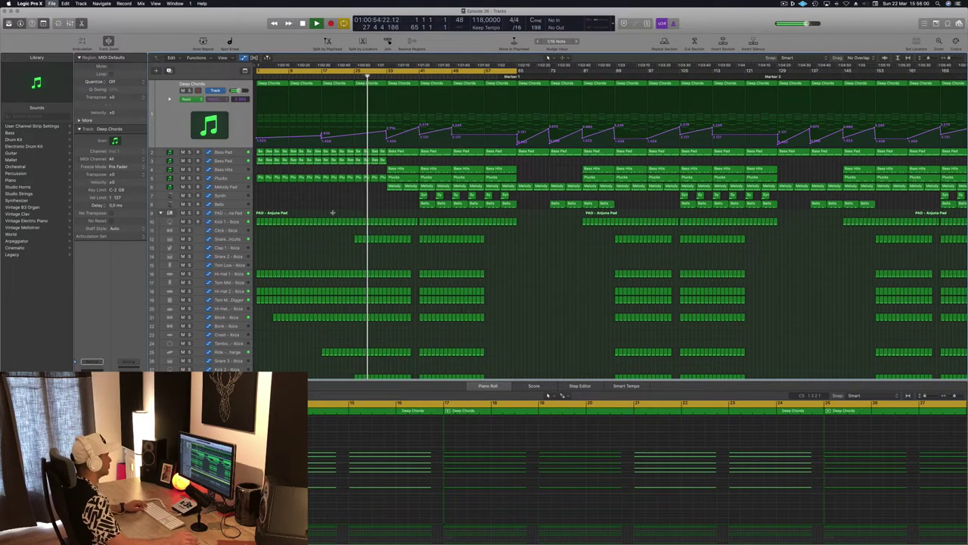
scroll(333, 218, "down", 2)
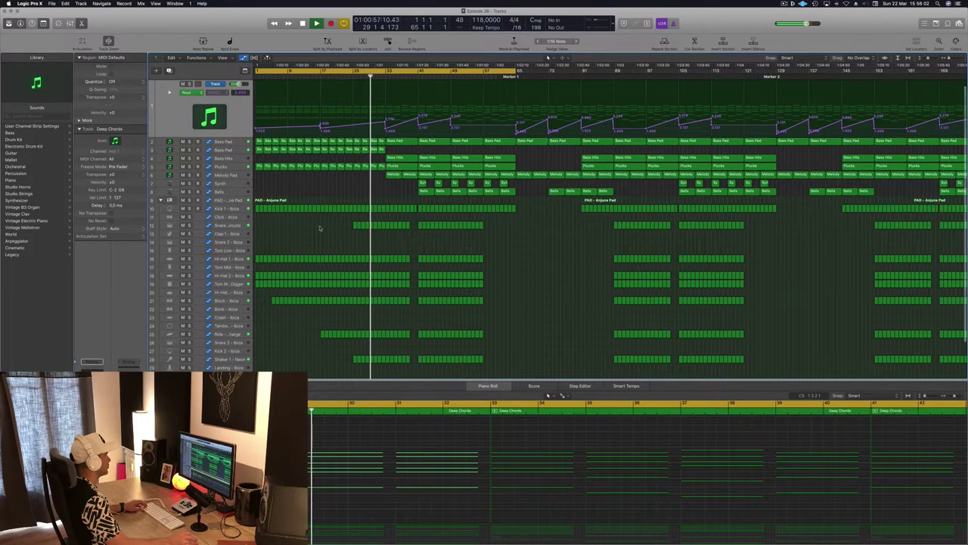
key("super+Up")
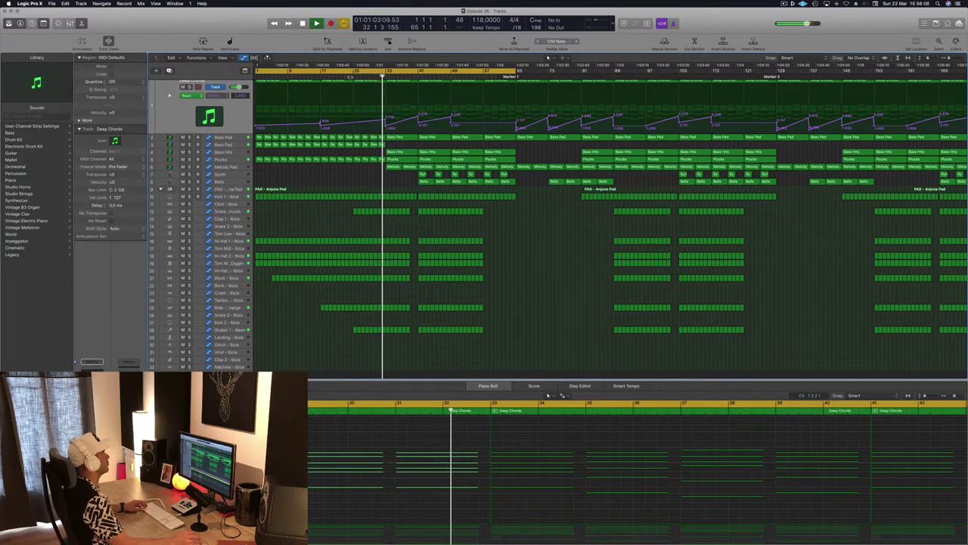
left_click(350, 178)
key("super+Left")
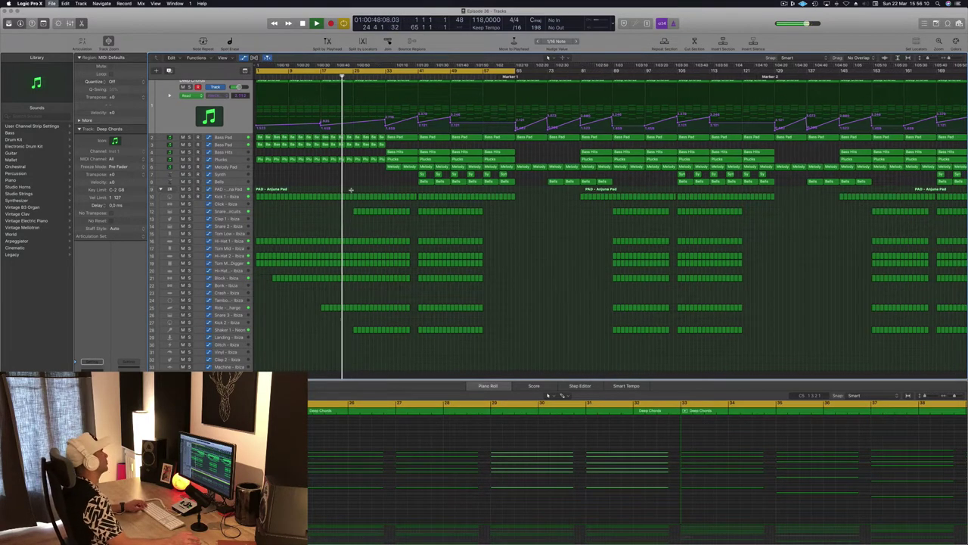
Delete the Deep Chords, Bass Pad, Bass Hits, Plucks and Melody Pad regions between bars 33 and 41.
key("super+Right")
key("super+Left")
key("super+Left")
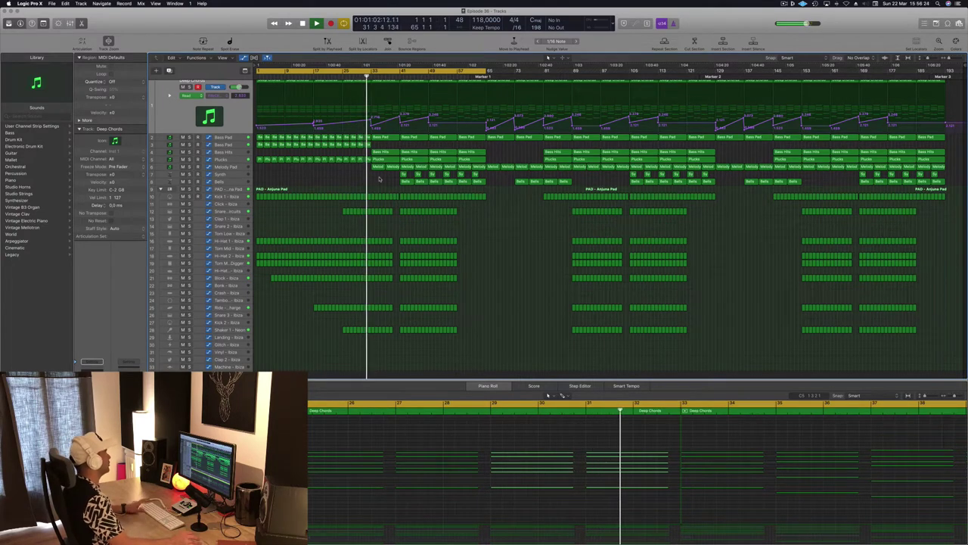
left_click_drag(380, 180, 394, 84)
key("Delete")
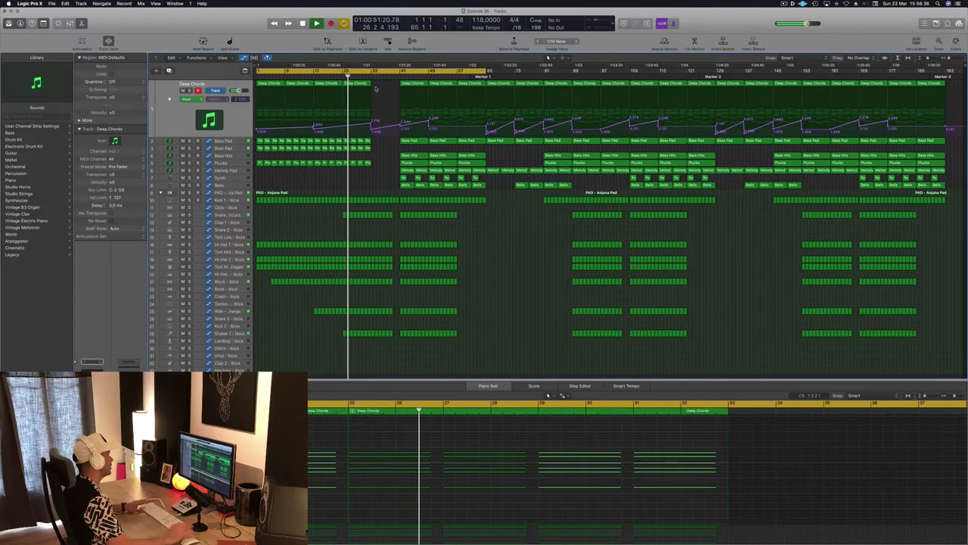
Copy the percussion regions of bars 37 to 39 into the gap right before bar 41.
scroll(382, 218, "up", 5)
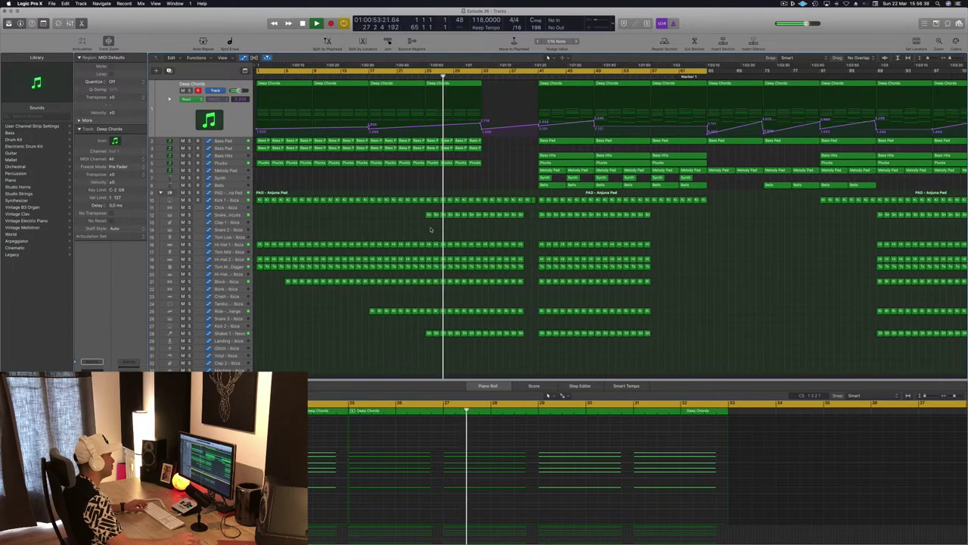
scroll(488, 226, "right", 1)
left_click_drag(518, 210, 497, 349)
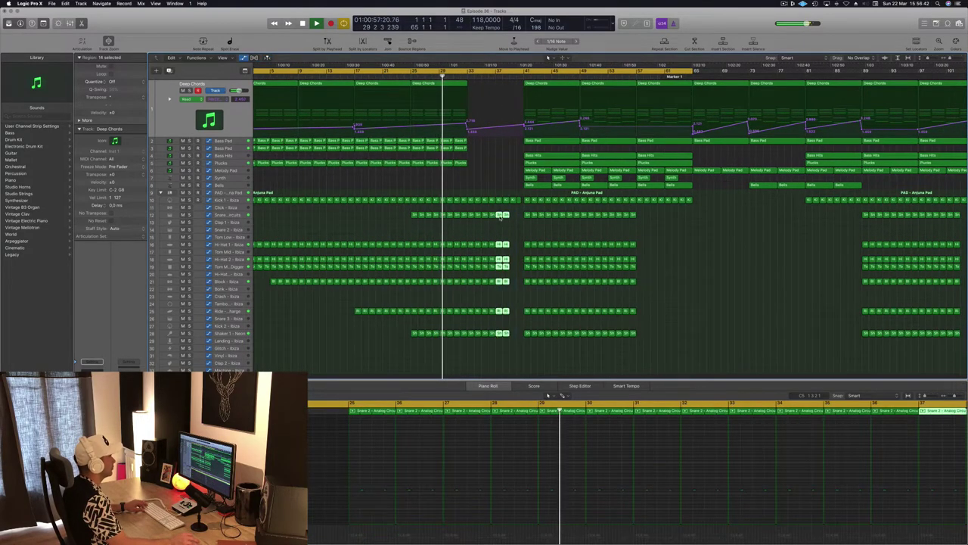
left_click_drag(504, 214, 517, 224)
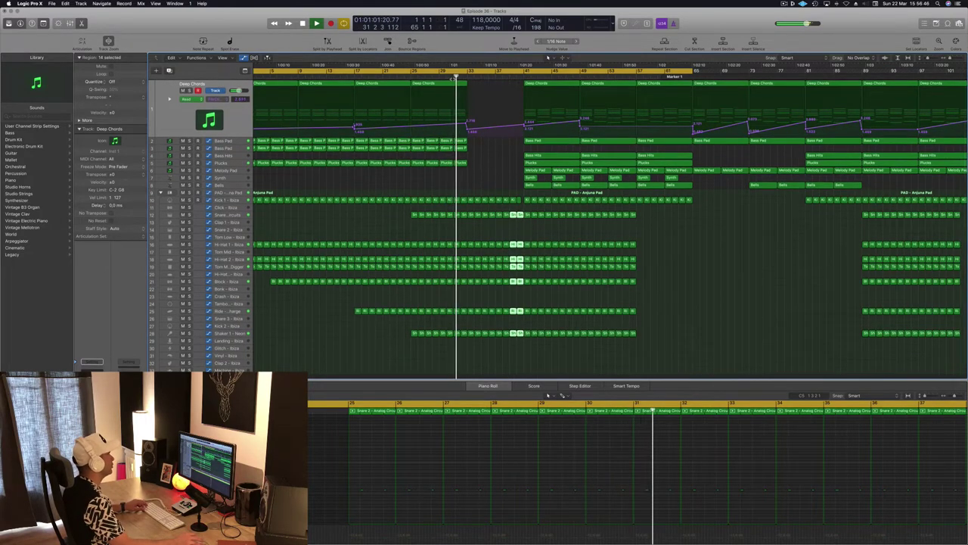
key("super+Left")
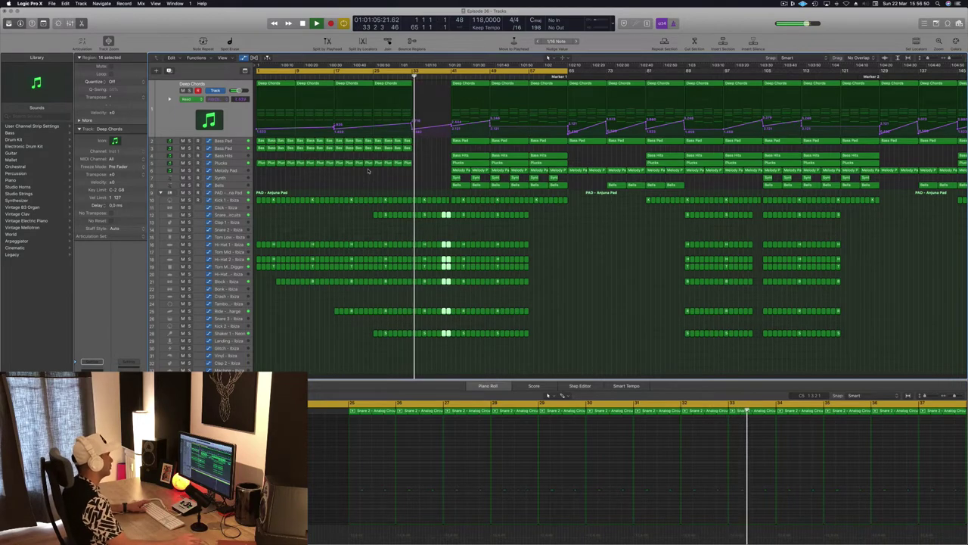
Copy the Bass Hits region from bar 41 to bar 33 and set the cycle range to bars 33 to 41.
left_click(364, 175)
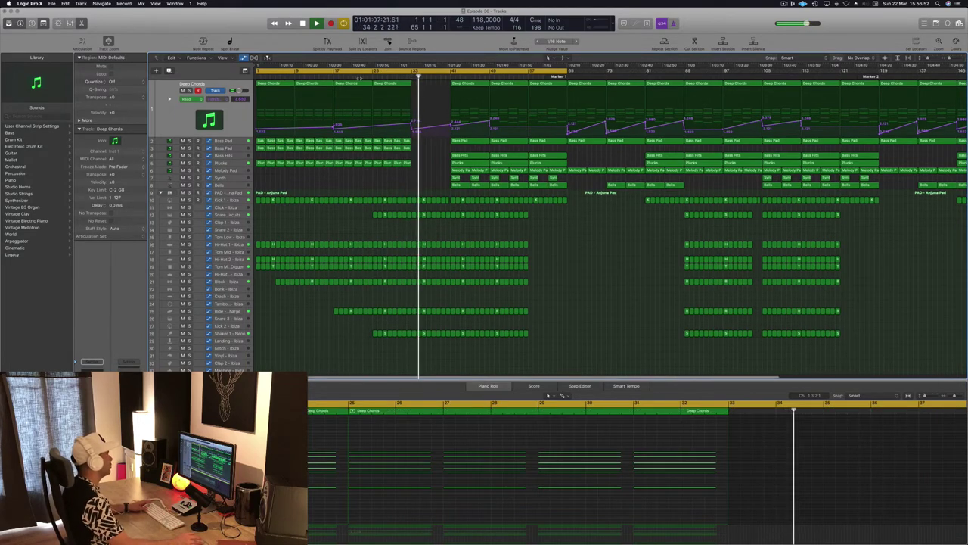
left_click(477, 156)
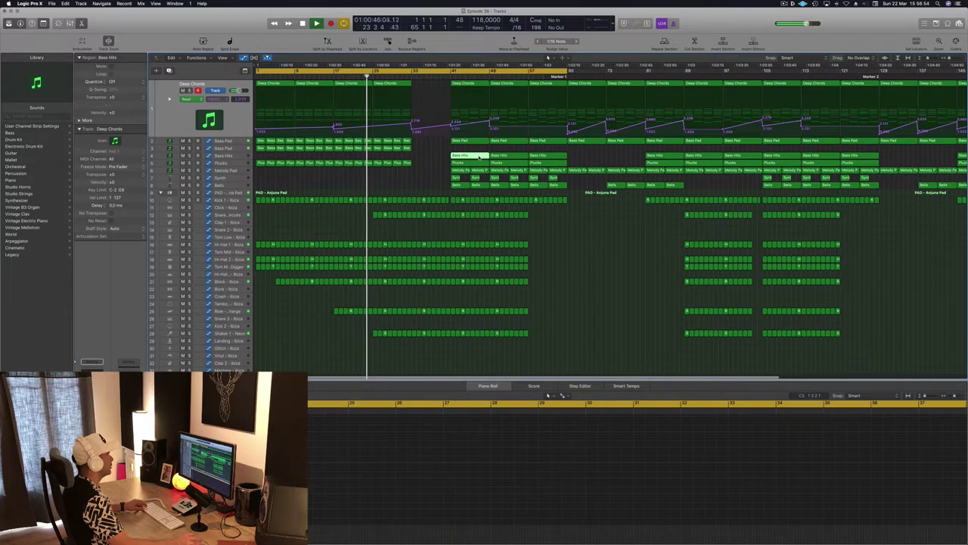
left_click_drag(478, 156, 438, 163)
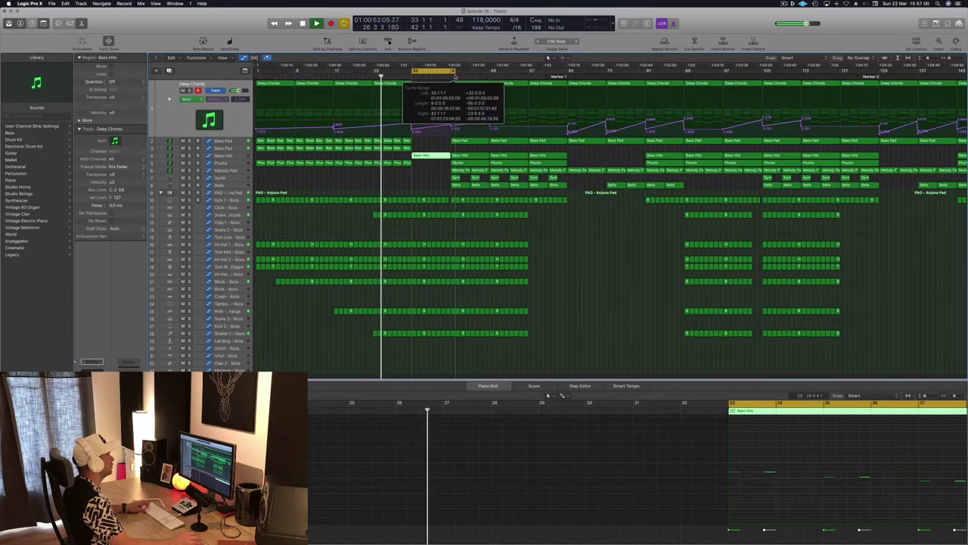
key("space")
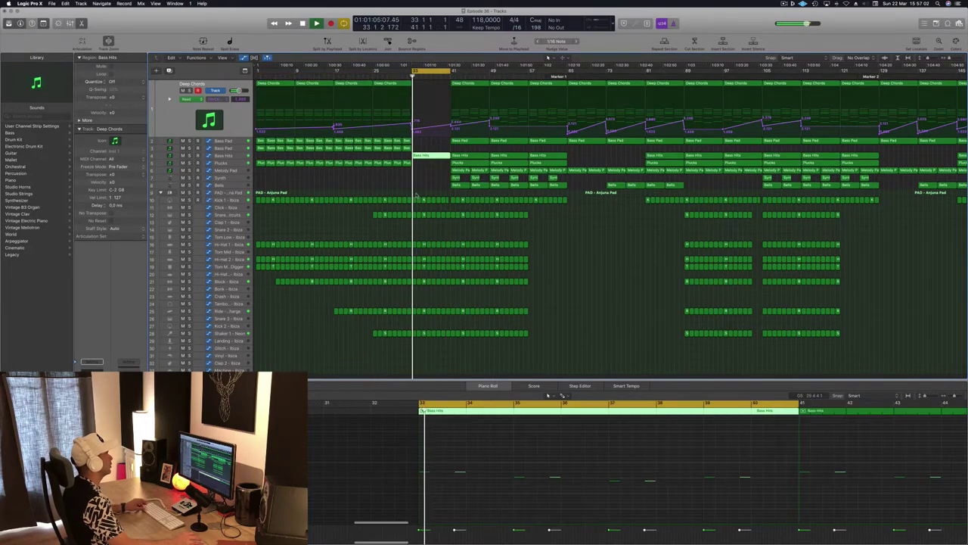
Replay from around bar 24 and copy the Deep Chords region from bar 41 to bar 33.
key("super+Left")
key("super+Left")
key("super+Right")
key("super+Right")
key("super+Right")
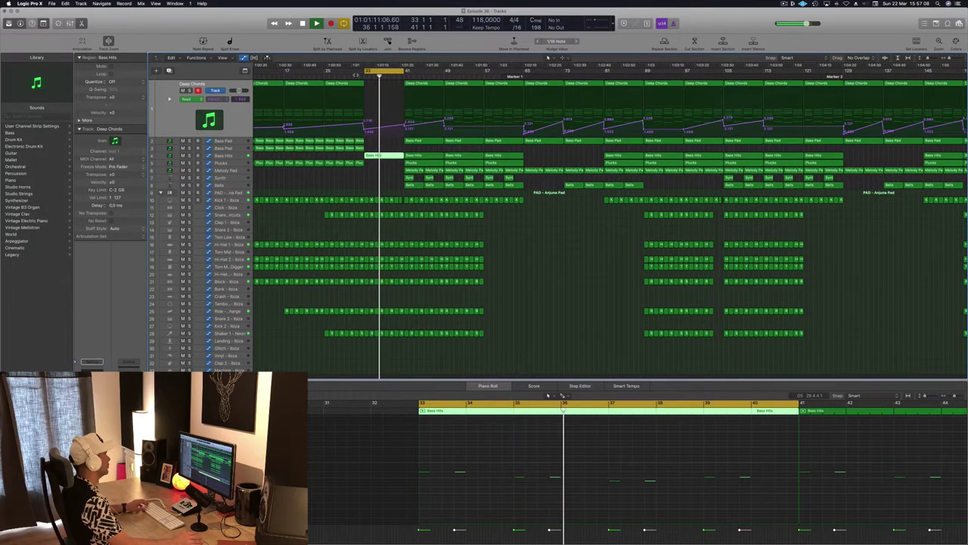
left_click(319, 76)
left_click(375, 170)
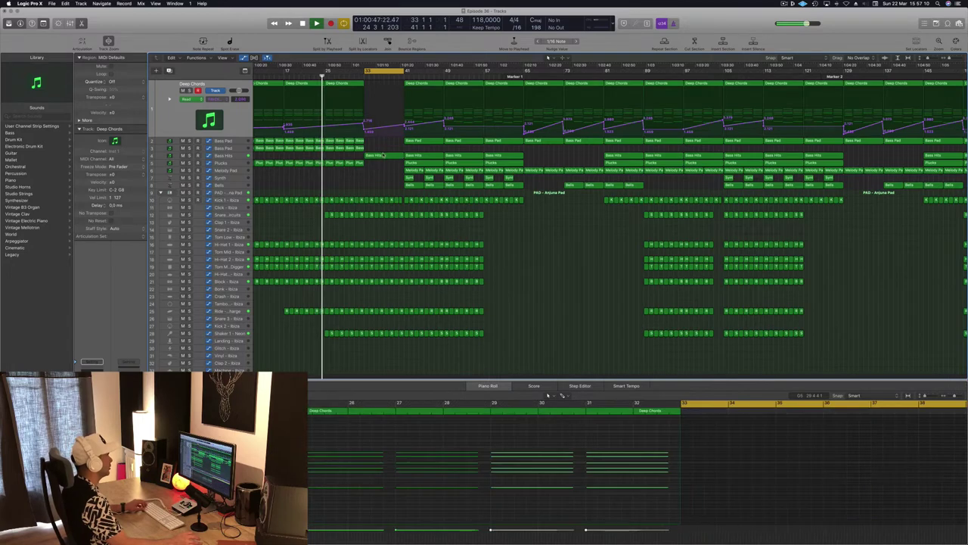
left_click(382, 157)
left_click_drag(426, 85, 389, 90)
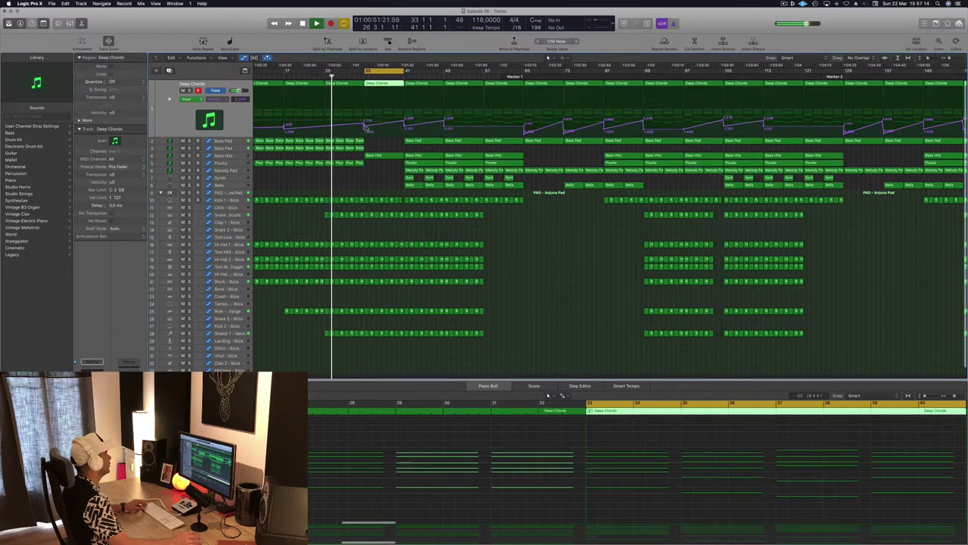
Lower the Deep Chords filter cutoff point at bar 33, save the project and listen through the transition.
left_click_drag(363, 126, 364, 133)
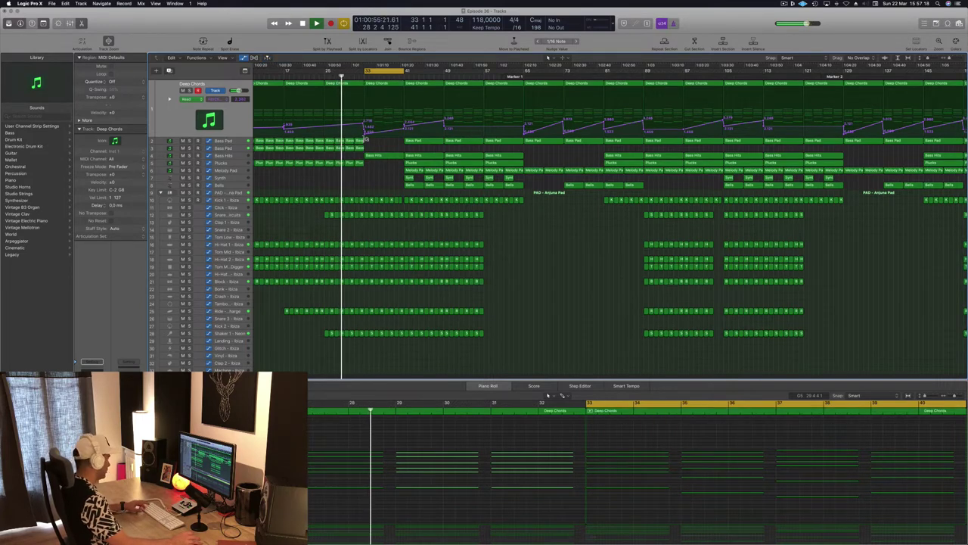
key("super+s")
scroll(393, 174, "right", 2)
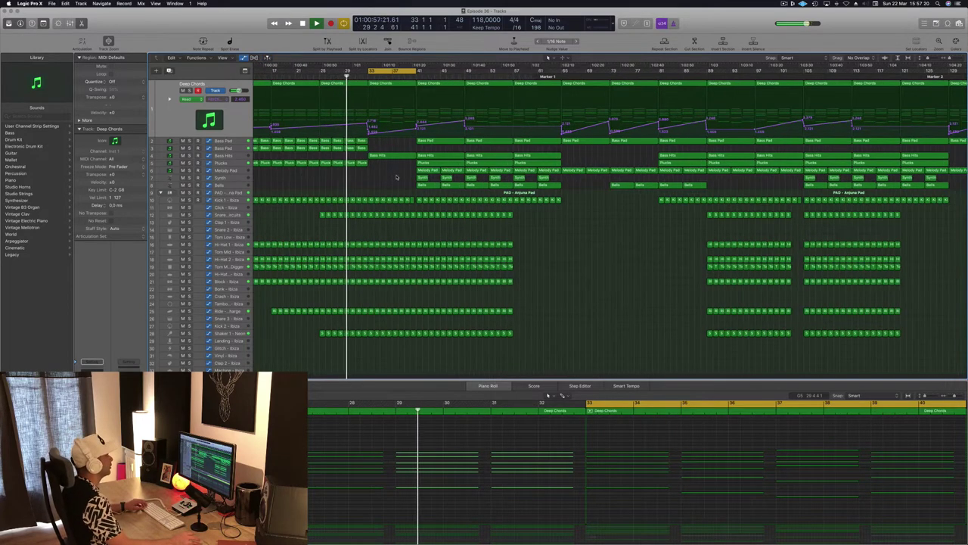
scroll(395, 175, "up", 1)
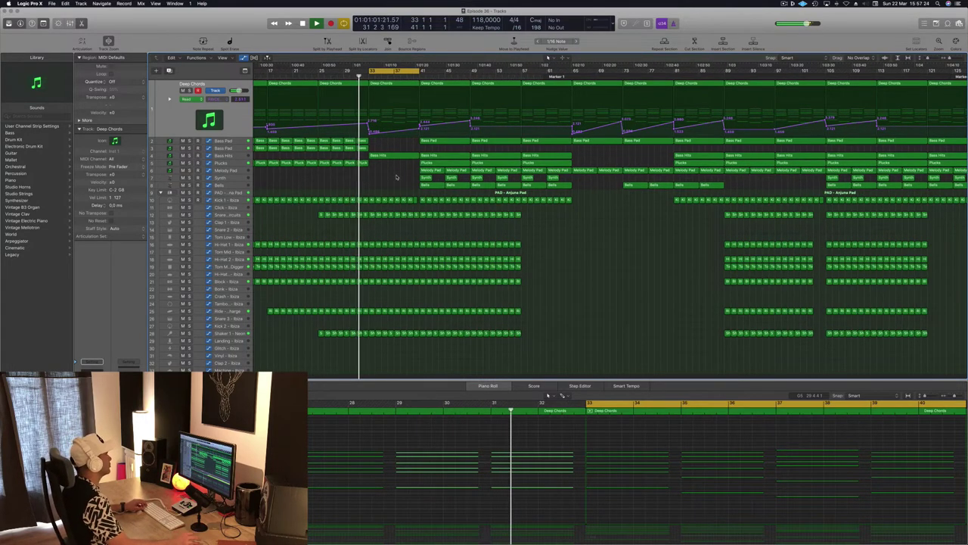
scroll(396, 176, "left", 2)
scroll(396, 176, "left", 2)
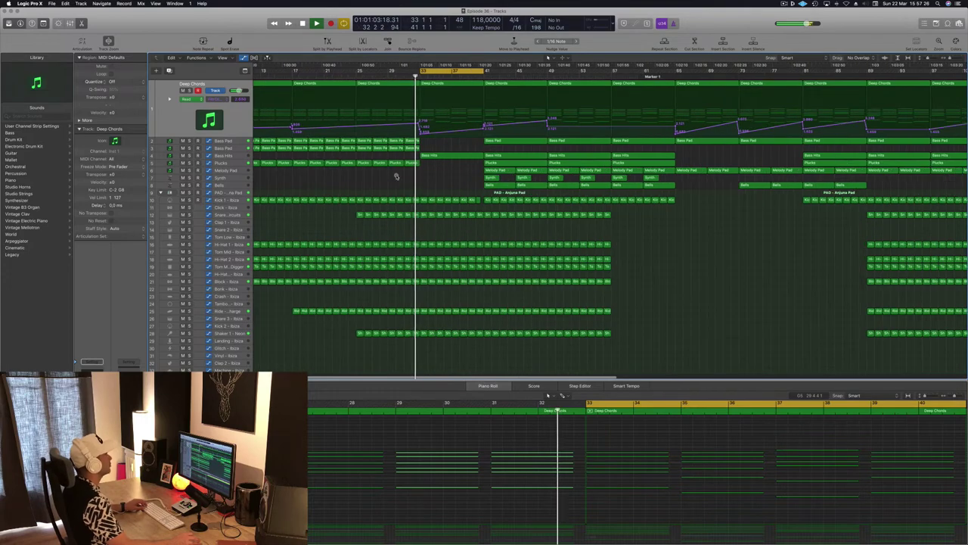
scroll(404, 182, "down", 1)
scroll(432, 186, "up", 2)
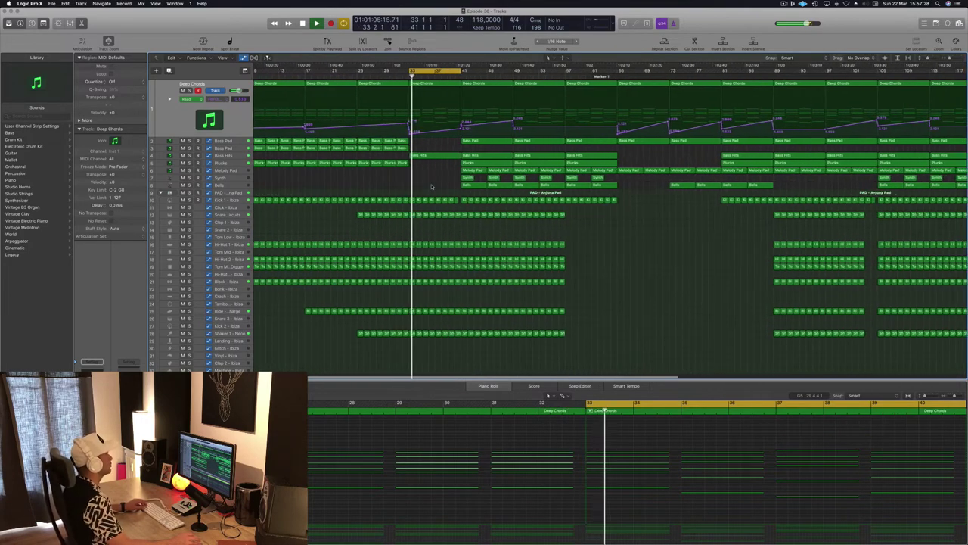
scroll(432, 186, "up", 2)
Raise the Deep Chords filter cutoff at the start of bar 33 so the ramp toward bar 41 begins higher.
left_click(219, 155)
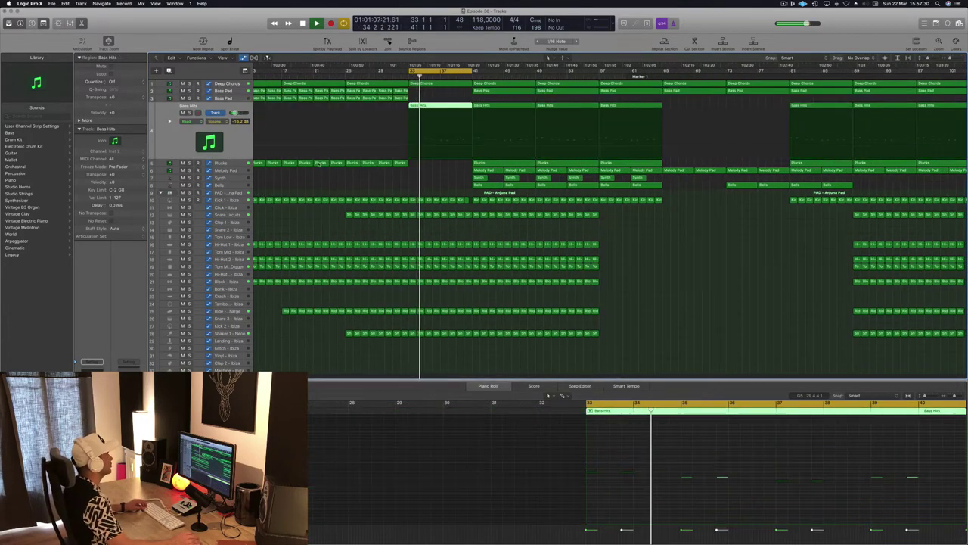
scroll(330, 152, "down", 1)
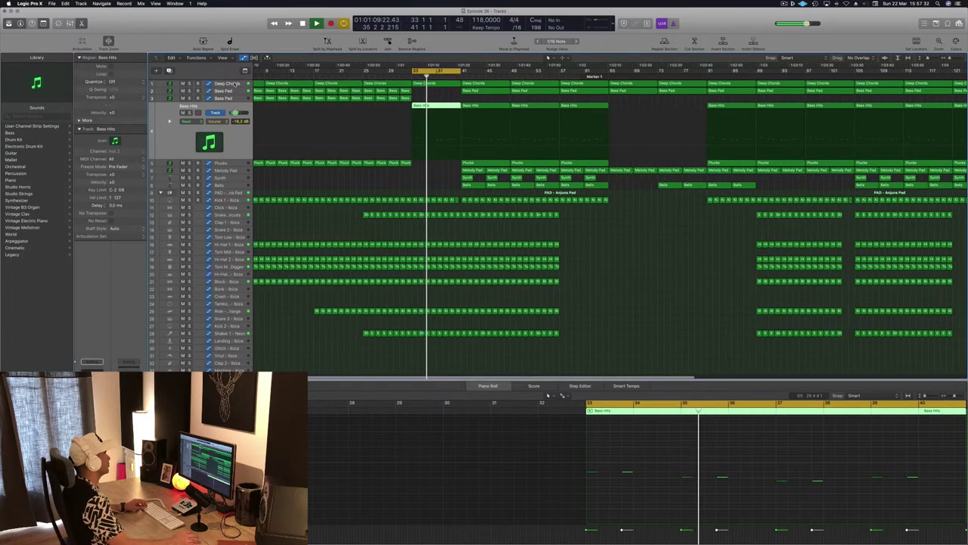
left_click(235, 83)
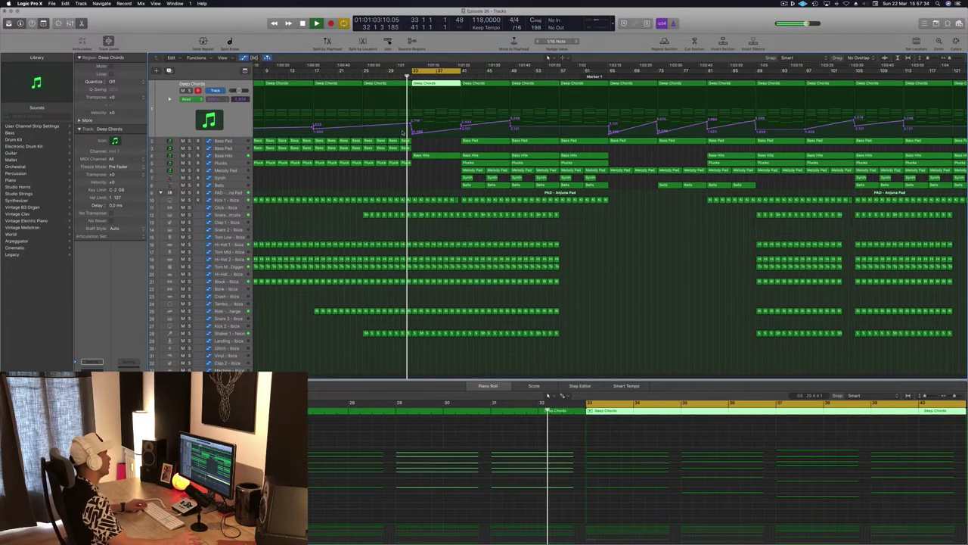
left_click(413, 131)
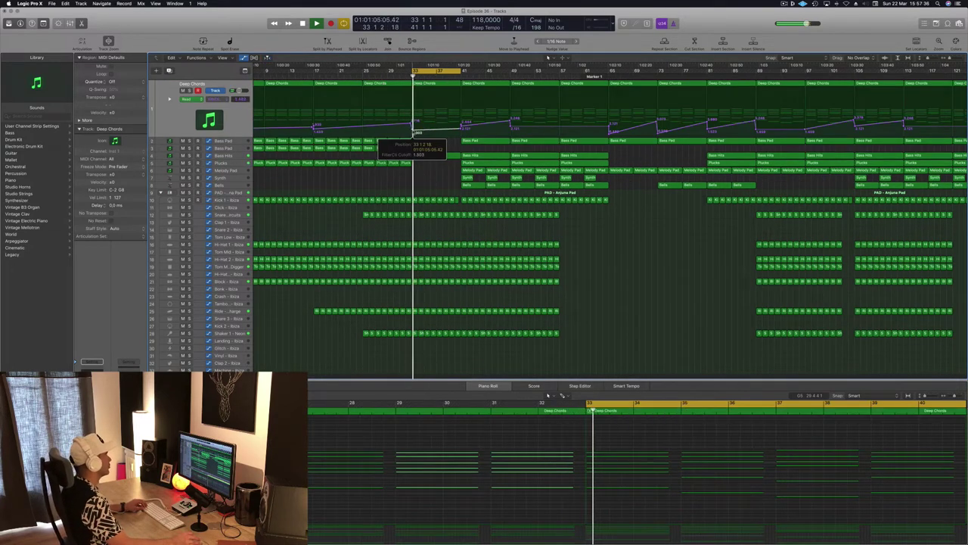
left_click_drag(461, 129, 461, 125)
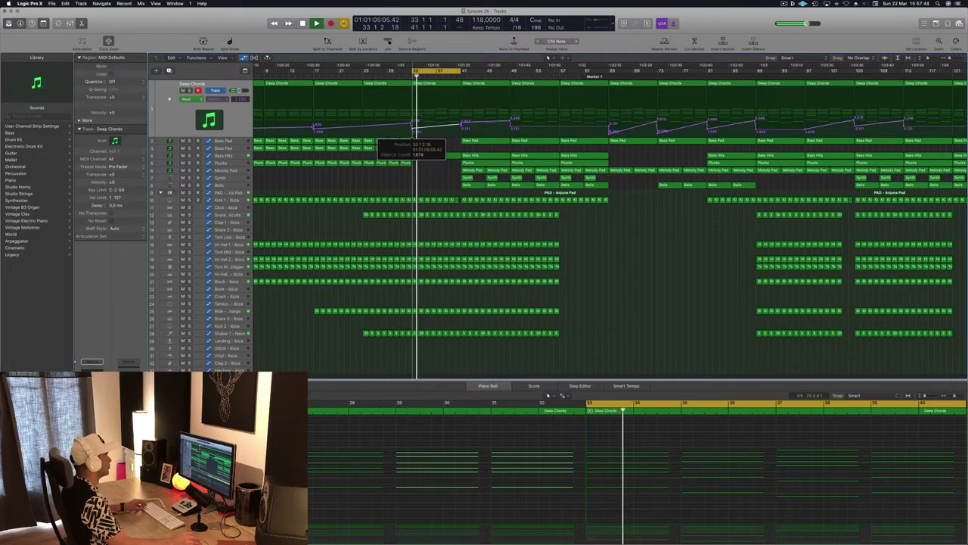
Extend the cycle range to bar 49 and delete the Bass Pad, Plucks, Melody Pad, Synth and Bells regions in bars 41 to 49.
scroll(444, 180, "left", 4)
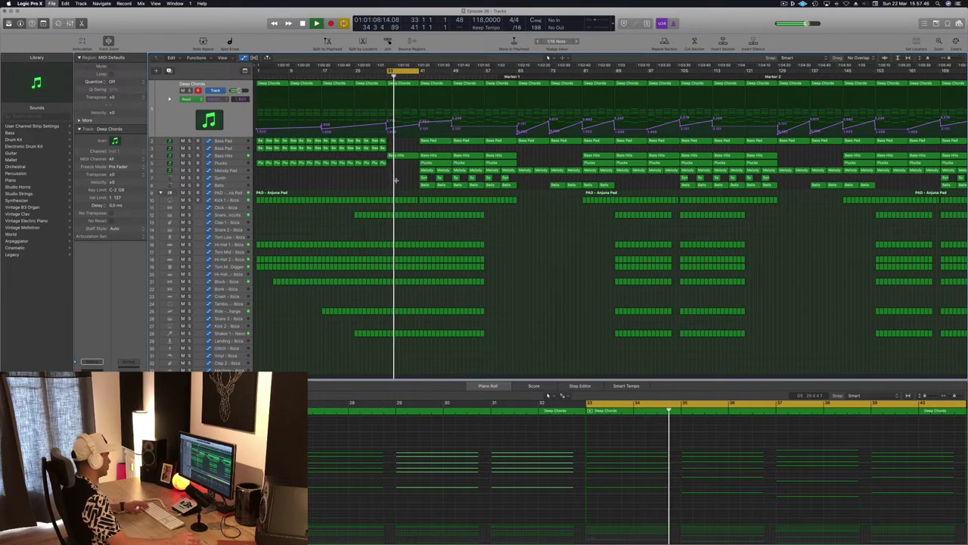
key("super+Right")
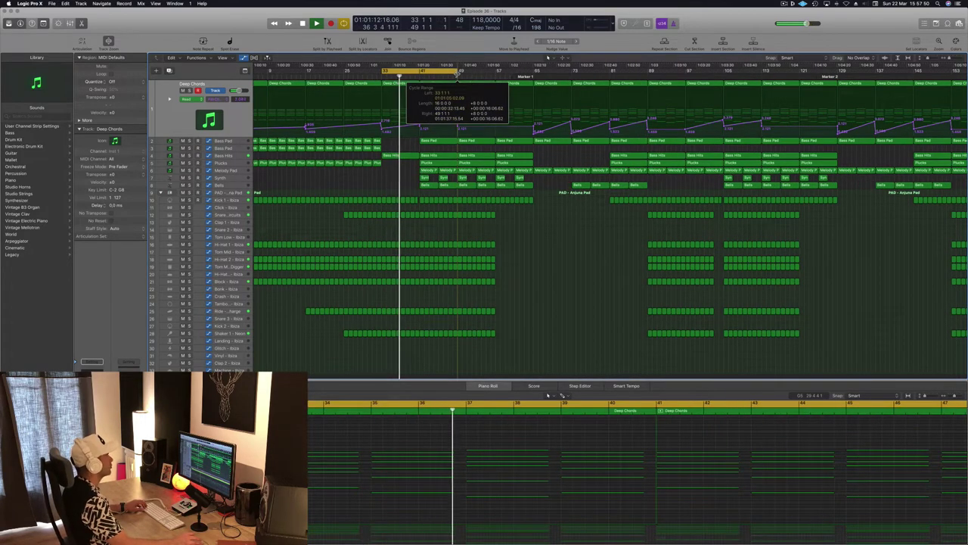
left_click(434, 142)
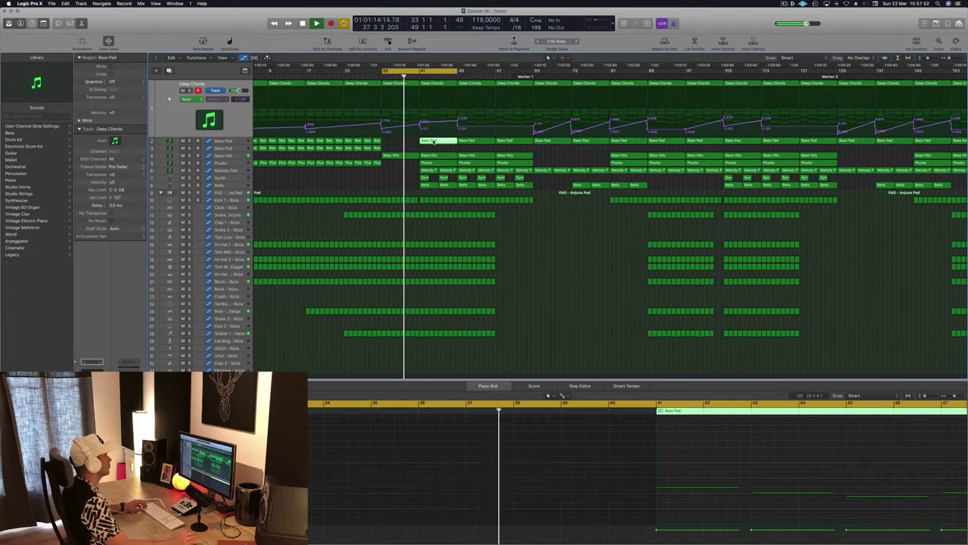
key("Delete")
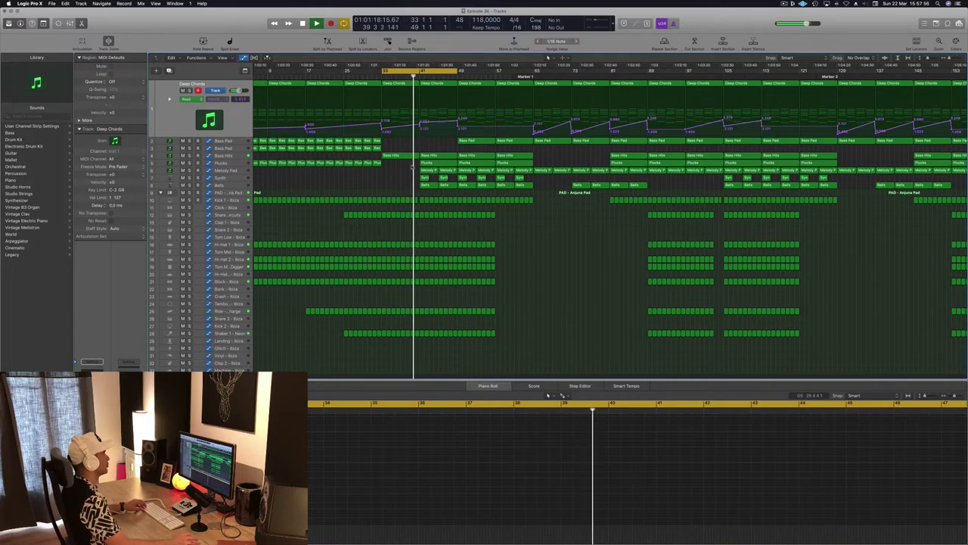
key("Delete")
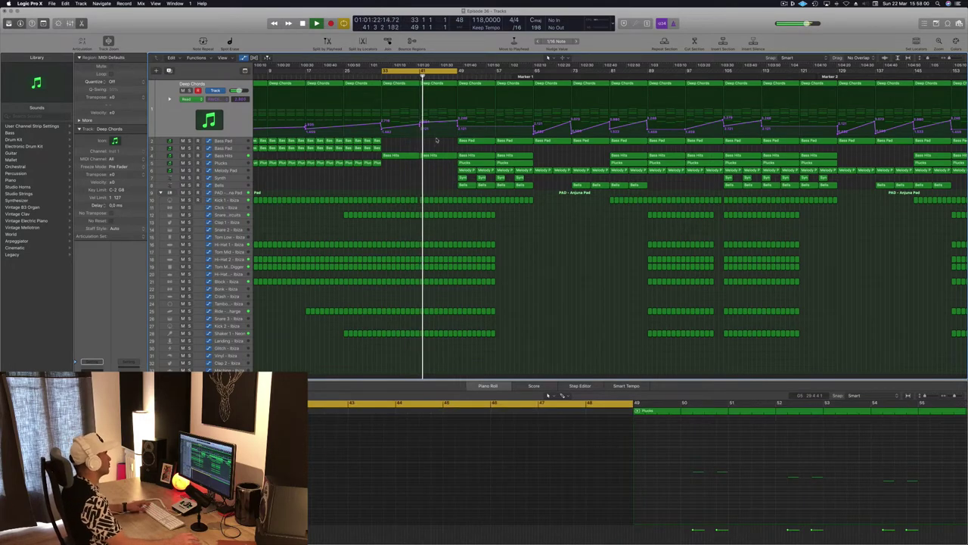
Remove the Deep Chords cutoff points at bar 41 and delete all percussion regions except the kick in bars 41 to 49.
key("space")
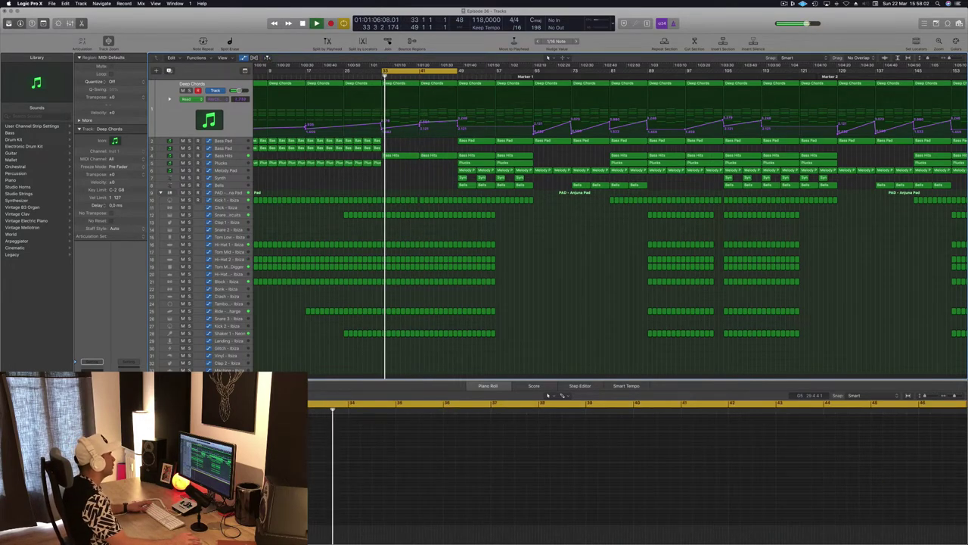
left_click(420, 124)
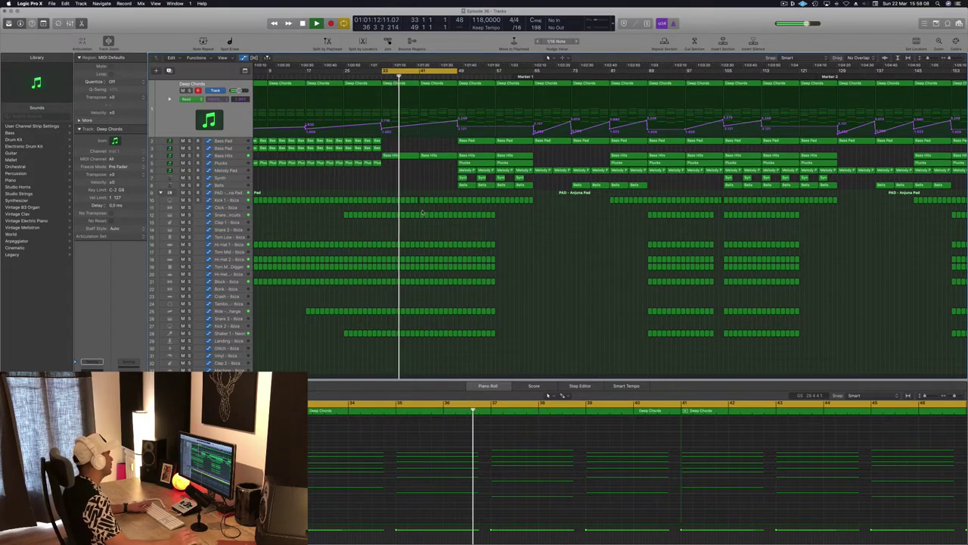
left_click_drag(423, 214, 456, 356)
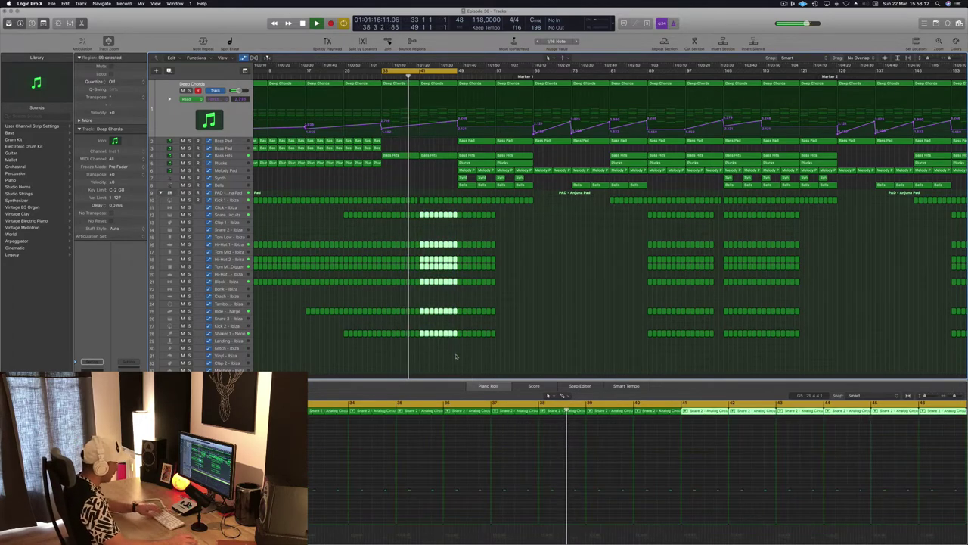
key("Delete")
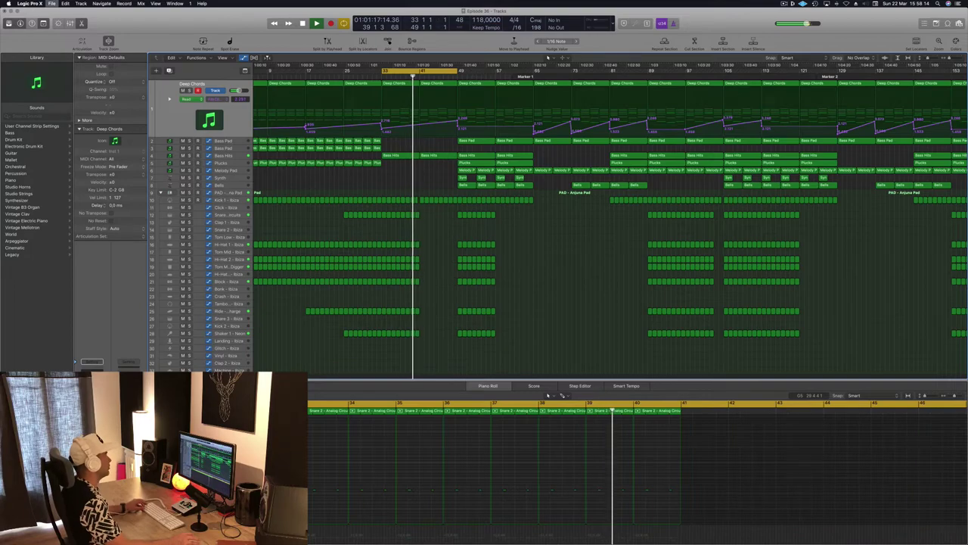
Copy the Plucks region from bar 49 to bar 41.
scroll(489, 218, "up", 6)
scroll(492, 214, "down", 4)
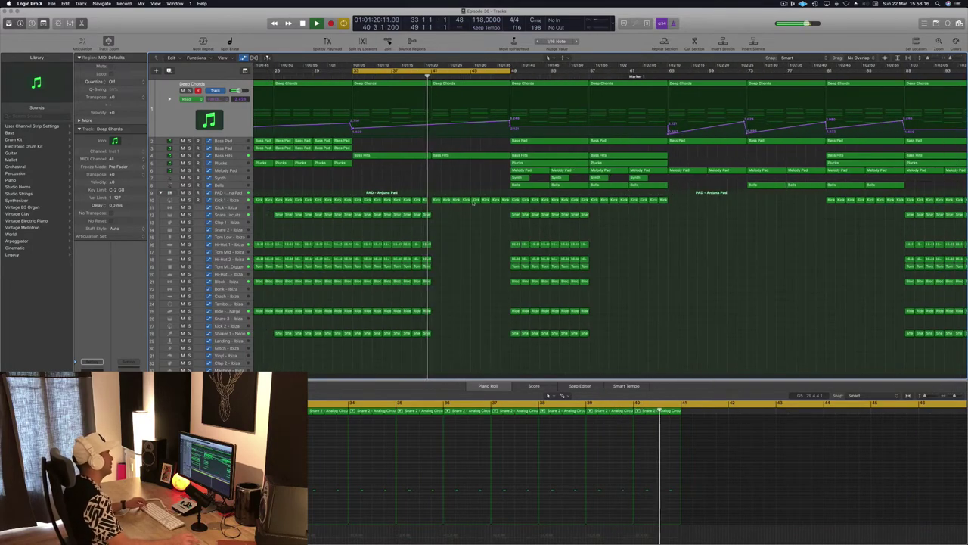
left_click(517, 161)
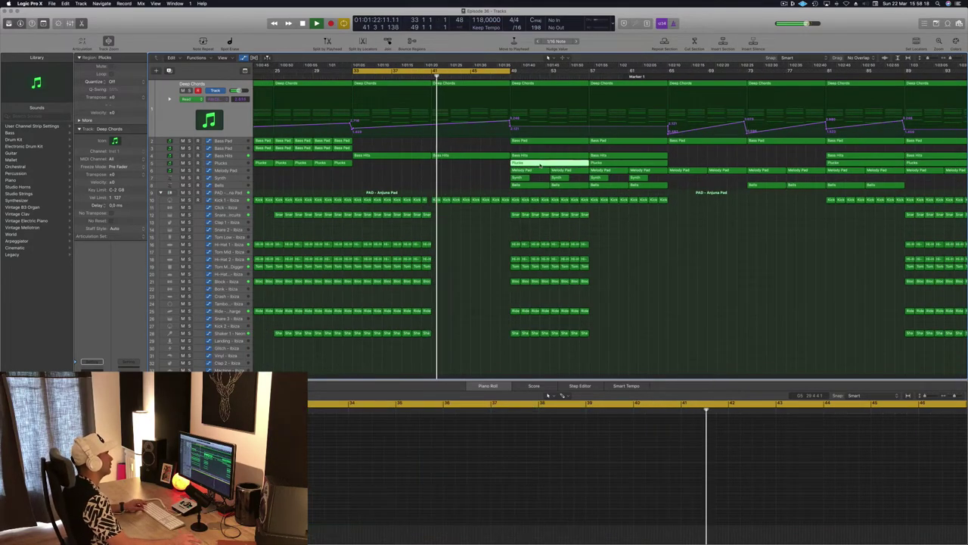
left_click_drag(518, 161, 462, 172)
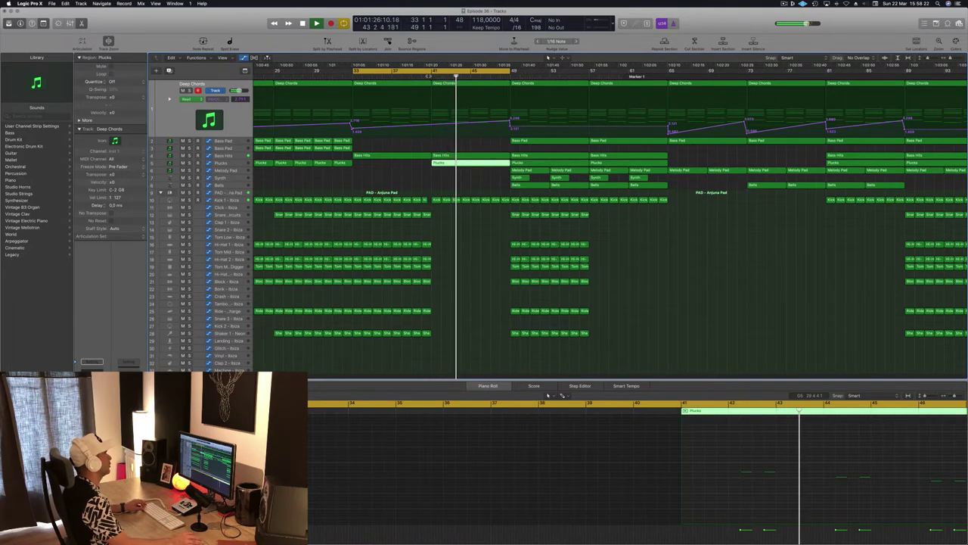
Copy the Bells region from bar 49 to bar 41.
scroll(419, 144, "down", 2)
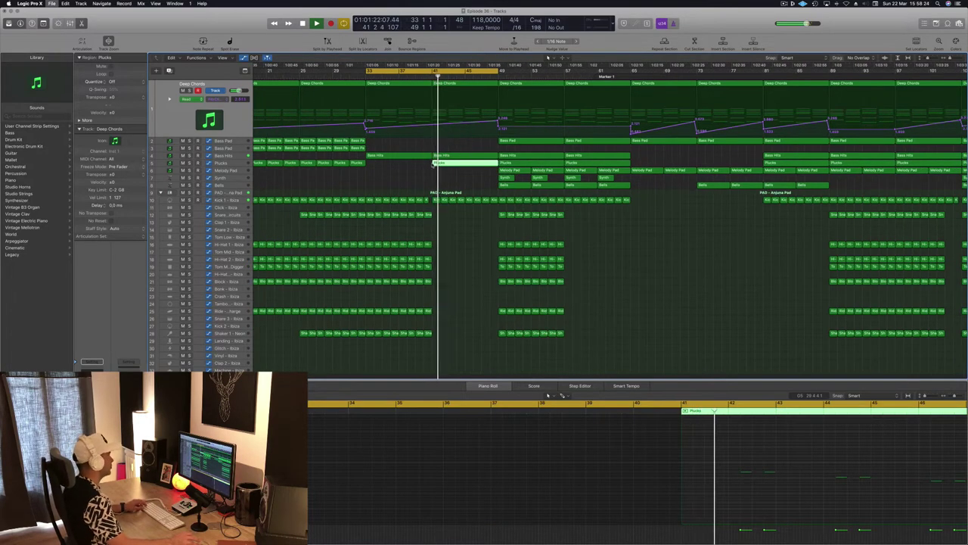
scroll(414, 176, "down", 3)
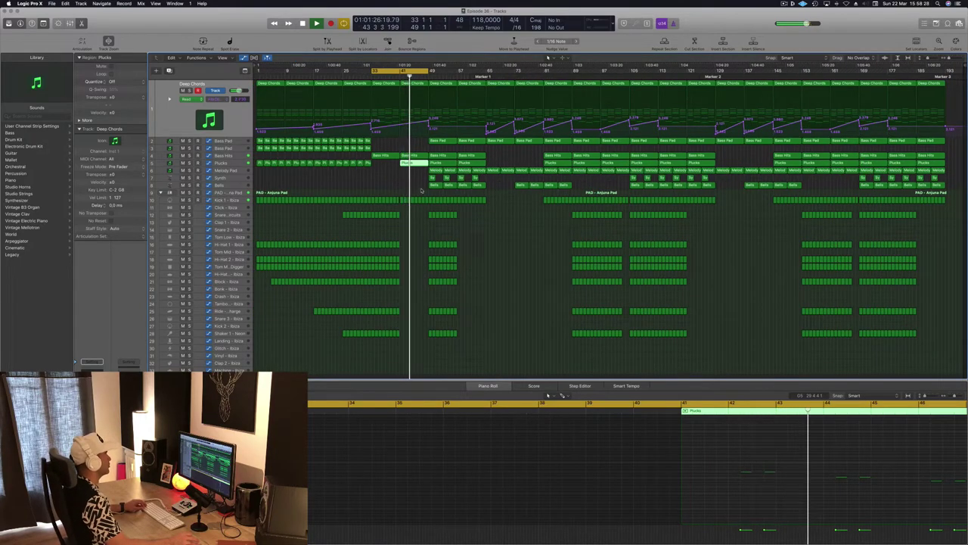
scroll(421, 191, "up", 3)
left_click(444, 186)
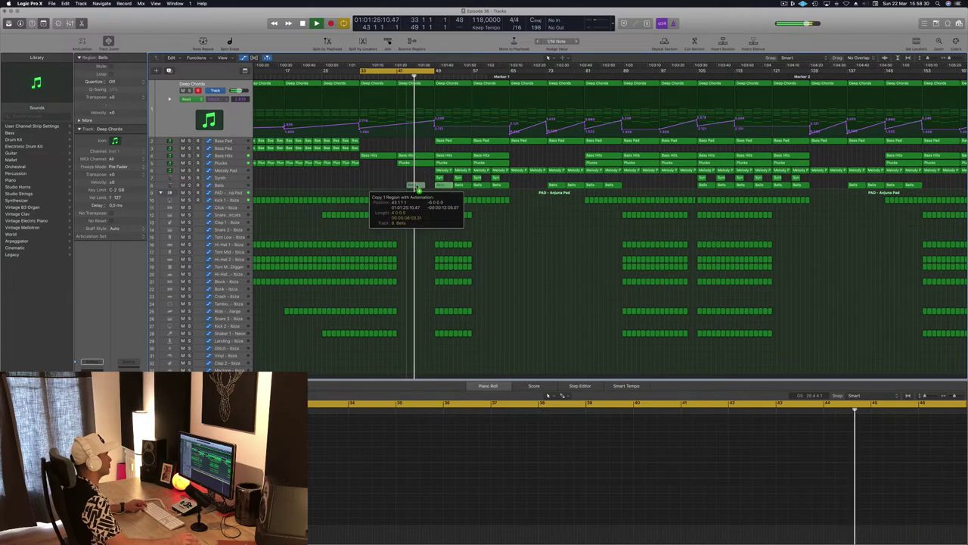
left_click_drag(413, 166, 412, 166)
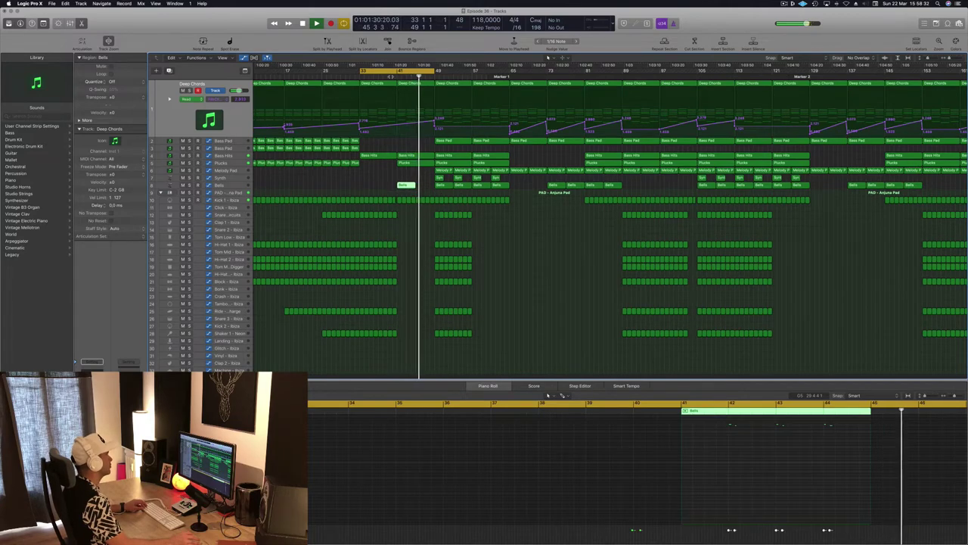
Delete the copied Bells region at bar 41.
scroll(401, 181, "down", 3)
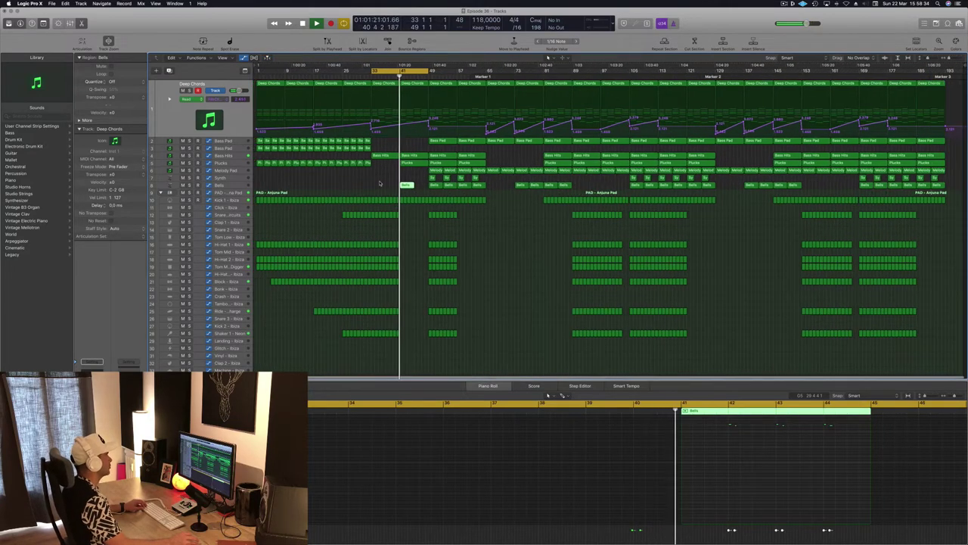
scroll(380, 183, "up", 3)
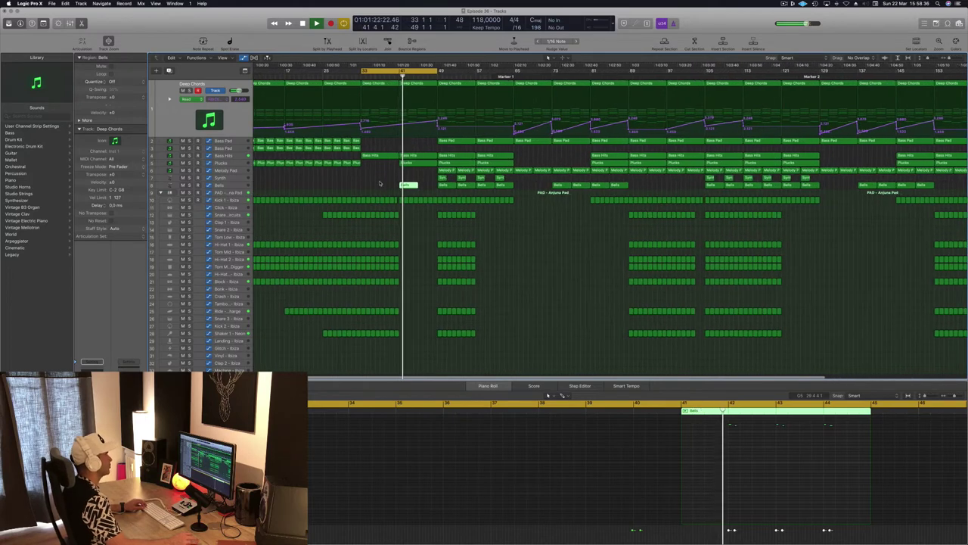
scroll(380, 183, "up", 2)
left_click_drag(426, 179, 411, 186)
key("Delete")
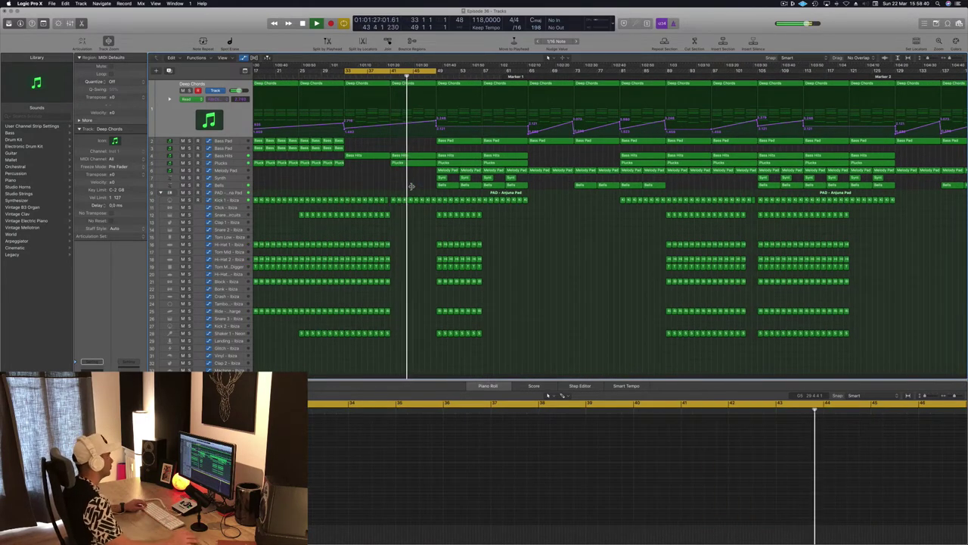
Lower the Deep Chords cutoff peak at bar 49, add a cutoff point at bar 41, and replay the section from bar 33.
scroll(453, 123, "down", 1)
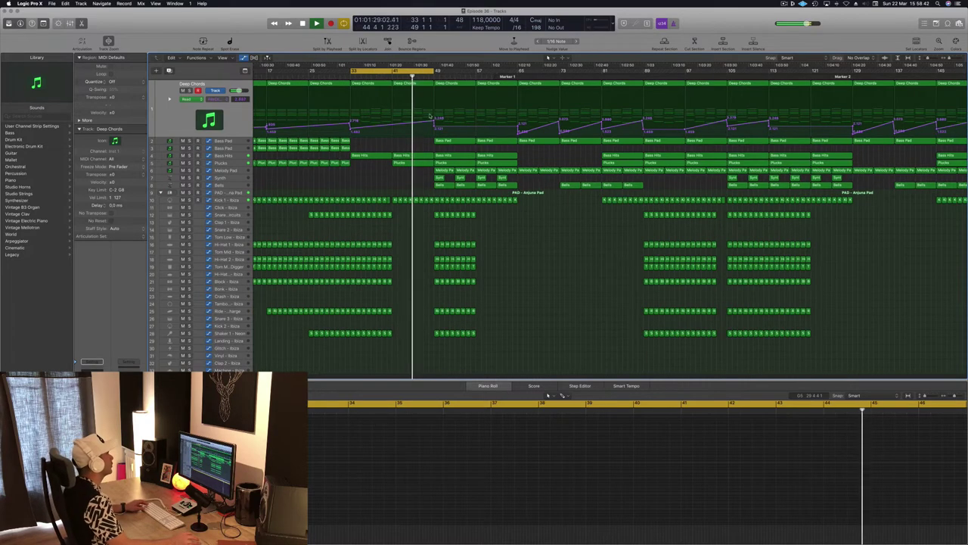
left_click(433, 121)
left_click_drag(434, 121, 433, 129)
left_click(391, 125)
key("space")
key("space")
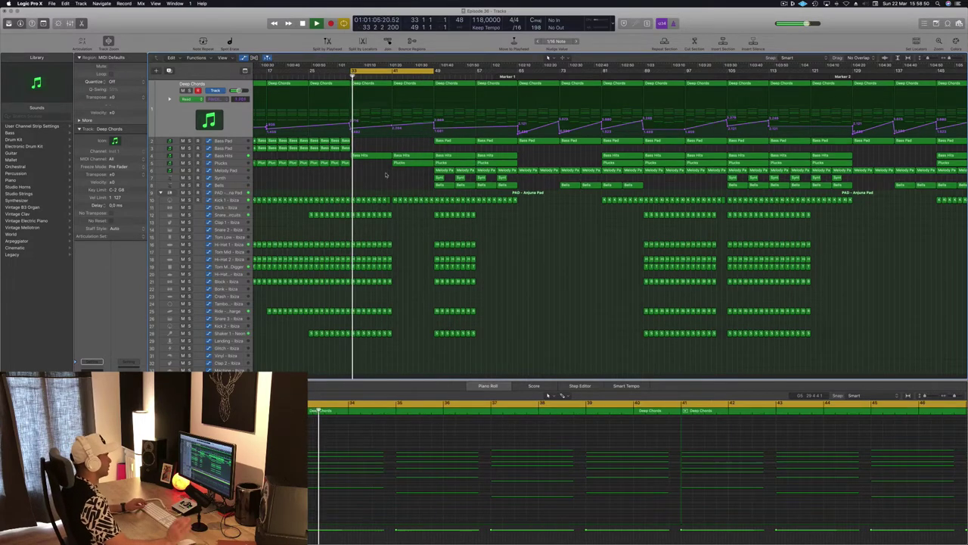
Play back the arrangement from before bar 33 into bar 41, checking the Shaker 1 and Kick 1 tracks.
scroll(386, 175, "left", 2)
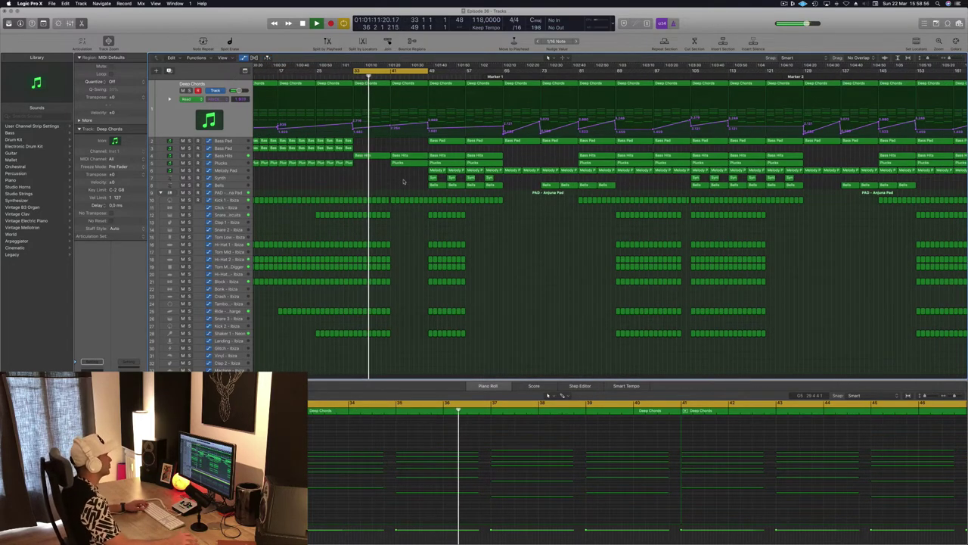
key("super+Left")
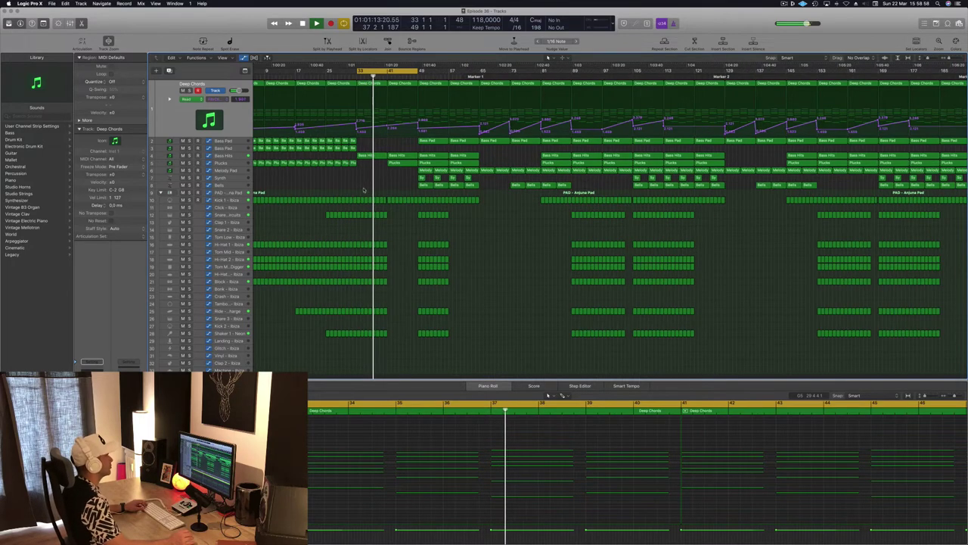
key("super+Left")
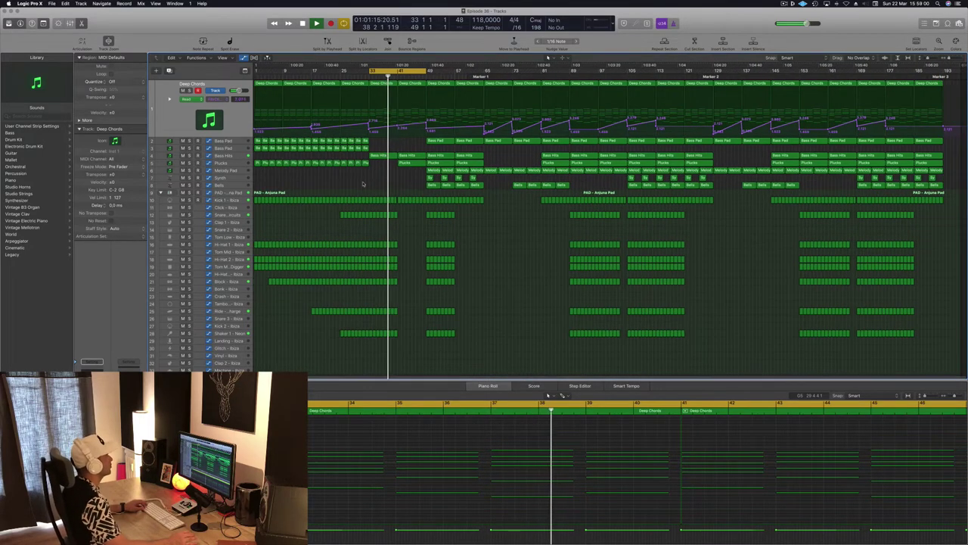
key("shift+comma")
key("shift+comma")
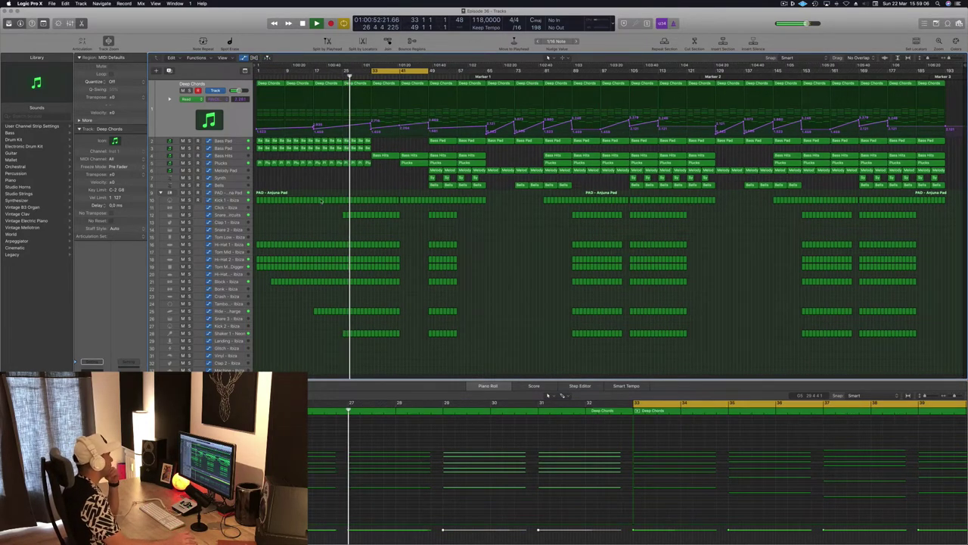
left_click(221, 333)
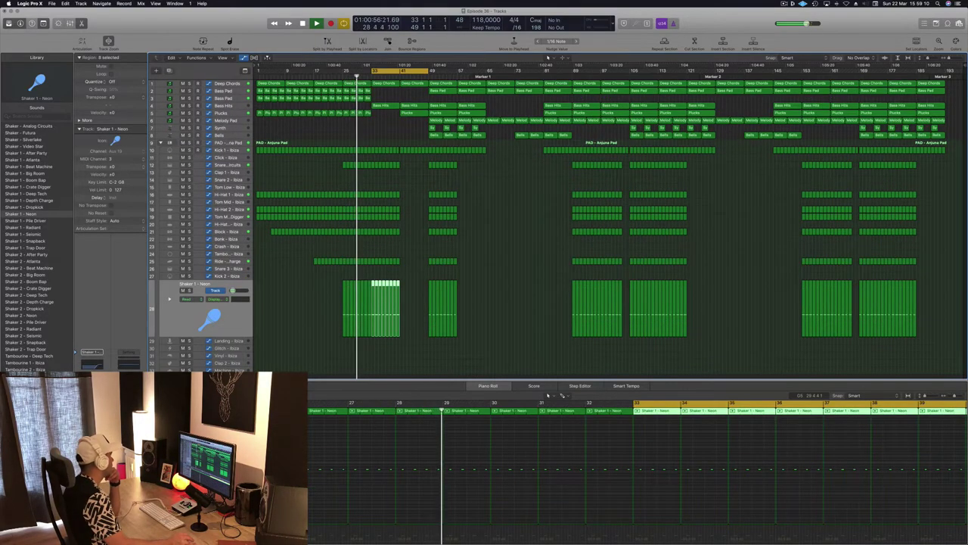
left_click(414, 256)
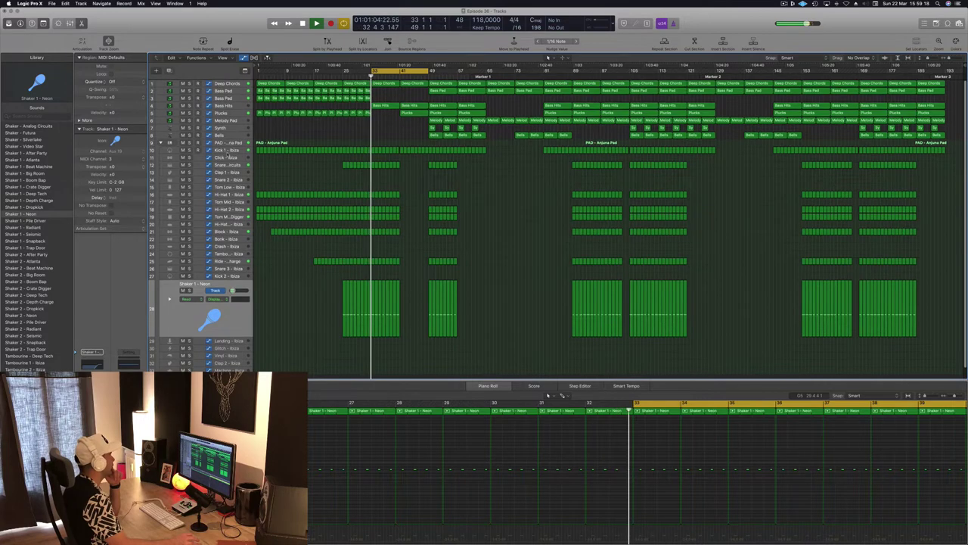
left_click(227, 151)
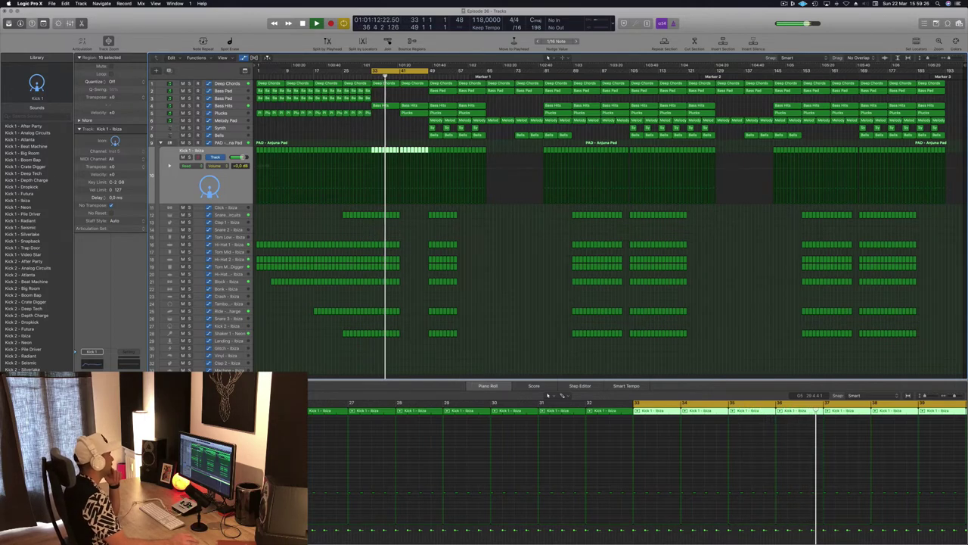
left_click(460, 350)
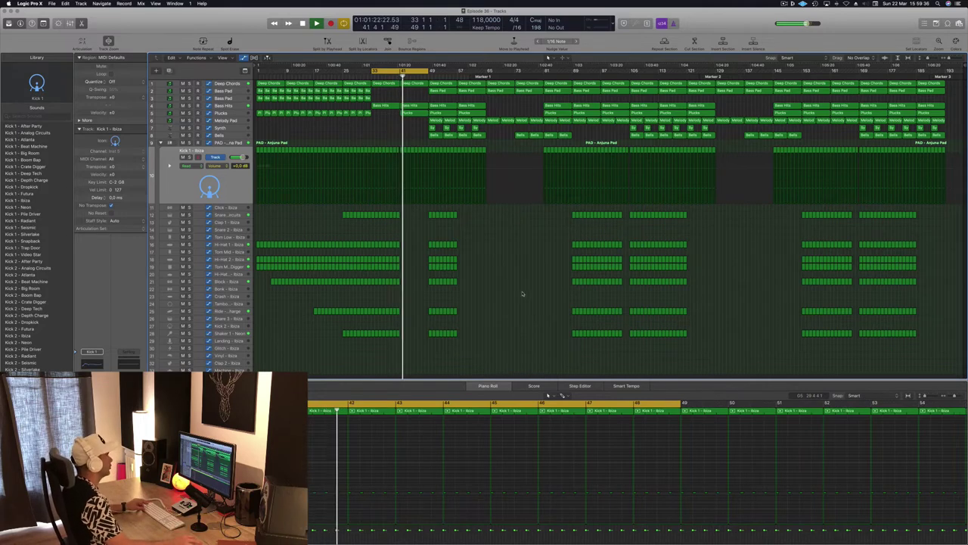
Move the percussion regions other than the kick from bar 49 to bar 57, and shift the playing cycle range to bars 41 to 57.
key("super+Right")
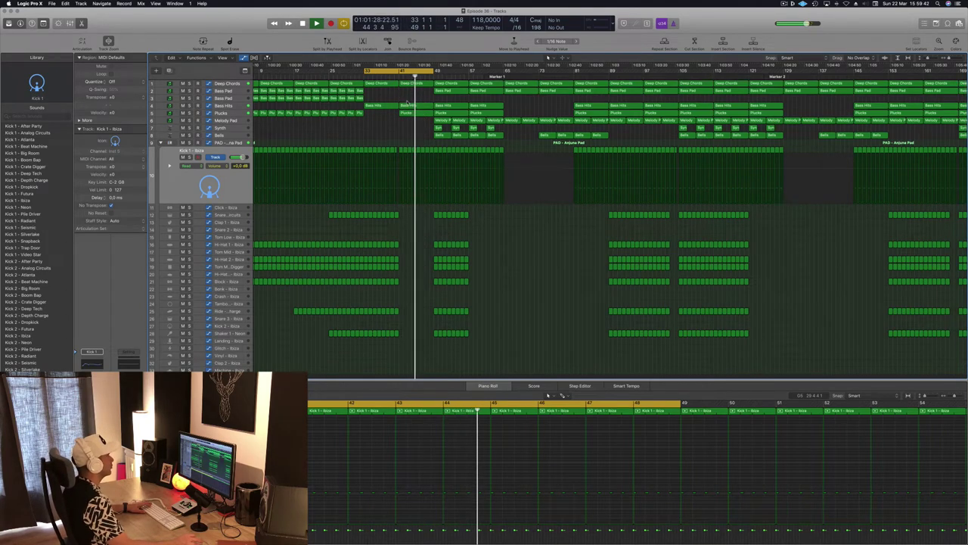
left_click_drag(485, 211, 433, 338)
left_click_drag(435, 215, 473, 217)
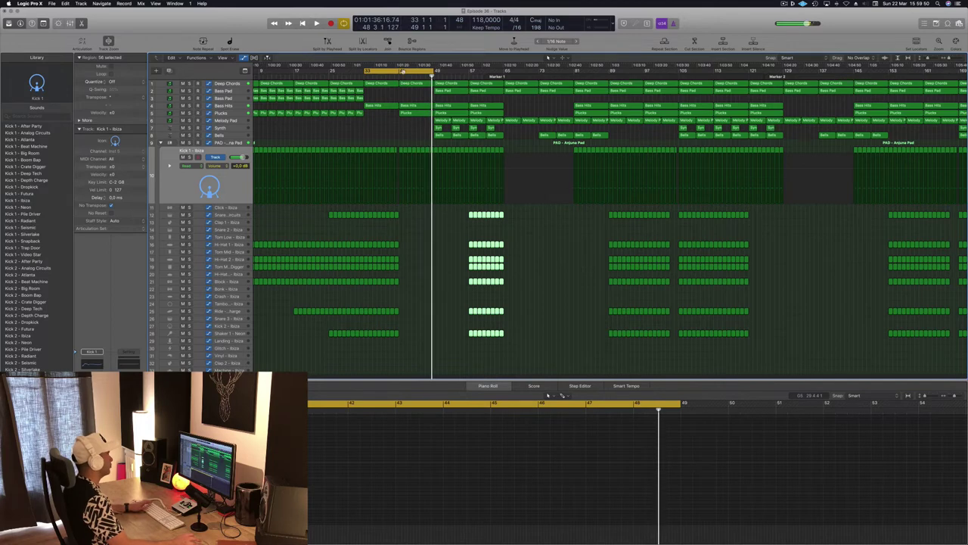
left_click_drag(403, 71, 438, 76)
key("space")
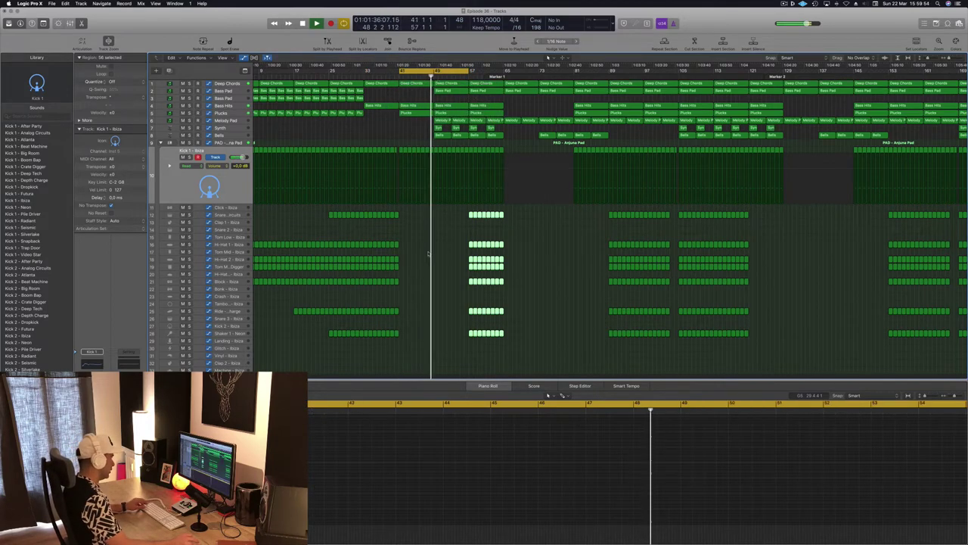
Lower the Melody Pad filter automation at bar 49 so the melody enters more muffled.
scroll(429, 254, "up", 2)
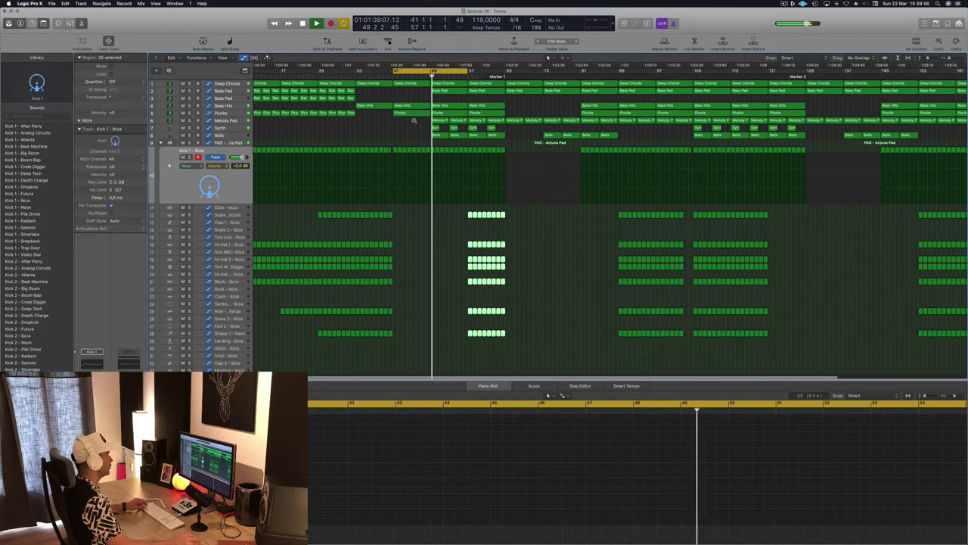
scroll(414, 120, "down", 2)
scroll(428, 119, "up", 2)
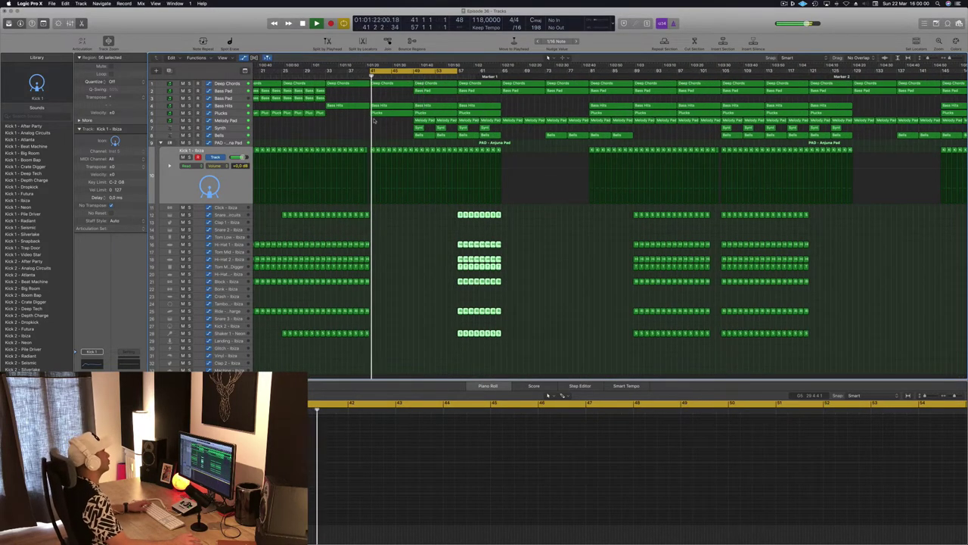
scroll(293, 122, "down", 2)
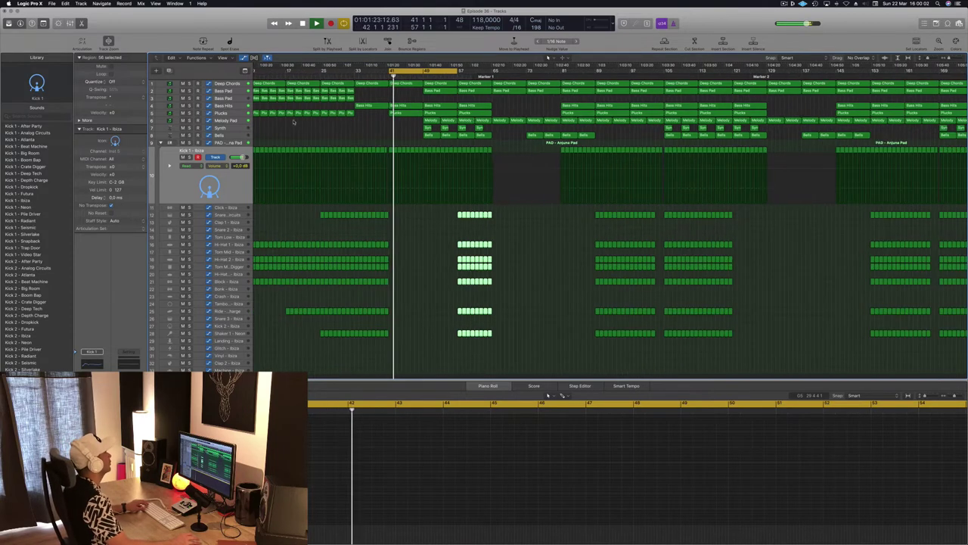
left_click(227, 121)
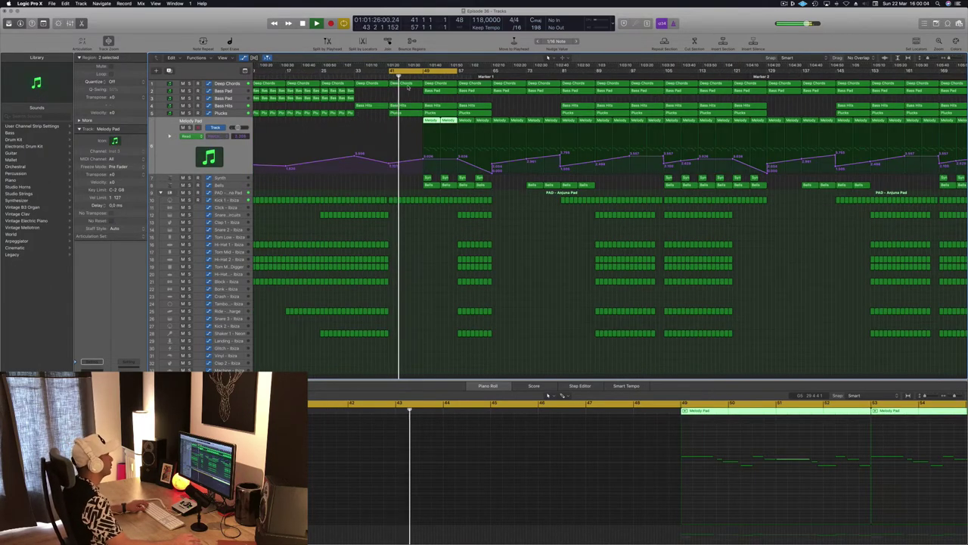
left_click(416, 77)
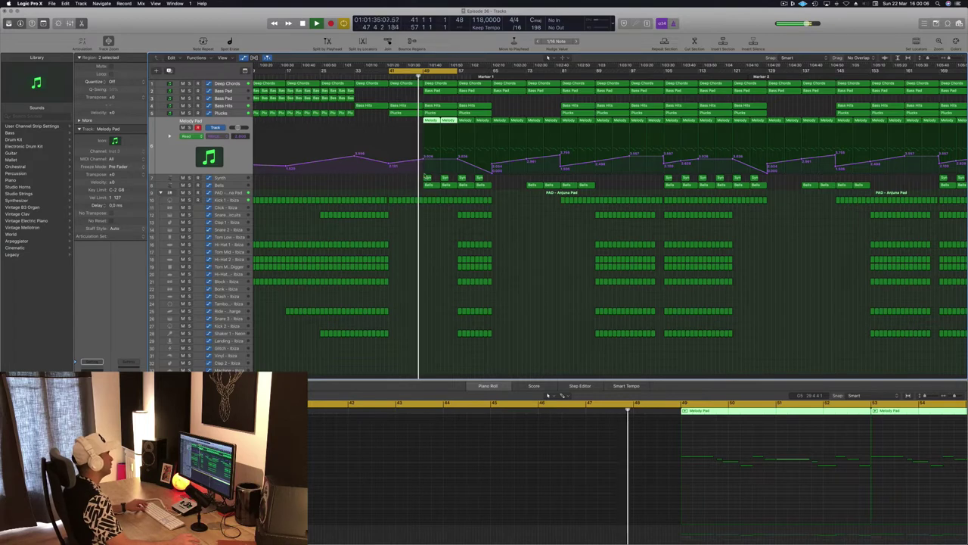
left_click(425, 162)
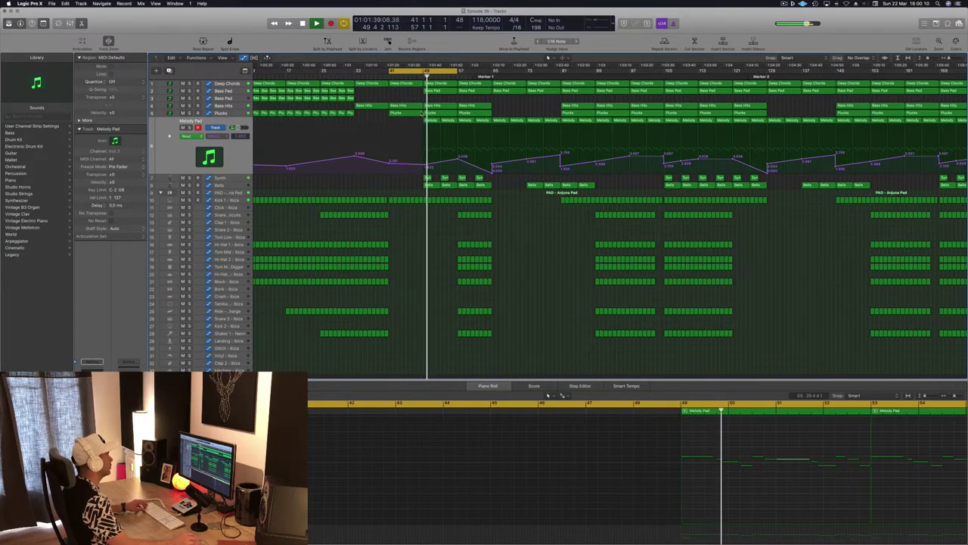
Replay the entry into bar 49 and delete the Synth and Bells regions in bars 49 to 65.
key("comma")
key("comma")
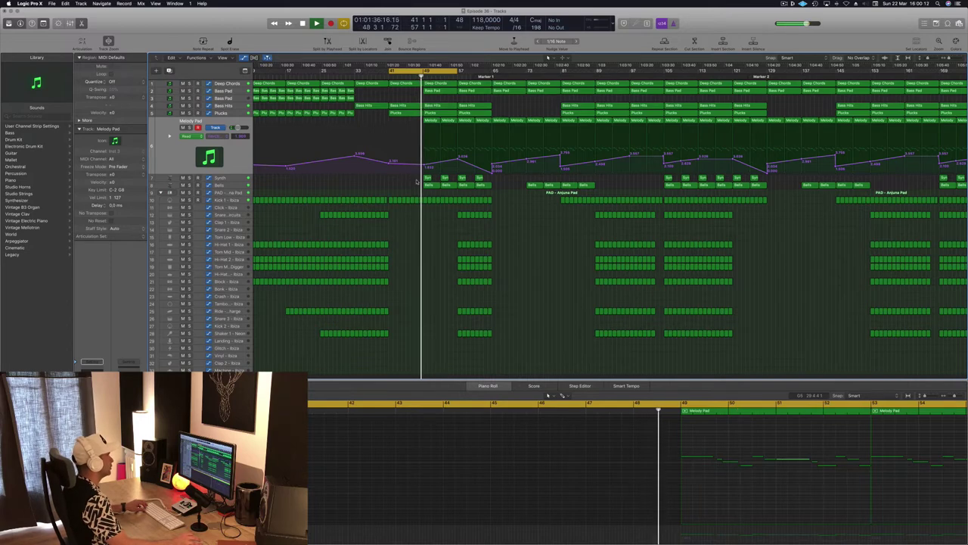
left_click_drag(415, 182, 495, 188)
key("Delete")
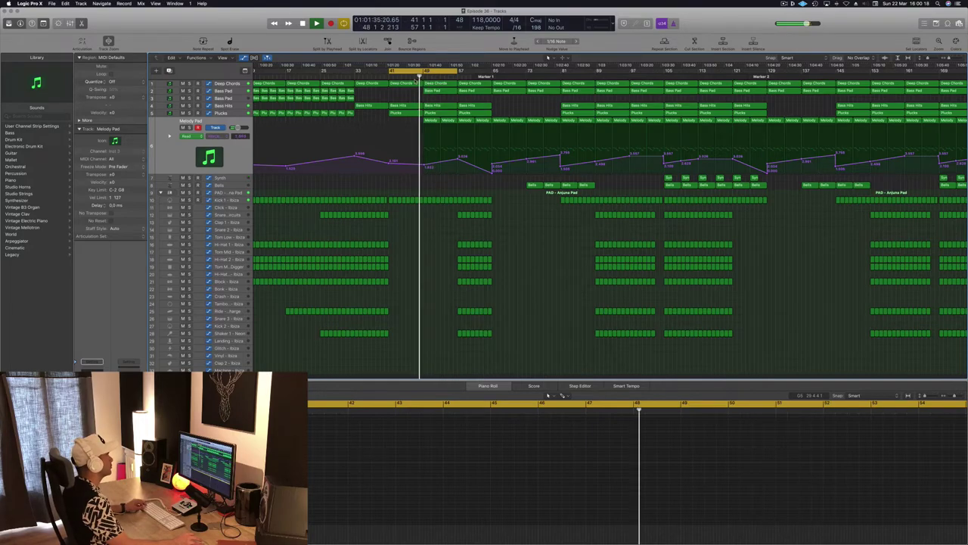
Solo the upper Bass Pad track briefly to hear its part at bar 49, and turn solo off again.
key("super+Left")
left_click(230, 91)
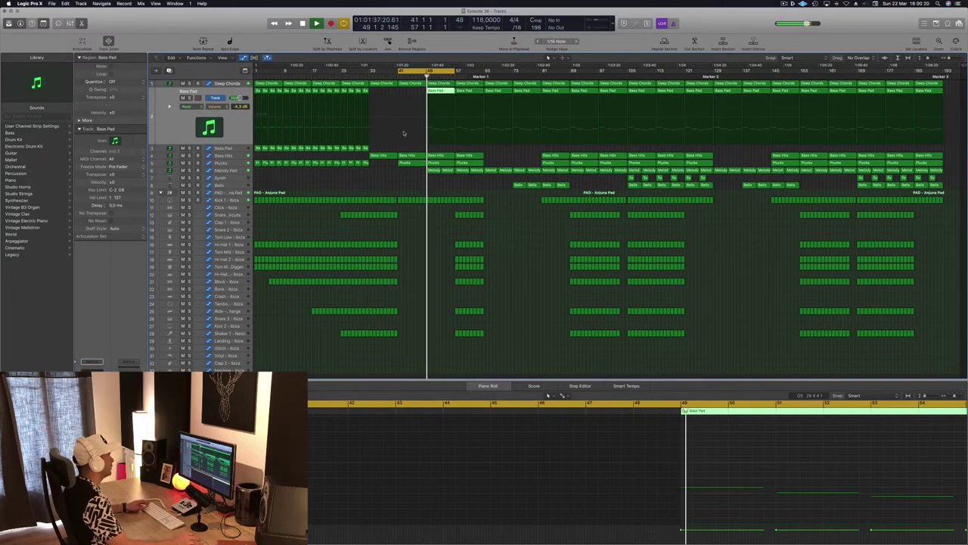
left_click(189, 98)
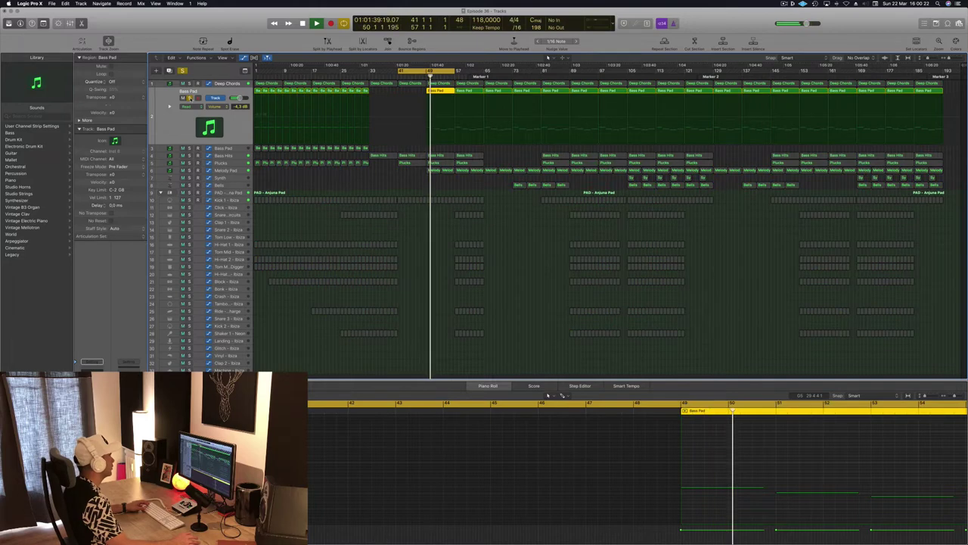
left_click(191, 99)
Smooth out the Deep Chords cutoff drop at bar 49 and add a lower cutoff point at bar 57.
left_click(225, 84)
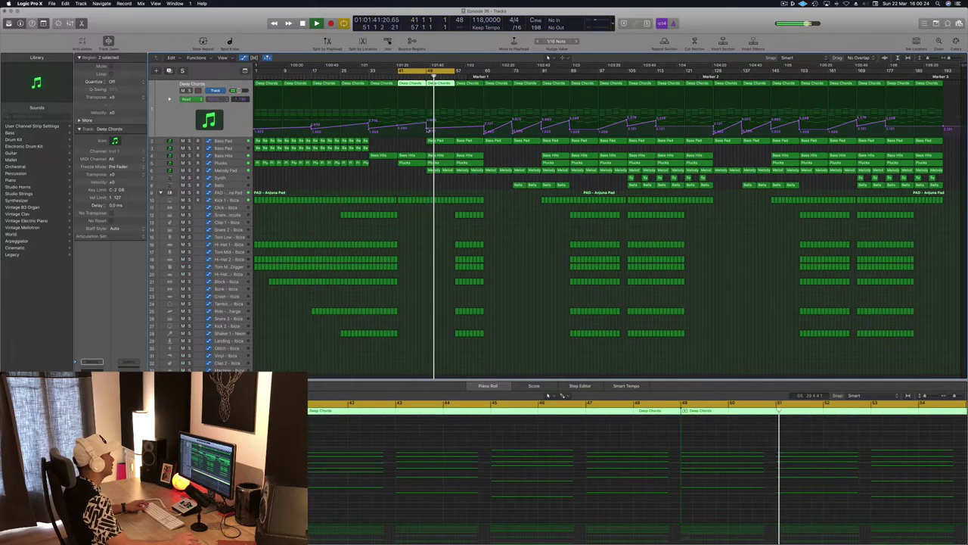
left_click_drag(427, 129, 427, 126)
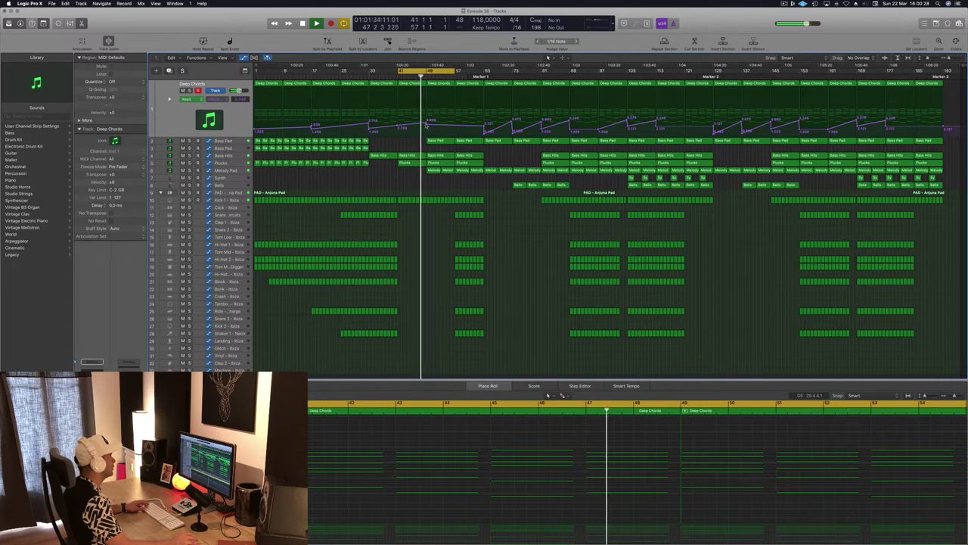
left_click_drag(426, 124, 426, 123)
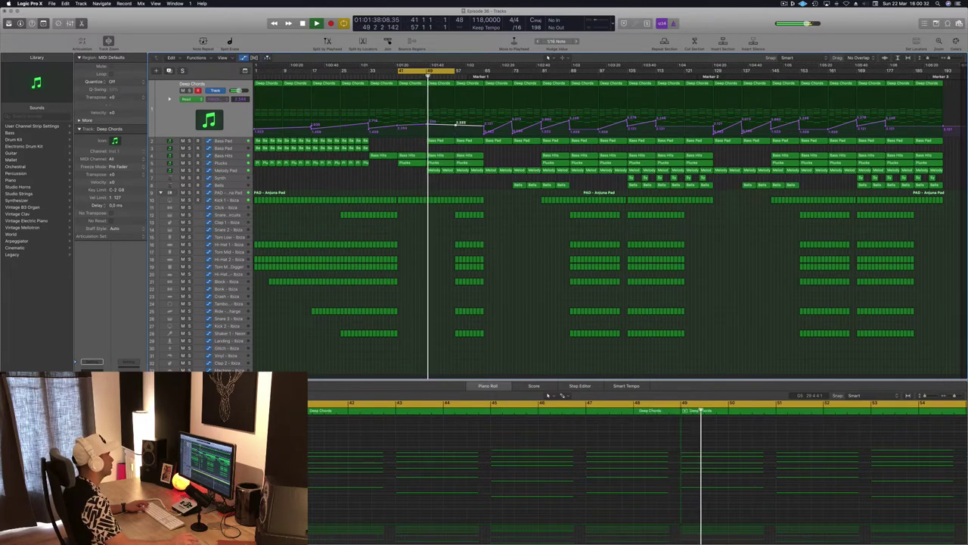
left_click_drag(456, 131, 455, 131)
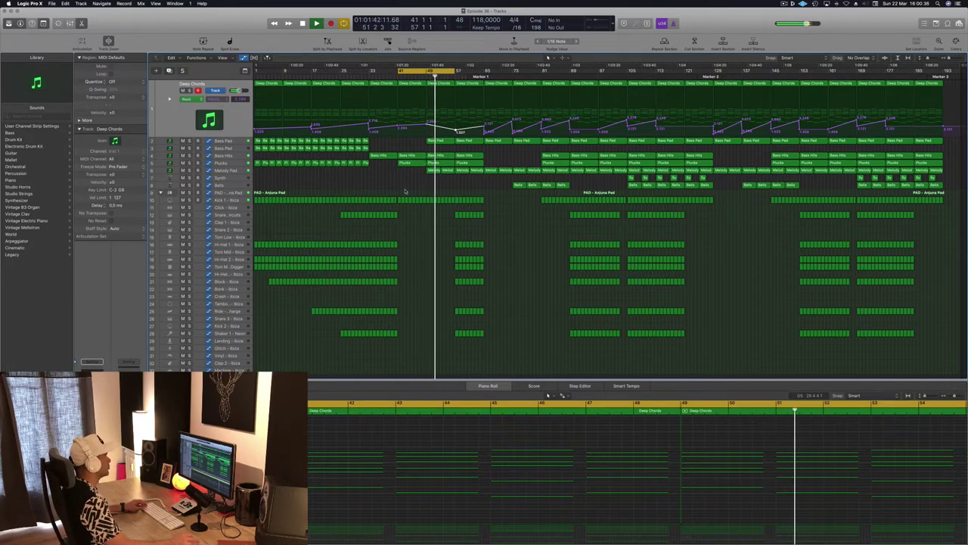
Raise the Melody Pad filter automation slightly at bar 57, save the project and replay from bar 48.
left_click(226, 170)
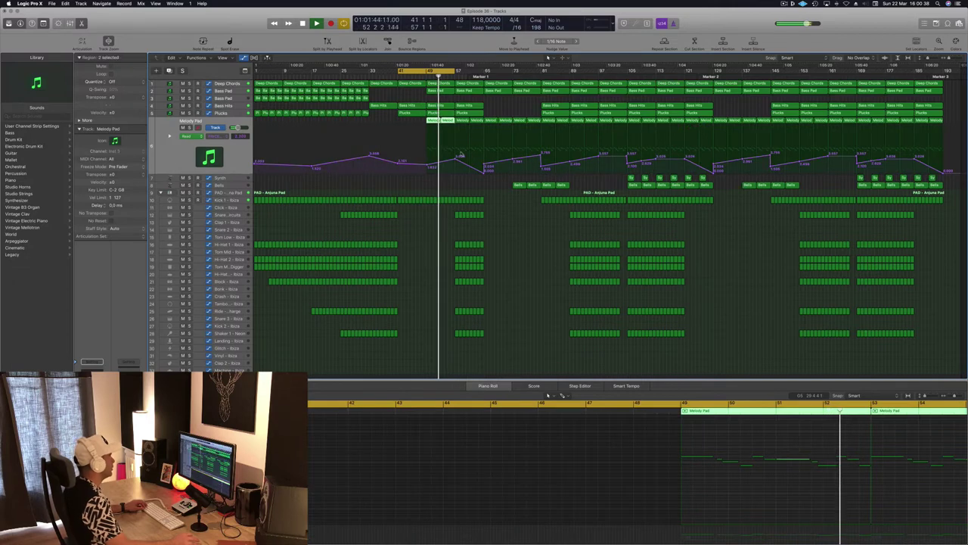
left_click_drag(456, 160, 456, 158)
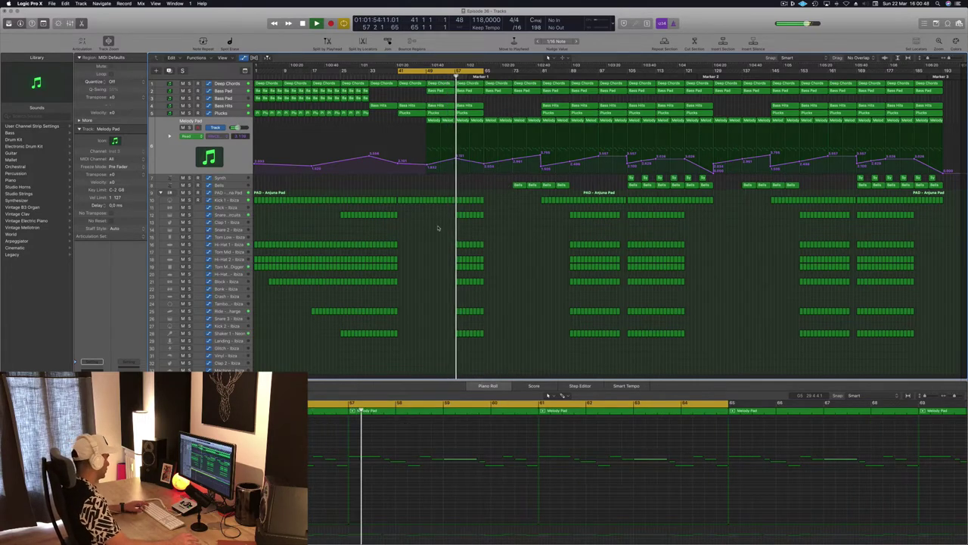
key("super+s")
left_click(423, 74)
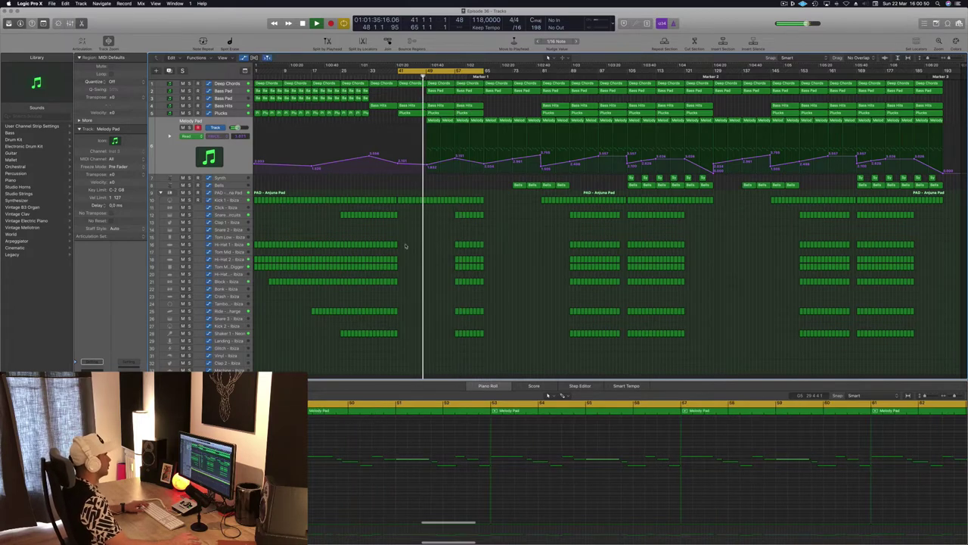
Move all percussion regions in bars 57 to 65, except the kick, to bars 65 to 73.
left_click_drag(491, 367, 491, 367)
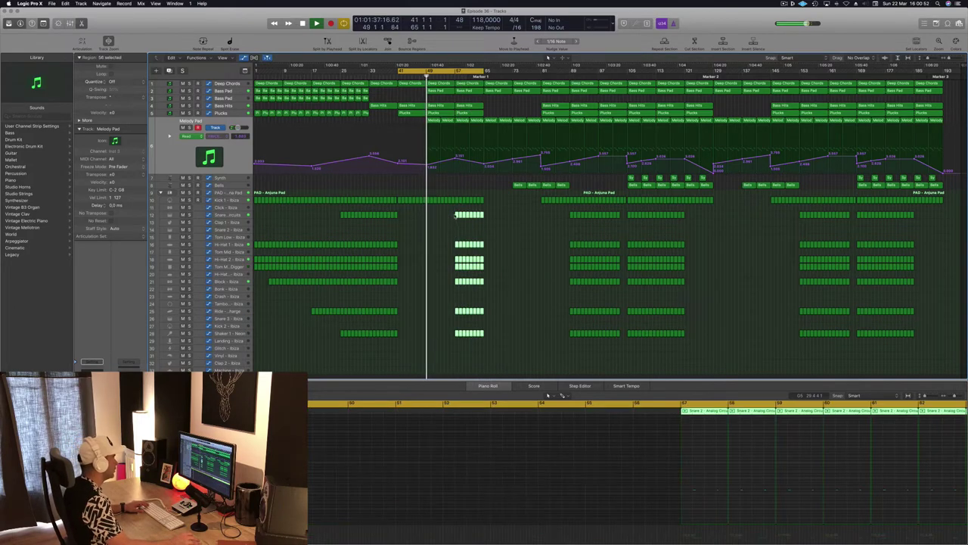
left_click_drag(456, 216, 485, 218)
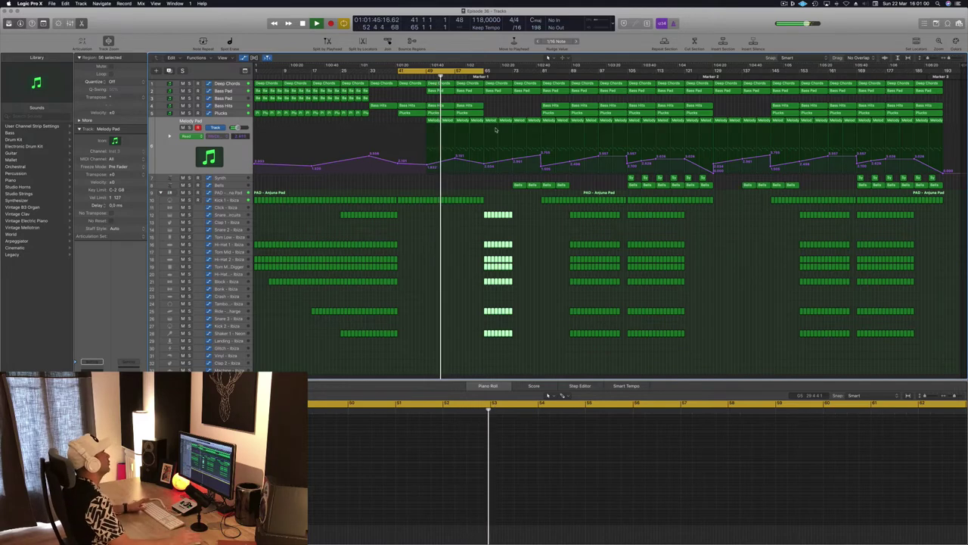
left_click(468, 242)
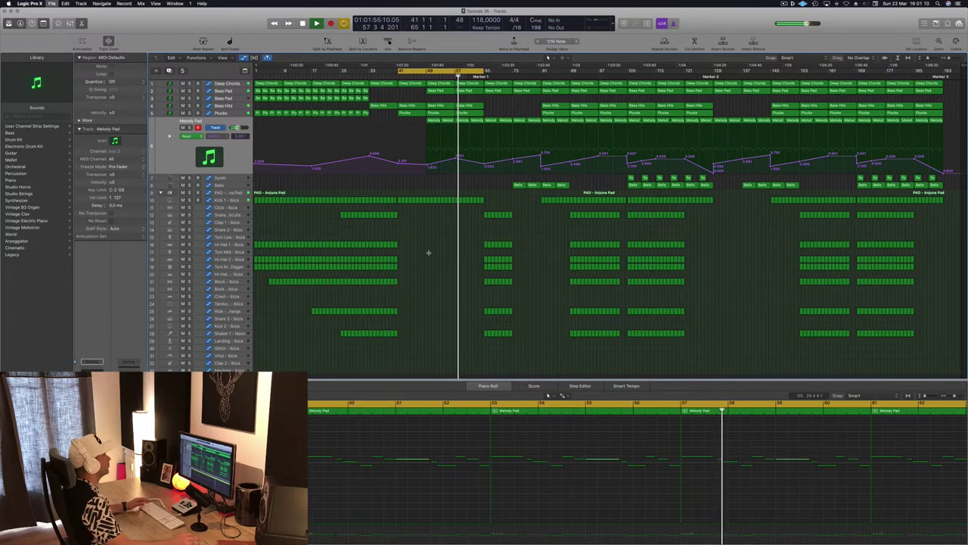
Smooth out the Melody Pad filter automation drop at bar 65, replay from bar 59 and save the project.
left_click(484, 156)
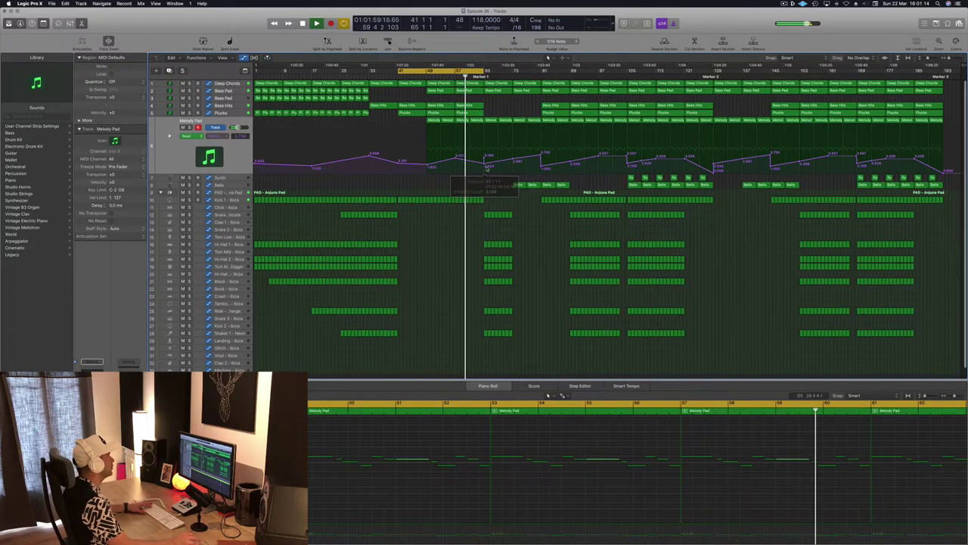
left_click_drag(483, 162, 484, 165)
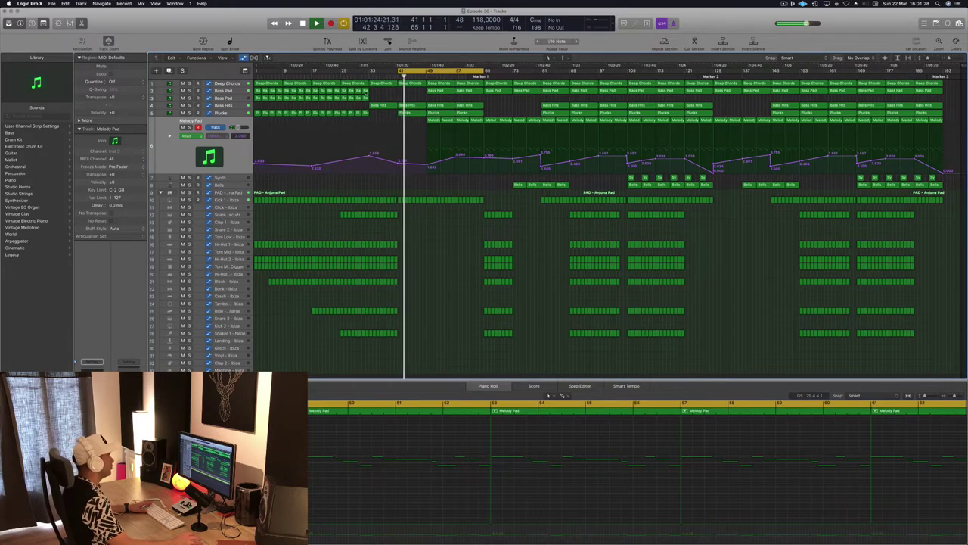
left_click(462, 76)
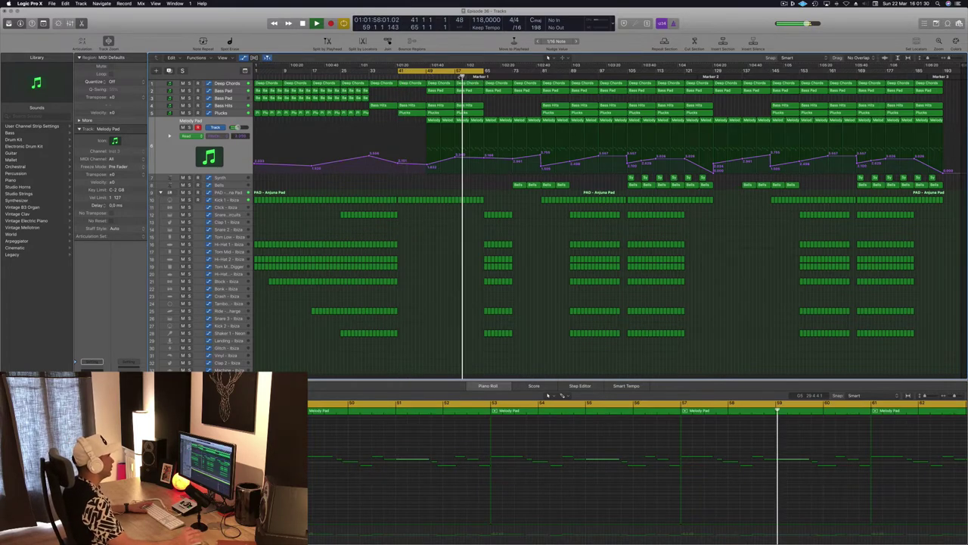
key("super+s")
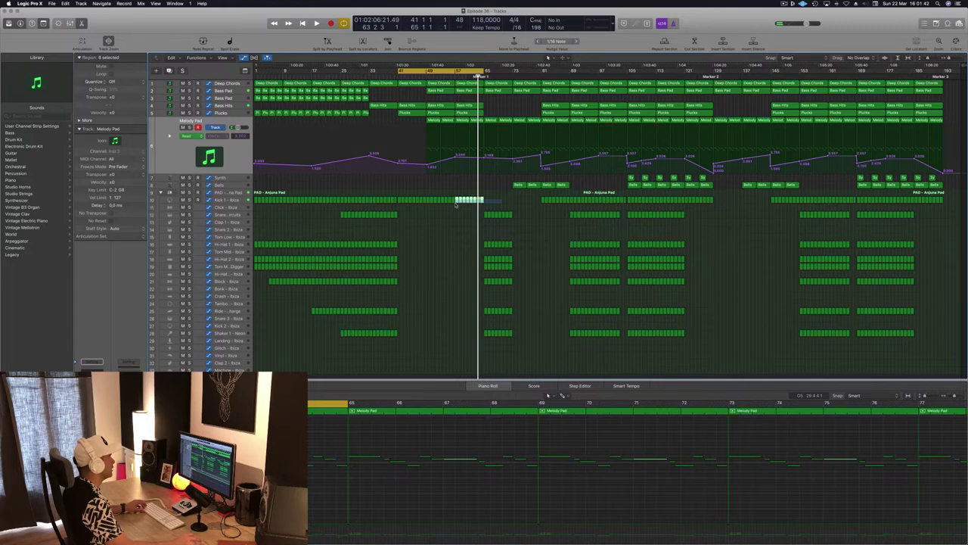
Copy the Kick 1 regions from bars 57 to 65 into bars 65 to 73 and start the cycle range at bar 65.
left_click_drag(457, 205, 487, 200)
key("space")
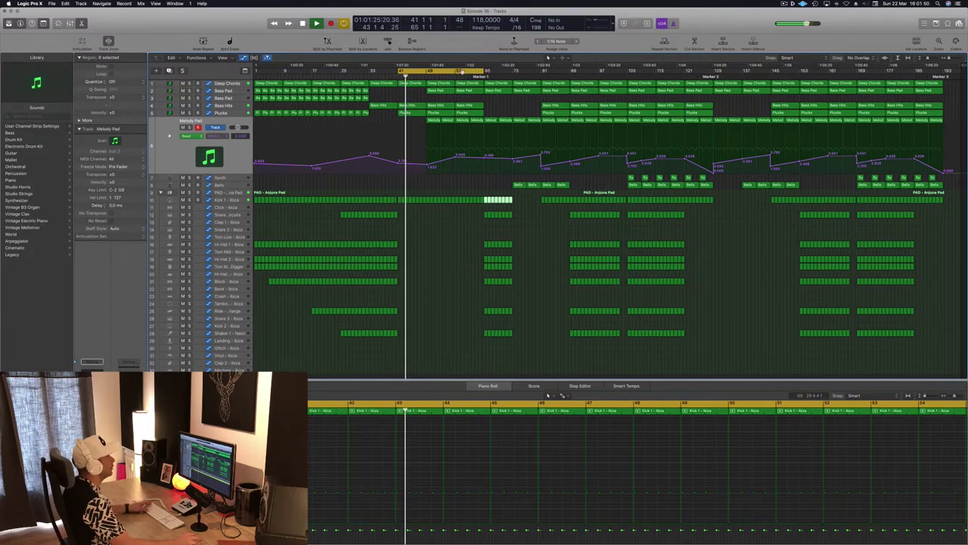
left_click_drag(465, 72, 548, 72)
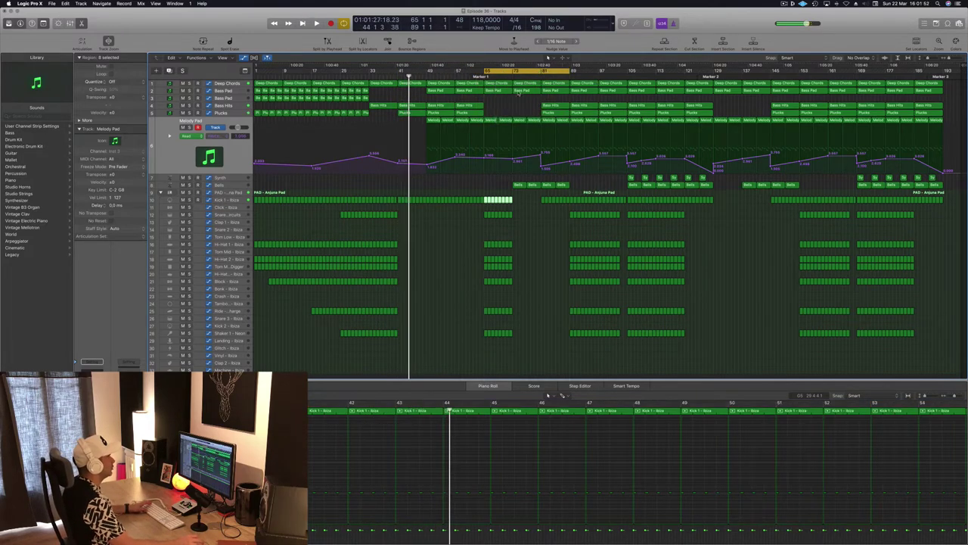
Copy the Bass Hits region to bars 65 and 73, and delete the Melody Pad regions in bars 65 to 73.
left_click(497, 92)
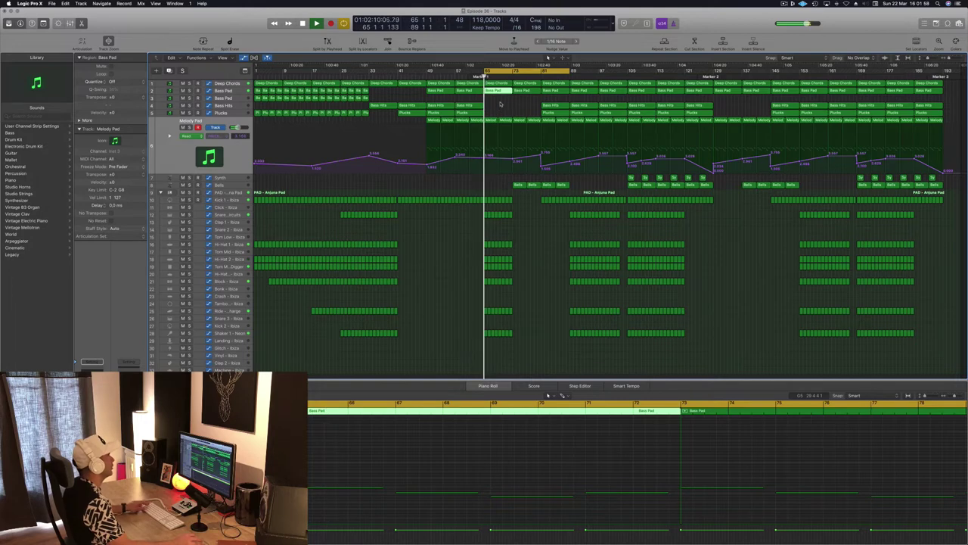
left_click(469, 105)
left_click(469, 112)
left_click_drag(469, 106, 529, 112)
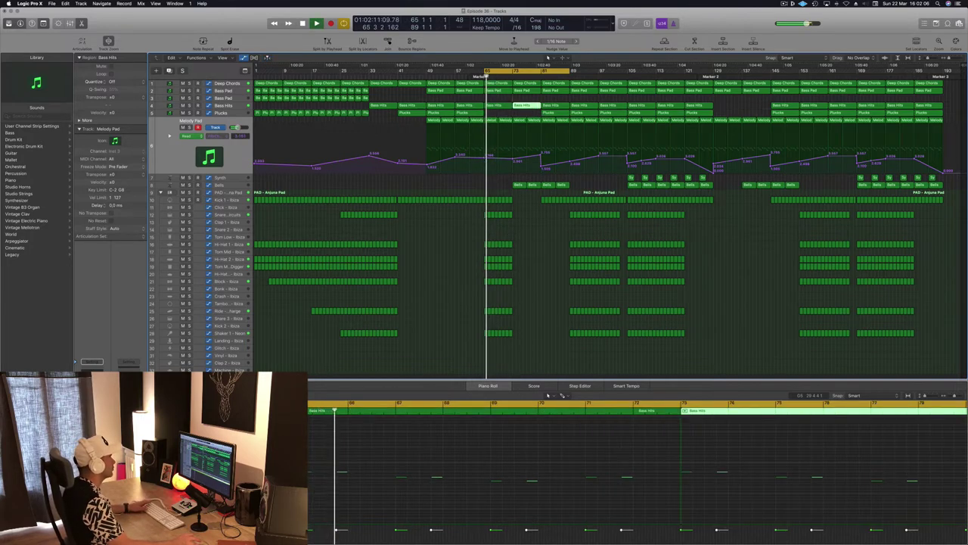
left_click(494, 120)
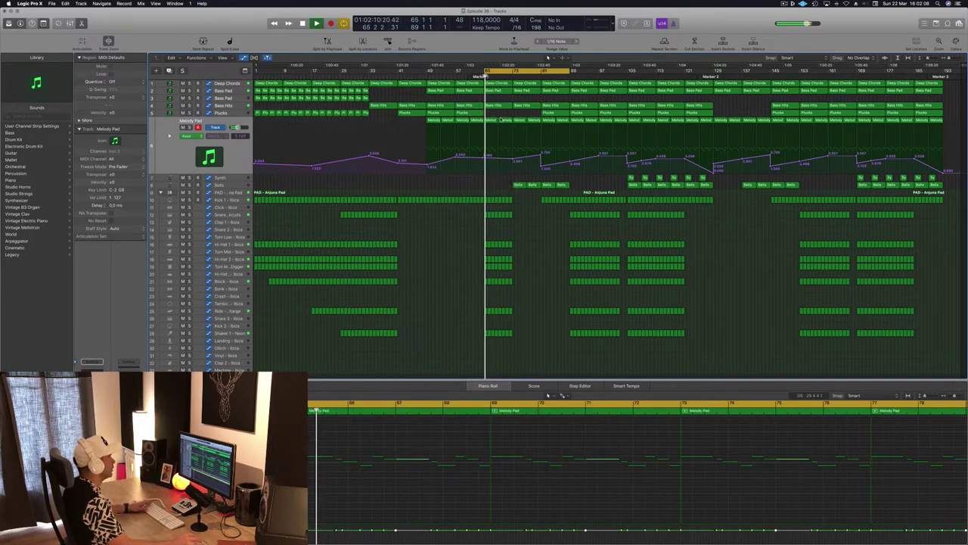
key("Delete")
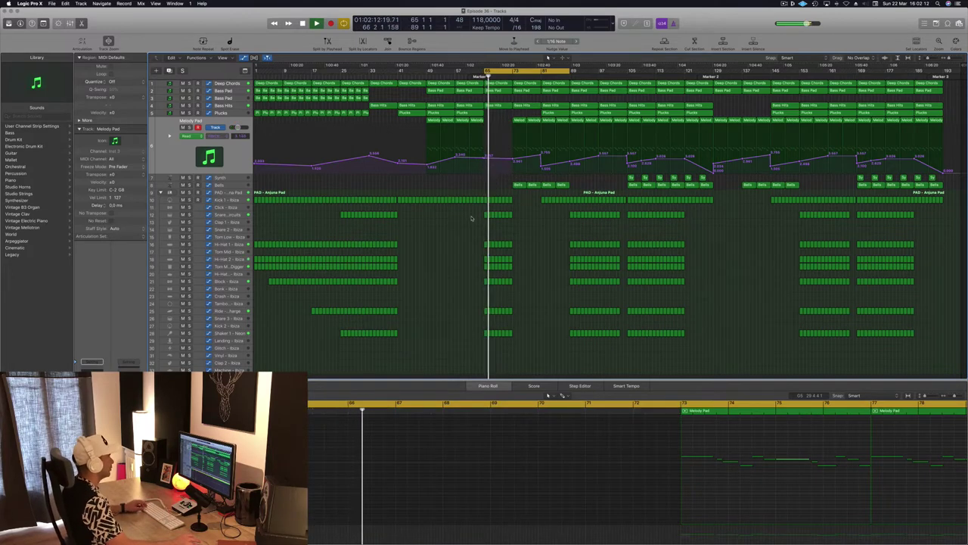
Copy the percussion regions from bar 65 to bar 73, and copy a Plucks region to bar 65.
left_click_drag(473, 211, 519, 377)
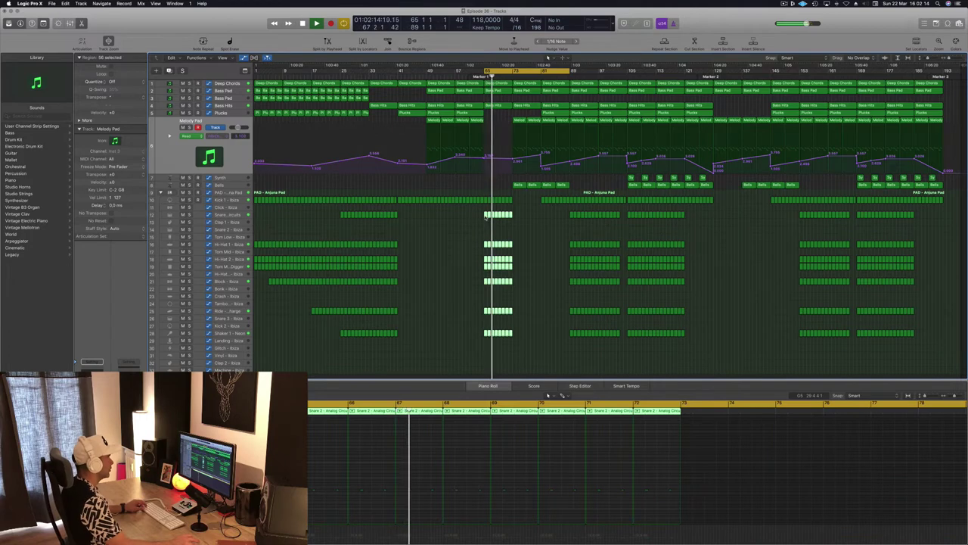
left_click_drag(486, 217, 516, 221)
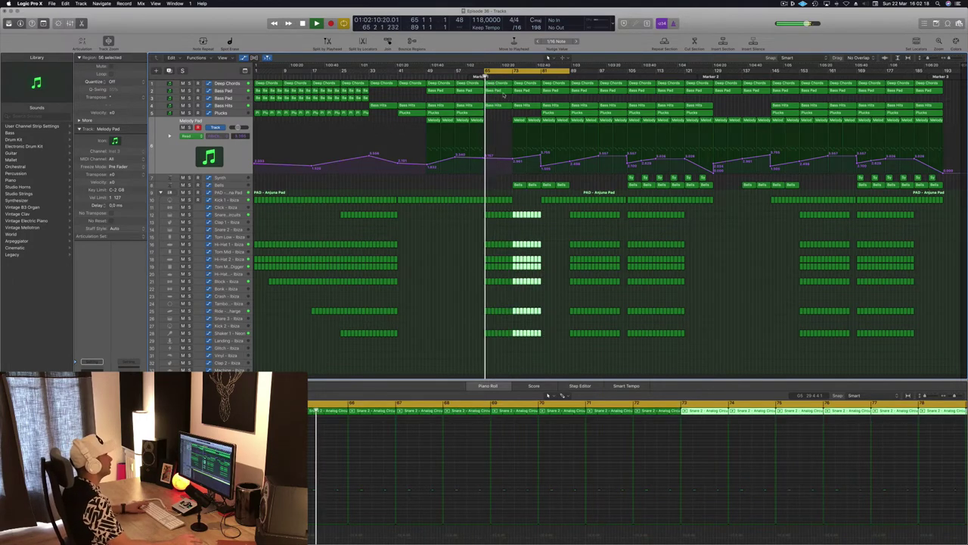
left_click_drag(566, 113, 505, 119)
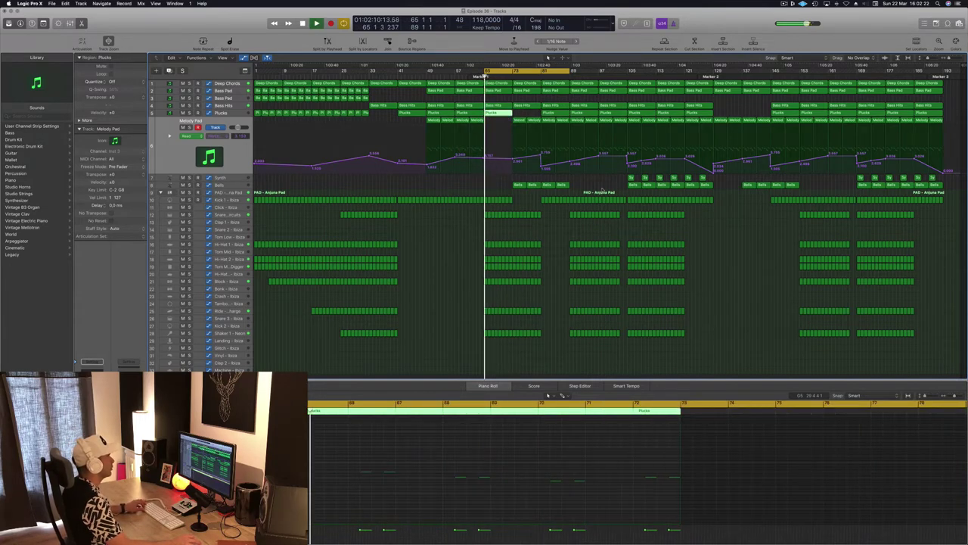
Copy two Synth regions to bar 65 and lower the Synth track volume to -16.0 dB.
left_click_drag(619, 177, 488, 179)
key("space")
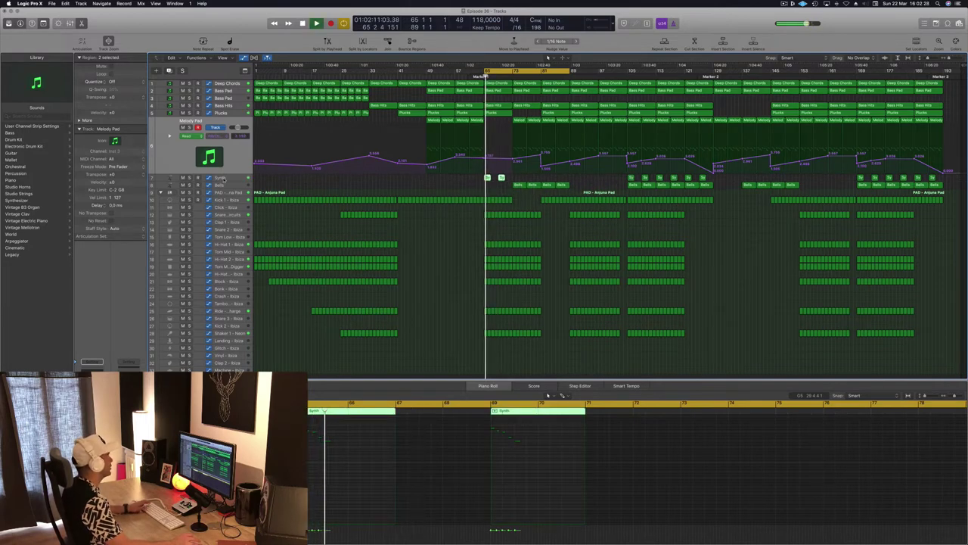
left_click(224, 179)
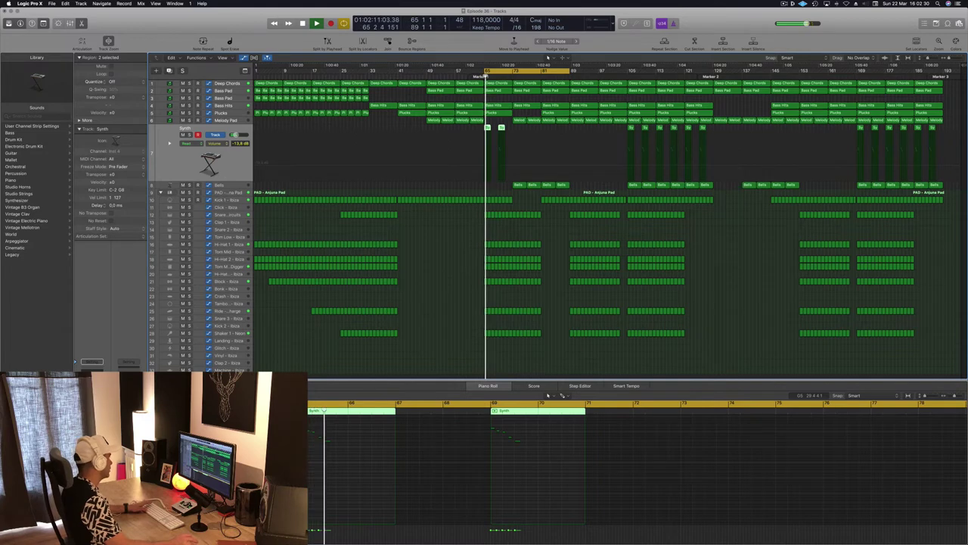
left_click(435, 315)
key("super+s")
key("super+Right")
key("super+Right")
key("super+Right")
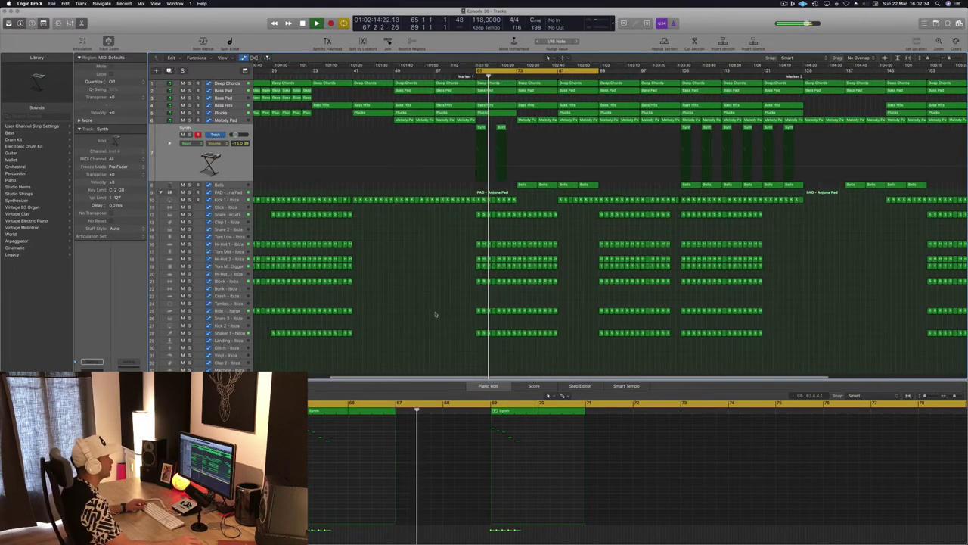
key("super+Left")
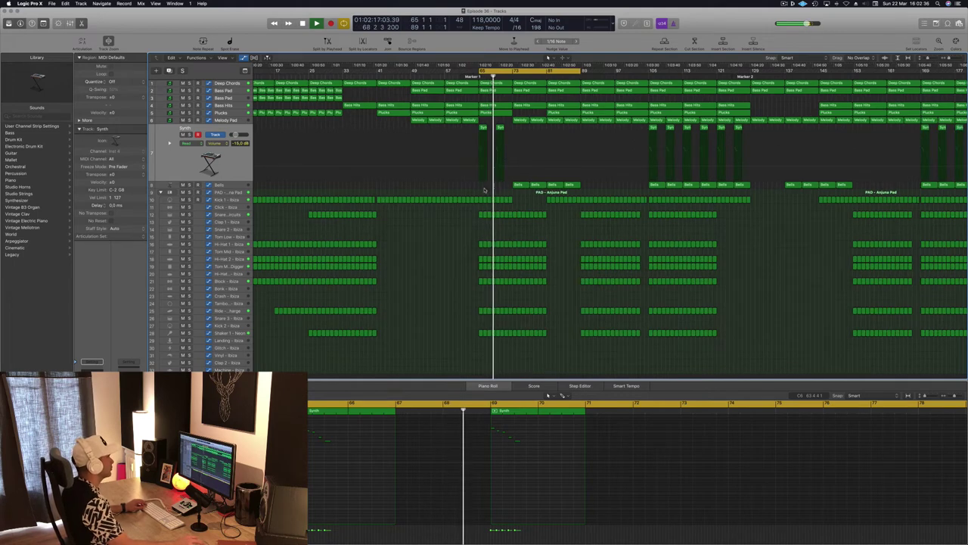
key("super+s")
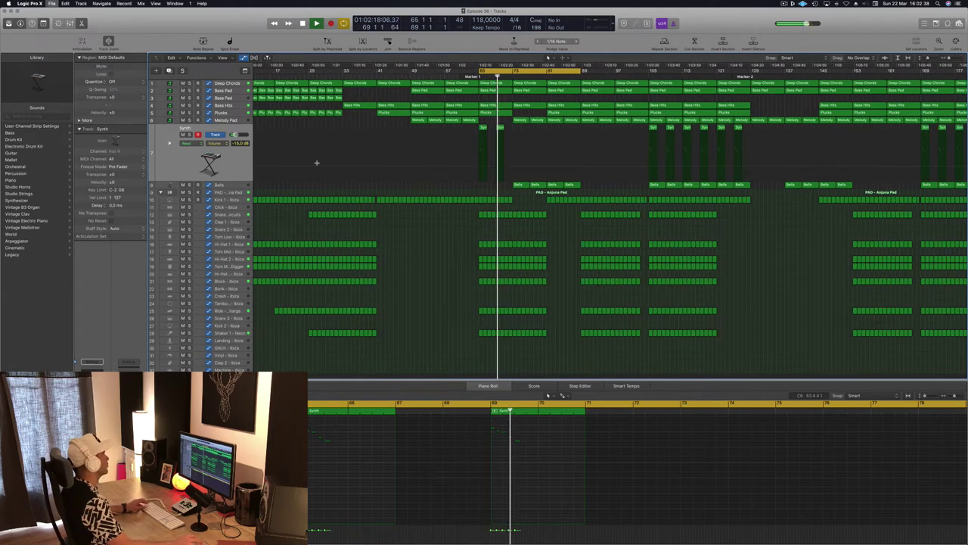
Lower the Synth track volume to -24.5 dB and delete the two Synth regions starting at bar 65.
key("super+Left")
key("Return")
left_click(198, 162)
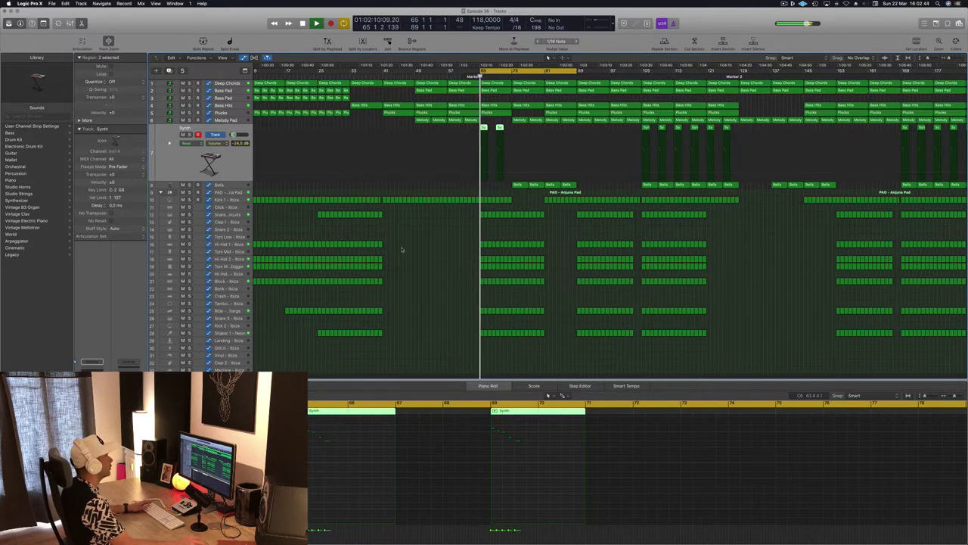
key("Delete")
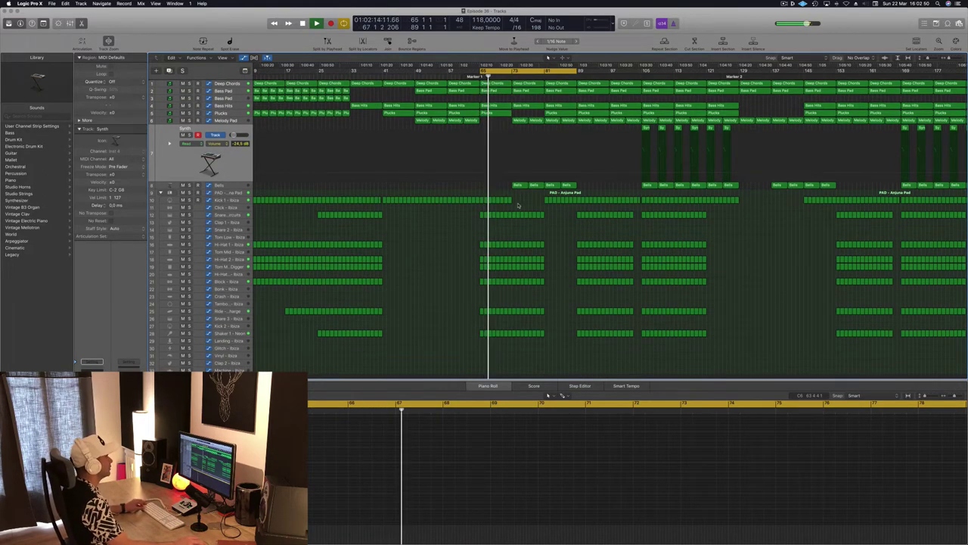
Try the Bells region from bar 73 at bar 65 and play it back.
left_click_drag(517, 185, 488, 188)
key("space")
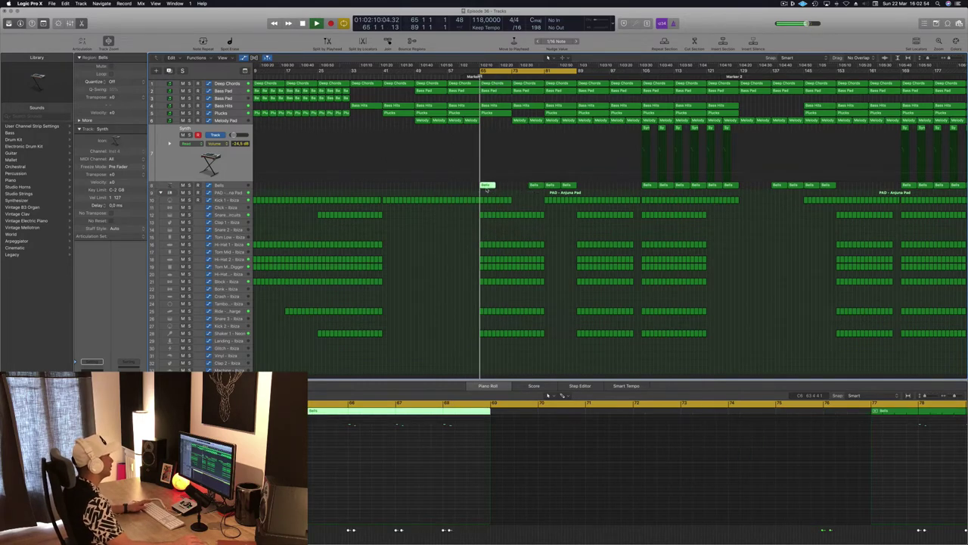
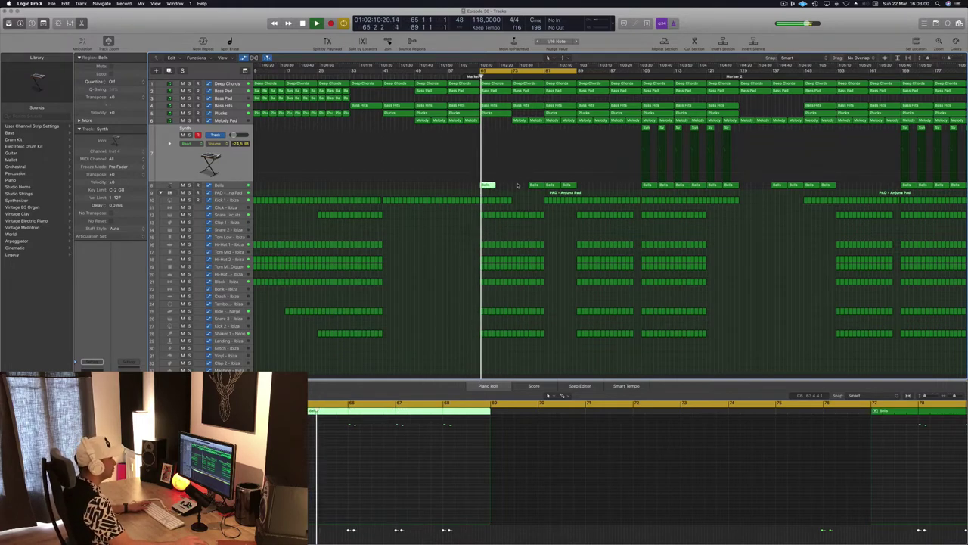
key("space")
Delete the Bells regions in bars 77 to 89 and move the remaining Bells region from bar 65 to bar 73.
left_click_drag(519, 184, 582, 187)
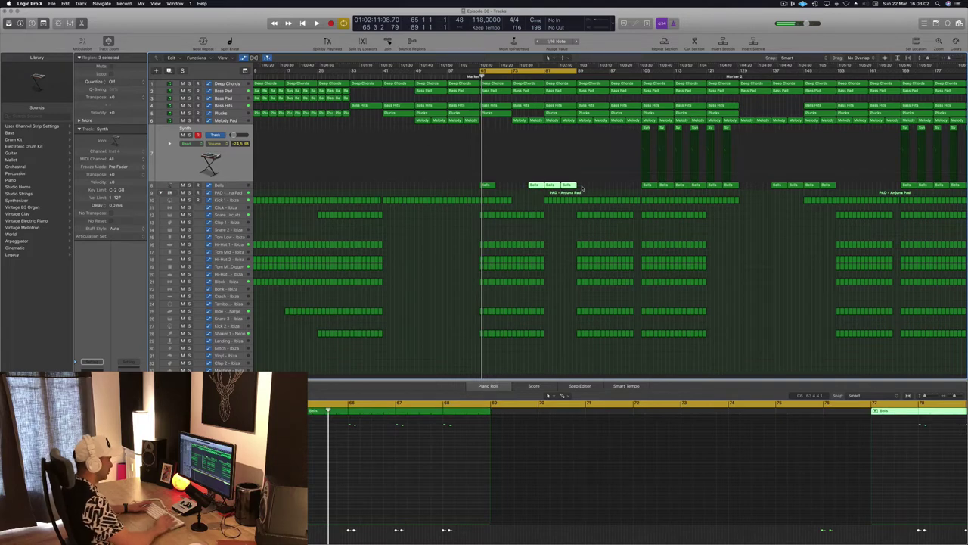
key("Delete")
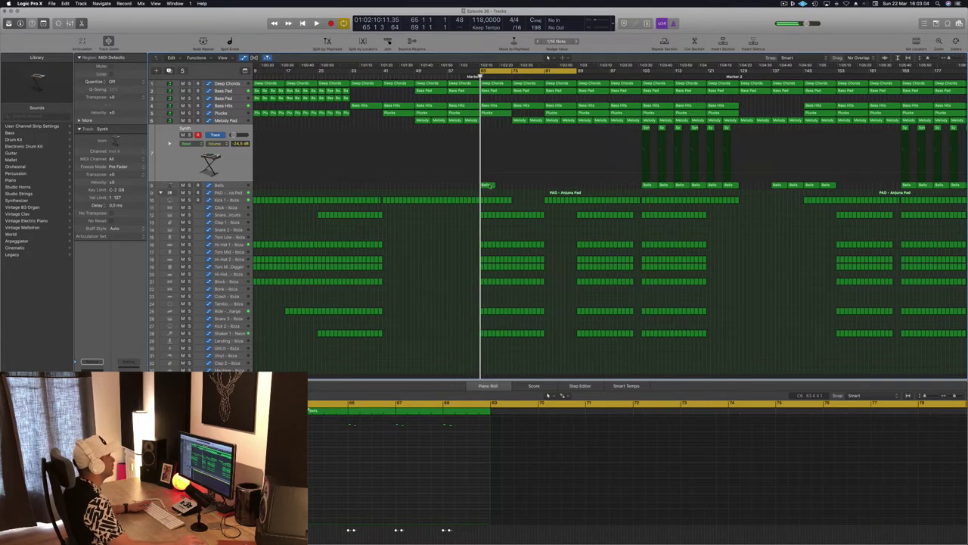
left_click_drag(491, 186, 519, 187)
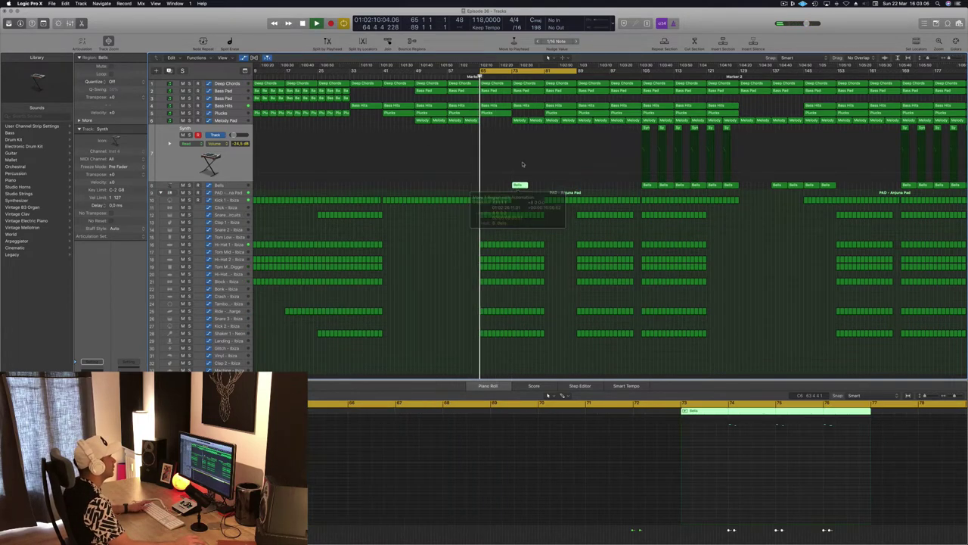
Delete the Melody Pad regions in bars 73 to 81 and add a Plucks region at bar 73.
key("space")
left_click_drag(500, 124, 522, 121)
key("Delete")
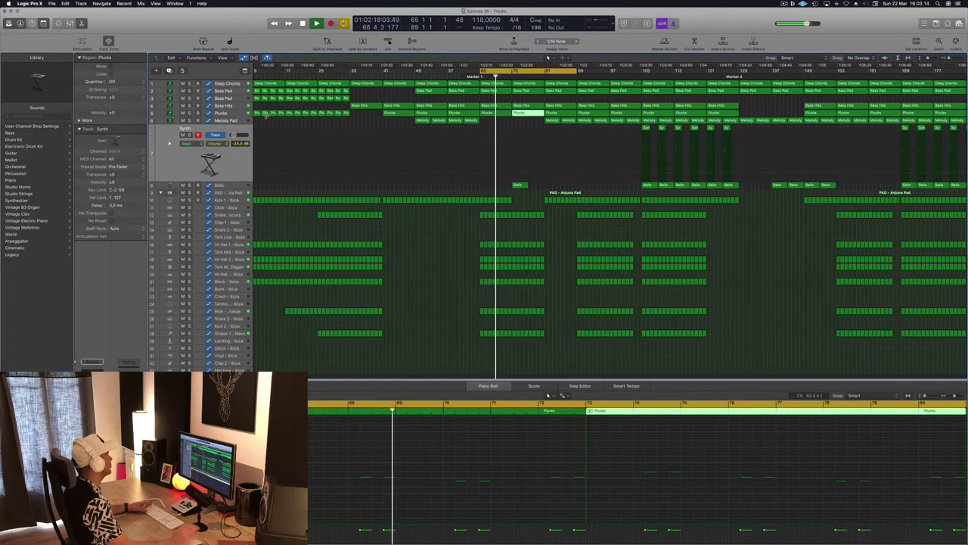
Smooth out the drop in the Deep Chords filter automation at bar 73.
left_click(236, 91)
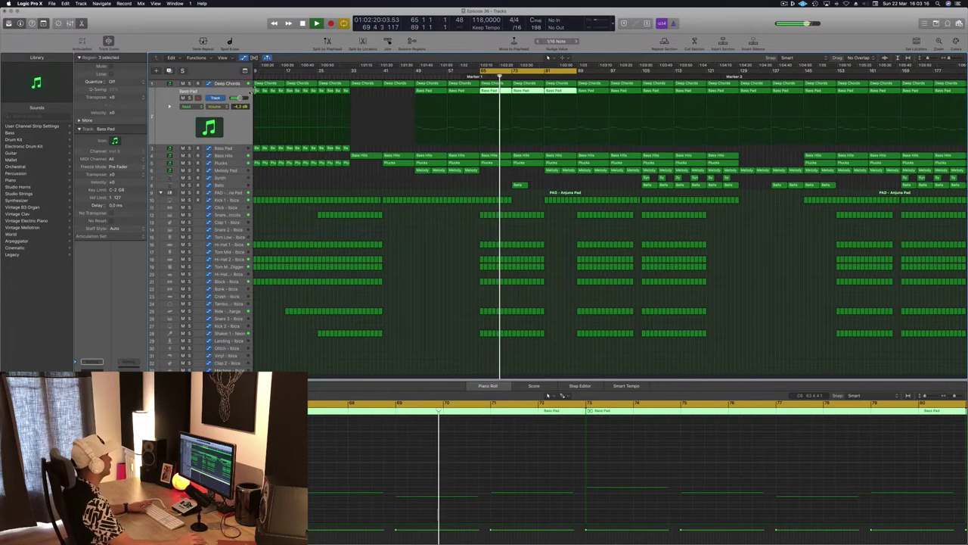
left_click(239, 83)
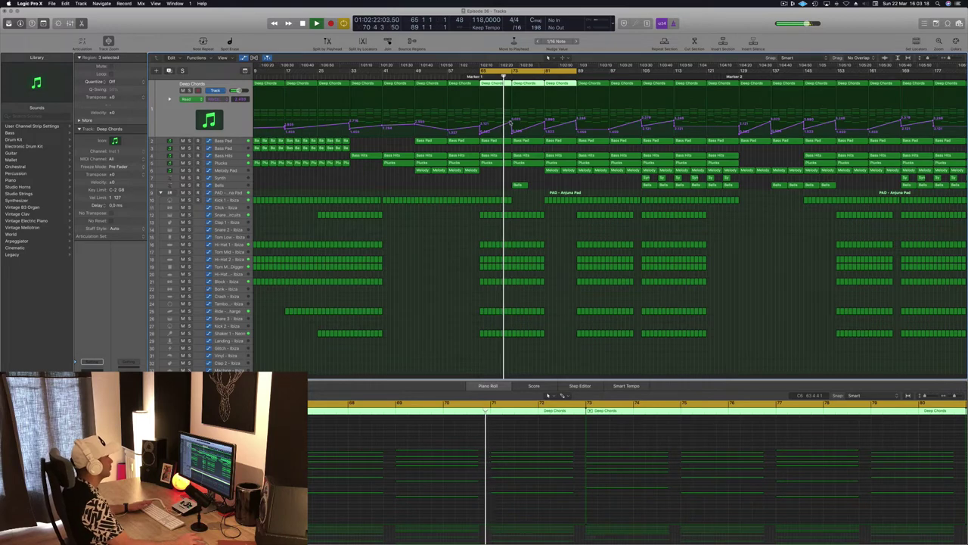
left_click(513, 122)
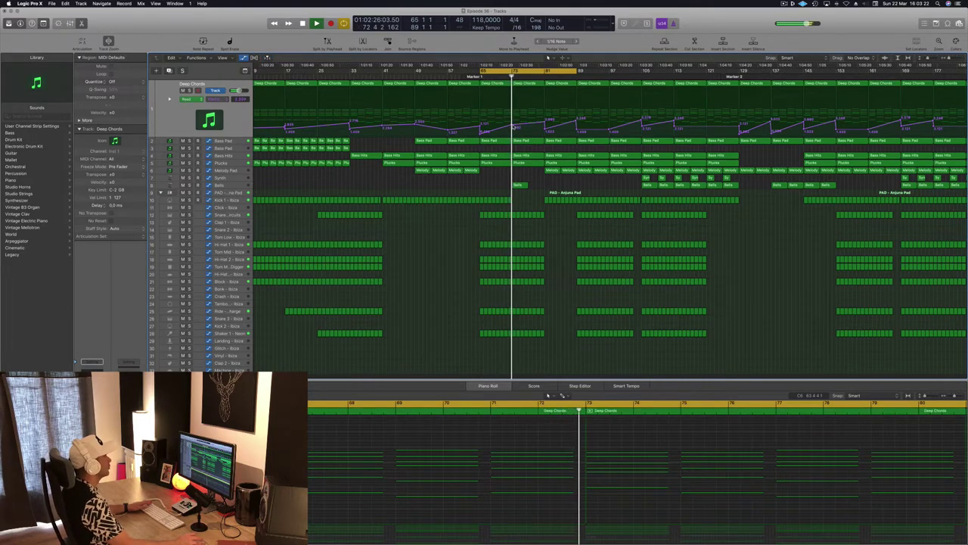
Pull down the Deep Chords filter automation point at bar 73 and copy the Kick 1 regions from bars 65–73 to bar 73.
left_click_drag(515, 124, 516, 132)
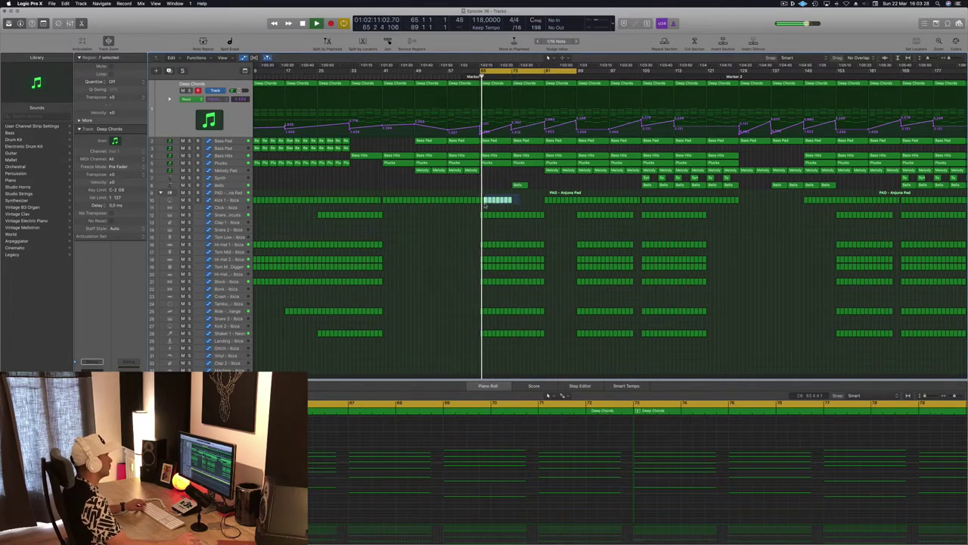
left_click_drag(496, 200, 518, 206)
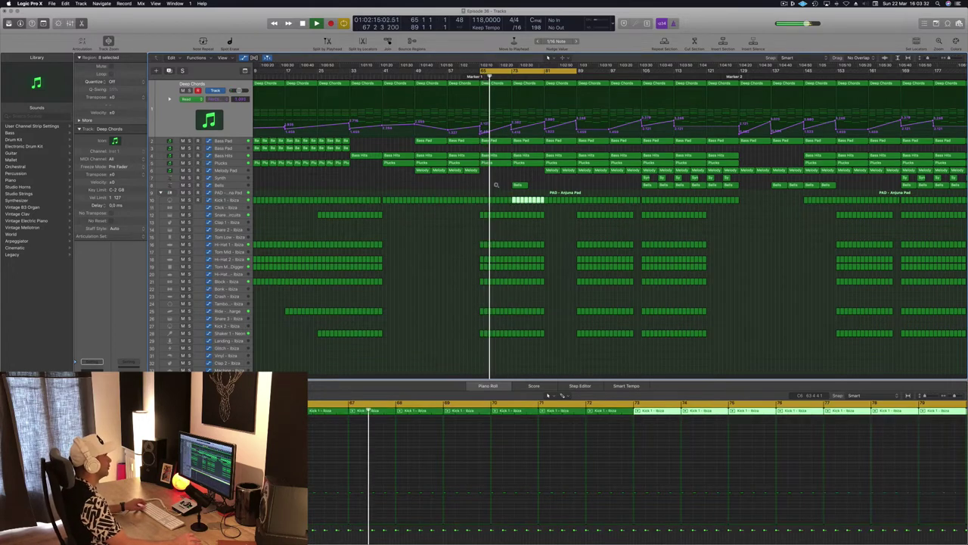
key("space")
key("space")
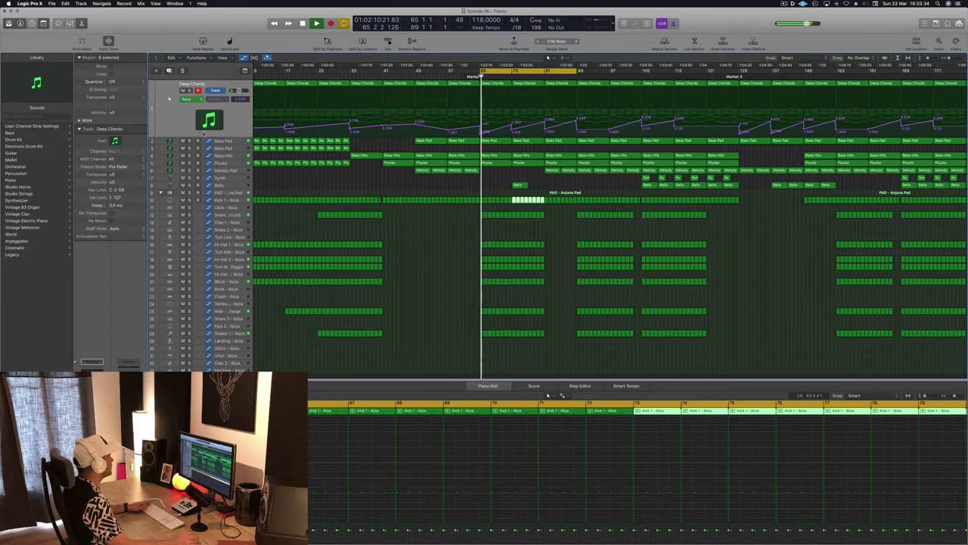
Solo the Bass Hits track to hear it on its own, and return to the full mix.
left_click(235, 157)
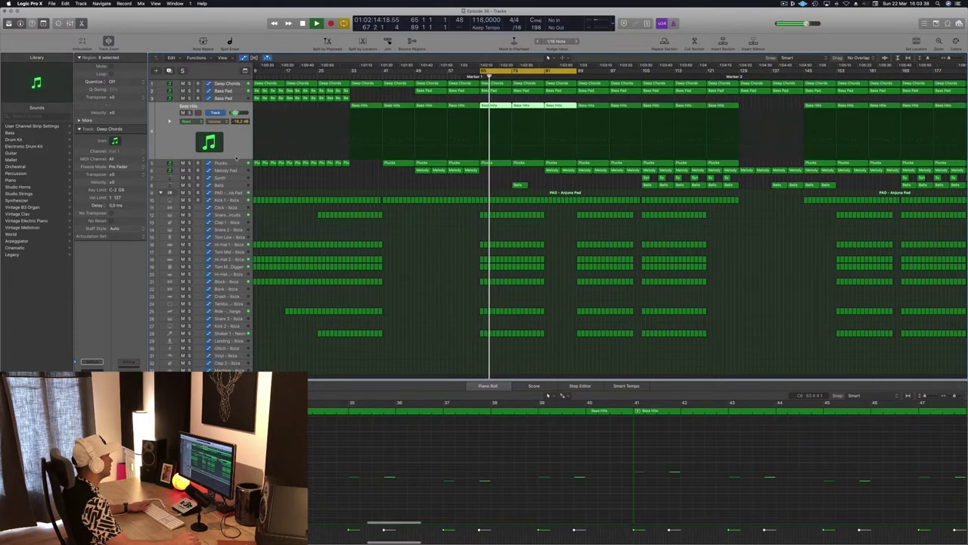
key("s")
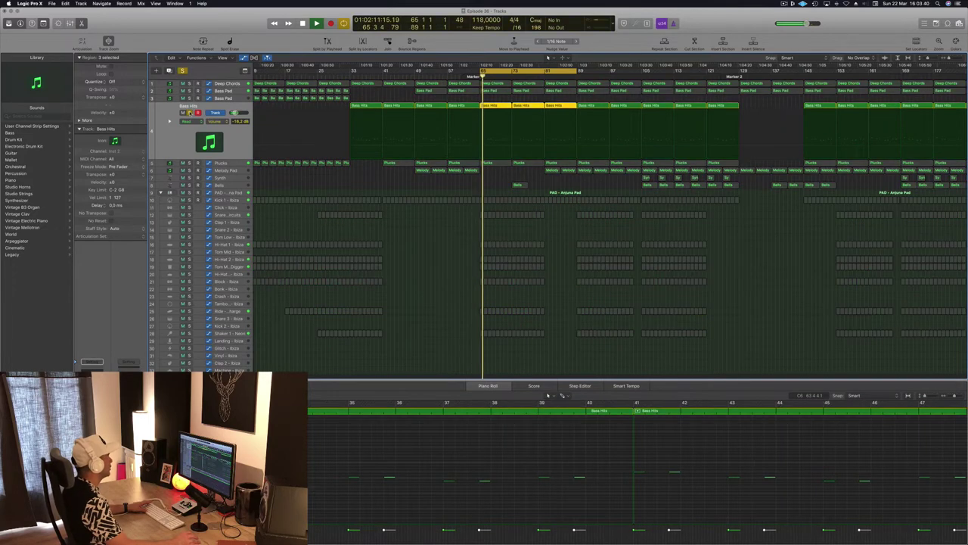
key("s")
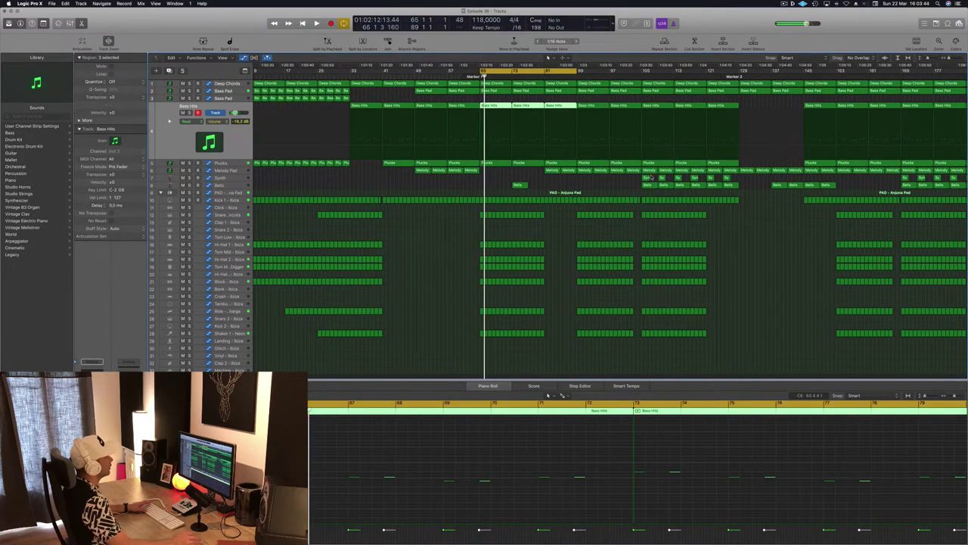
key("space")
key("space")
Create a duplicate of the Deep Chords track and copy the Deep Chords region at bar 65 onto it.
left_click(225, 84)
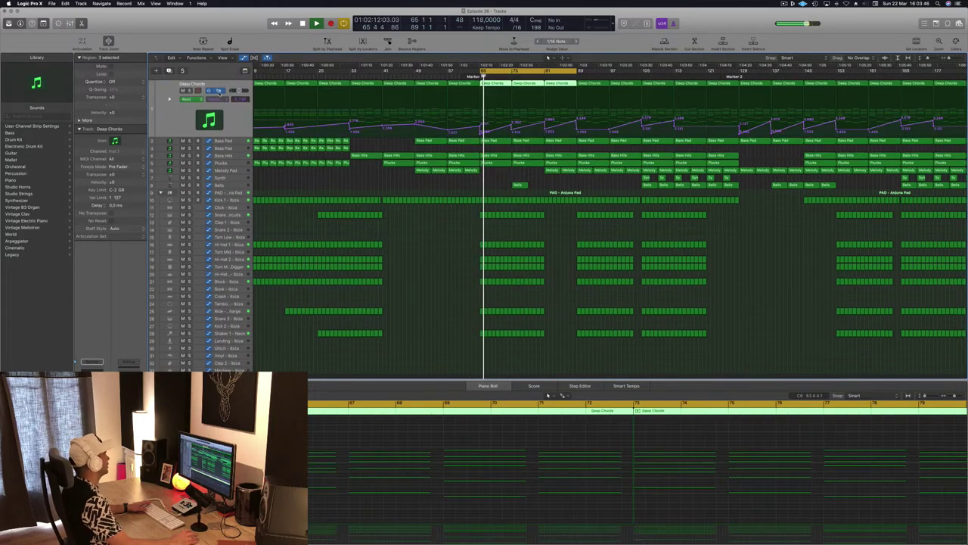
key("super+d")
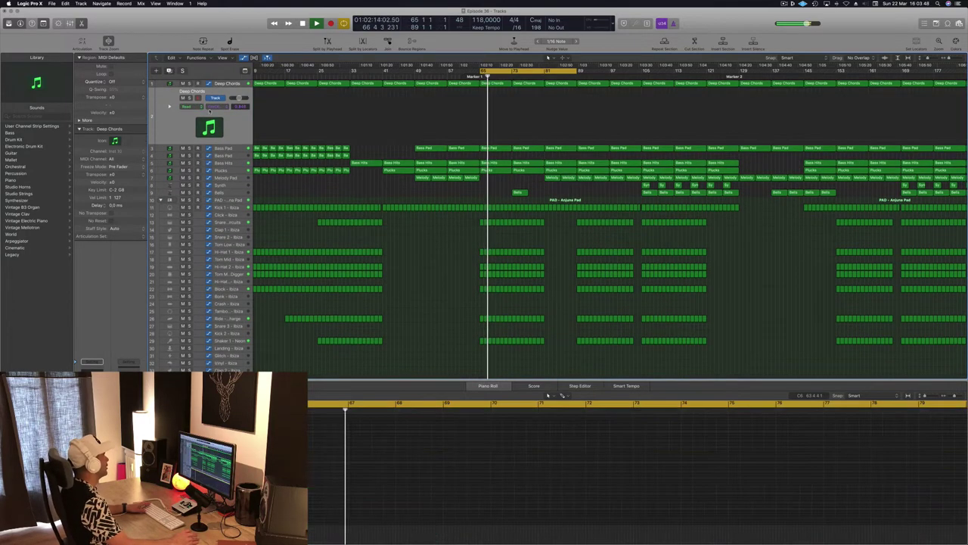
key("space")
key("space")
left_click_drag(502, 84, 501, 94)
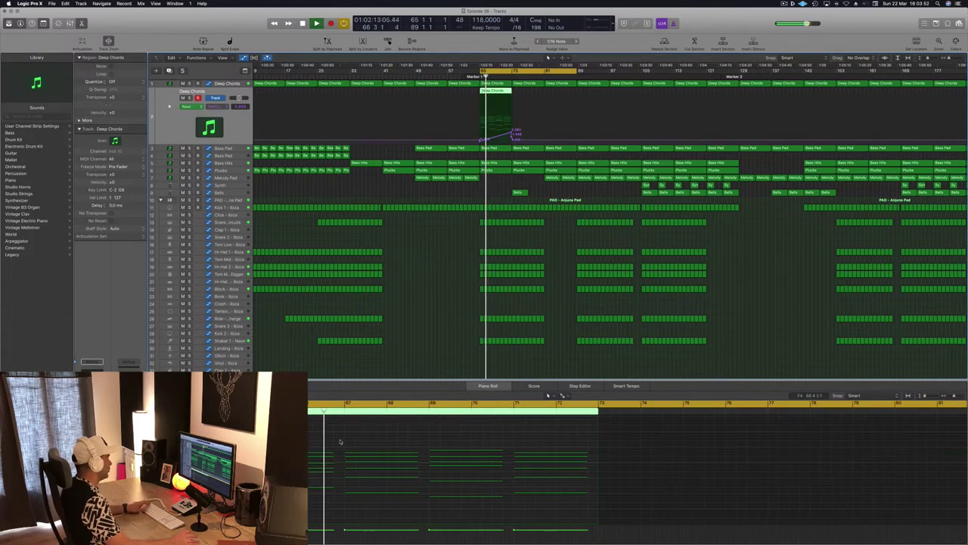
Lengthen all chord notes in the copied Deep Chords region so each chord holds until the next, ending at bar 73.
key("space")
left_click_drag(272, 430, 593, 529)
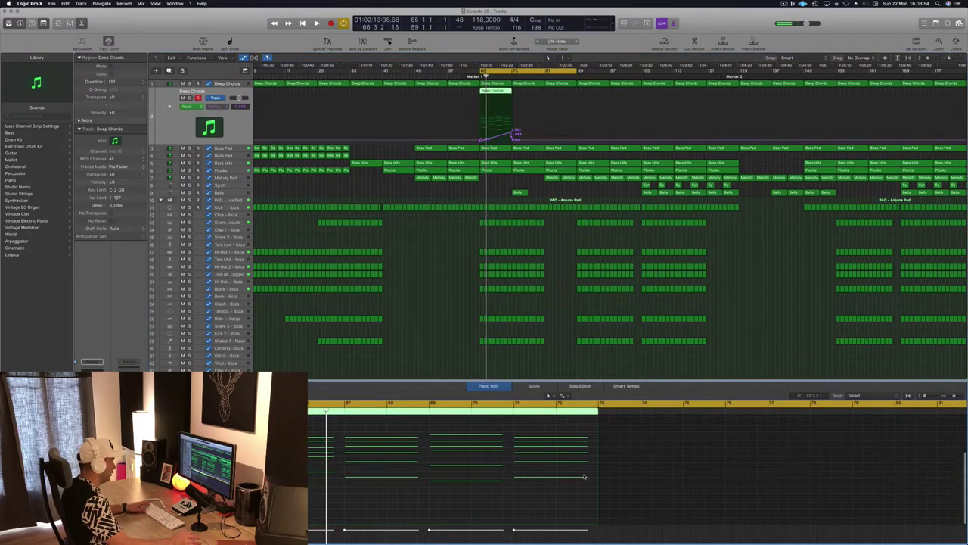
left_click_drag(587, 476, 597, 477)
key("space")
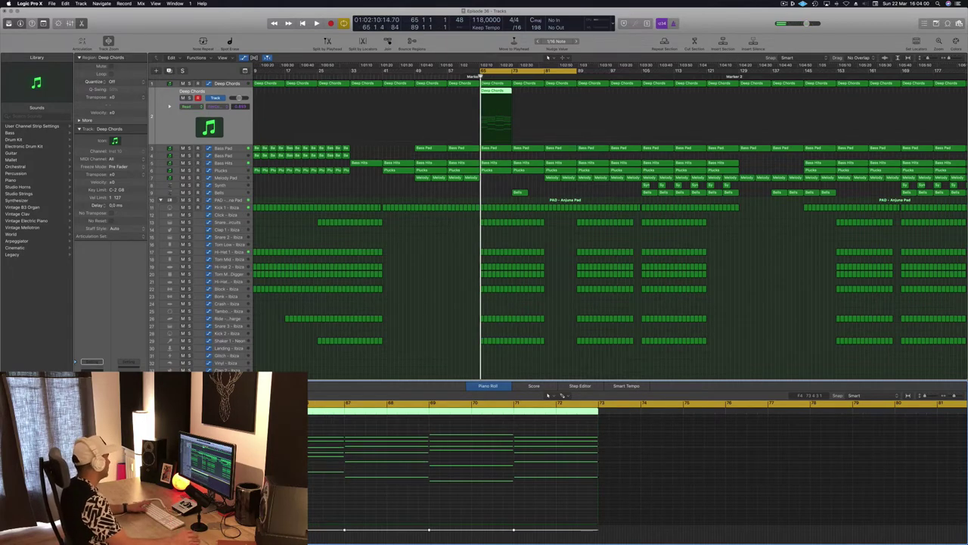
Load Retro Synth as the duplicate track's instrument and add an Arpeggiator MIDI effect with its default settings.
left_click(91, 362)
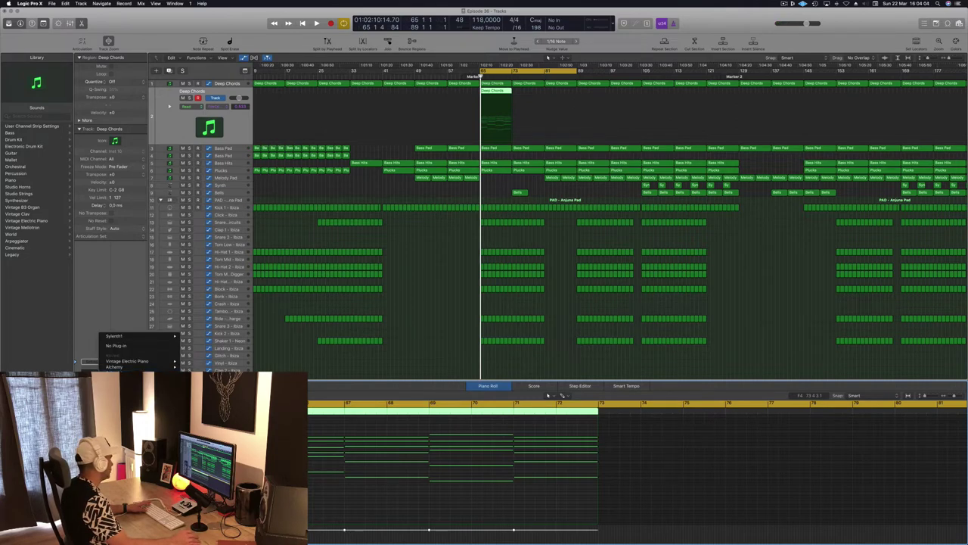
left_click(151, 439)
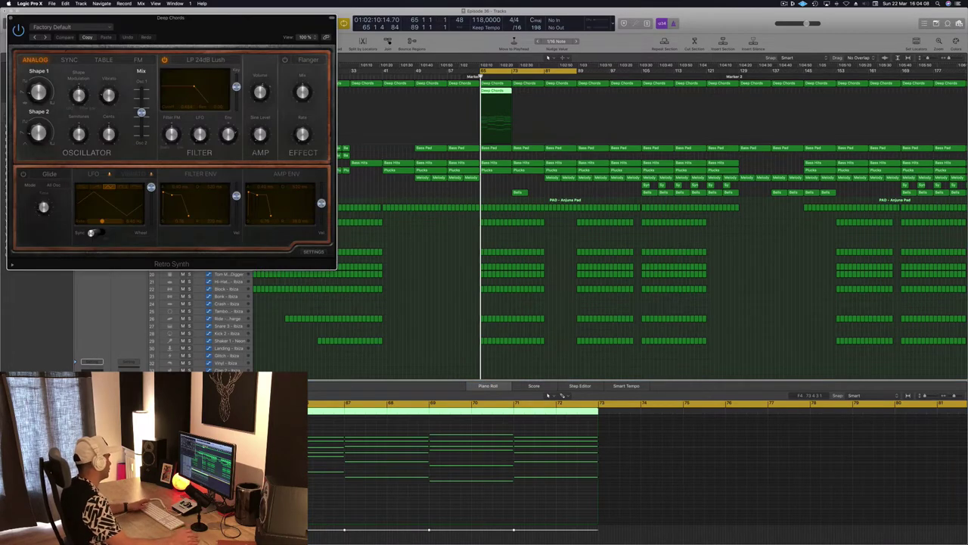
left_click(92, 409)
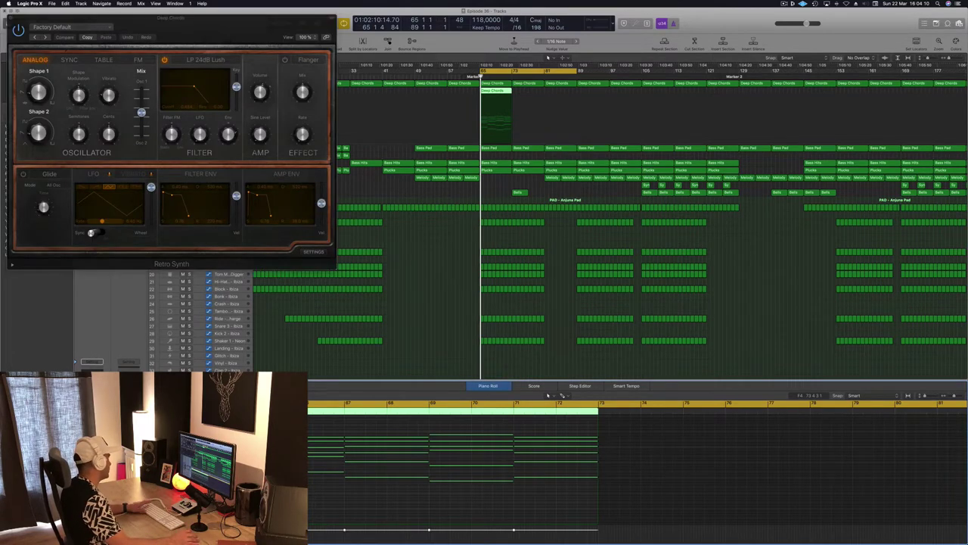
left_click_drag(201, 29, 708, 174)
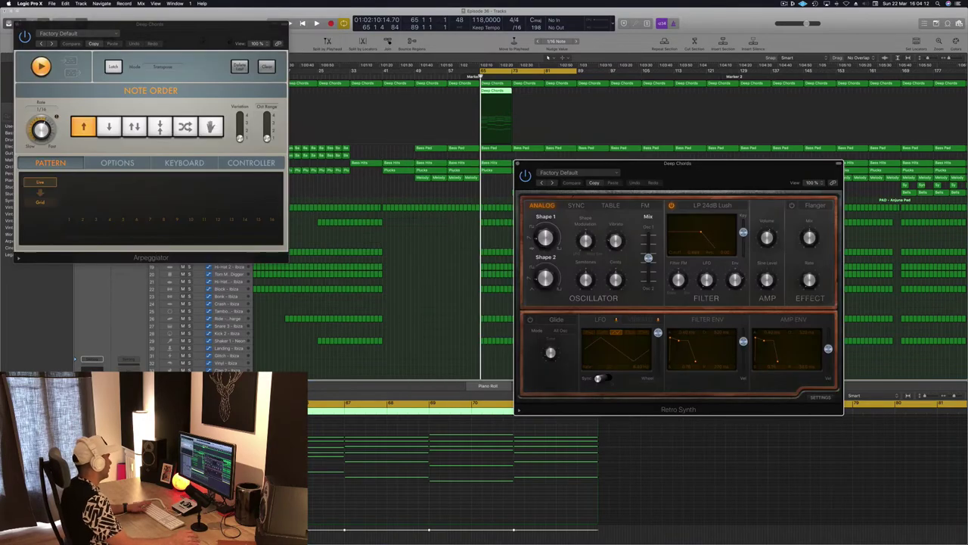
left_click_drag(151, 23, 669, 65)
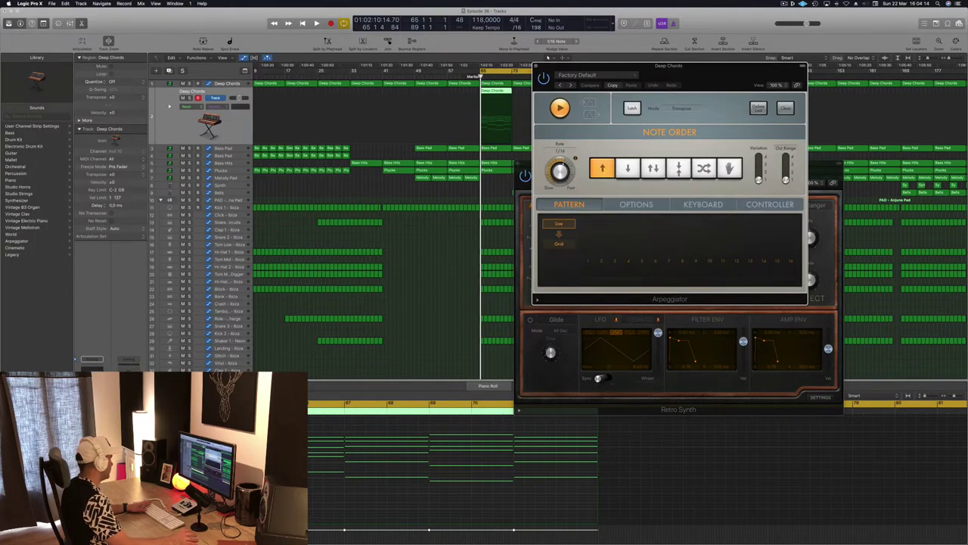
left_click(547, 58)
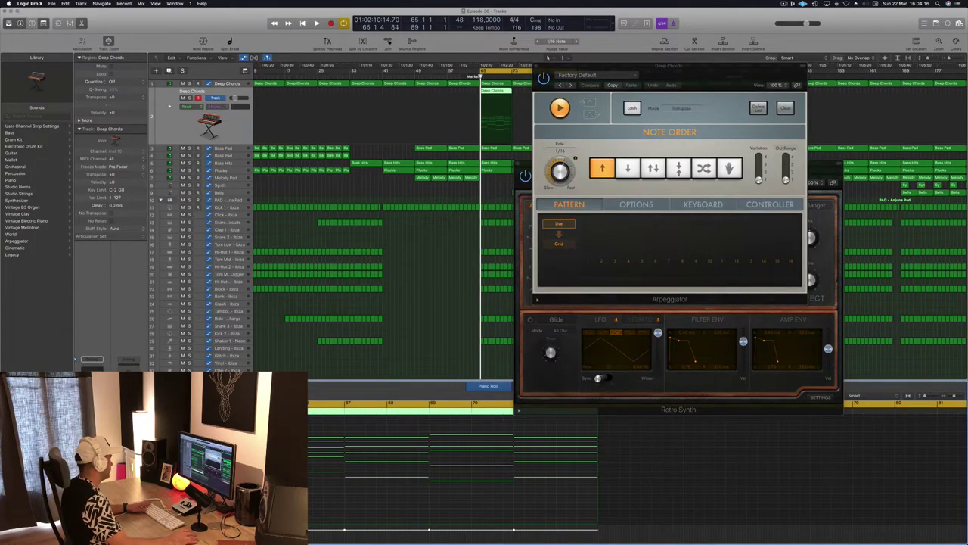
In the duplicate track's Channel EQ, set the low cut to 120 Hz and enable a 48 dB/Oct high cut at 380 Hz.
left_click(92, 380)
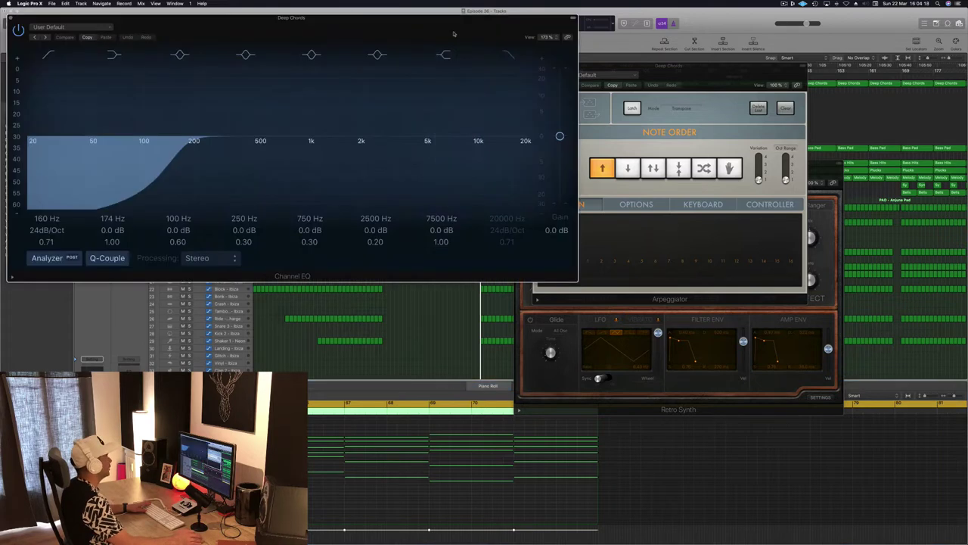
left_click(509, 55)
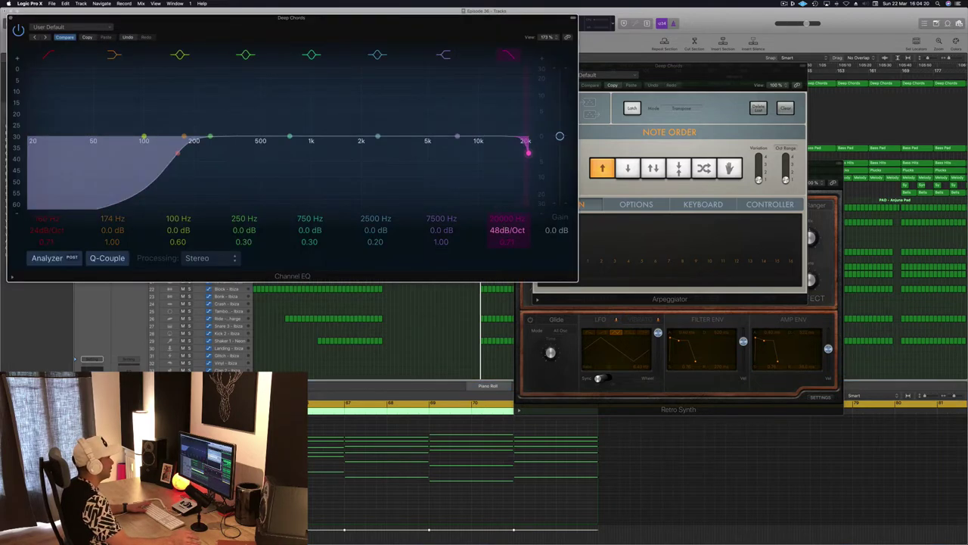
left_click_drag(507, 218, 507, 273)
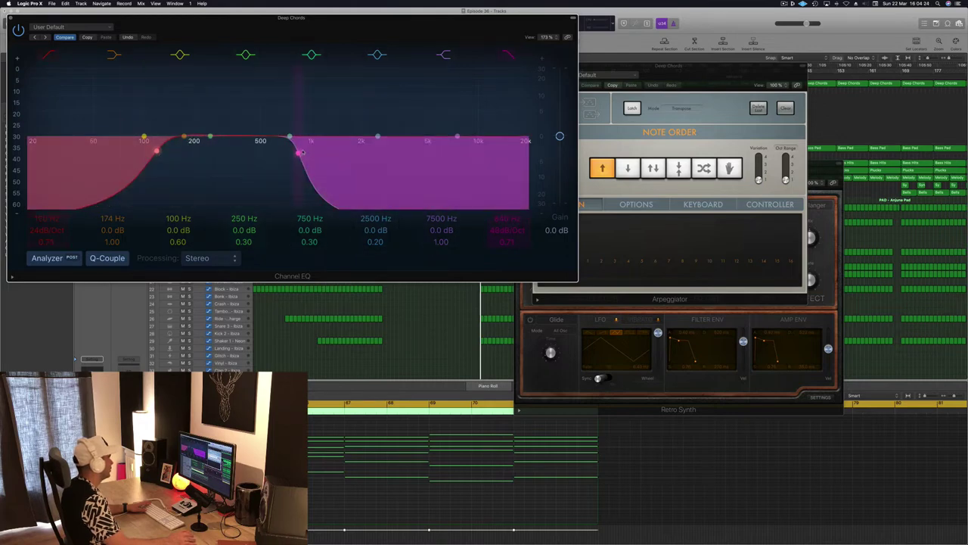
left_click_drag(298, 155, 242, 153)
Play back the filtered arpeggio layer and copy its Deep Chords region from bar 65 to bar 73.
key("space")
left_click_drag(476, 39, 668, 159)
left_click_drag(683, 64, 588, 99)
left_click(426, 146)
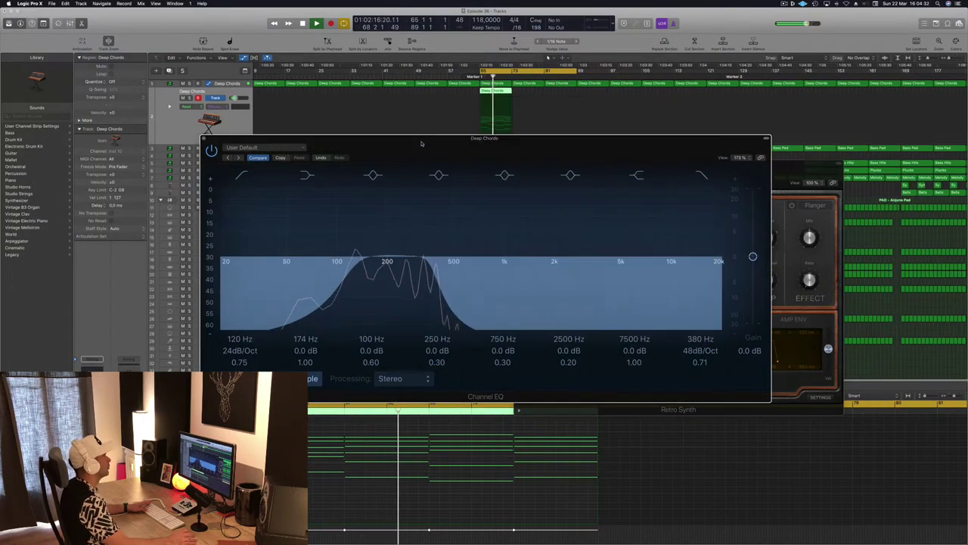
left_click_drag(426, 145, 561, 135)
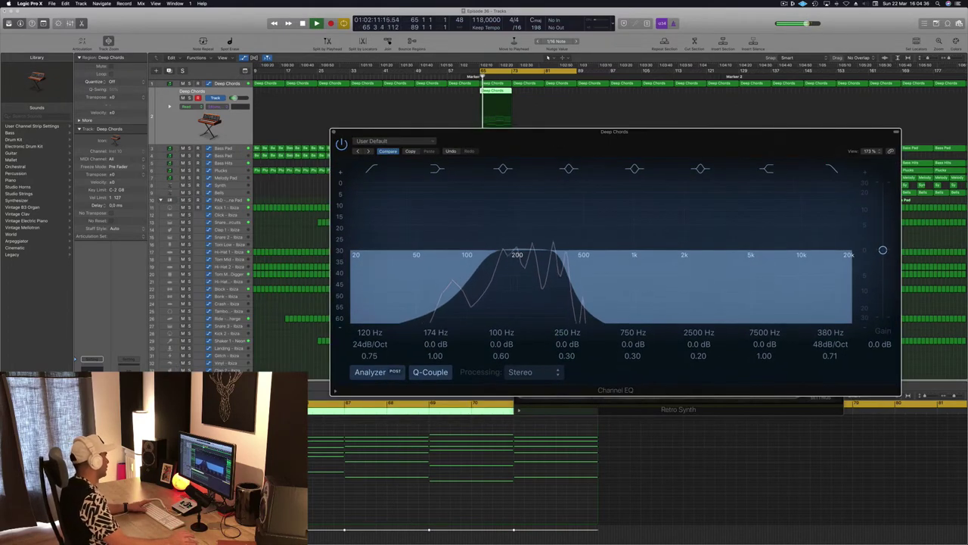
left_click(577, 528)
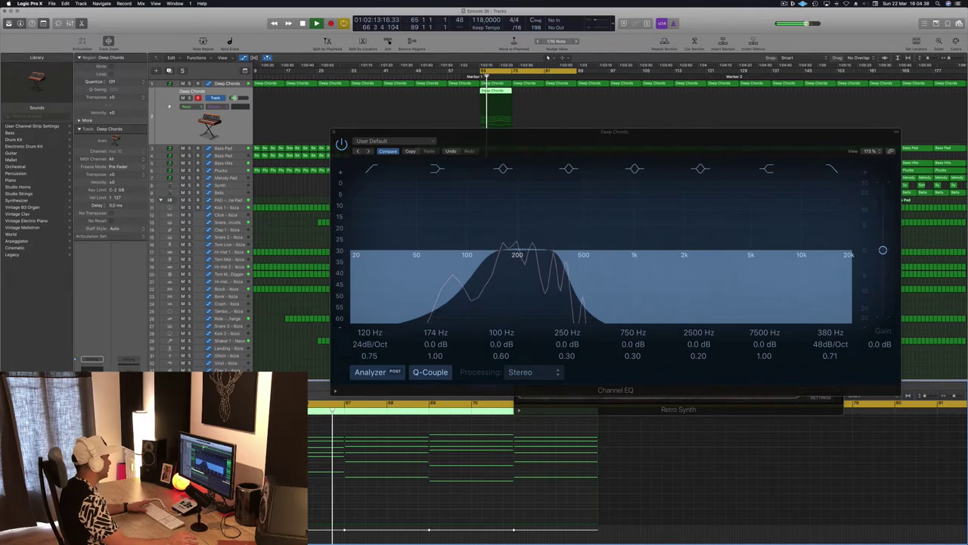
left_click_drag(656, 134, 572, 225)
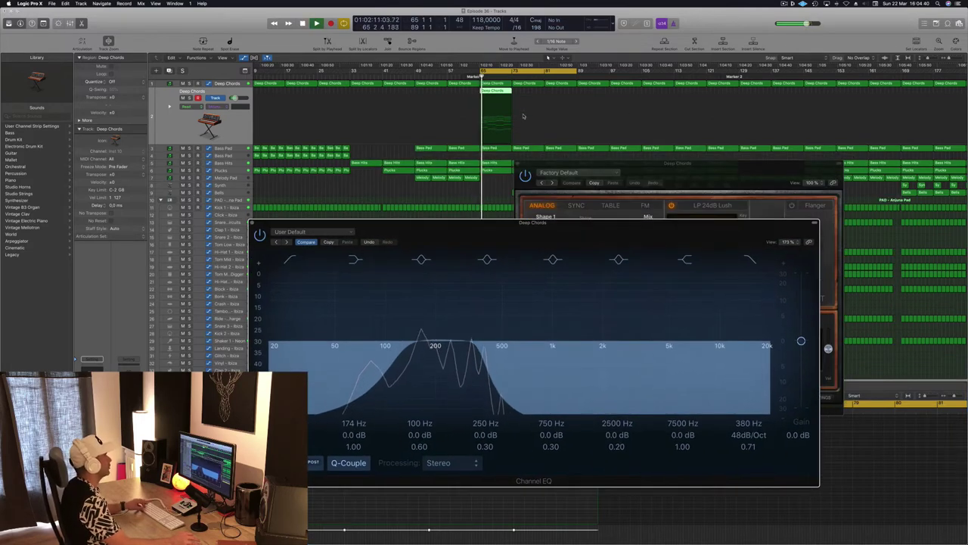
left_click_drag(494, 90, 525, 90)
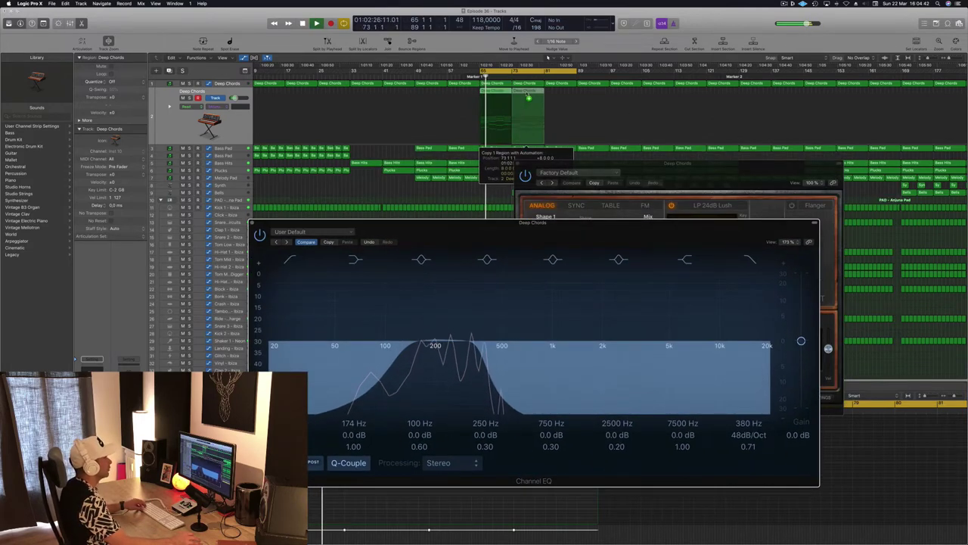
Close the Deep Chords Retro Synth window, reposition its Channel EQ window and replay the cycle section.
left_click_drag(702, 166, 731, 162)
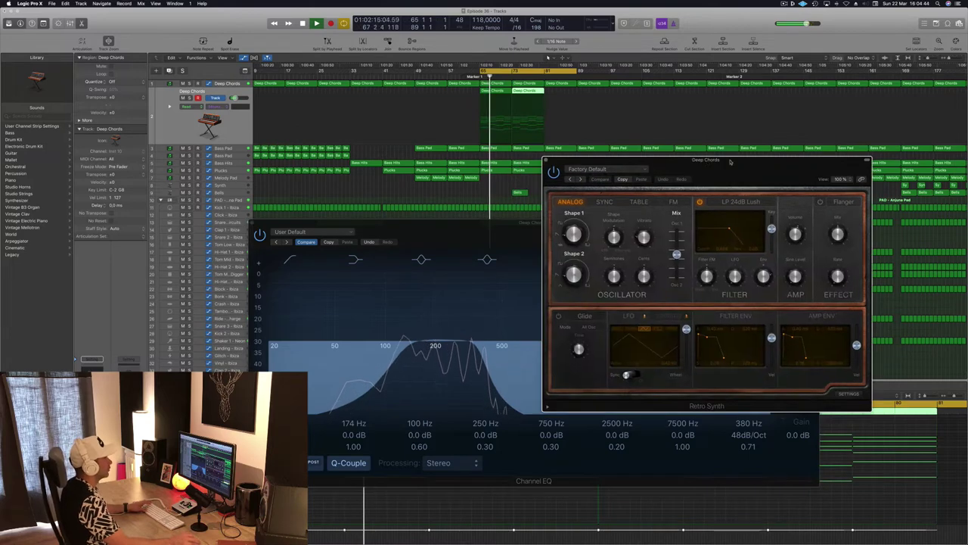
left_click(547, 160)
left_click_drag(494, 236, 560, 200)
key("space")
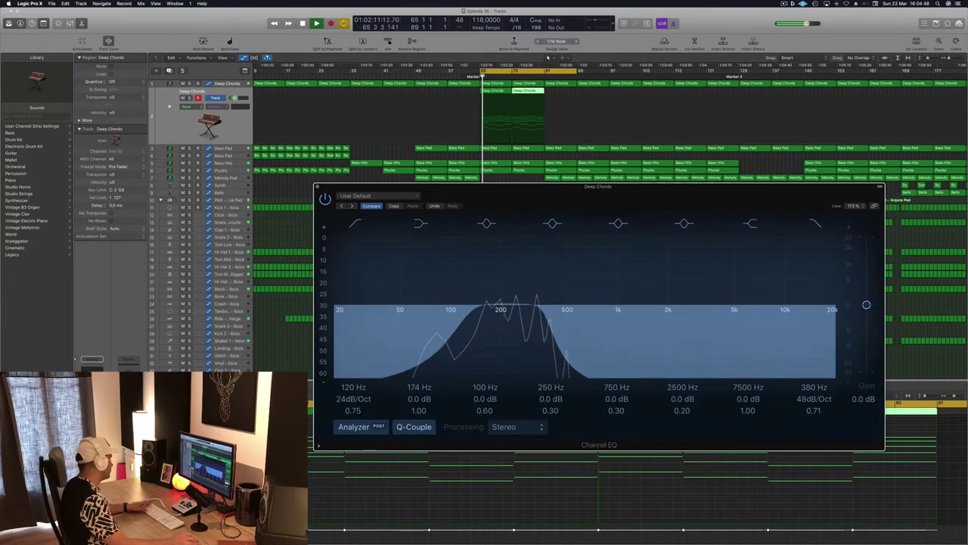
Open the Compressor on the Deep Chords track and set its side chain to Bus 8, fed by the Ibiza kicks.
left_click(527, 90)
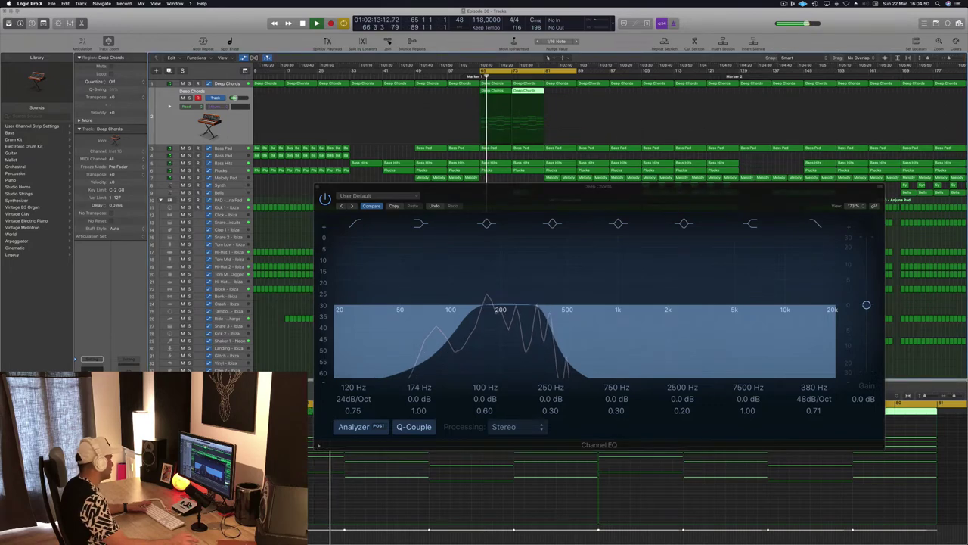
left_click(92, 422)
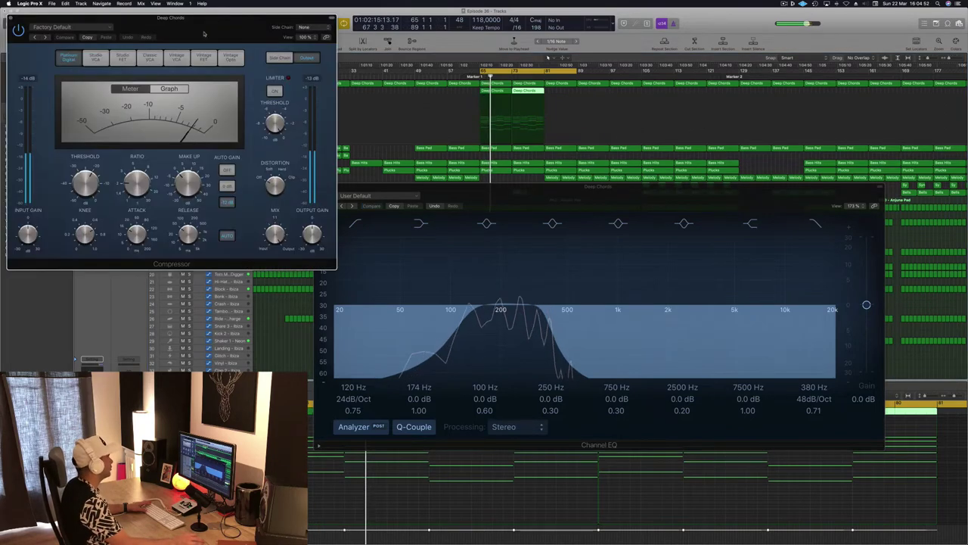
left_click_drag(206, 33, 356, 71)
left_click(458, 66)
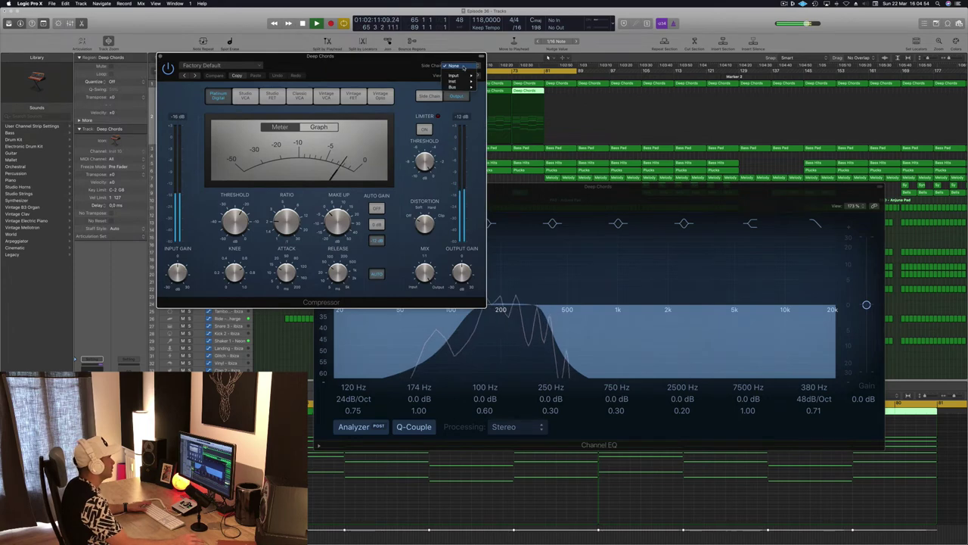
mouse_move(459, 87)
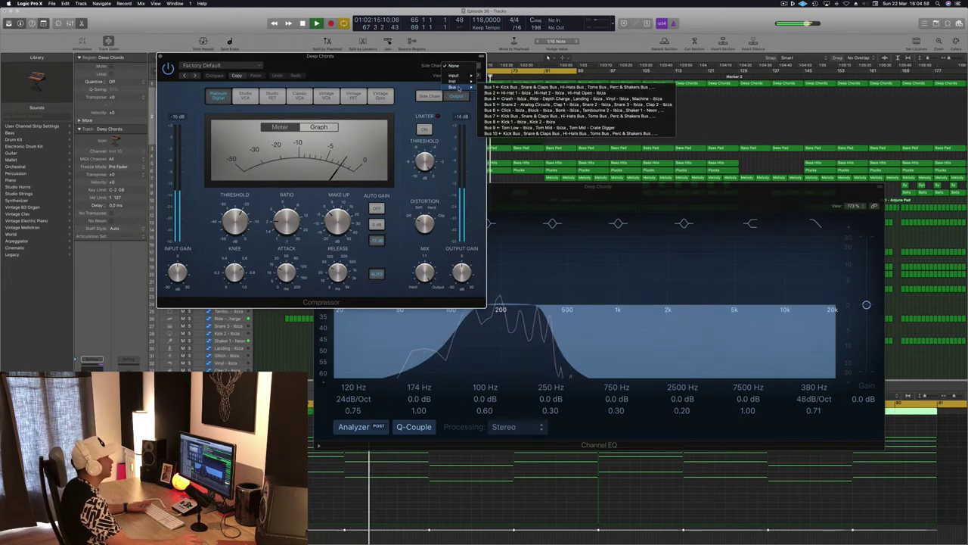
left_click(545, 121)
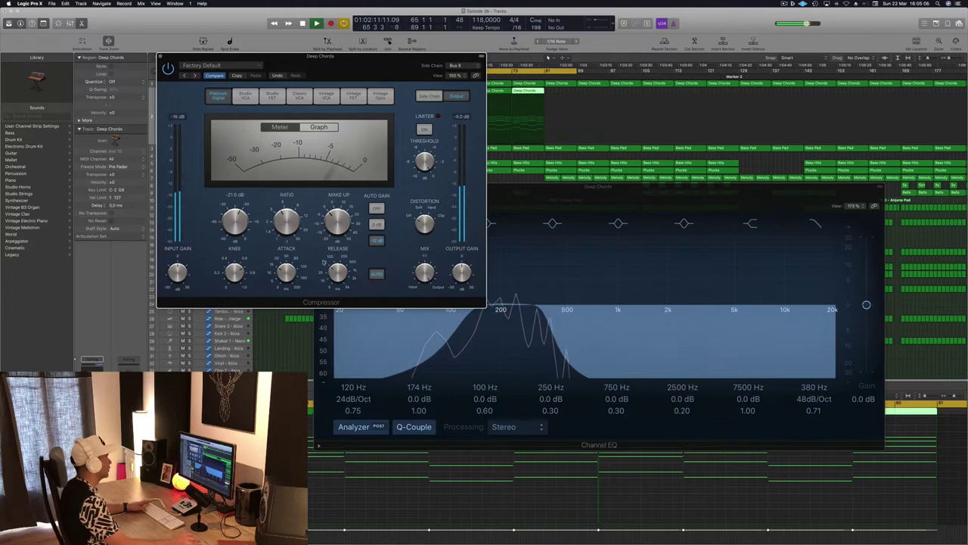
In the Channel EQ, set the low cut to 91 Hz, high cut to 325 Hz, and the 250 Hz bell to 280 Hz, -1.0 dB.
left_click_drag(547, 321, 536, 321)
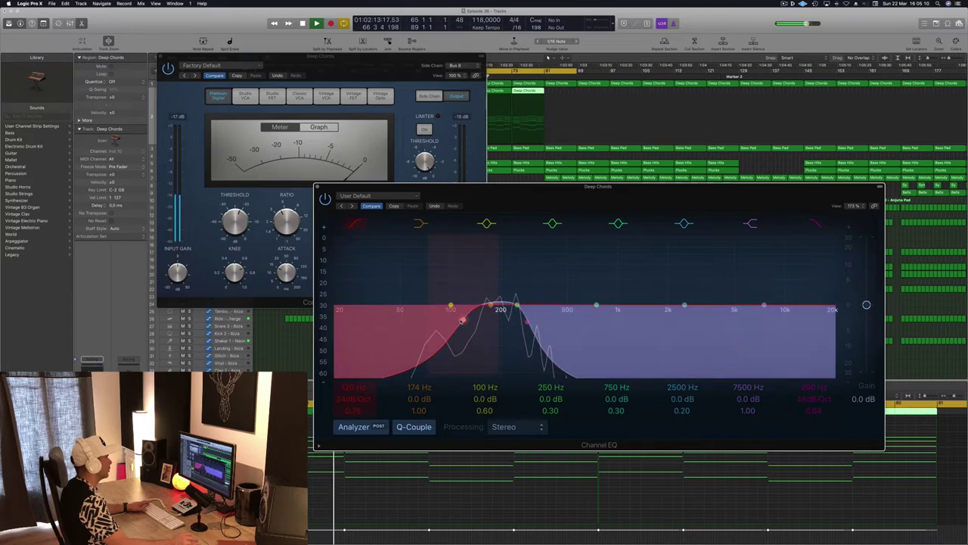
mouse_move(457, 321)
left_mouse_down()
mouse_move(407, 324)
mouse_move(461, 322)
mouse_move(440, 322)
left_mouse_up()
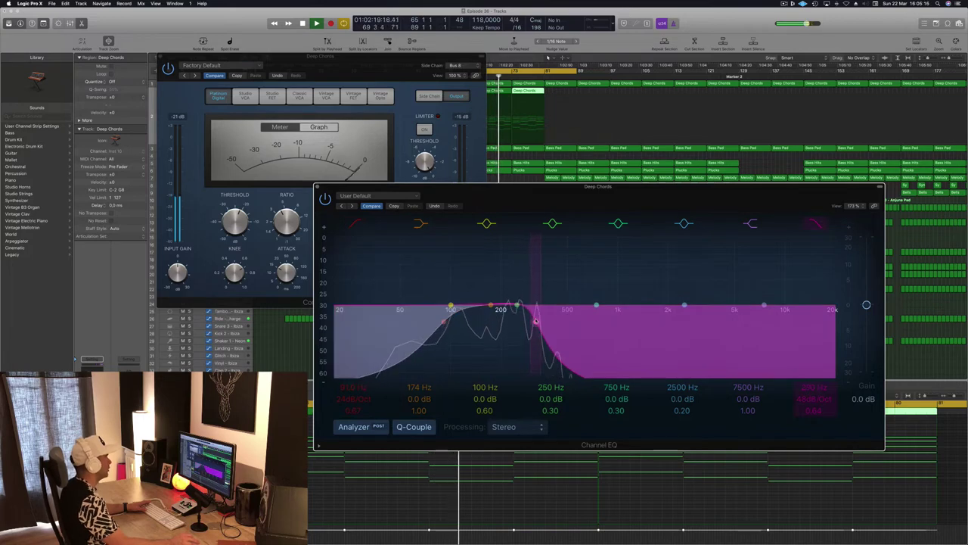
left_click_drag(517, 306, 515, 311)
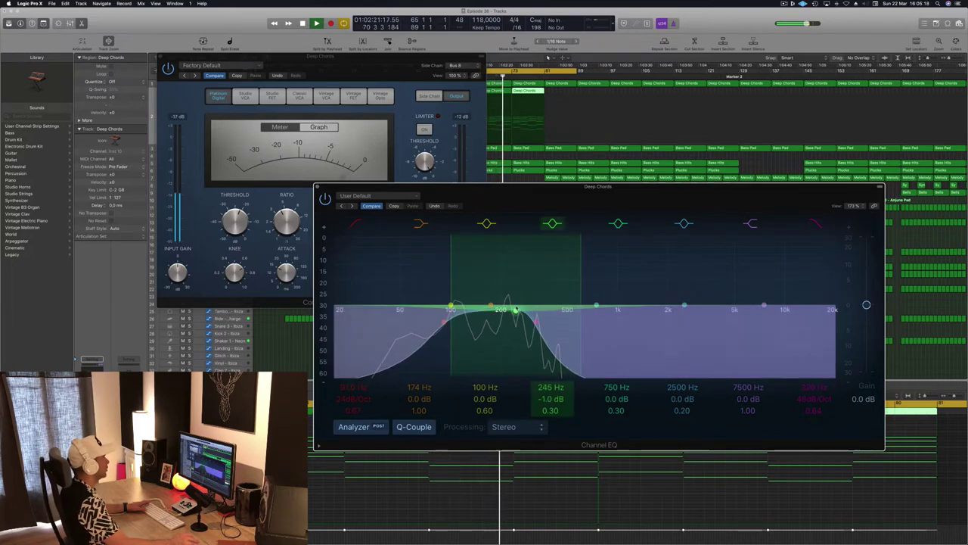
Move the Channel EQ aside, close the Compressor window and restart playback of the cycle section.
left_click_drag(507, 186, 569, 175)
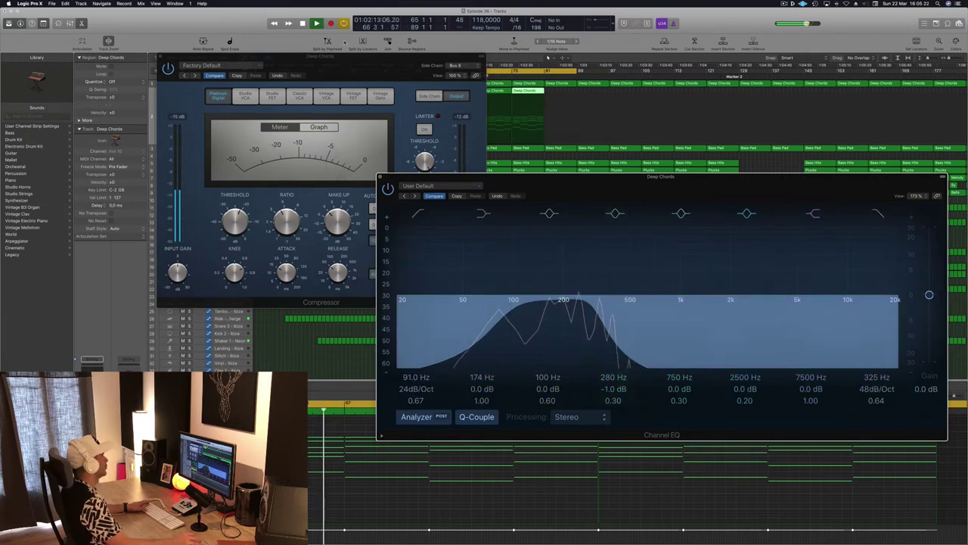
left_click_drag(180, 61, 405, 72)
key("space")
key("space")
left_click(385, 69)
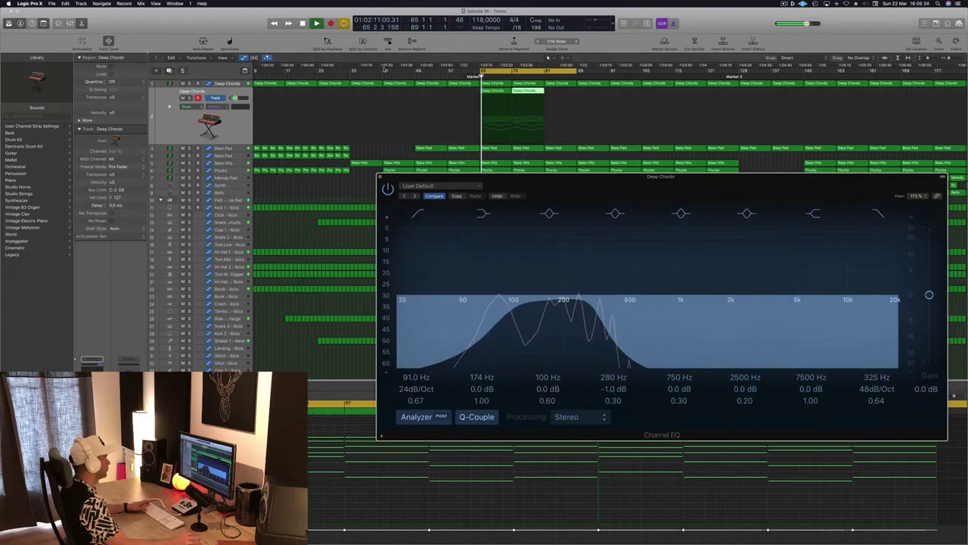
Select both Deep Chords regions and open the track's Retro Synth beside the Channel EQ, replaying the loop.
left_click(195, 121)
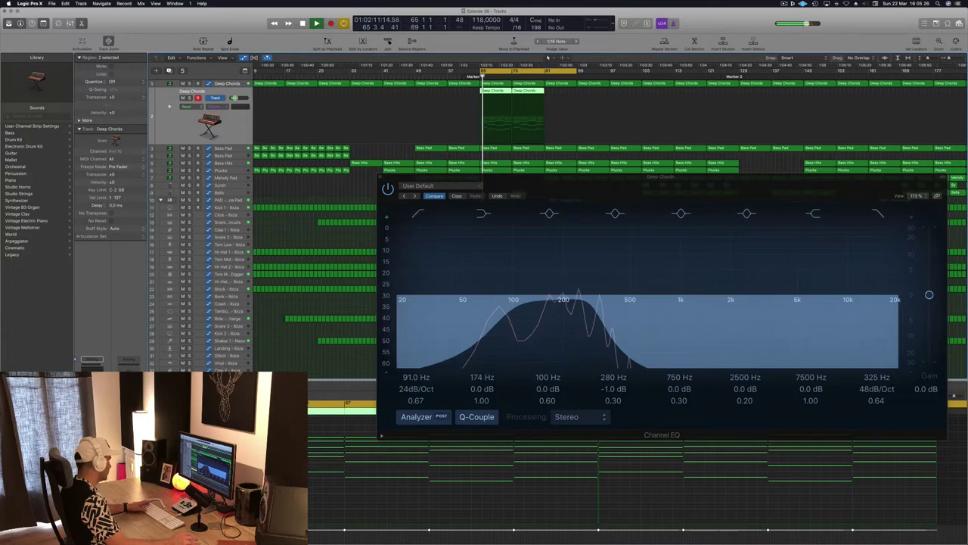
left_click(93, 398)
left_click_drag(622, 161, 112, 153)
key("space")
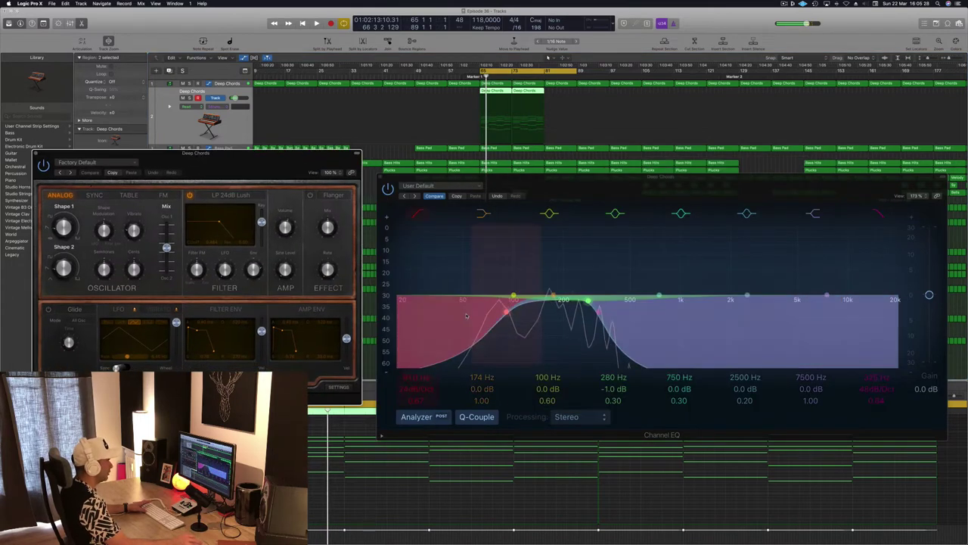
key("space")
Reset the 280 Hz EQ bell to 0 dB at 1560 Hz and set the high cut to 295 Hz with Q 0.60.
left_click_drag(601, 314, 688, 308)
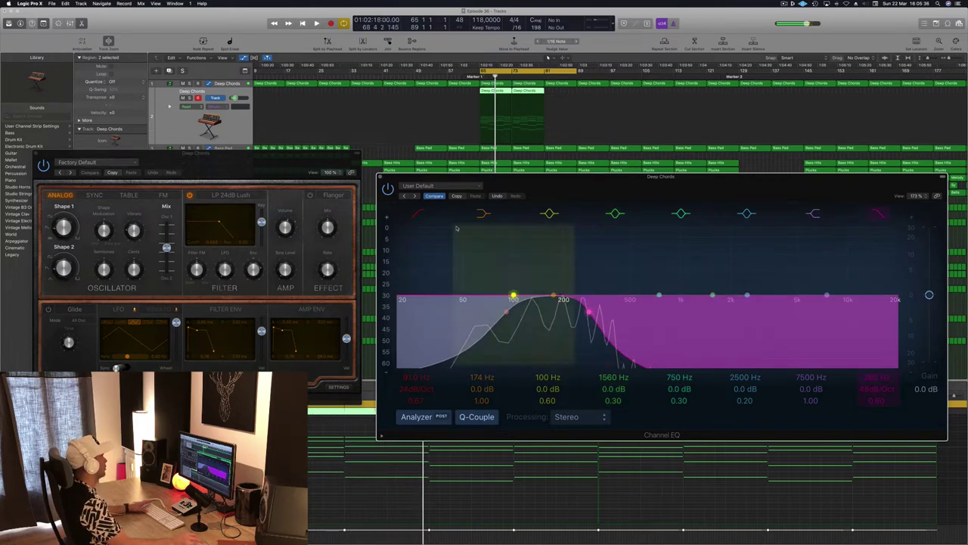
left_click(234, 168)
left_click_drag(235, 168, 386, 206)
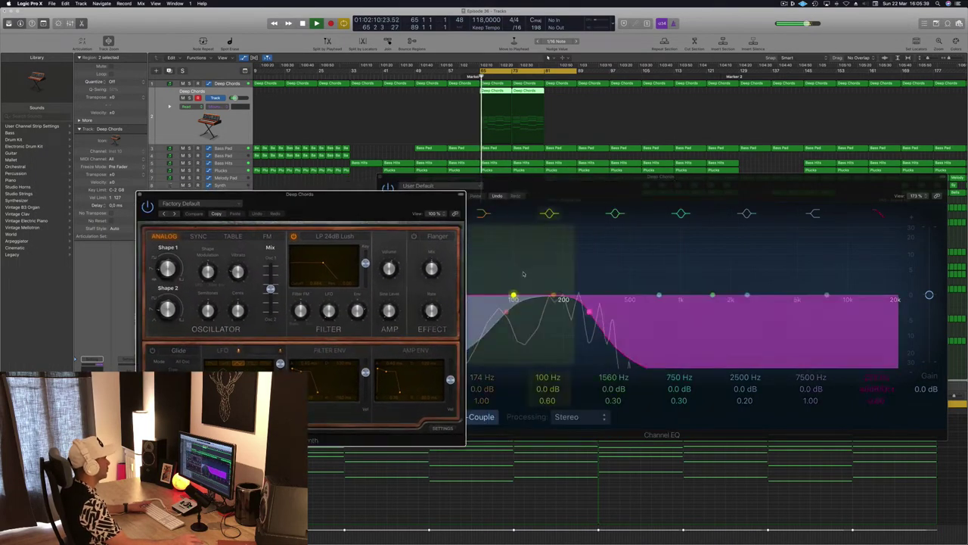
left_click(592, 315)
Audition Retro Synth presets such as Antimatter Synth, Bright Cycle and Deep Sigh, and load Digicream.
left_click_drag(292, 206, 257, 149)
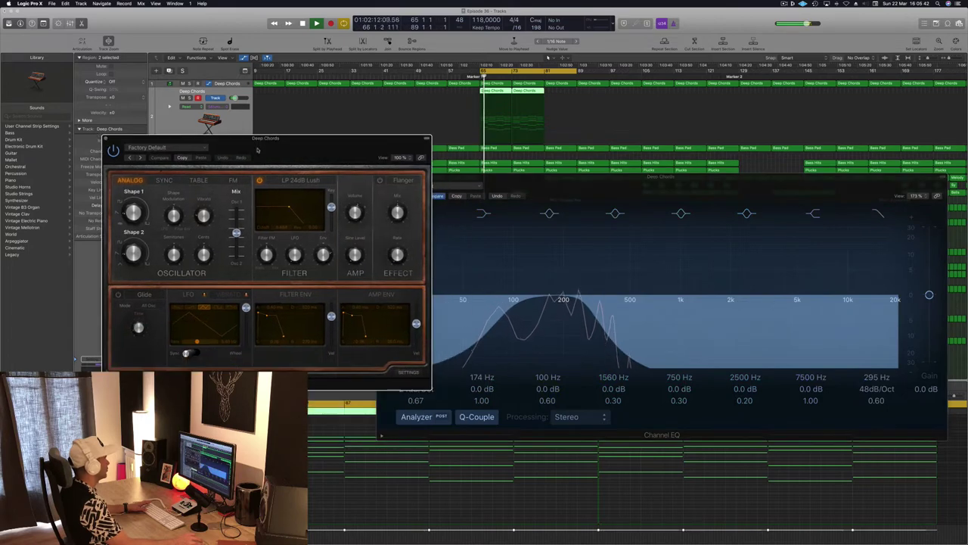
left_click(139, 158)
left_click(138, 157)
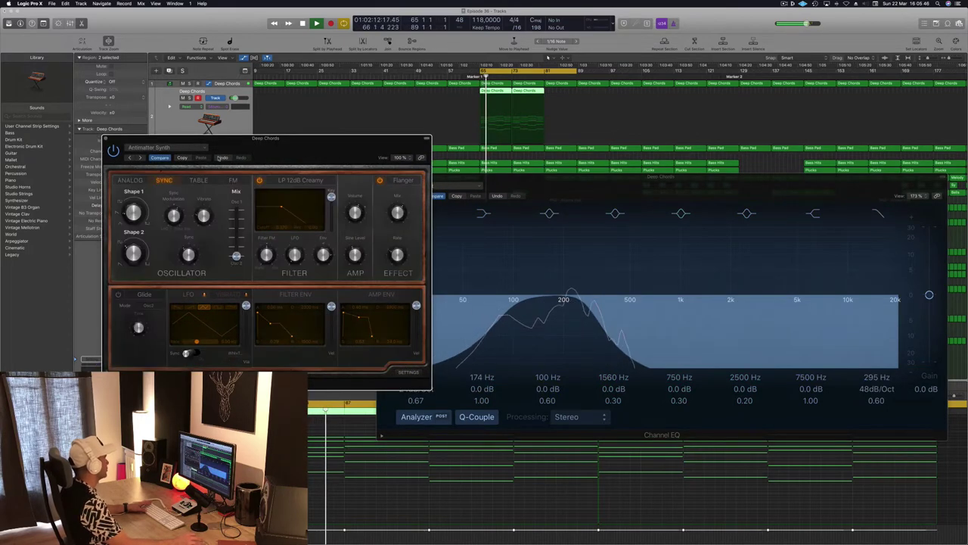
left_click(169, 142)
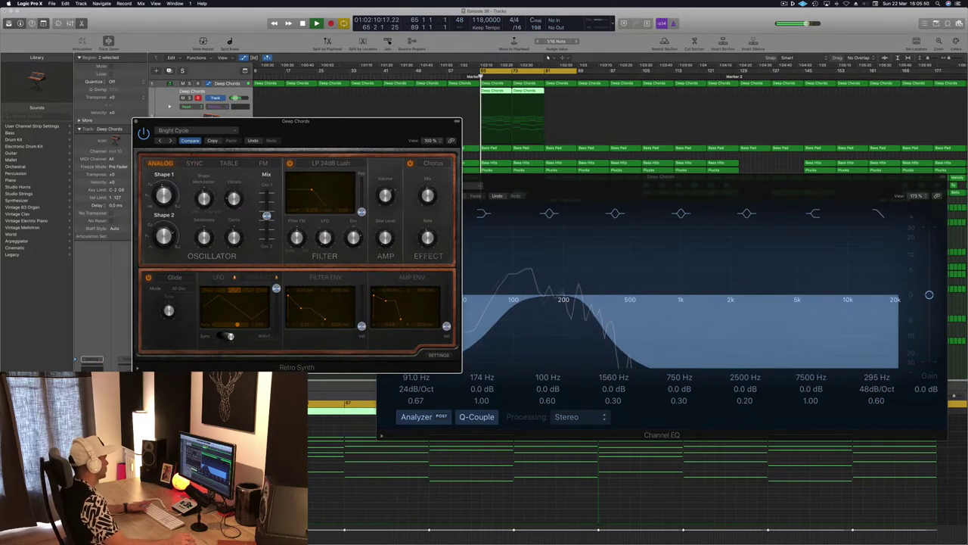
left_click(219, 92)
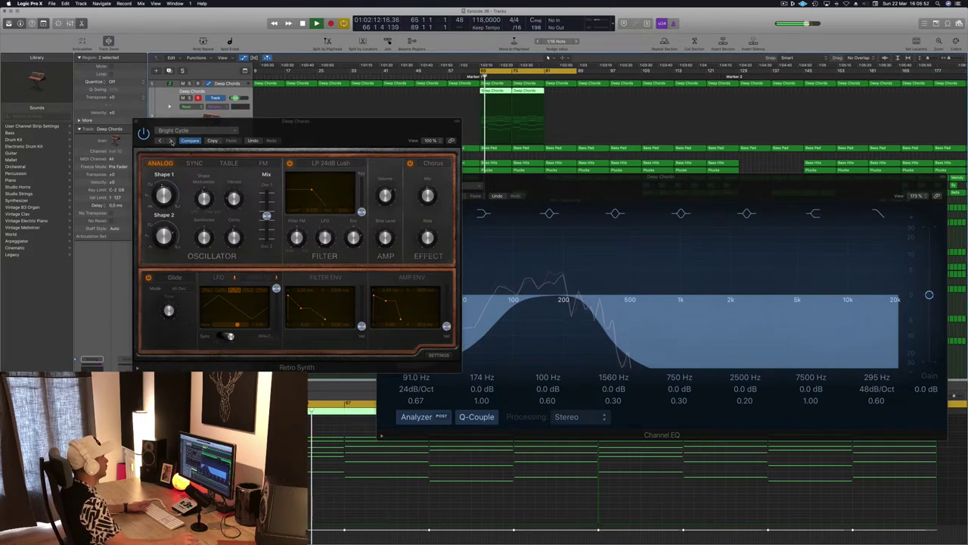
left_click(171, 142)
left_click(171, 141)
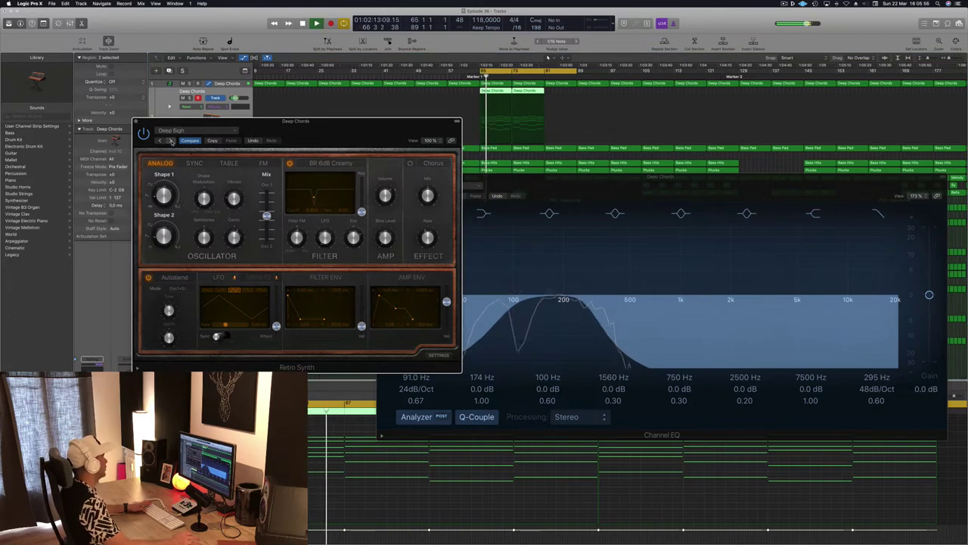
left_click(171, 141)
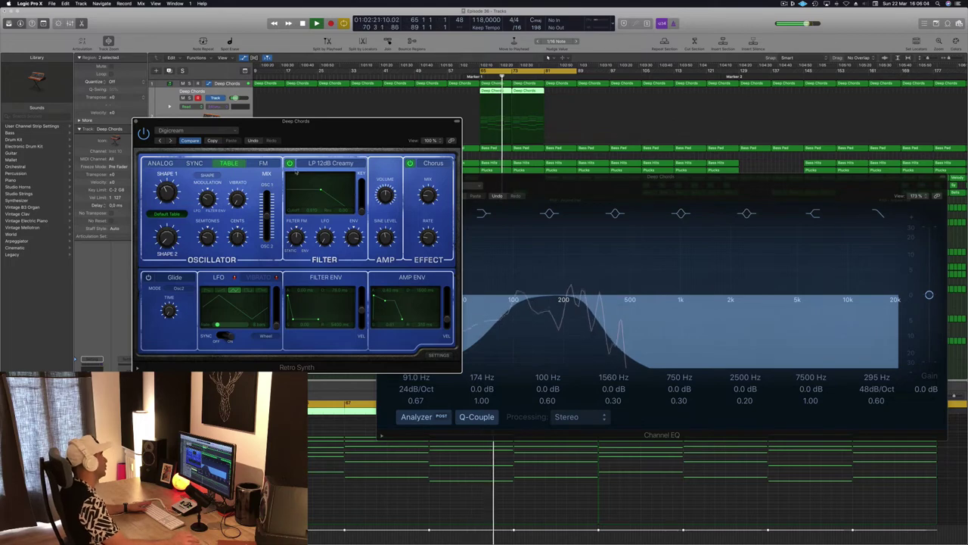
Compare other Retro Synth oscillator engines, including FM and Analog, and return to the Table engine.
left_click(264, 164)
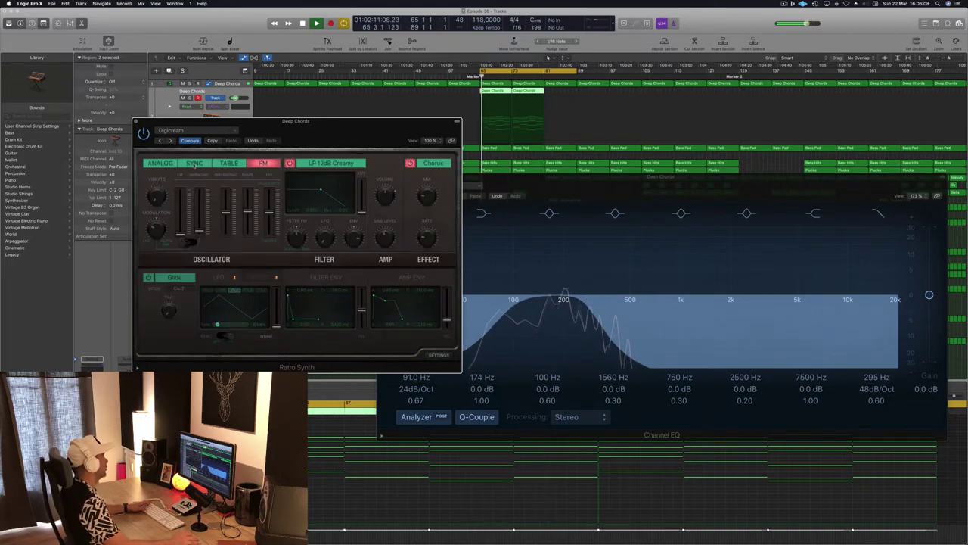
left_click(194, 164)
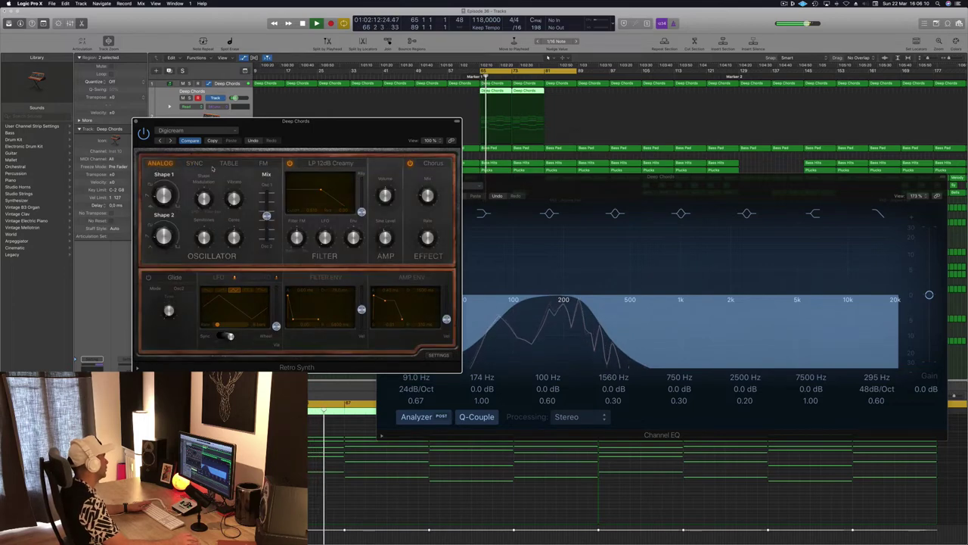
left_click(228, 163)
key("space")
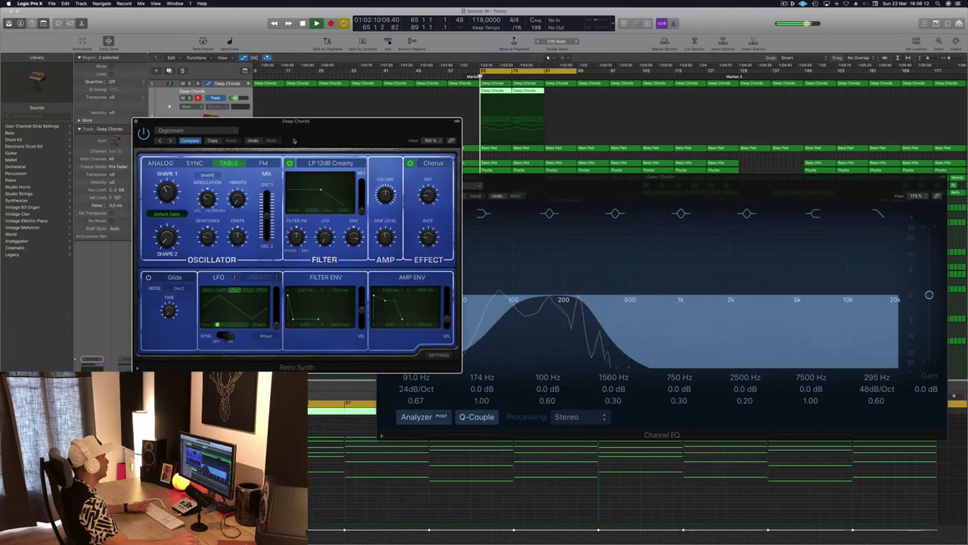
Move the Retro Synth clear of the Channel EQ and set the EQ's high cut to 305 Hz with Q 0.64.
left_click_drag(349, 122, 340, 89)
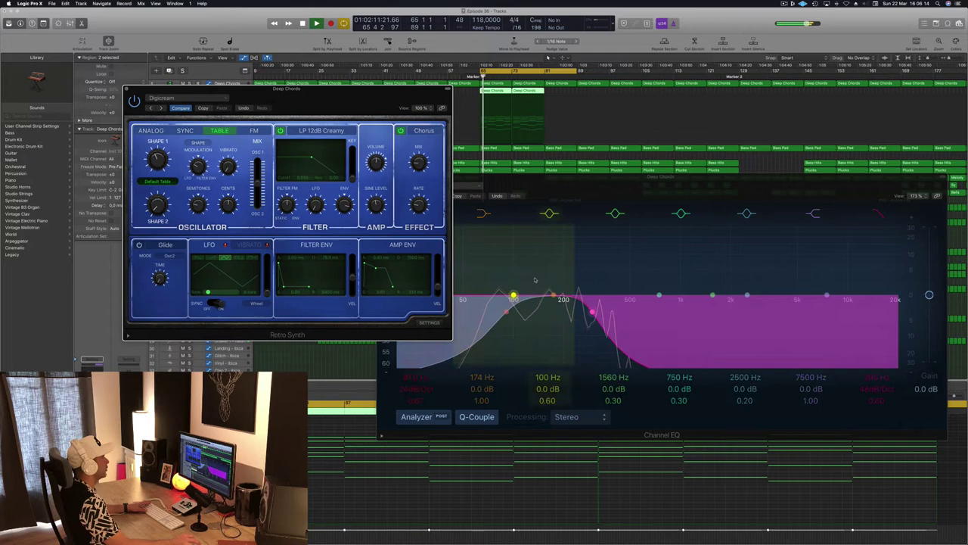
left_click(575, 303)
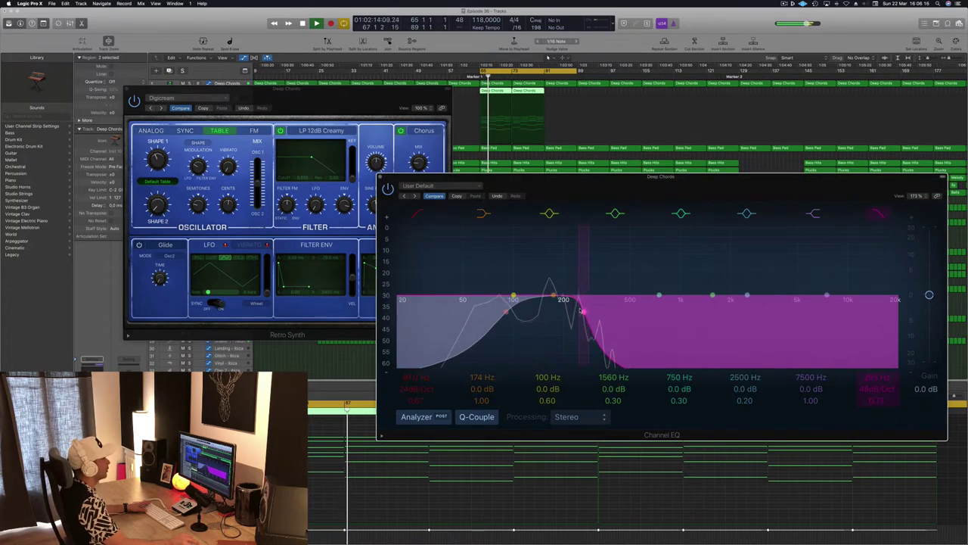
mouse_move(583, 310)
left_mouse_down()
mouse_move(651, 310)
mouse_move(600, 311)
left_mouse_up()
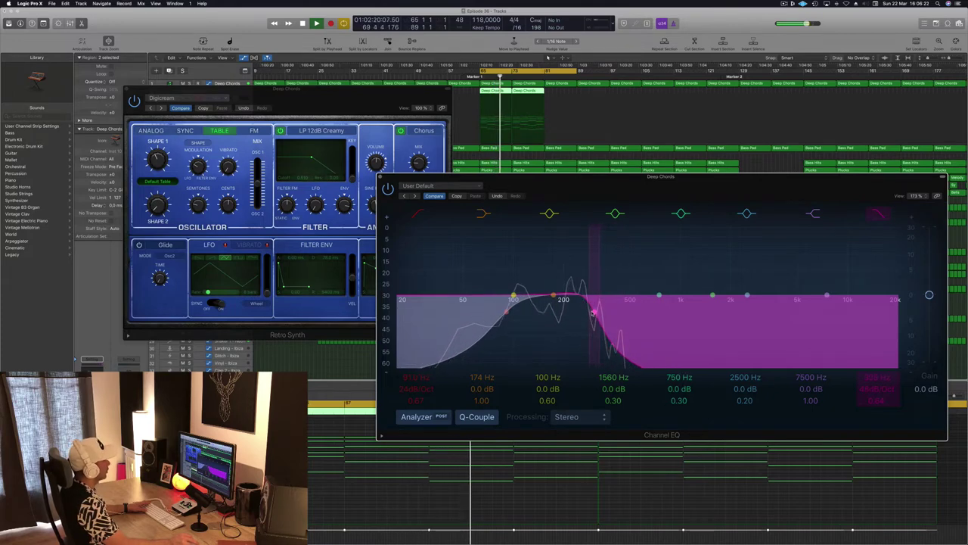
Close the Deep Chords track's Retro Synth and Channel EQ windows.
left_click(151, 98)
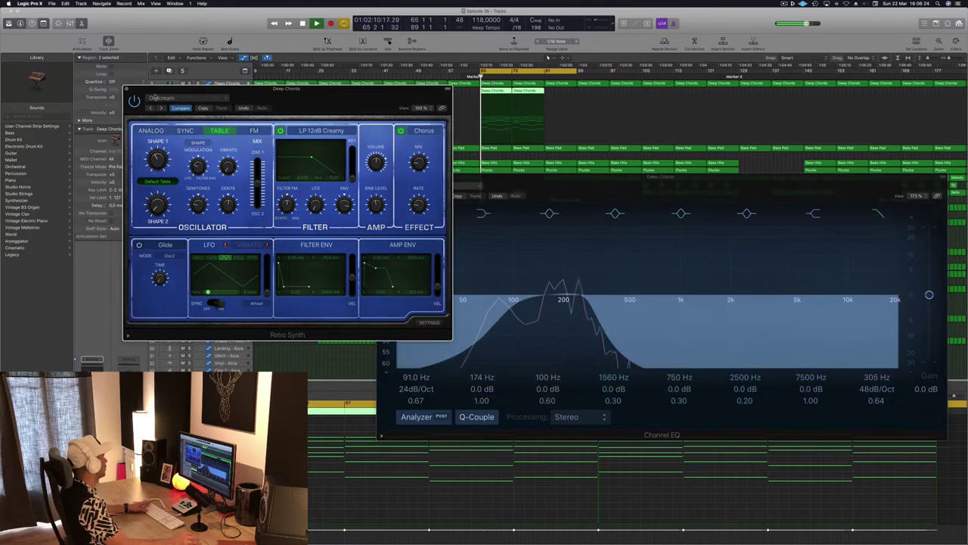
left_click(128, 89)
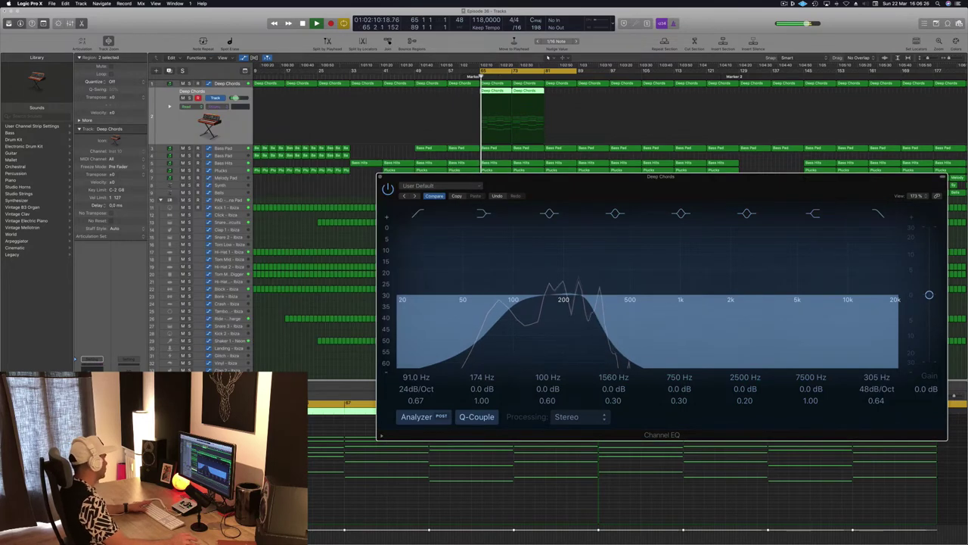
left_click(381, 177)
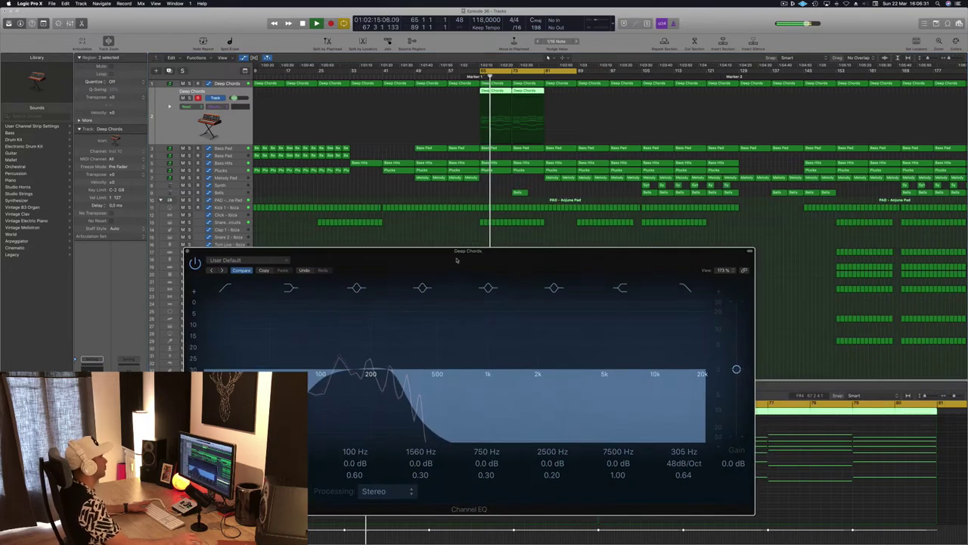
left_click_drag(382, 179, 189, 255)
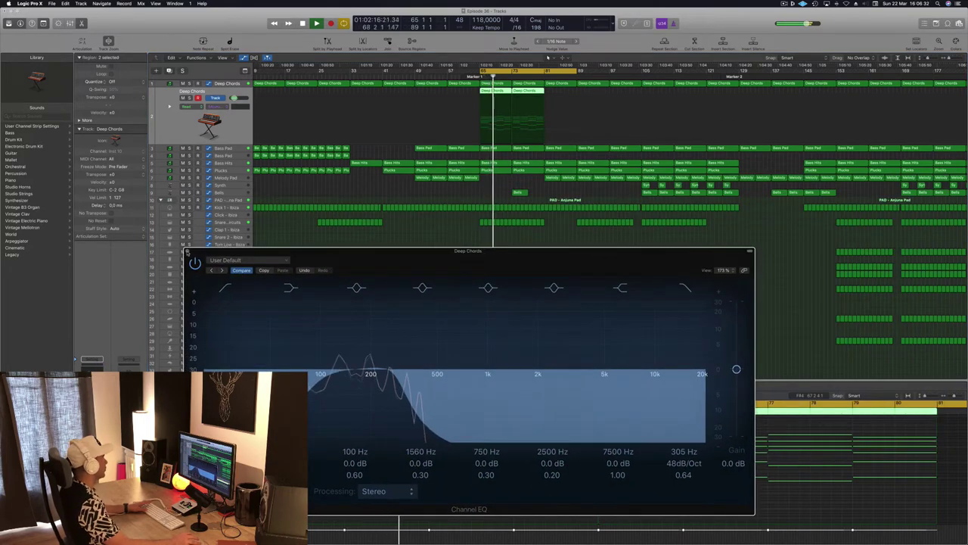
left_click(190, 252)
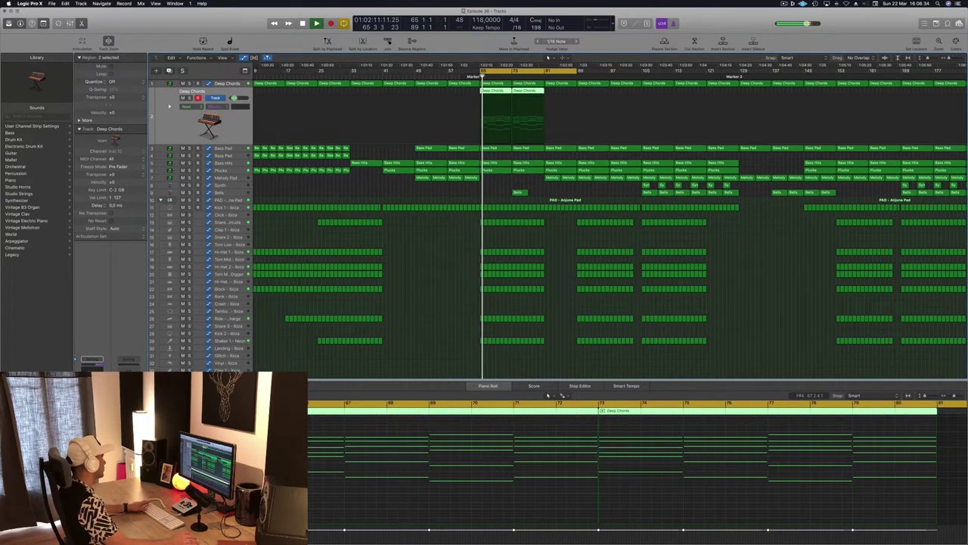
Toggle the Deep Chords track's mute and replay the cycle section to judge the chords in the mix.
key("m")
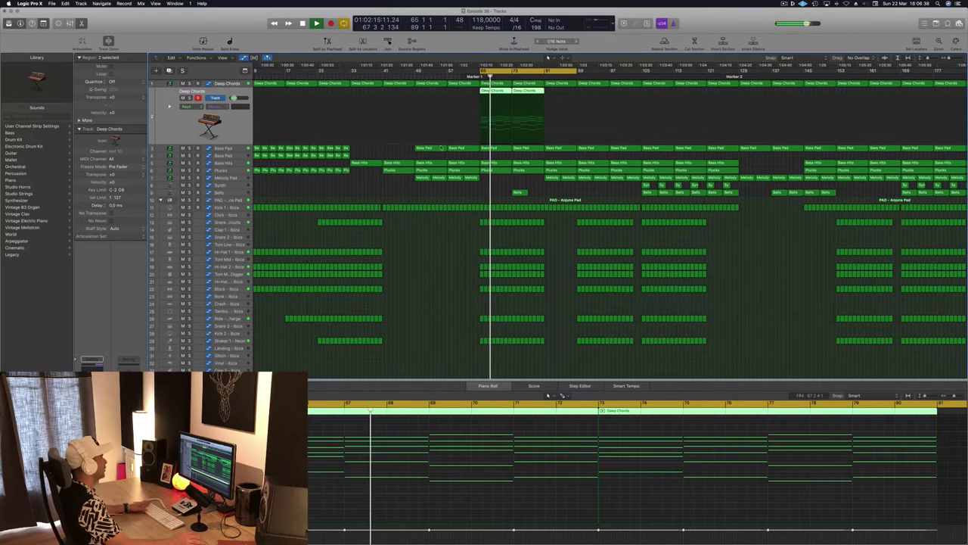
key("space")
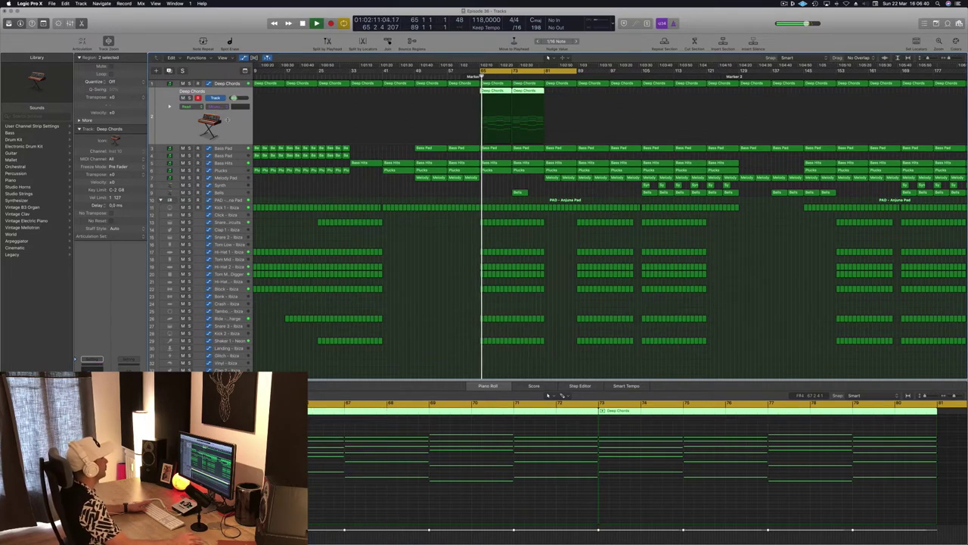
Duplicate the Bass Hits track during cycle playback and copy its bar 65 region onto the duplicate.
left_click(238, 148)
key("space")
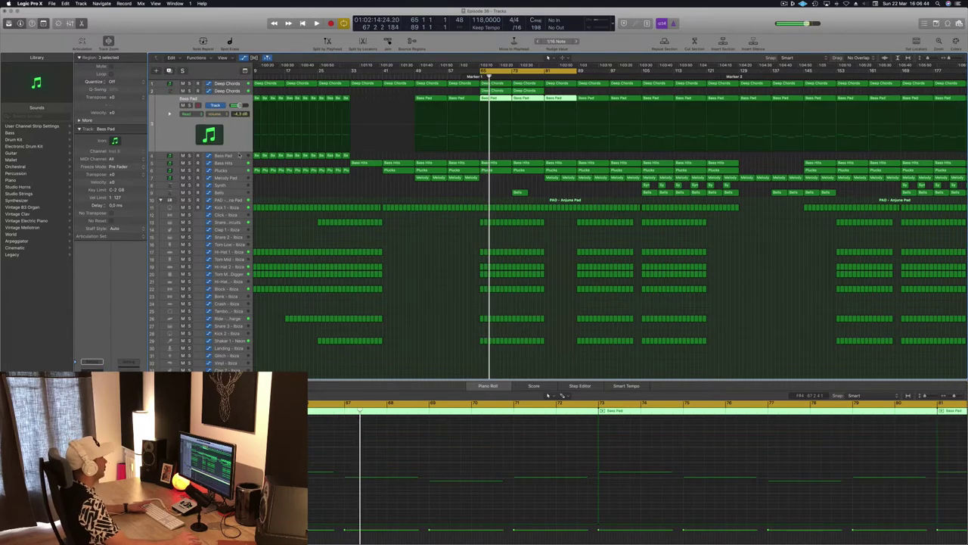
left_click(231, 163)
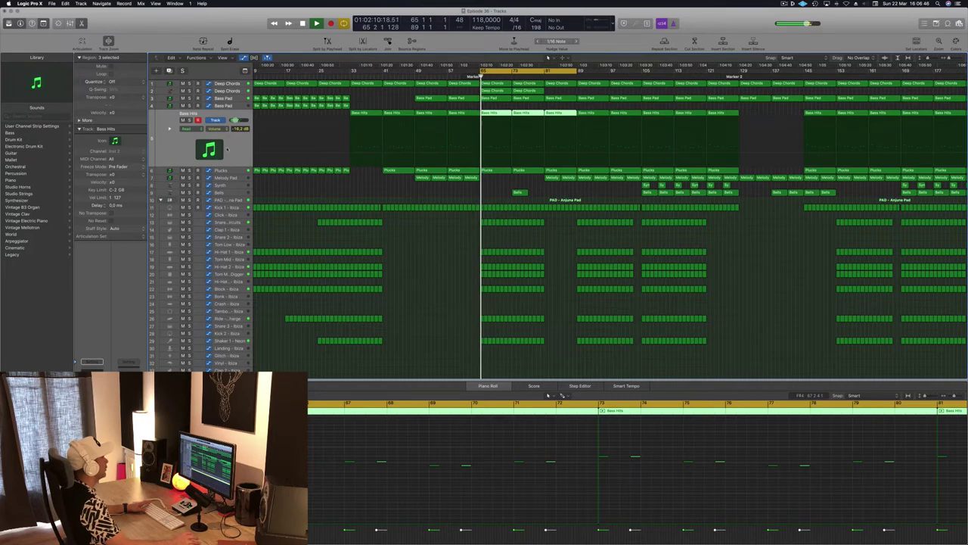
left_click(492, 114)
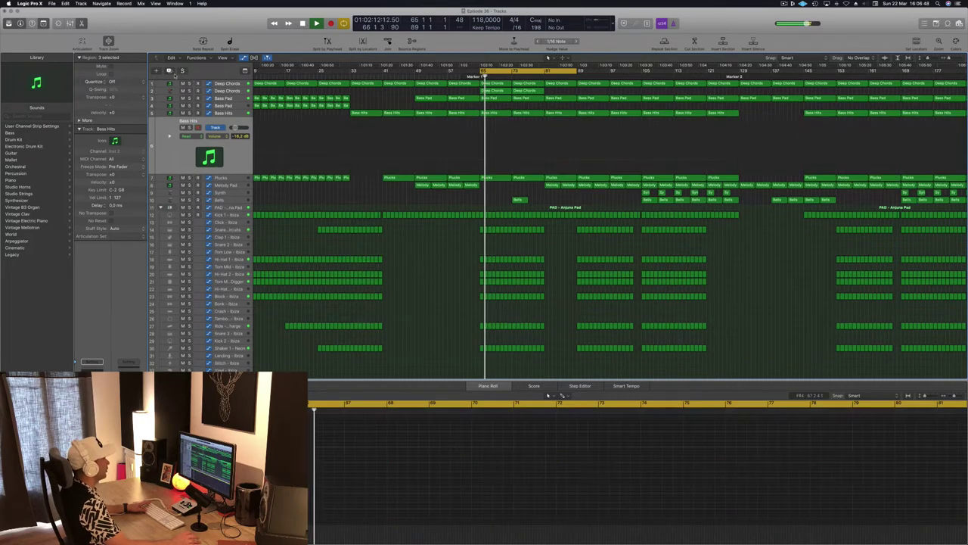
key("space")
mouse_move(497, 115)
left_mouse_down()
mouse_move(498, 131)
mouse_move(495, 124)
left_mouse_up()
Shift all notes in the copied Bass Hits region about half a bar later in the Piano Roll.
scroll(788, 516, "left", 4)
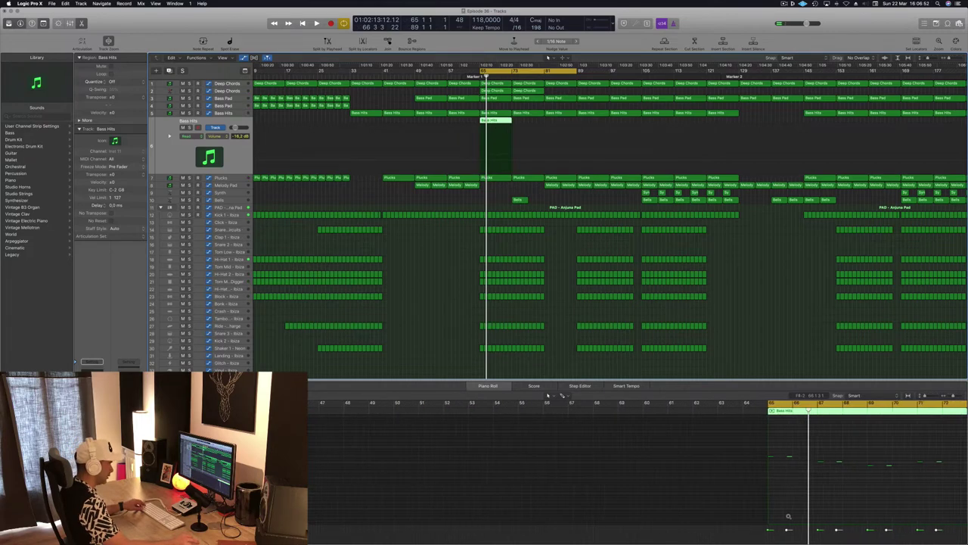
scroll(788, 516, "right", 3)
left_click_drag(701, 441, 962, 484)
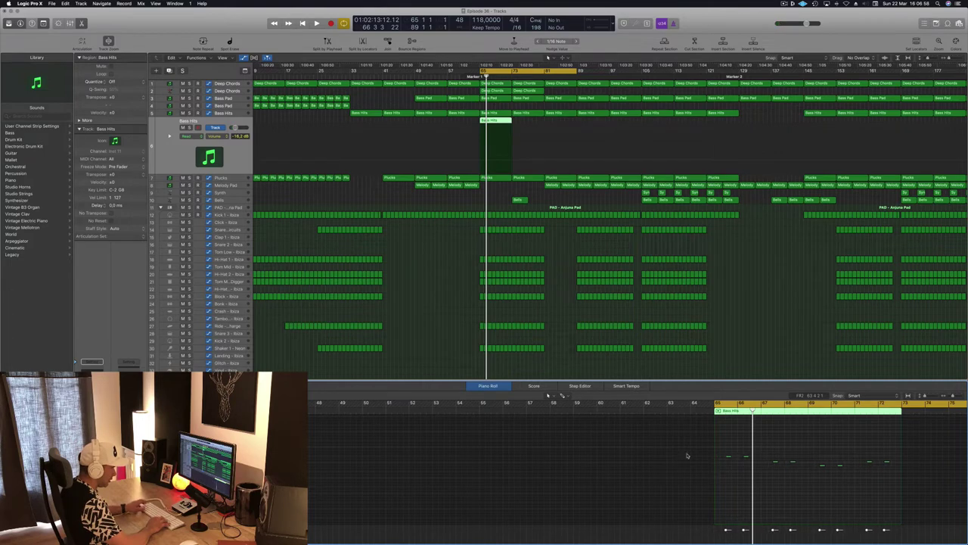
Play back the shifted Bass Hits region and copy it to bar 73 on the same track.
key("space")
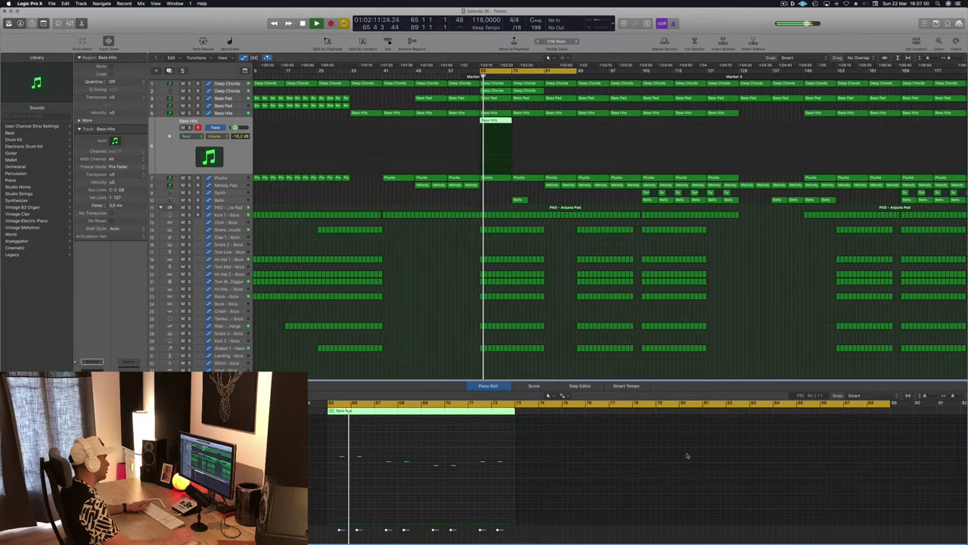
left_click(237, 159)
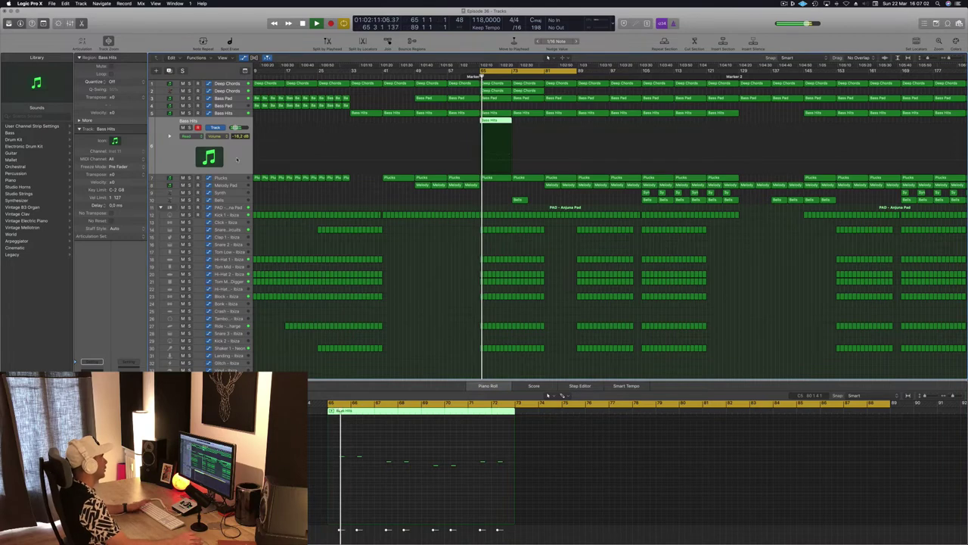
mouse_move(500, 126)
left_mouse_down()
mouse_move(530, 126)
mouse_move(518, 127)
left_mouse_up()
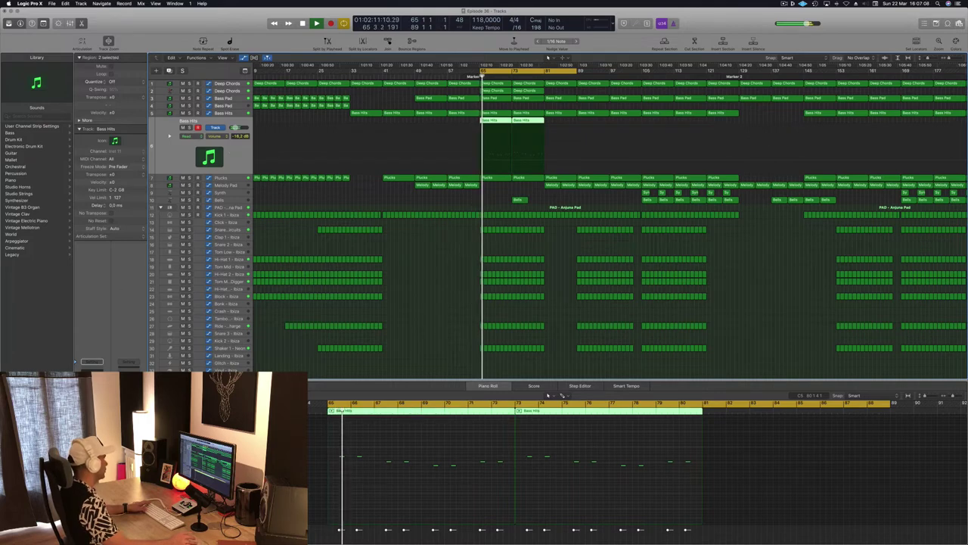
Open Sylenth1 on the duplicated Bass Hits track and restart cycle playback.
left_click(92, 395)
key("space")
key("space")
left_click_drag(161, 34, 236, 34)
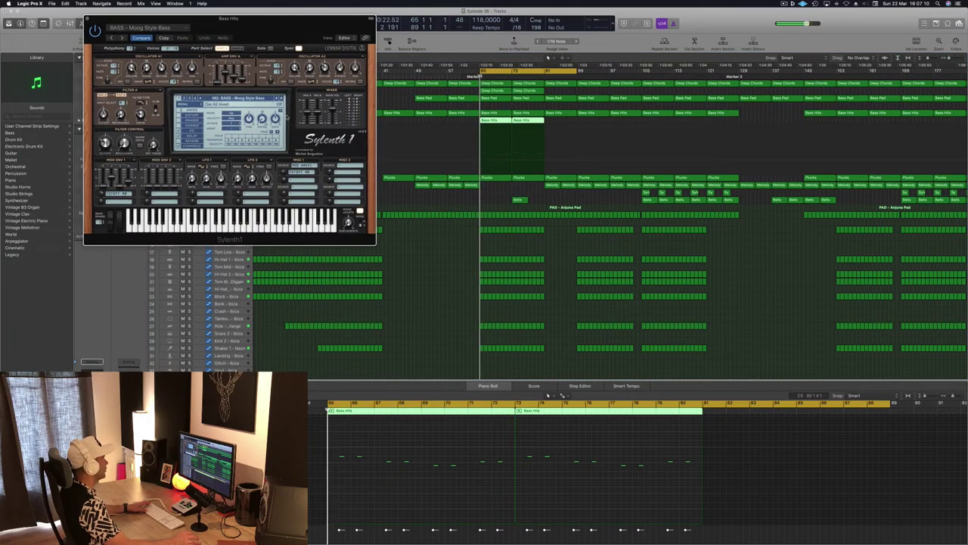
Audition Sylenth1's preceding bass presets from Moog Bass back to Long Bass and move its window clear of the track headers.
left_click(277, 99)
left_click(277, 99)
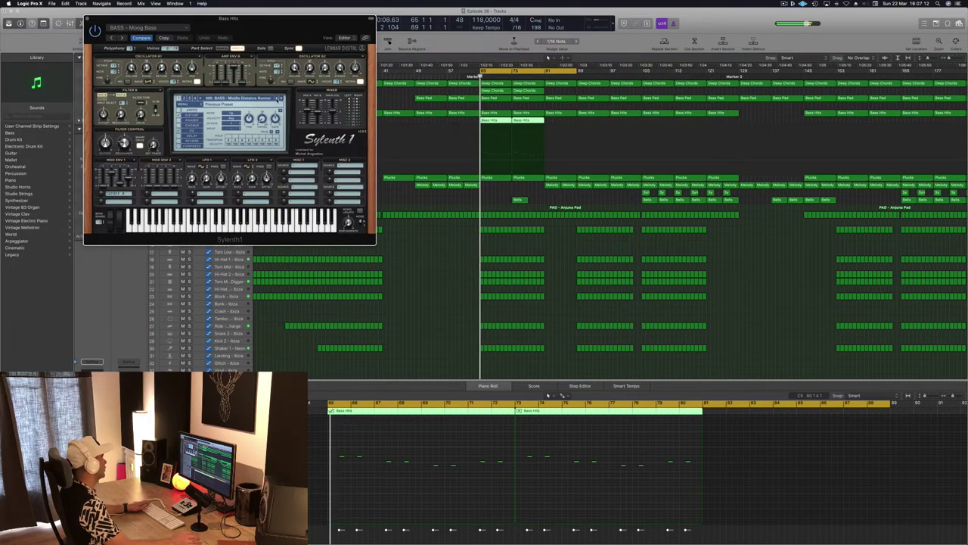
left_click(277, 99)
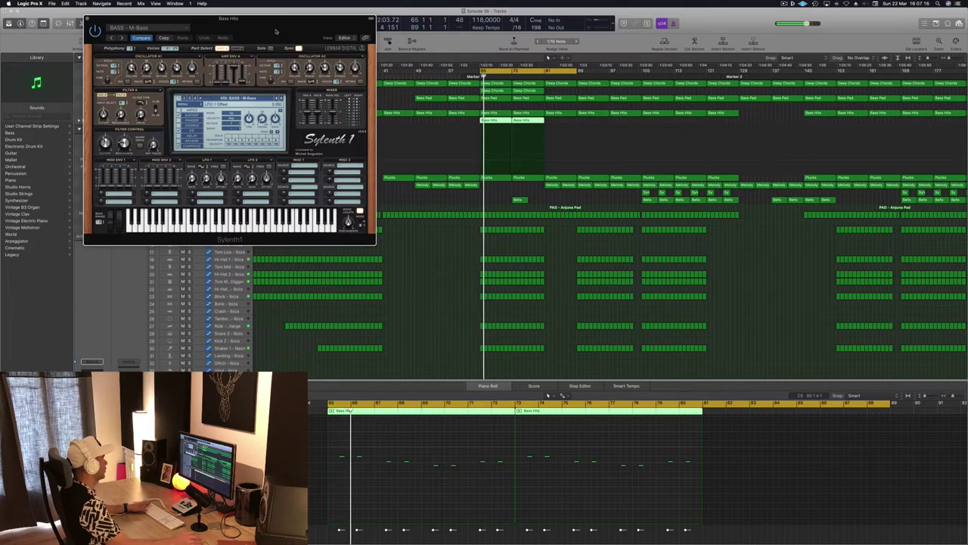
left_click_drag(276, 31, 770, 176)
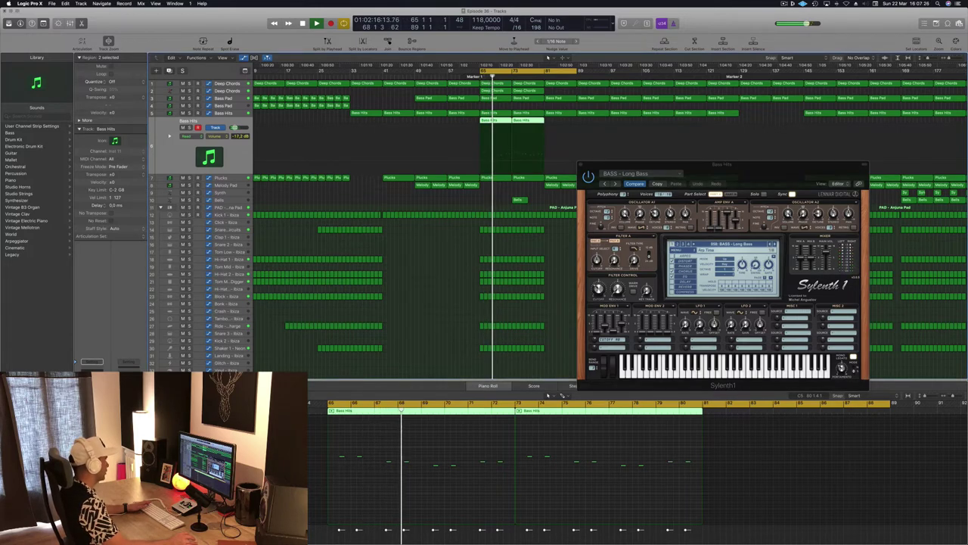
Audition further bass presets backwards from Let Go through High Pass Bassline and Heavy House, replaying the cycle between changes.
key("space")
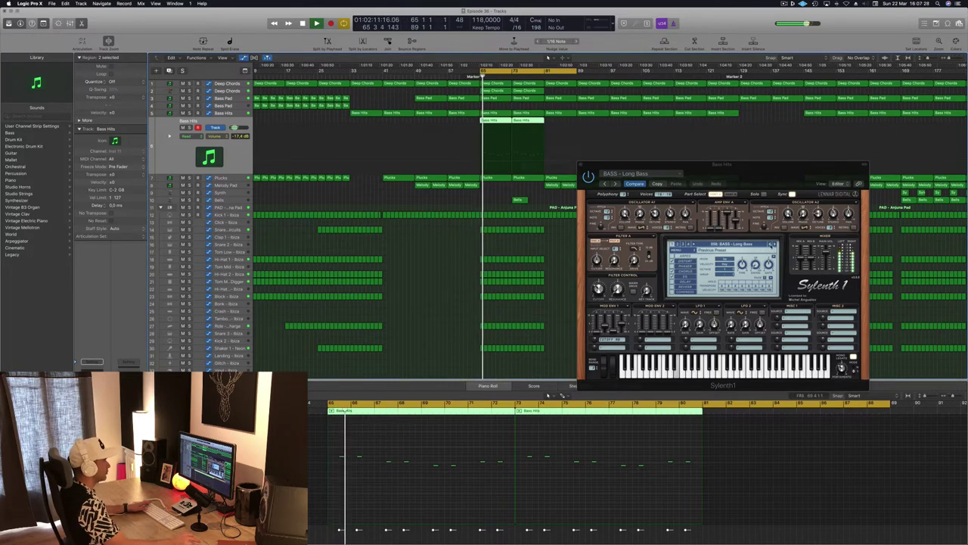
key("space")
left_click(770, 245)
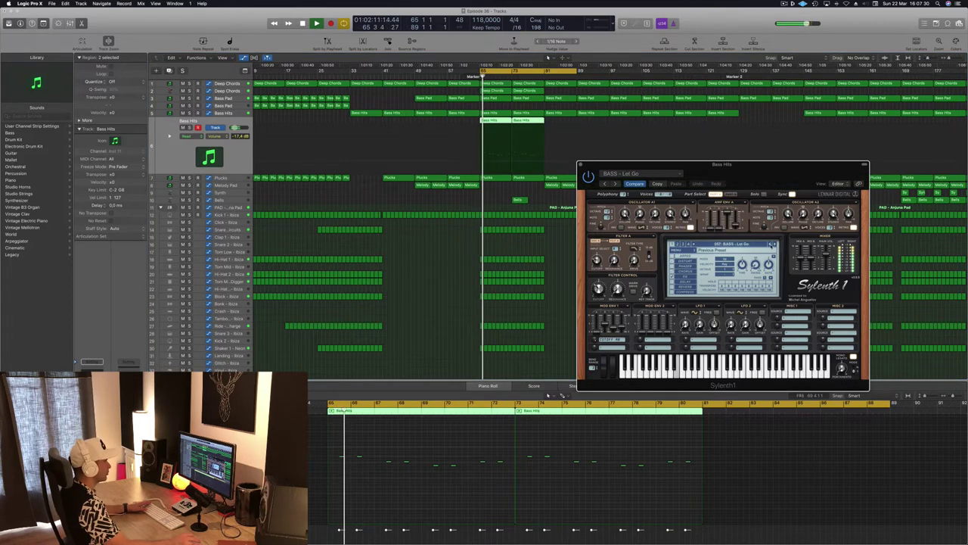
key("space")
left_click(770, 244)
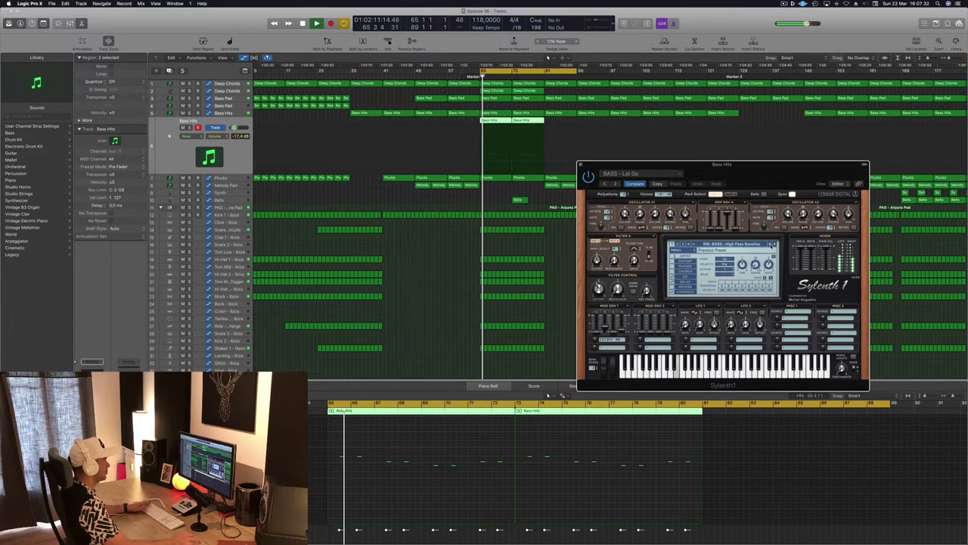
key("space")
left_click(771, 245)
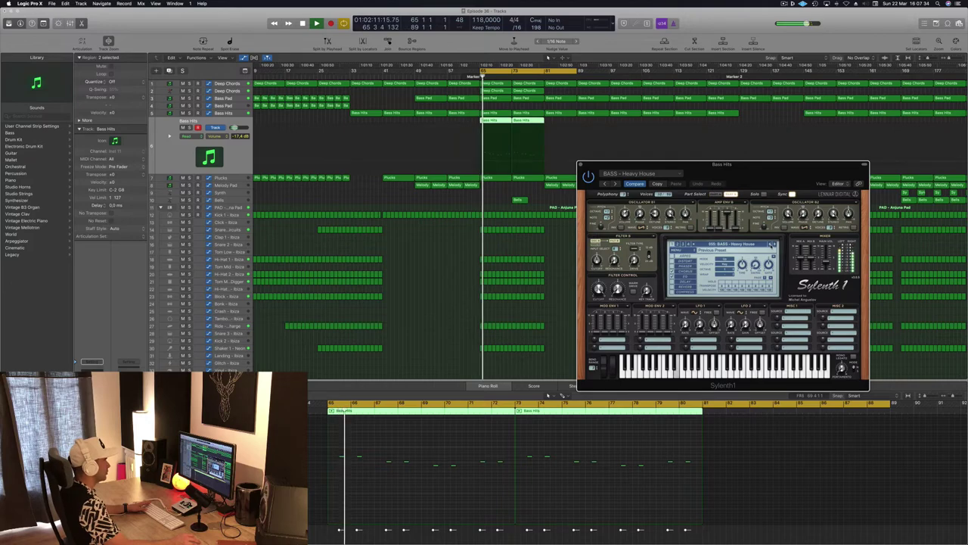
key("space")
left_click(771, 244)
key("space")
left_click(771, 244)
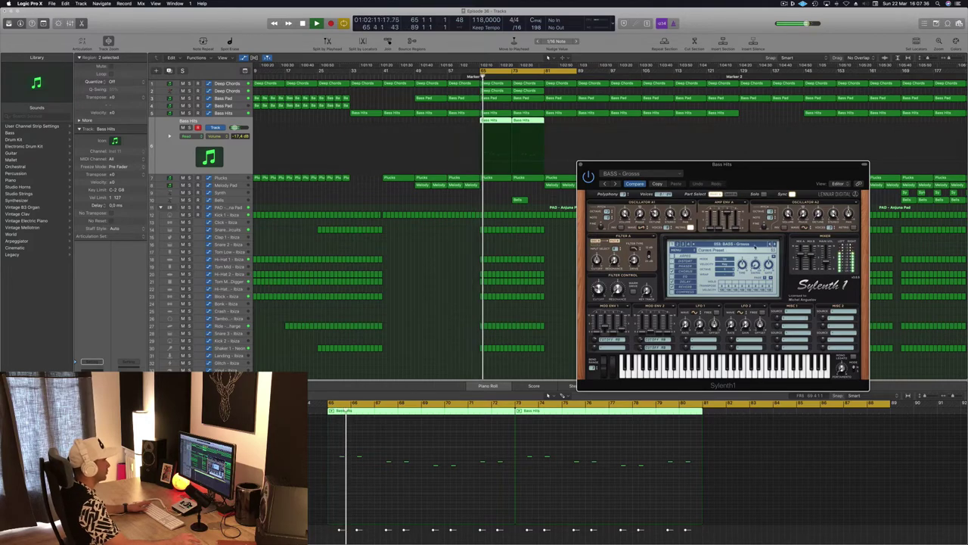
Load the Acid Bass preset, advance through Atlantis to the Bass Pad preset, and close Sylenth1.
left_click(755, 247)
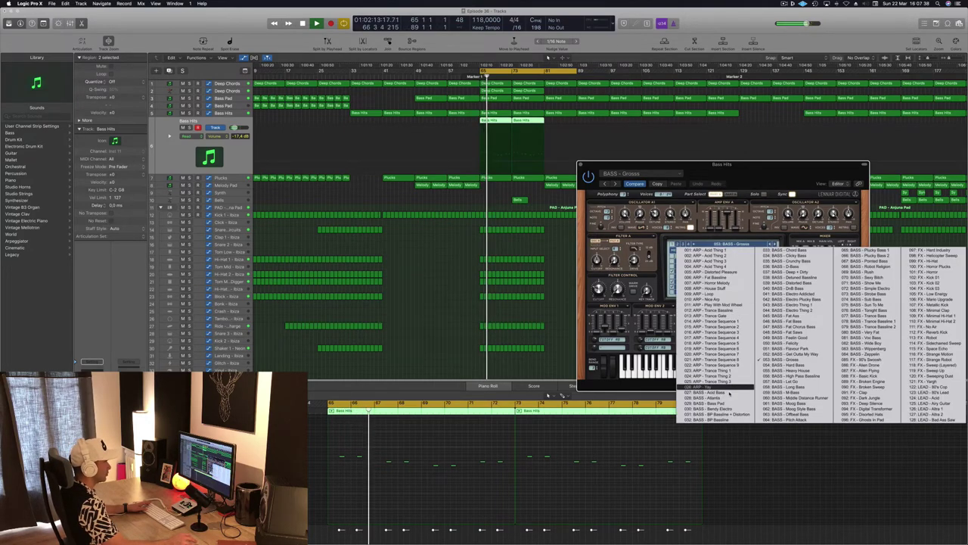
left_click(729, 392)
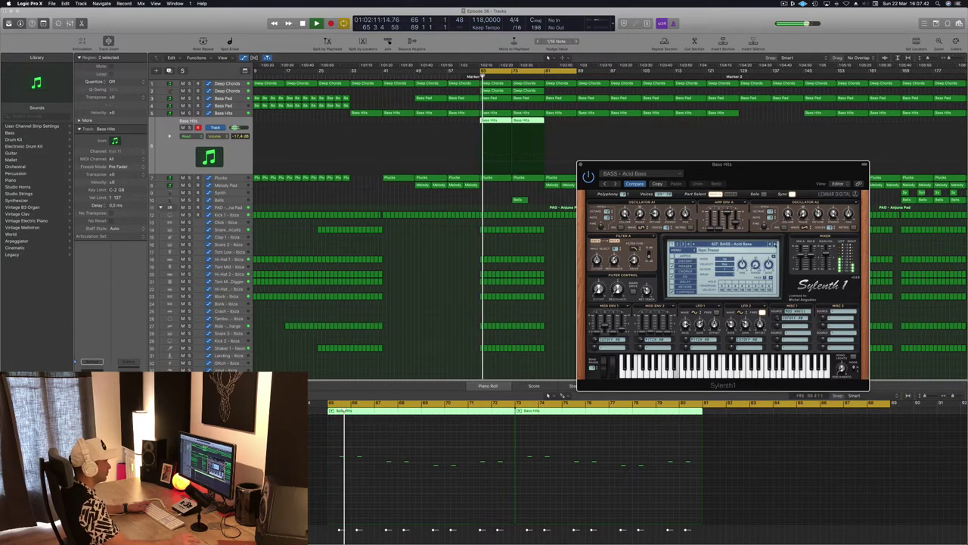
left_click(774, 245)
key("Return")
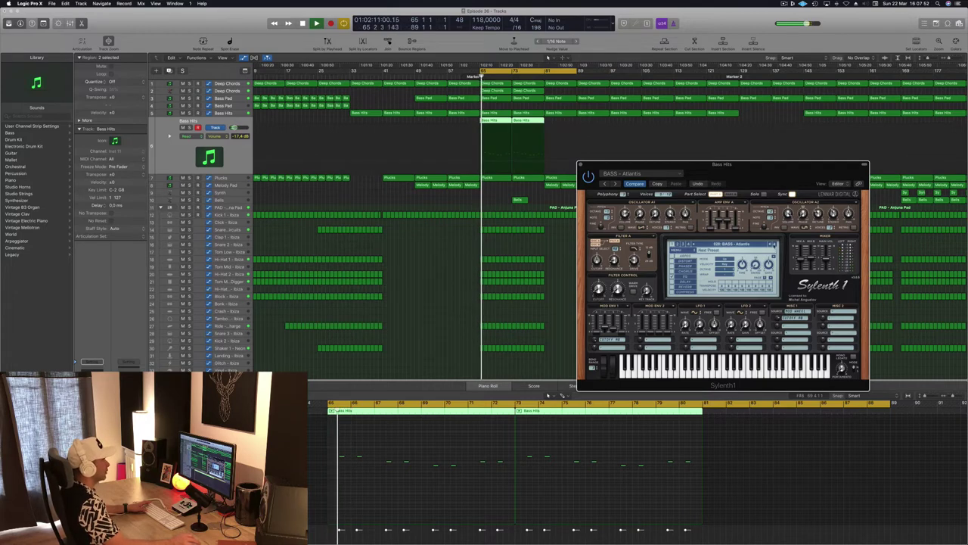
left_click(775, 245)
key("Return")
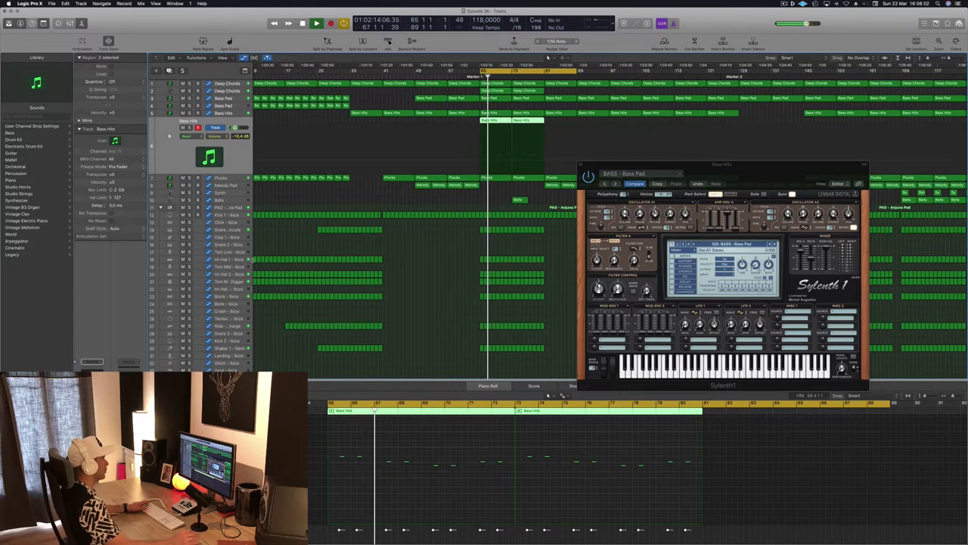
left_click_drag(790, 164, 684, 168)
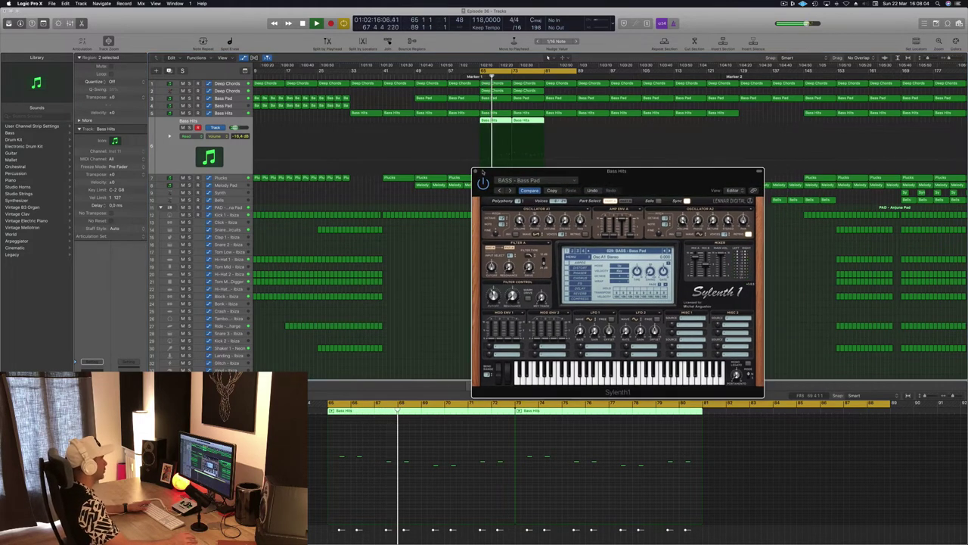
left_click(475, 168)
Toggle solo on the duplicated Bass Hits track and replay the cycle to compare it alone and in the mix.
key("super+Left")
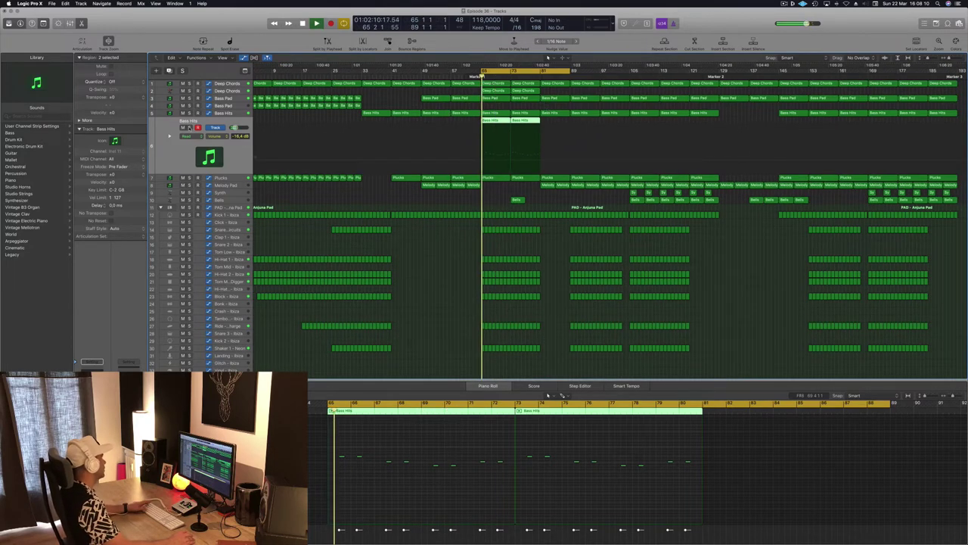
key("s")
key("s")
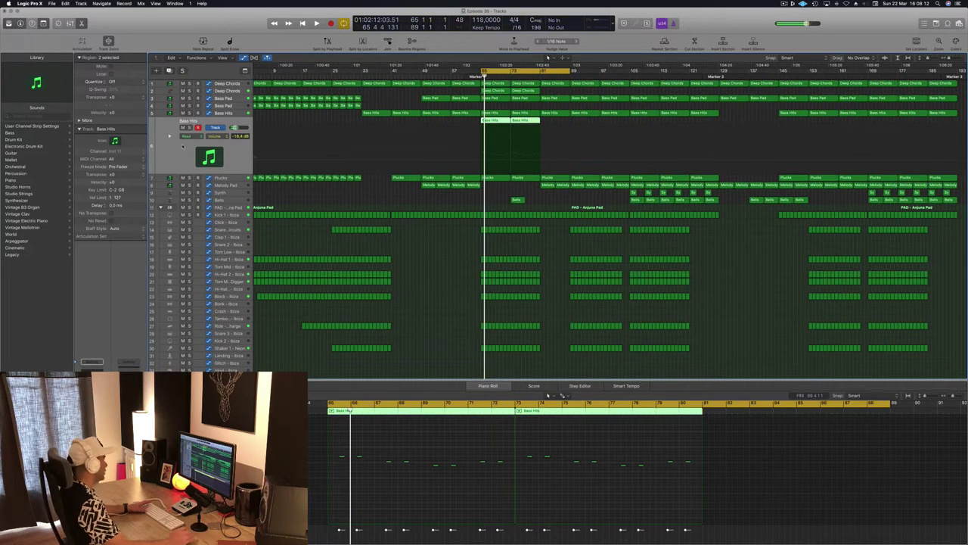
key("space")
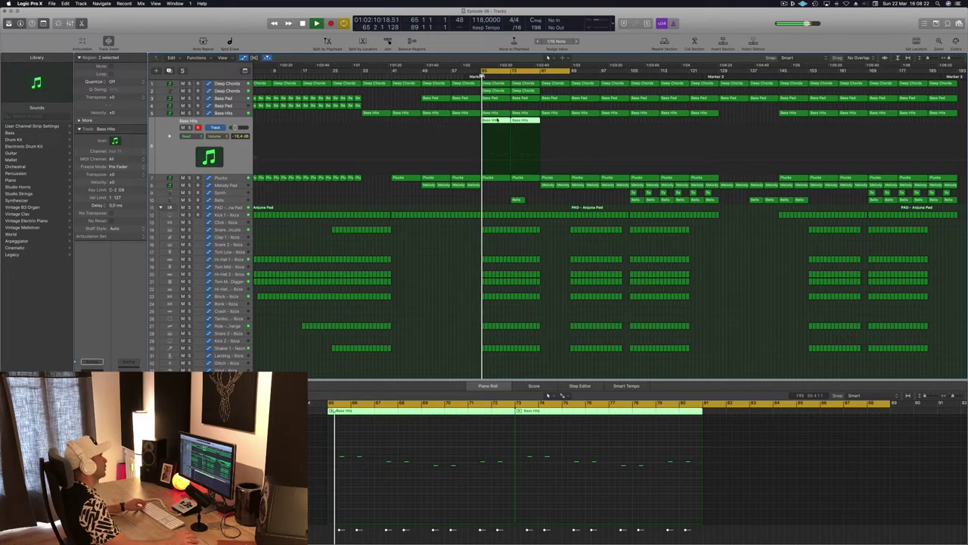
Copy the duplicated Bass Hits track's regions and the second Deep Chords track's regions to bars 81 and 89.
left_click_drag(493, 121, 556, 92)
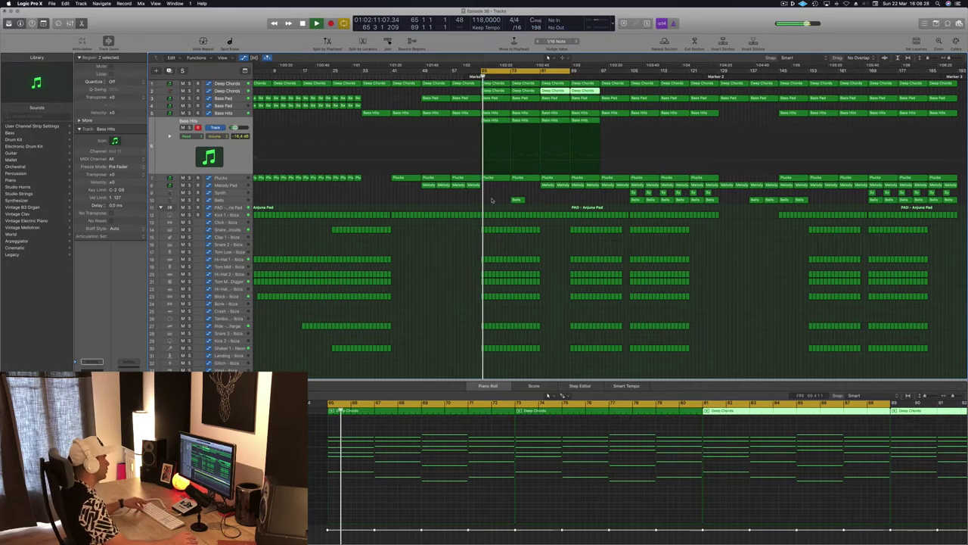
scroll(493, 196, "down", 3)
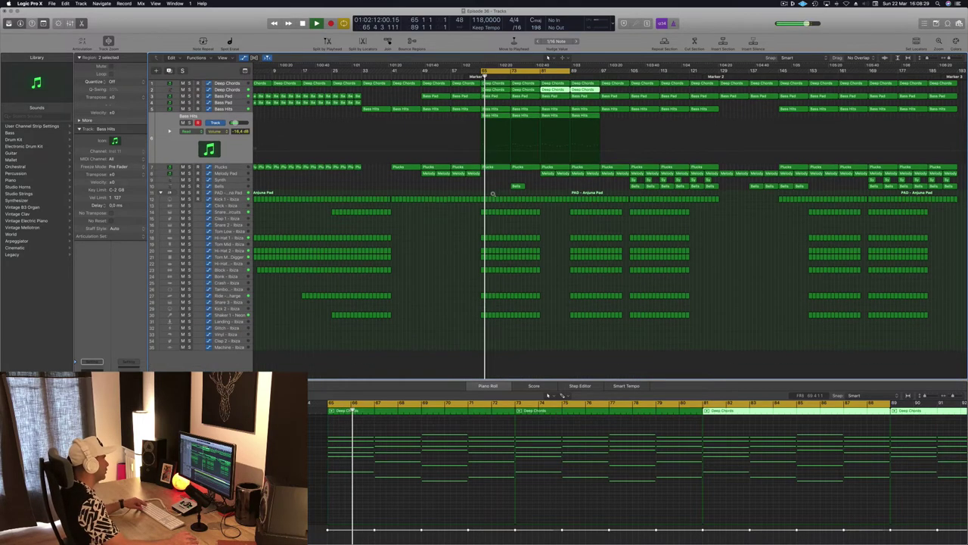
scroll(440, 256, "down", 1)
left_click(441, 258)
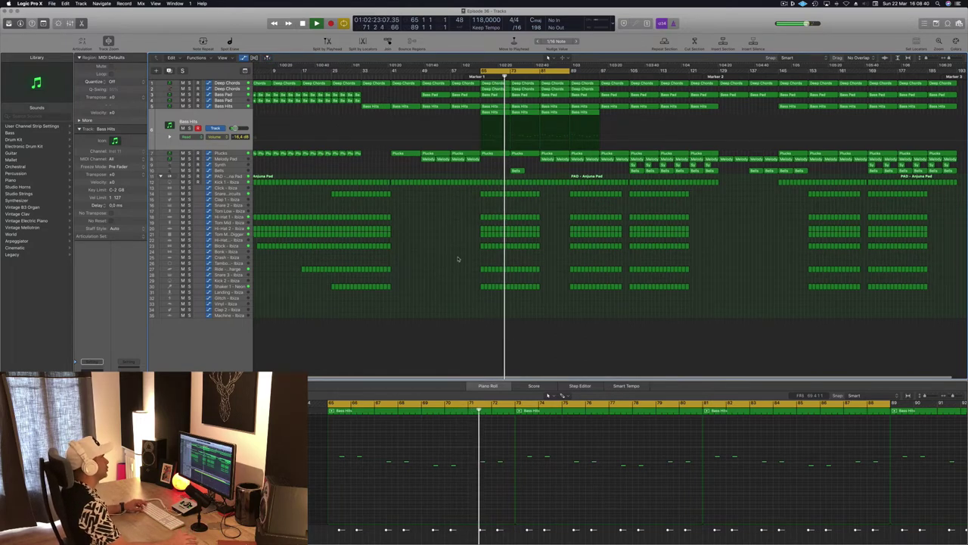
key("z")
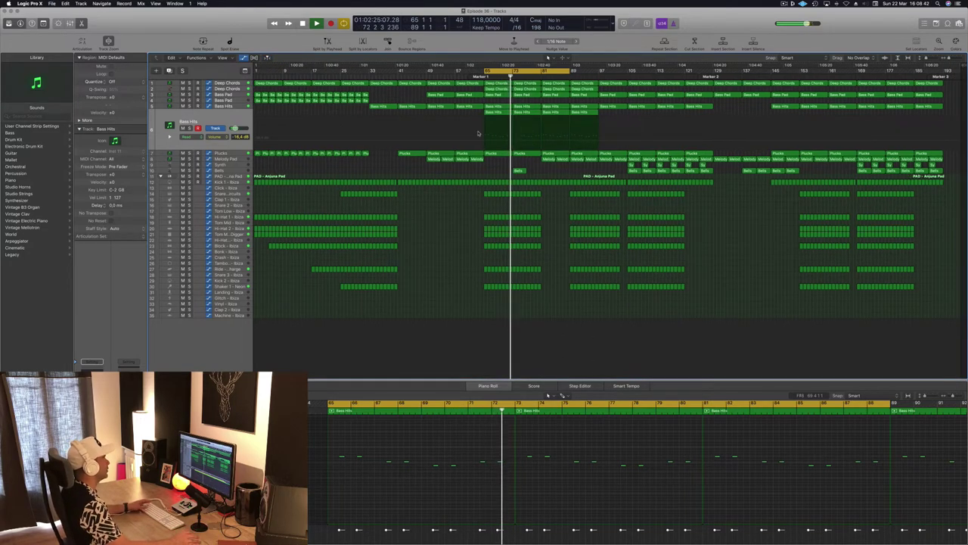
Select the Bells track and examine its bar 73 region while replaying the section from there.
left_click(224, 171)
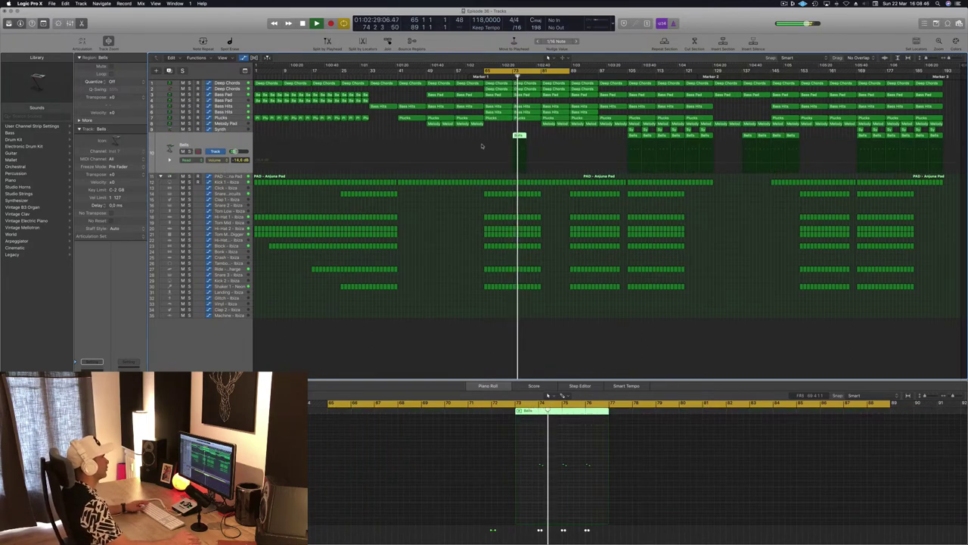
key("super+Right")
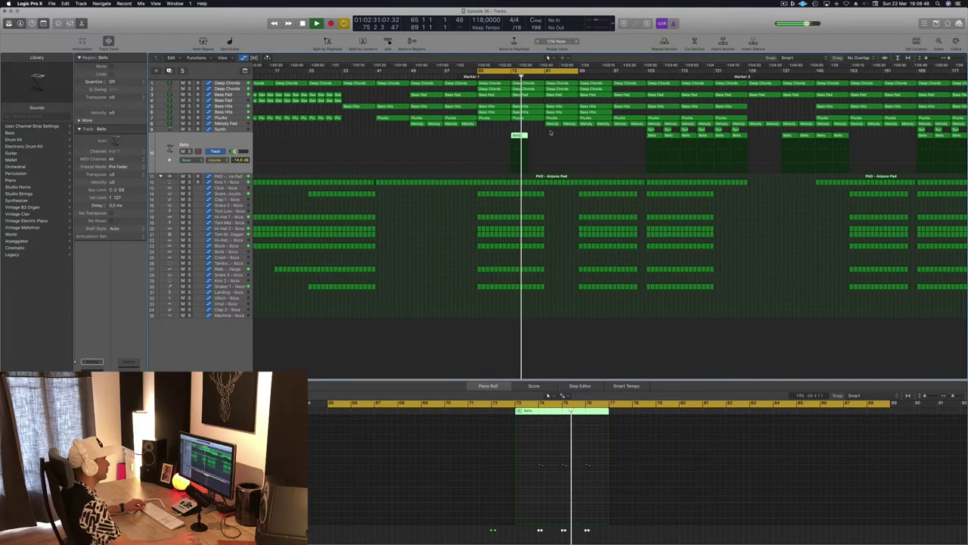
left_click(559, 454)
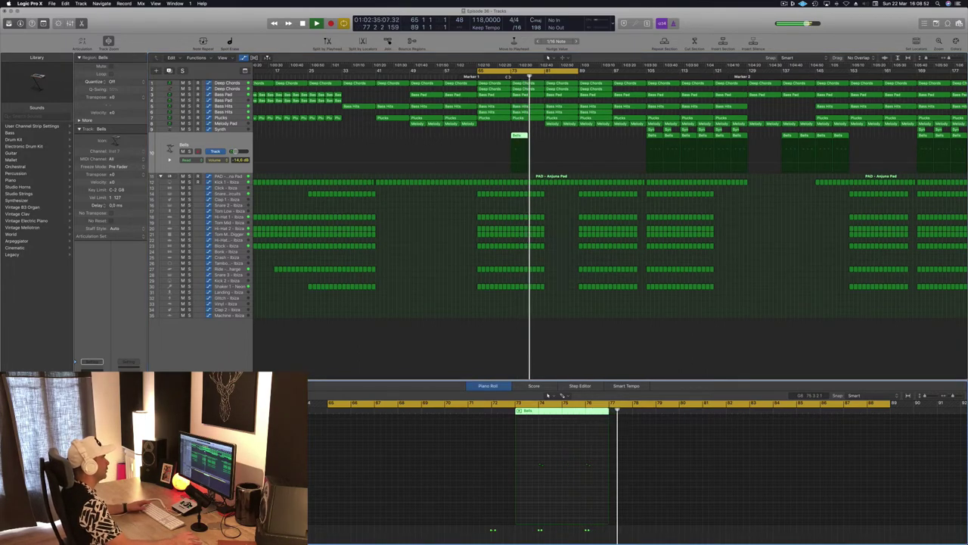
left_click(508, 77)
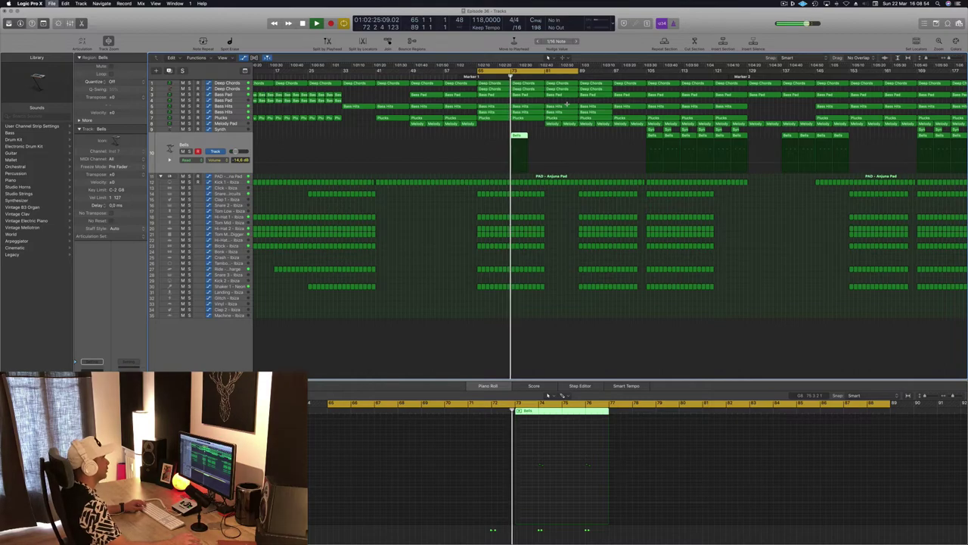
key("super+Right")
key("super+Right")
key("super+Right")
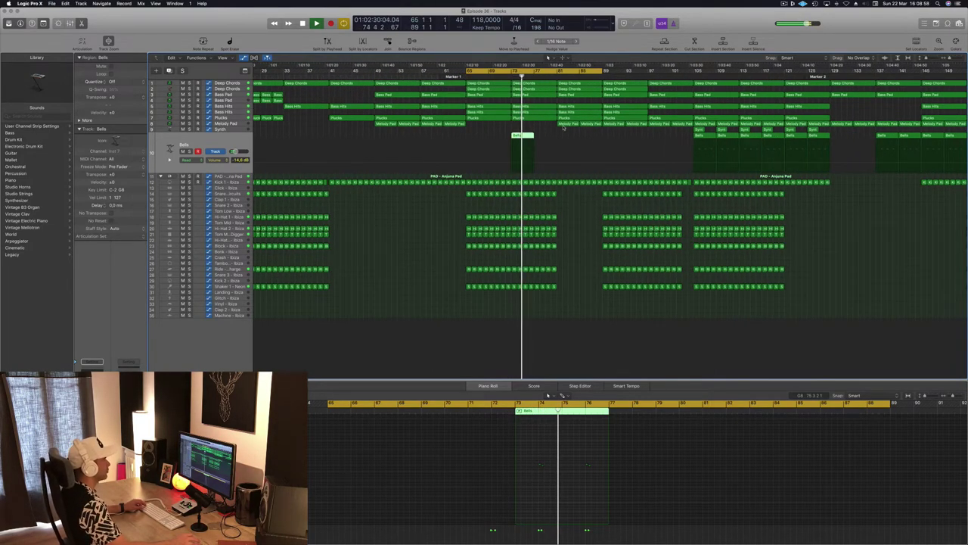
key("super+Left")
key("super+Left")
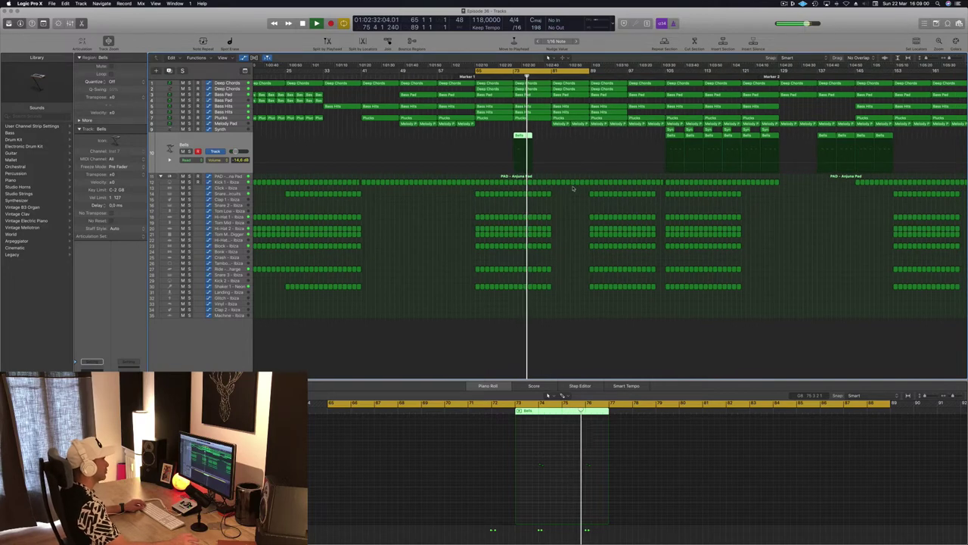
Adjust the Deep Chords track's automation point at bar 89.
key("super+Left")
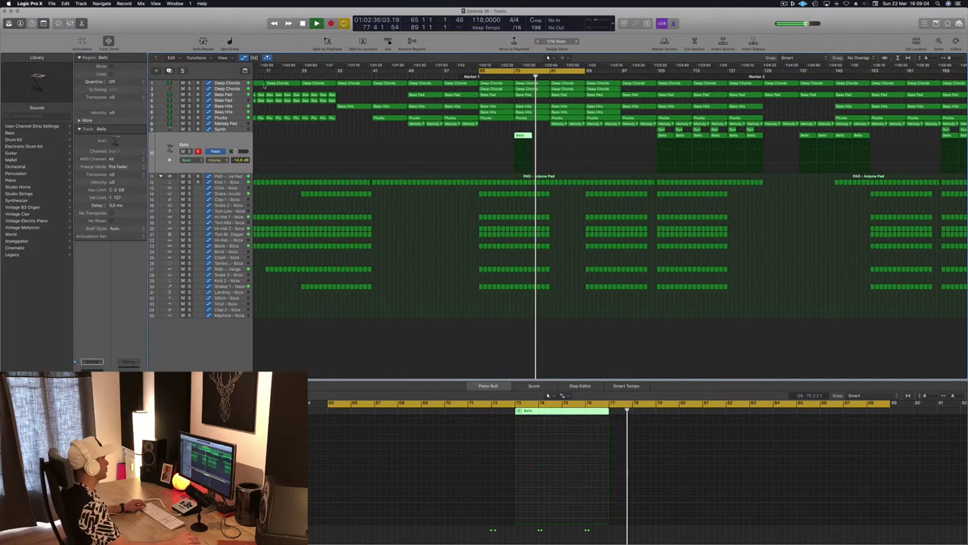
left_click(227, 82)
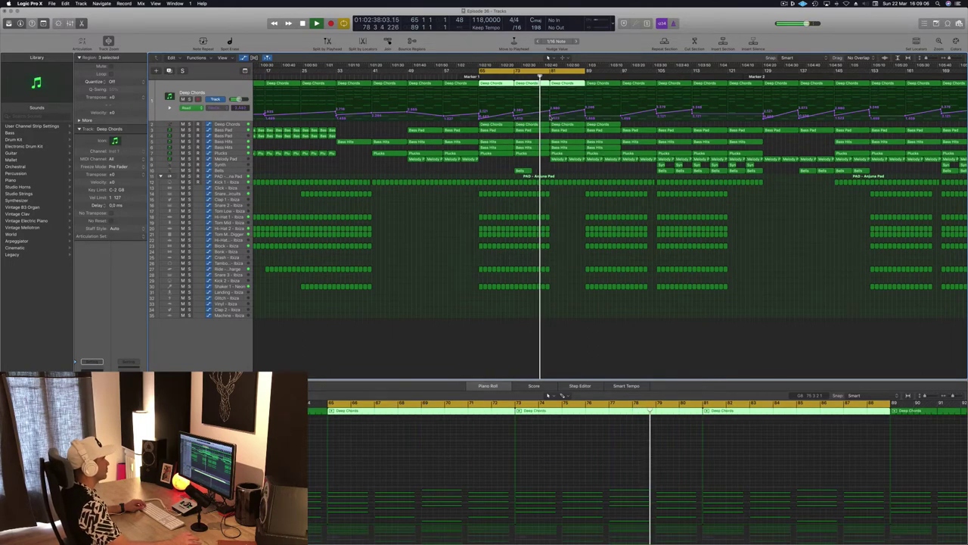
left_click(585, 340)
left_click_drag(585, 110, 585, 113)
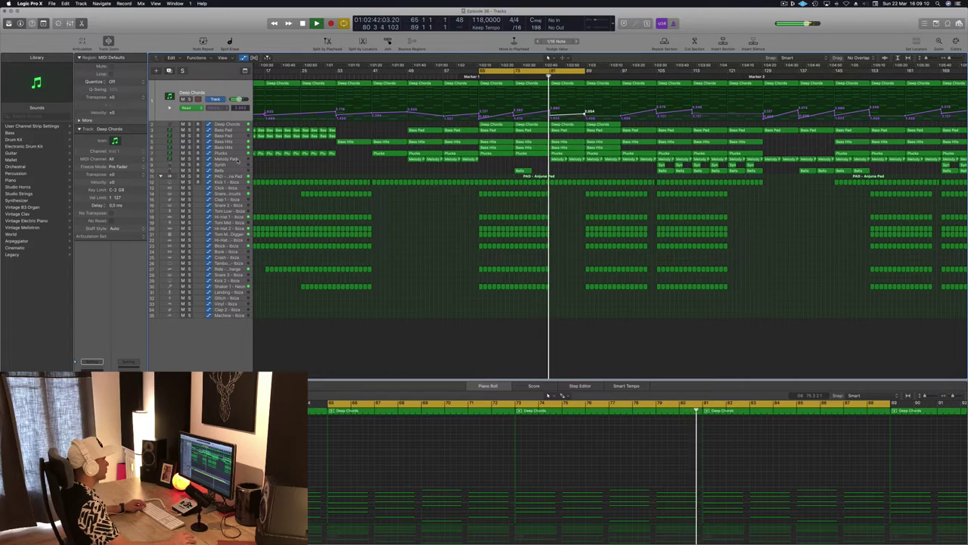
Adjust the Melody Pad track's filter cutoff automation point at bar 89 and save the project.
left_click(545, 159)
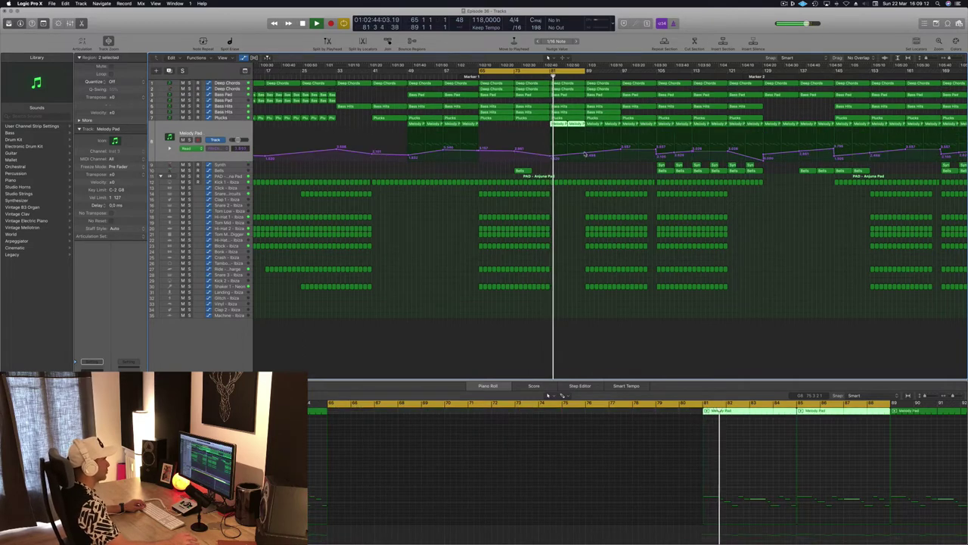
mouse_move(586, 153)
left_mouse_down()
mouse_move(551, 157)
mouse_move(583, 147)
left_mouse_up()
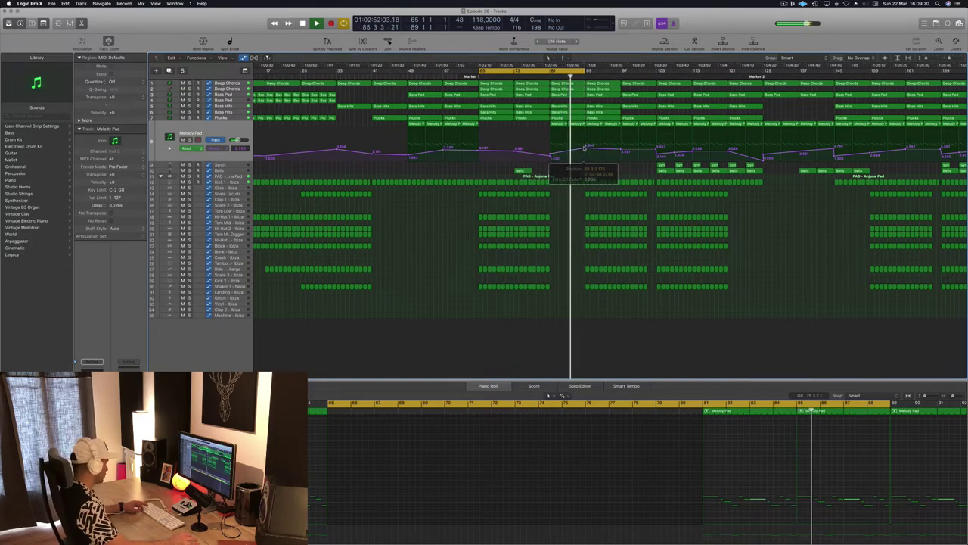
key("super+s")
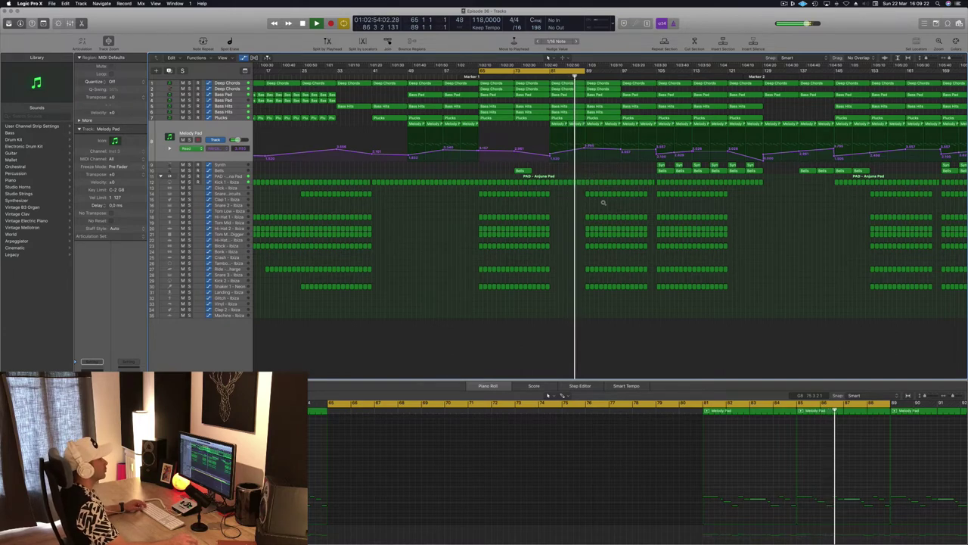
key("super+Left")
key("super+Left")
key("super+Right")
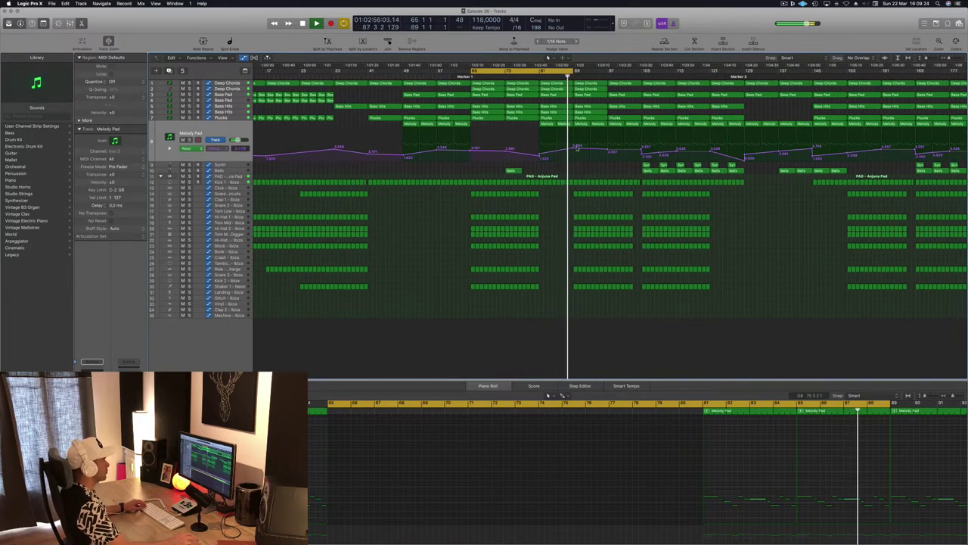
left_click_drag(573, 147, 573, 149)
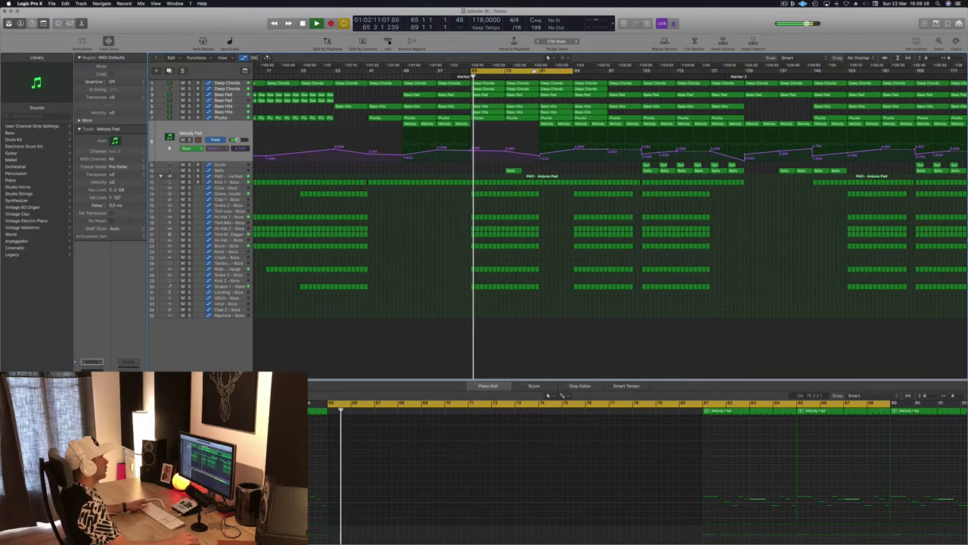
Extend the cycle range to bar 97 and copy the non-kick drum regions from bars 73–81 to bar 81.
left_click_drag(540, 72, 608, 72)
scroll(378, 134, "left", 3)
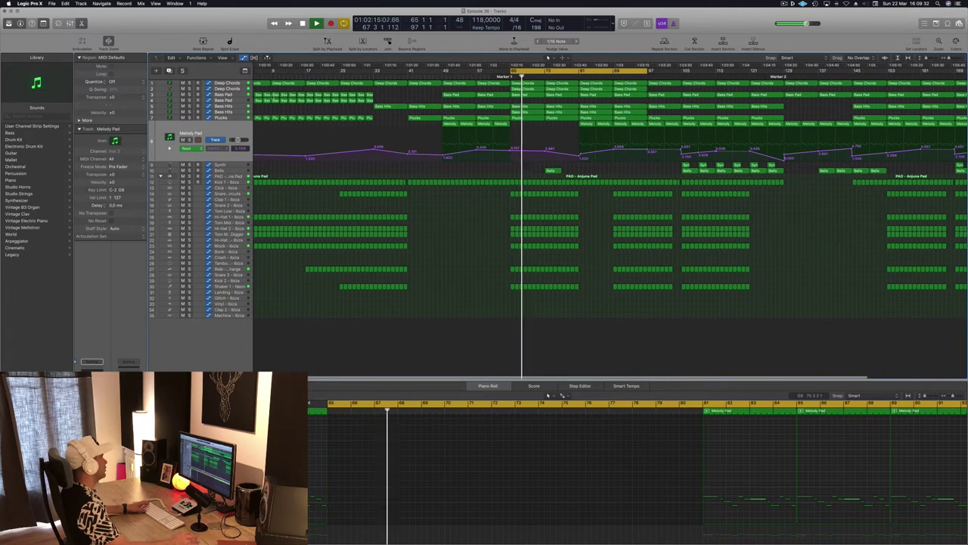
scroll(396, 88, "left", 3)
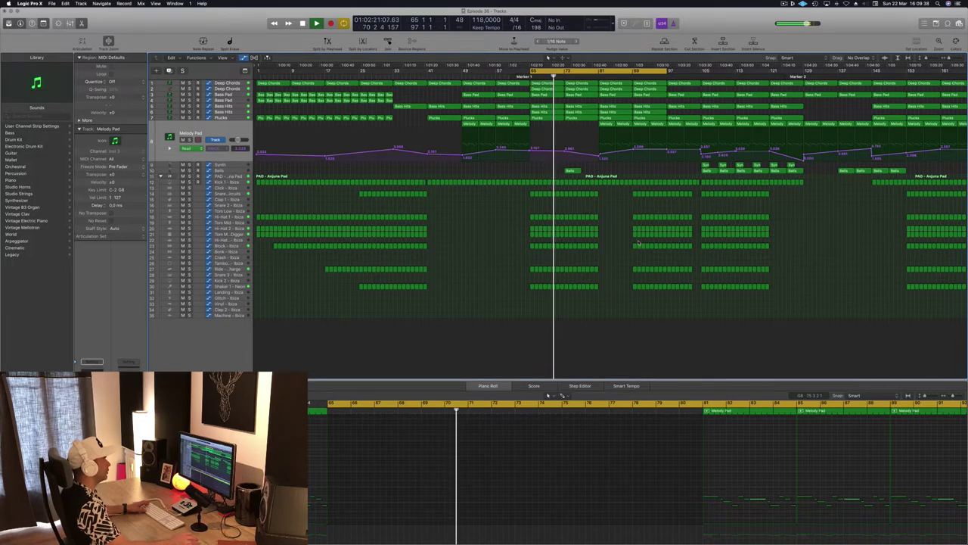
key("shift+period")
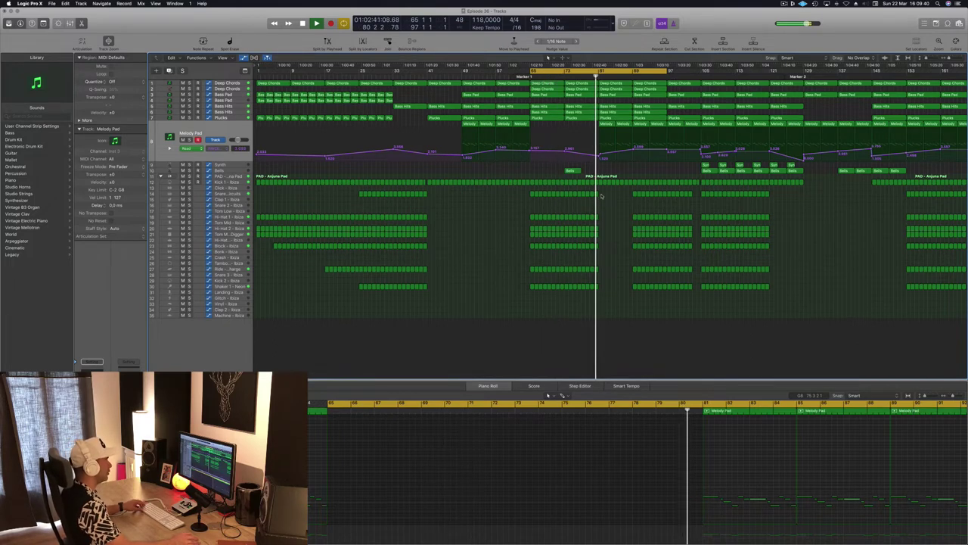
left_click_drag(600, 191, 567, 303)
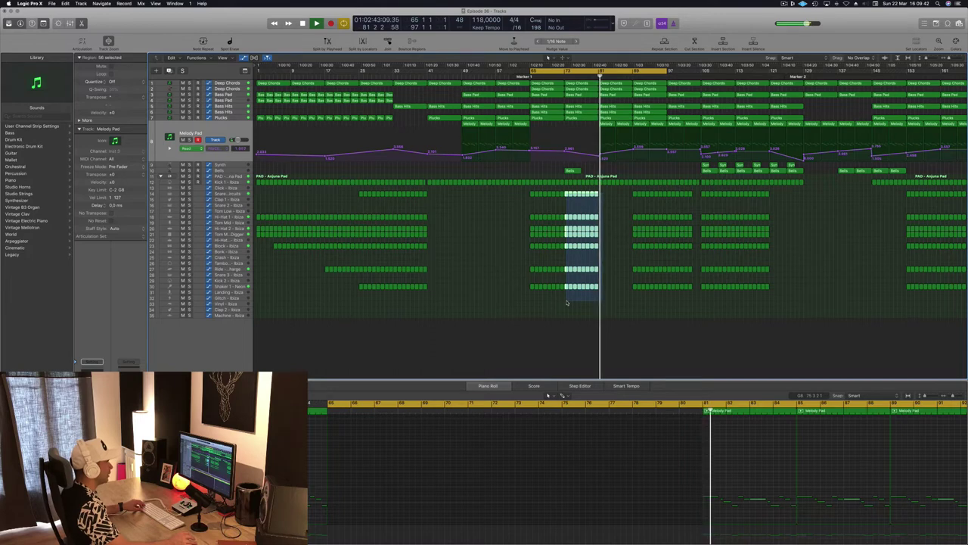
left_click(565, 194)
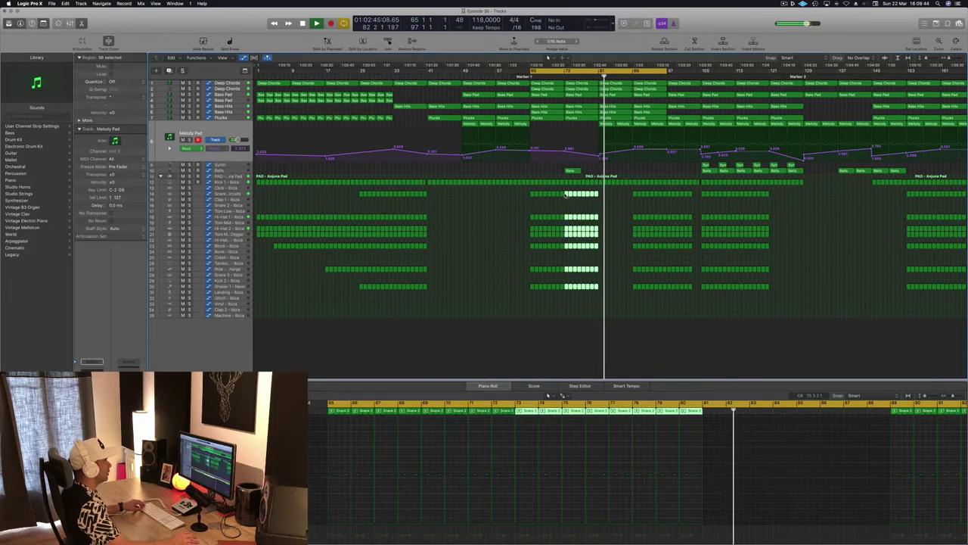
left_click_drag(581, 196, 603, 199)
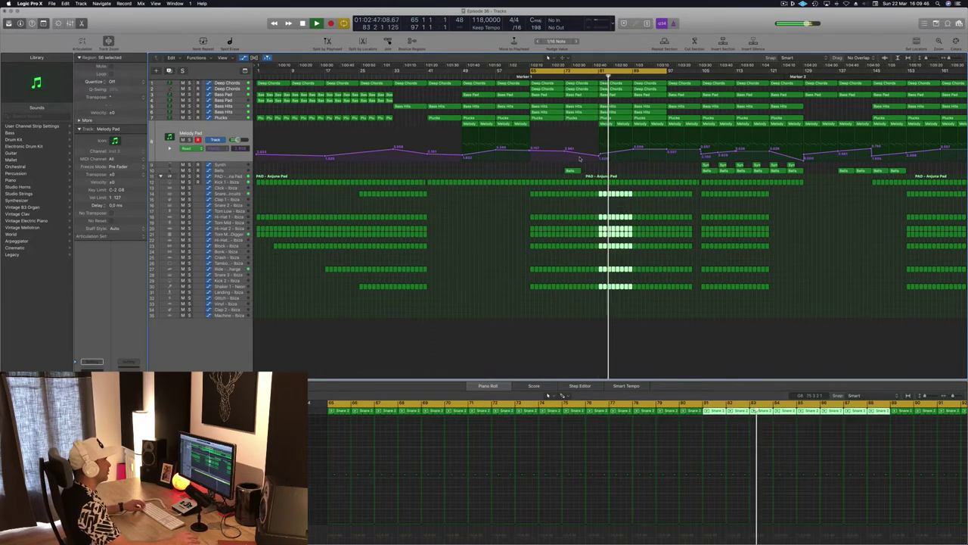
Copy the bar 73 Bells region to bar 81 and replay the section from there.
left_click_drag(573, 171, 605, 176)
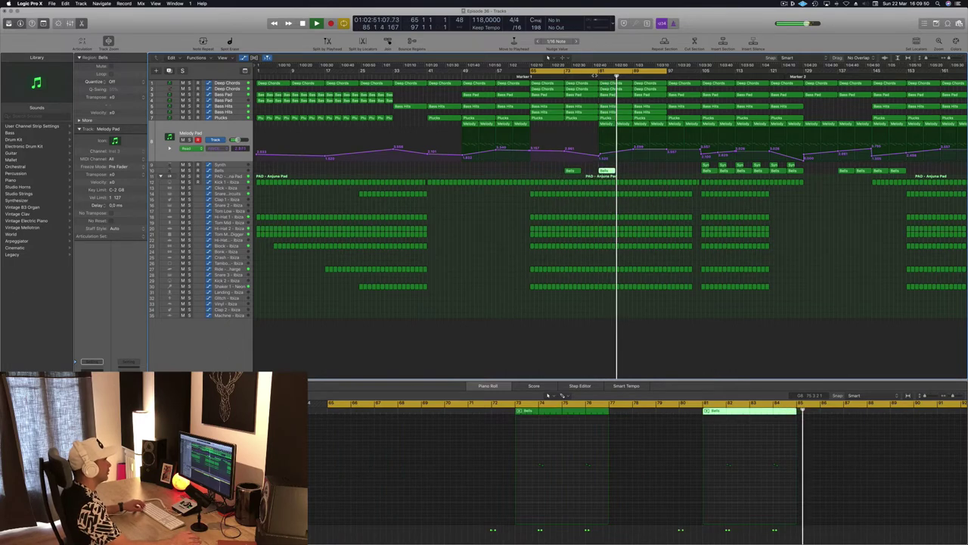
left_click(595, 76)
key("super+Left")
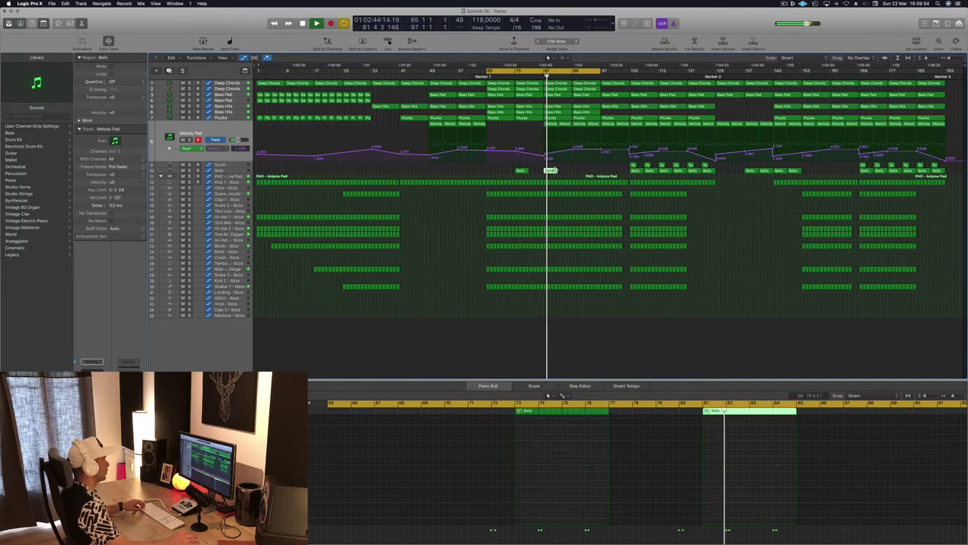
left_click(575, 173)
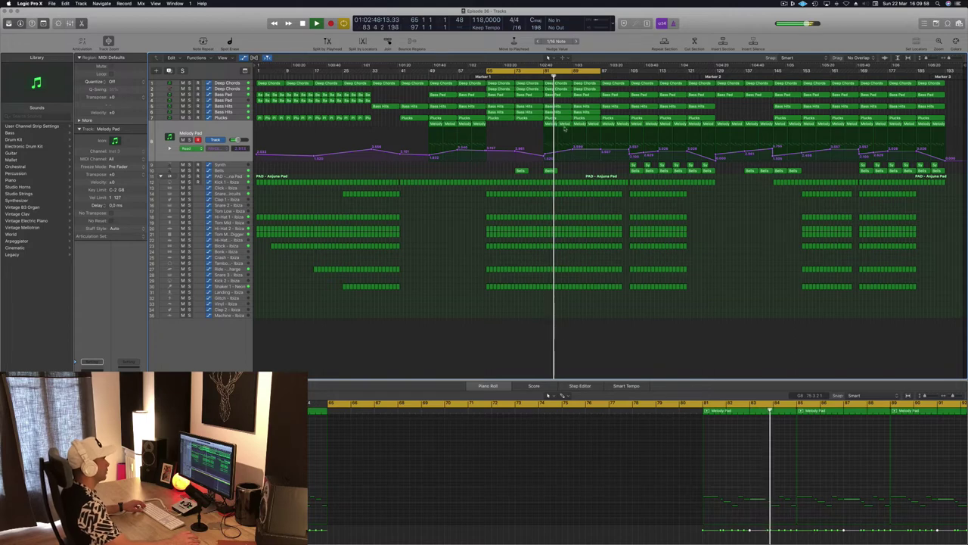
Add a Bells region at bar 85 and shape the Melody Pad's filter cutoff automation to about 2.9 at that bar.
left_click_drag(551, 171, 573, 155)
left_click(577, 172)
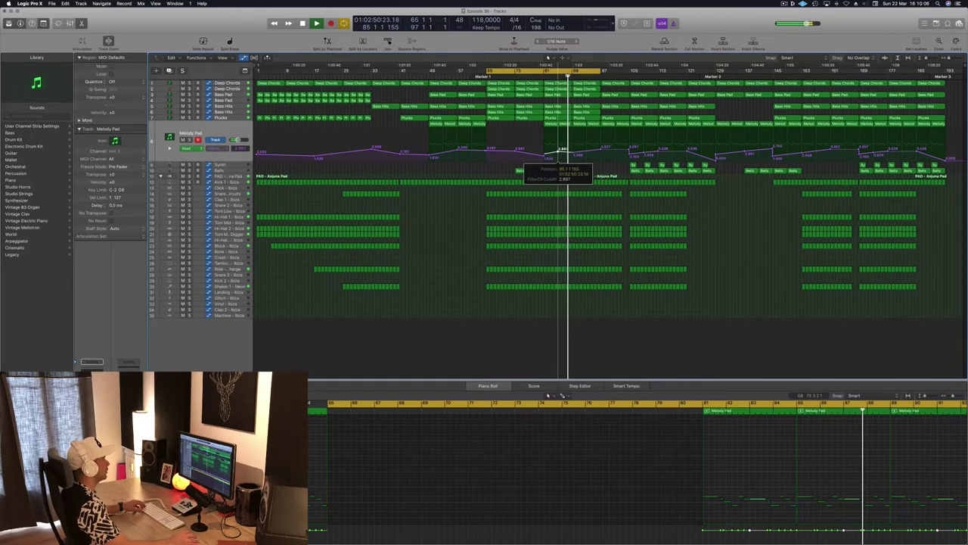
key("super+Right")
key("super+Right")
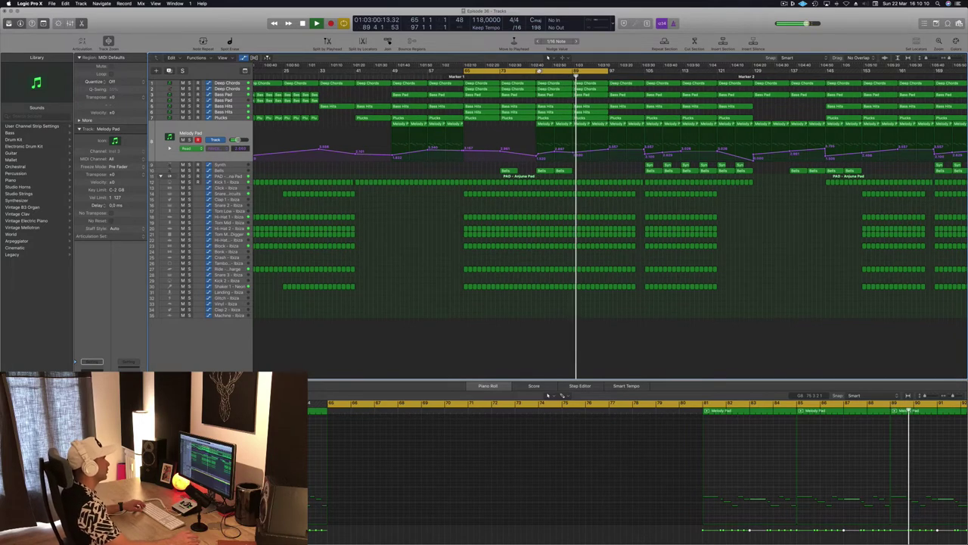
Replay from bar 81, delete the non-kick drum regions between bars 89 and 97, and save the project.
left_click(534, 75)
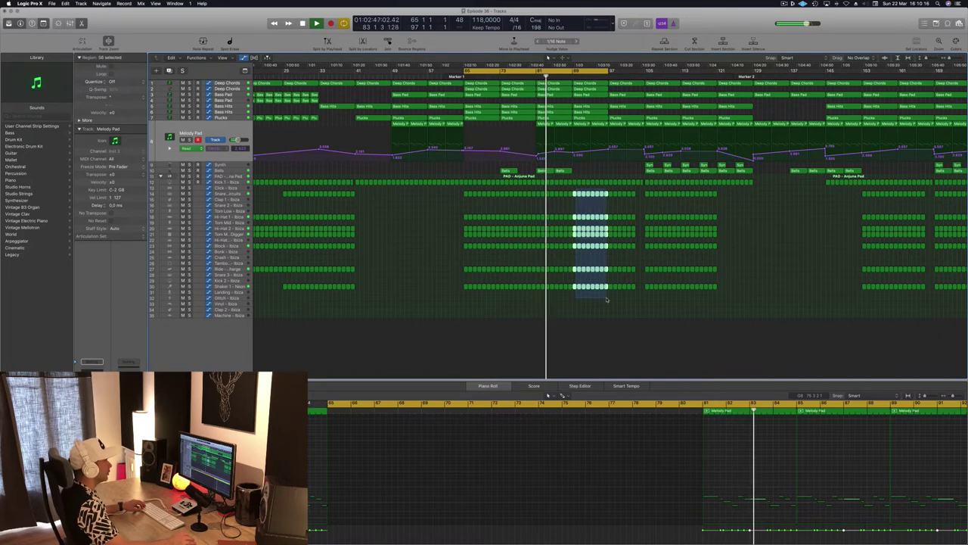
key("Delete")
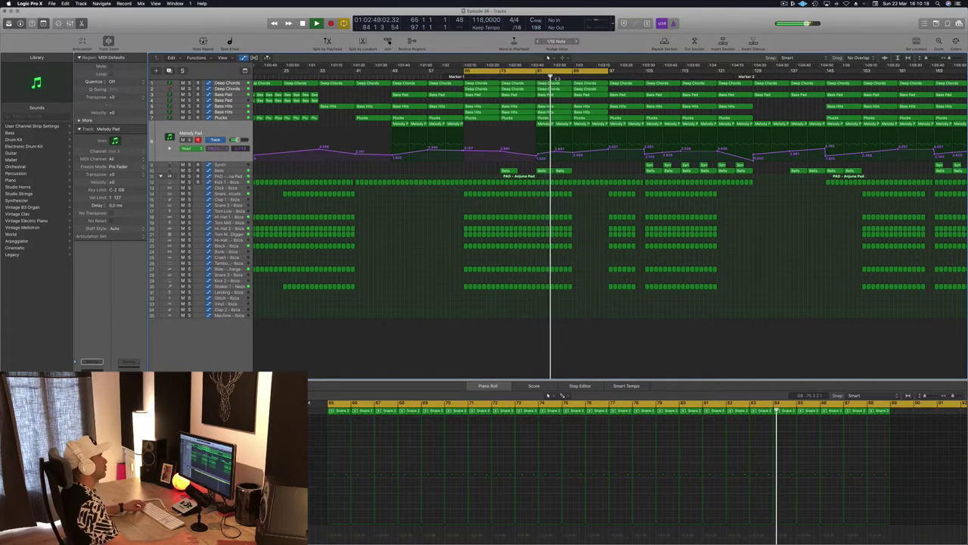
key("super+s")
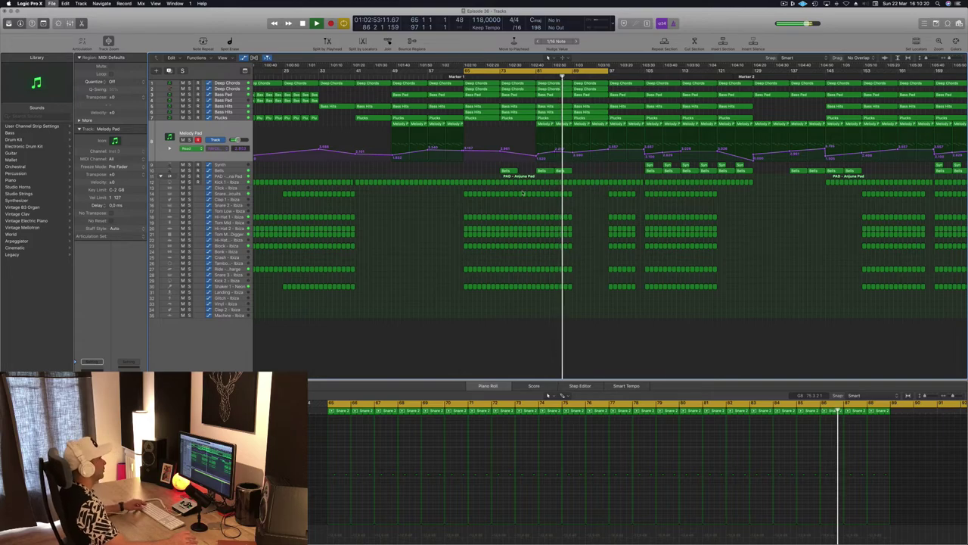
Delete the short block of non-kick drum regions starting at bar 97.
scroll(486, 212, "left", 3)
scroll(459, 220, "up", 2)
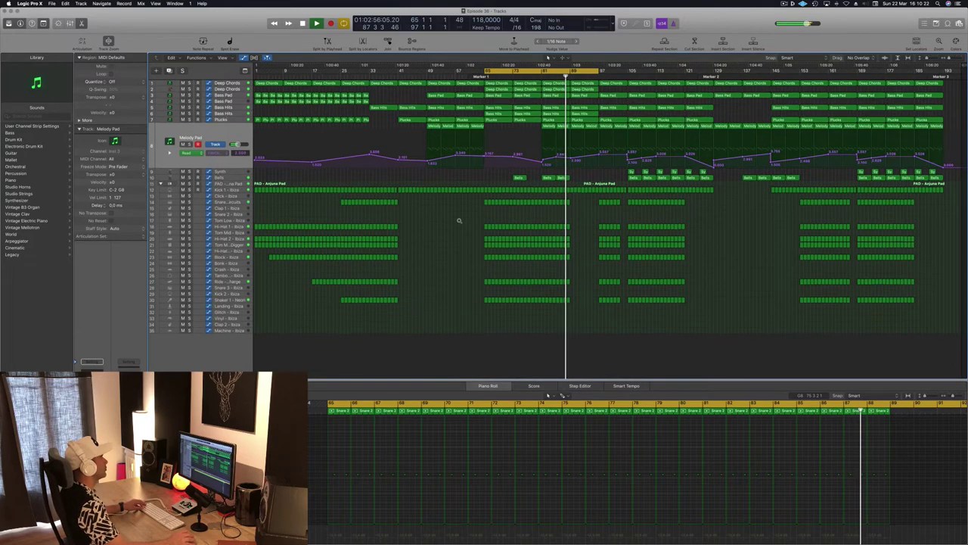
scroll(459, 220, "up", 1)
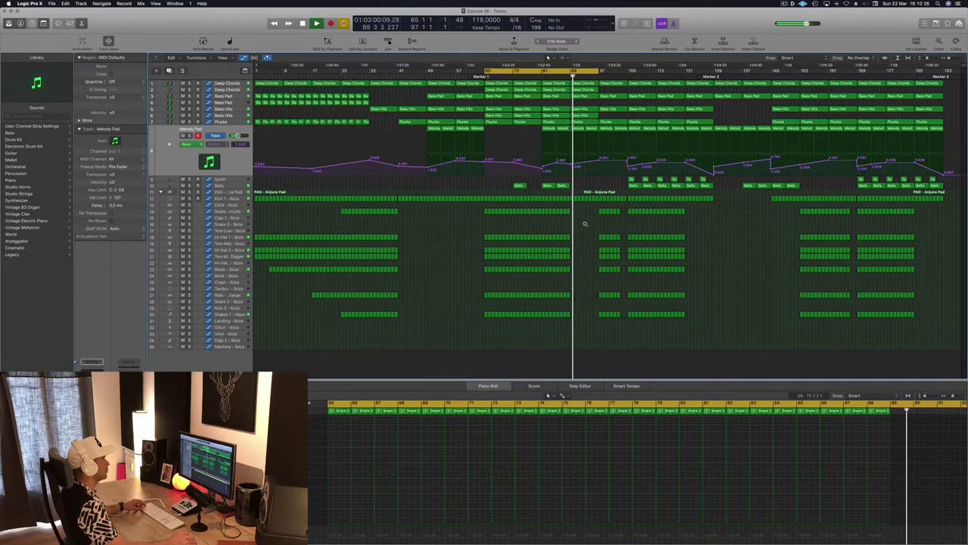
scroll(586, 223, "left", 1)
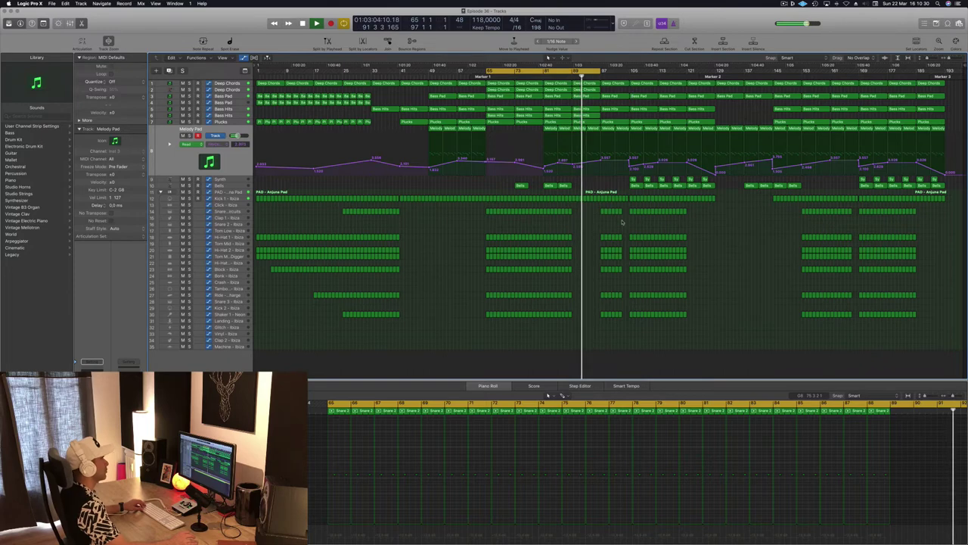
left_click_drag(601, 211, 622, 323)
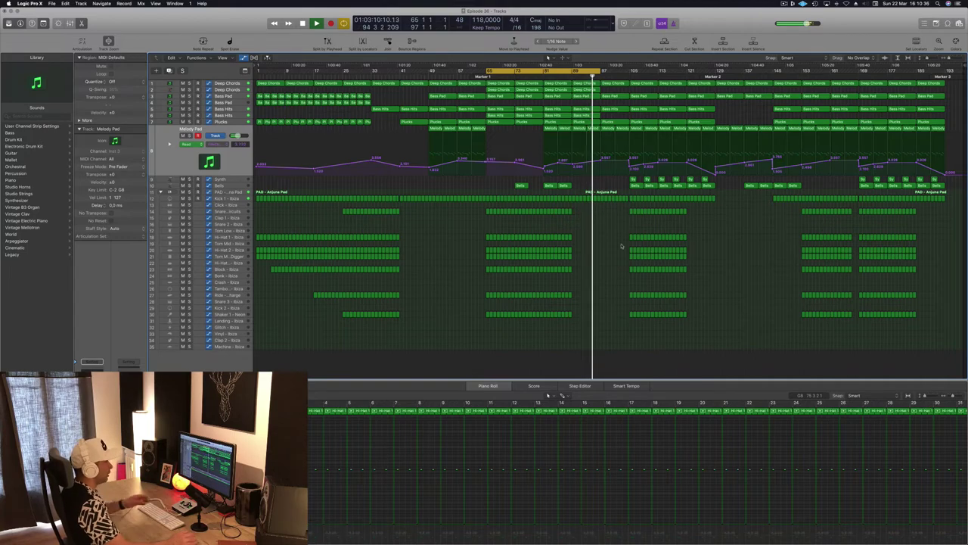
Stop playback and delete the Kick 1 regions from bar 97 up to bar 105.
key("super+Right")
key("super+Right")
key("super+Right")
key("super+Right")
key("super+Right")
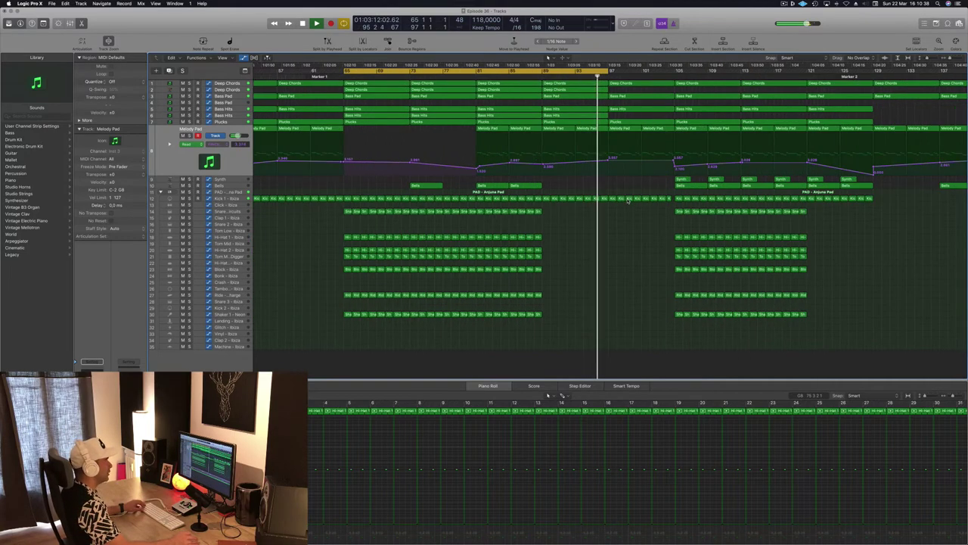
key("space")
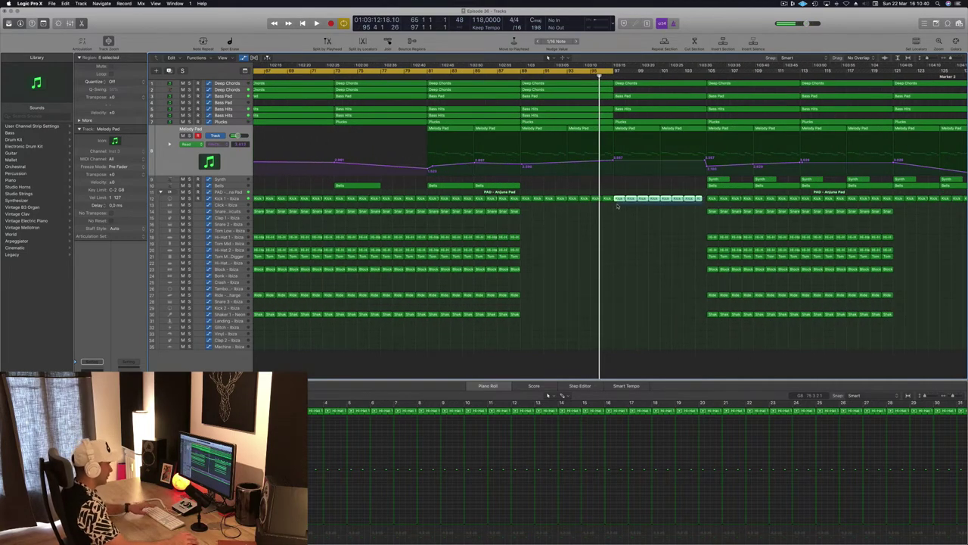
key("Delete")
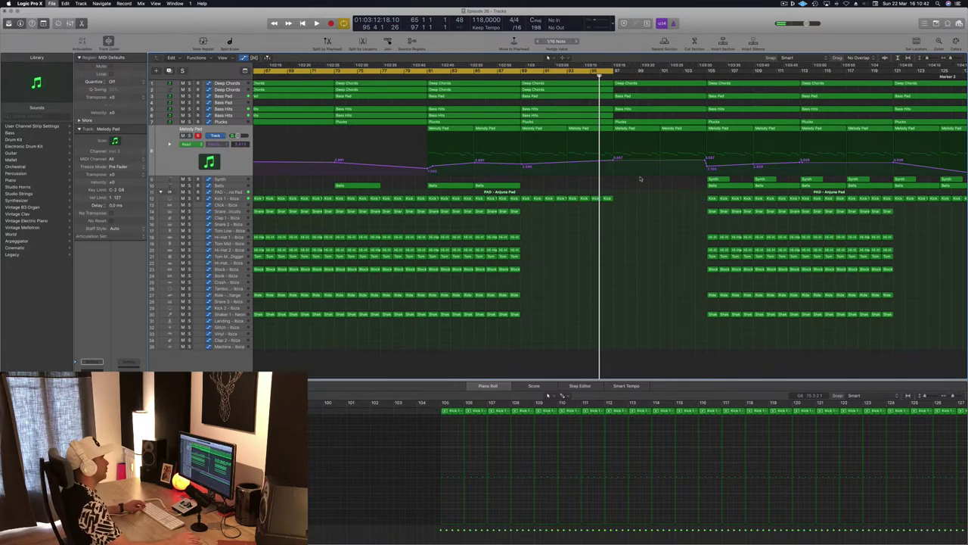
Set the cycle range to bars 97–129 and lower the Melody Pad's cutoff automation at bar 97 to about 3.1 while replaying.
key("z")
left_click_drag(577, 71, 664, 74)
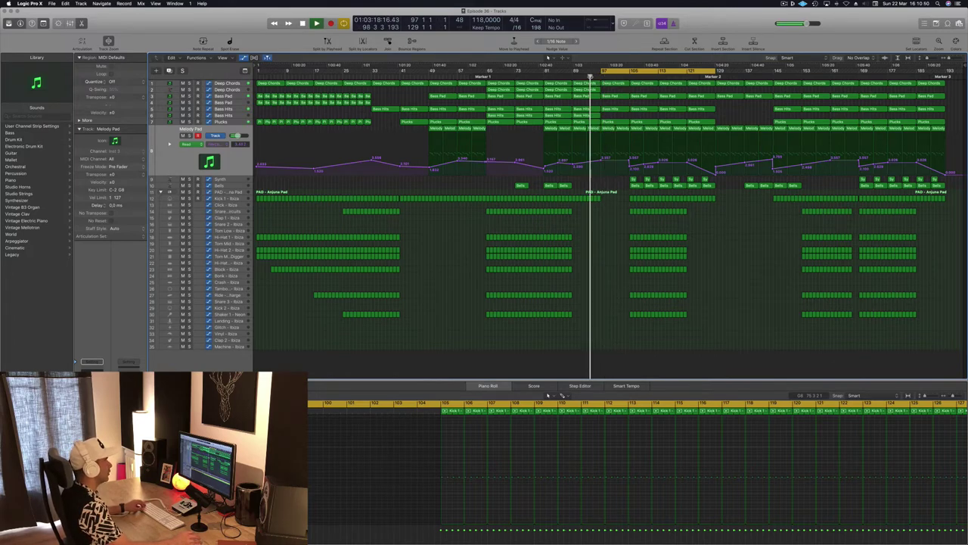
left_click(591, 76)
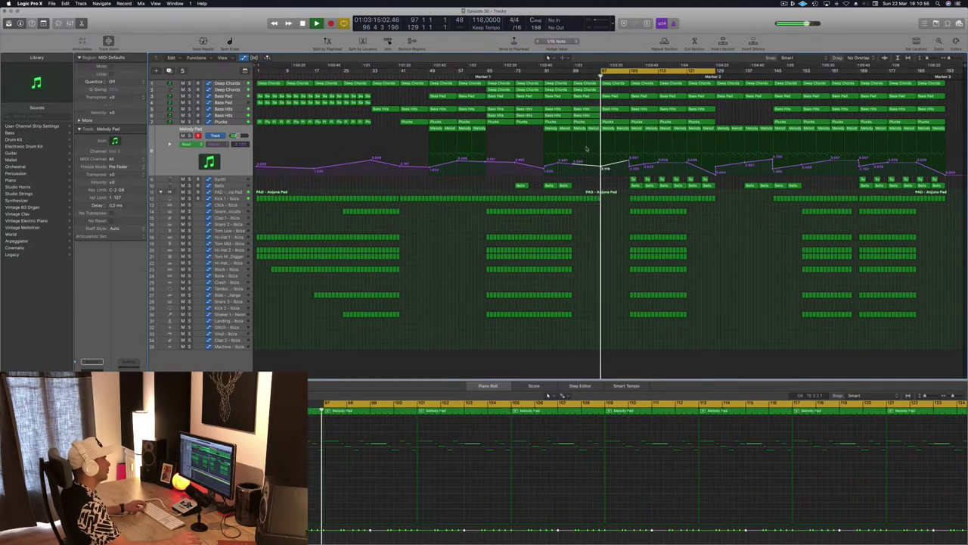
Delete the Bass Hits and Plucks regions at bars 97 and 105.
left_click(622, 121)
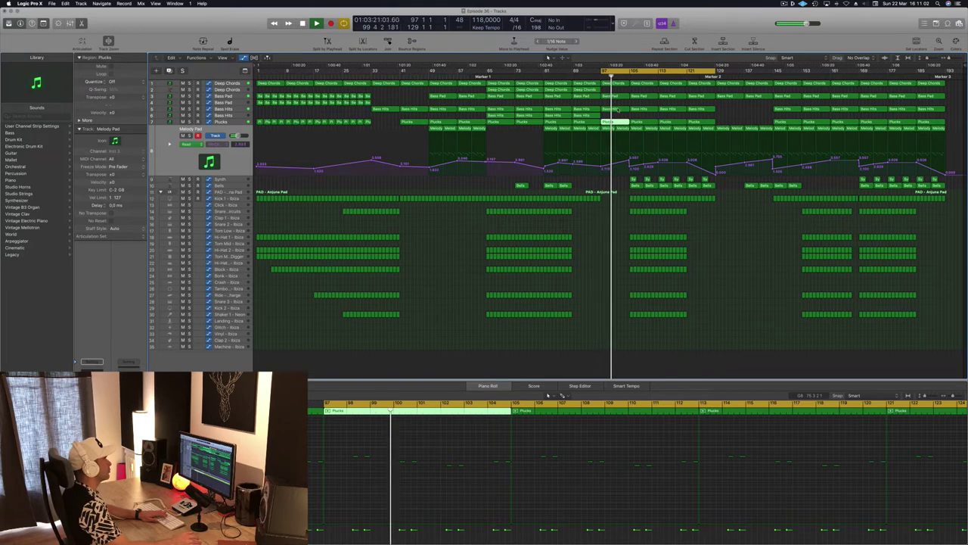
left_click(618, 110)
key("Delete")
left_click(618, 121)
key("Delete")
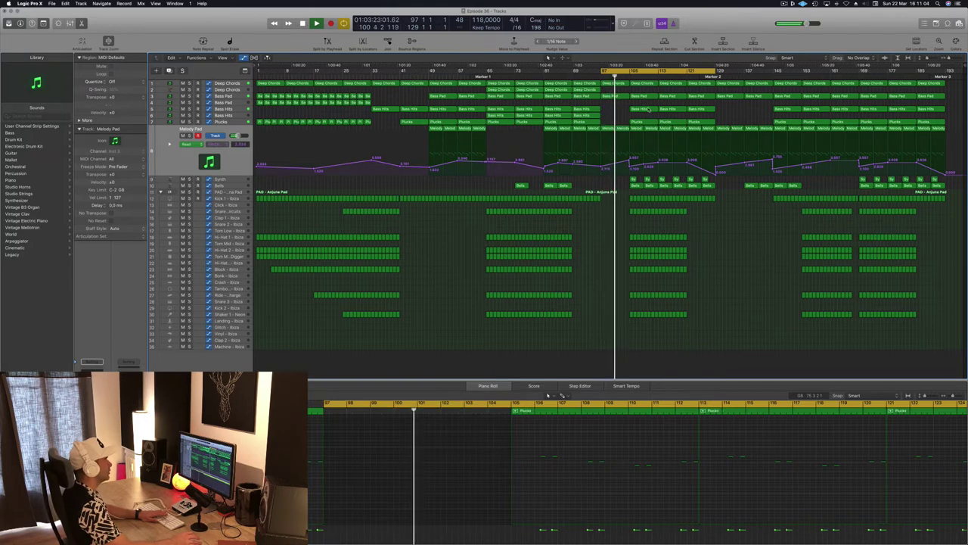
left_click(648, 110)
key("Delete")
left_click(647, 122)
key("Delete")
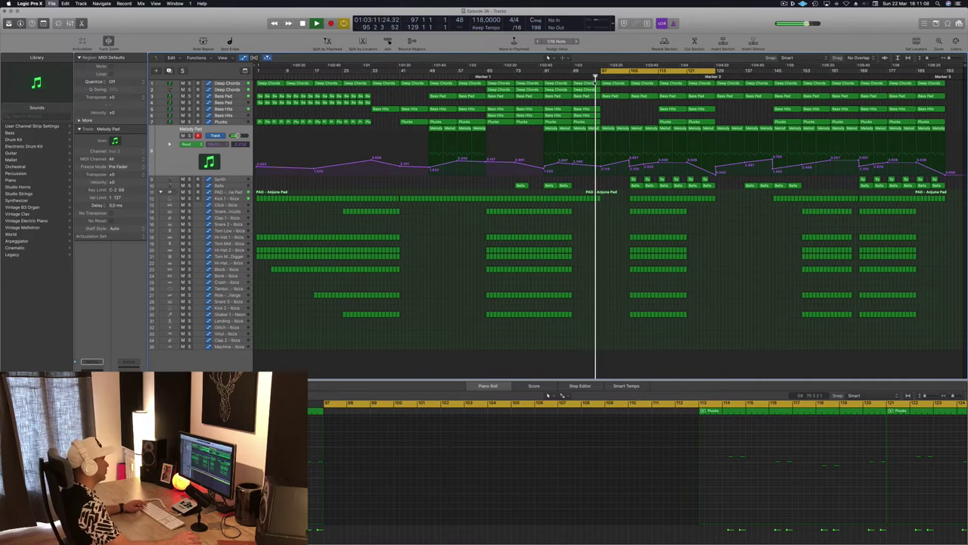
Copy the second Deep Chords track's bar 89 region to bar 97.
left_click(586, 89)
left_click_drag(589, 89, 619, 93)
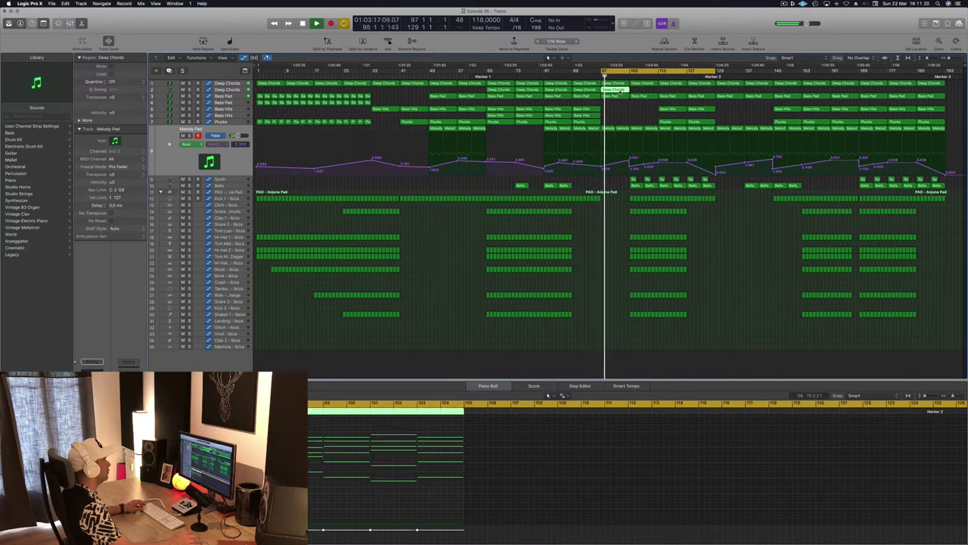
Move the second Deep Chords track's bar 97 region to bar 105 and delete all drum regions from bar 105 to bar 113.
left_click(242, 91)
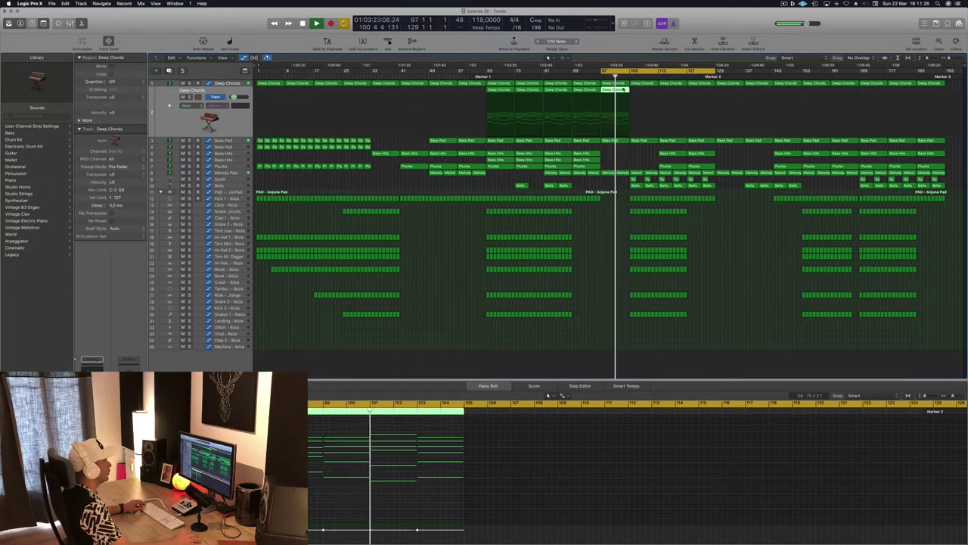
left_click_drag(623, 90, 651, 91)
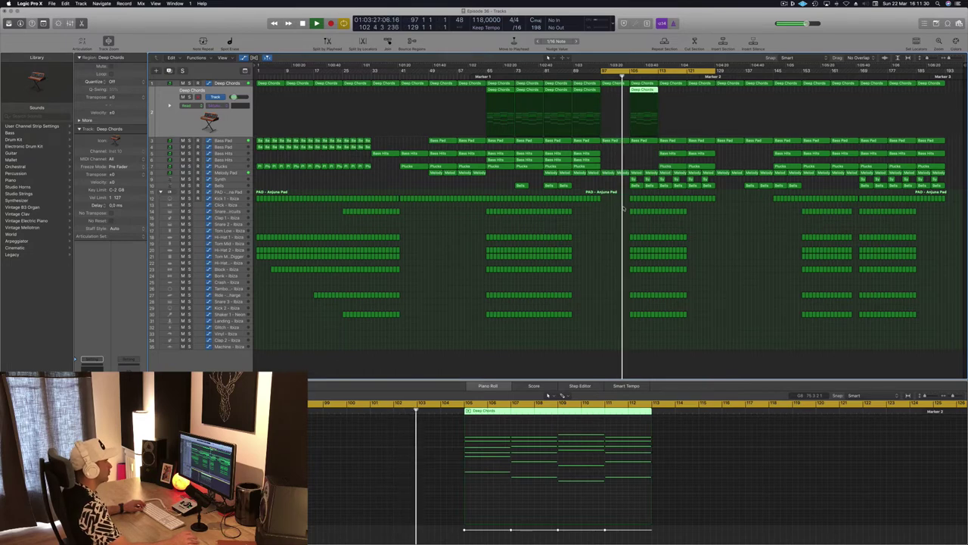
left_click(629, 217)
left_click_drag(641, 311, 659, 329)
key("Delete")
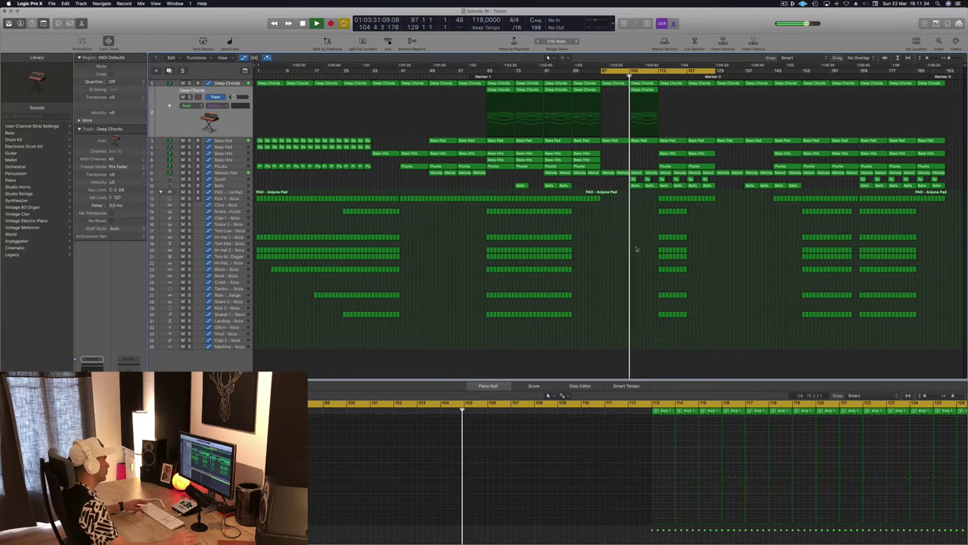
Replay from bar 97 and delete the Kick 1 regions from bar 121 to bar 129.
key("super+Right")
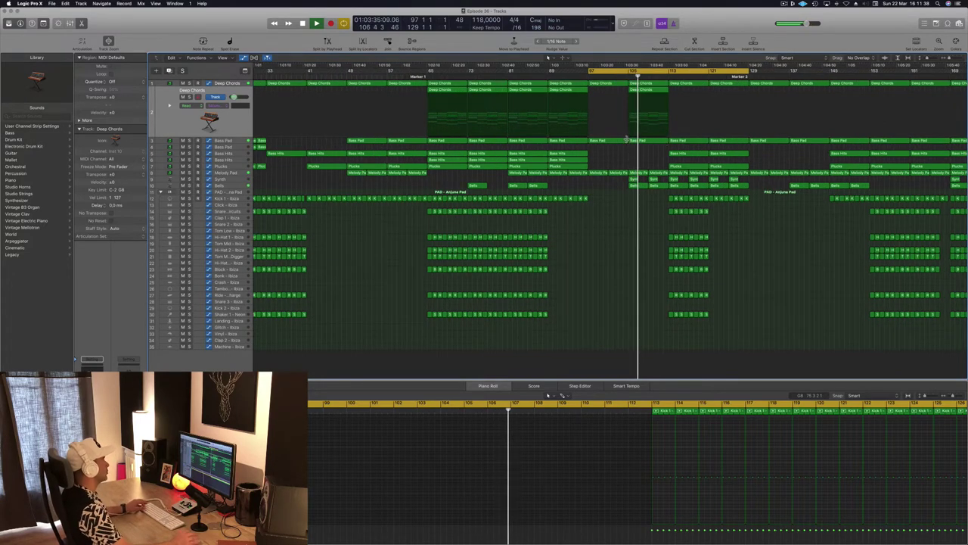
key("super+Left")
key("super+Right")
key("super+Right")
key("super+Right")
key("super+Right")
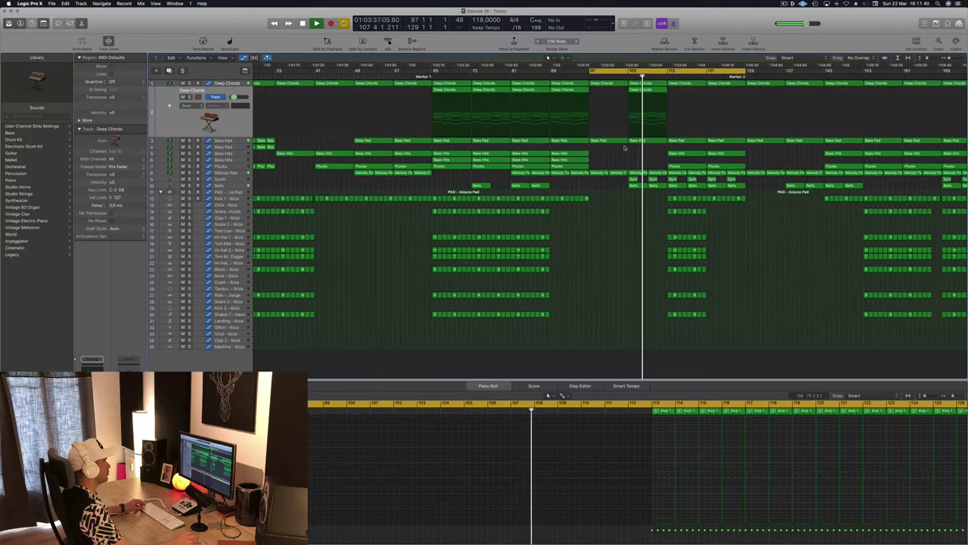
key("Return")
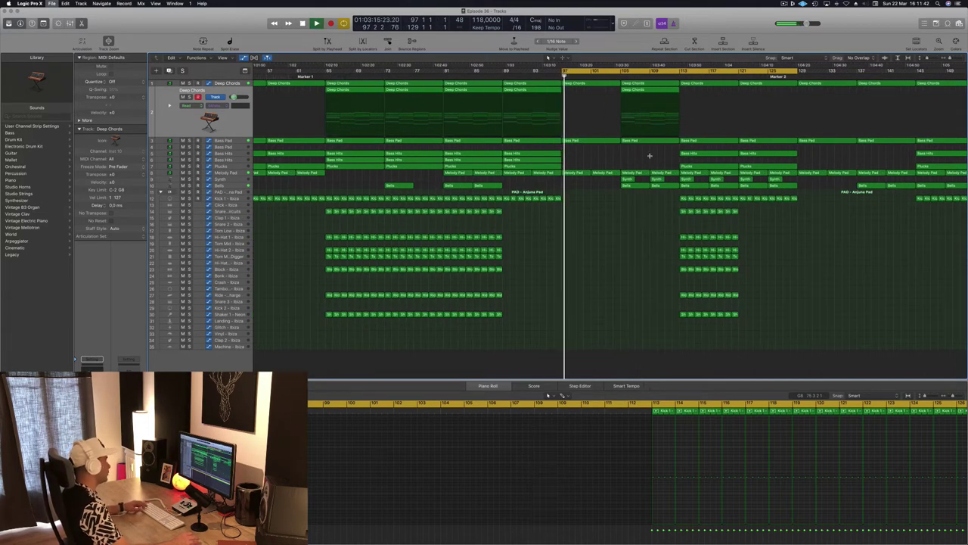
key("super+Left")
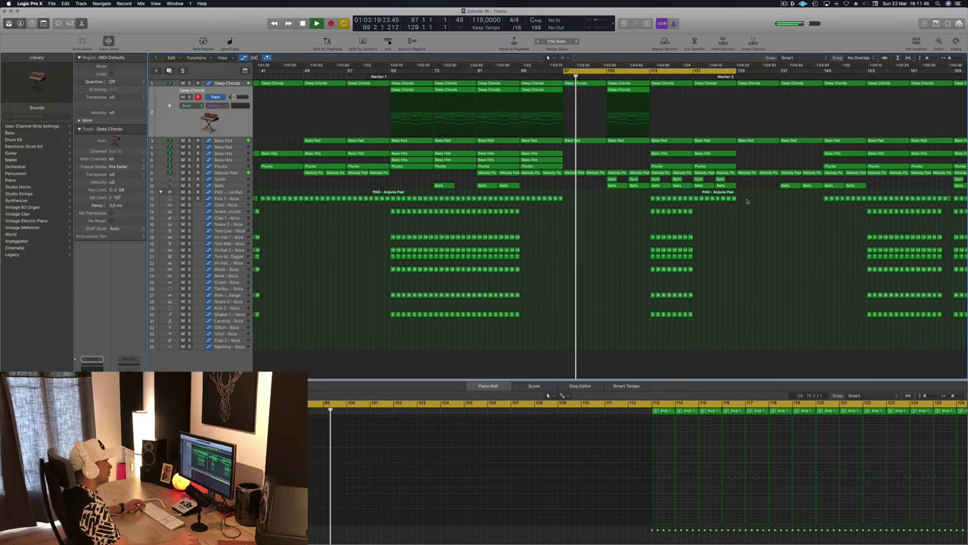
left_click_drag(747, 202, 725, 371)
key("Delete")
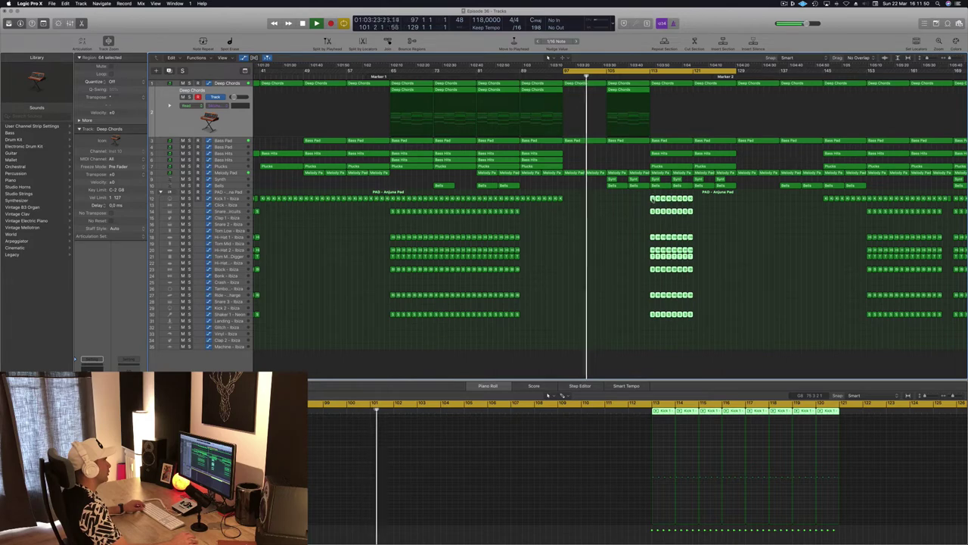
Copy the bar 113–121 drum regions onward to bar 145, then fill bars 145–153 with the same drums except Kick 1.
left_click_drag(653, 196, 811, 323)
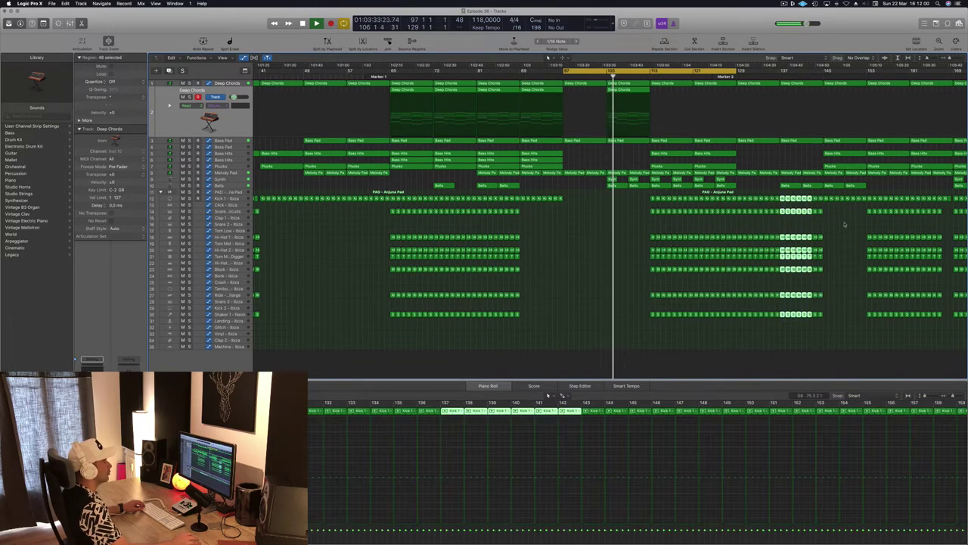
left_click_drag(838, 209, 784, 326)
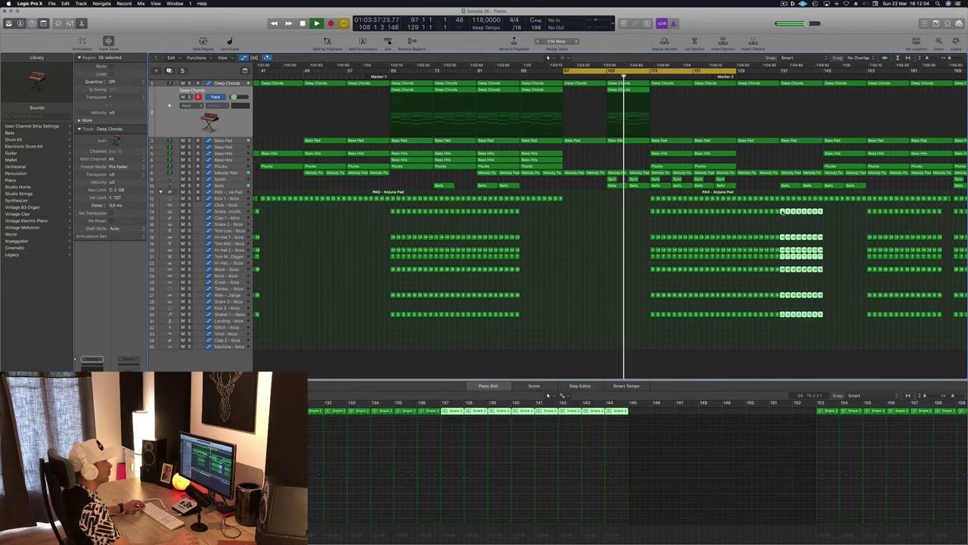
left_click_drag(784, 212, 830, 218)
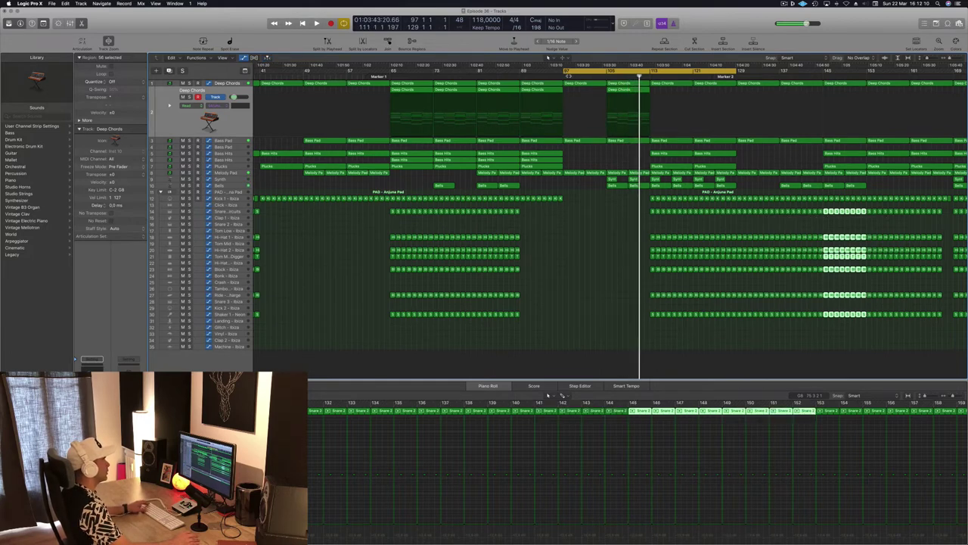
Go from the Bells track to the Synth track and set the Synth volume to -17.2 dB during playback.
left_click(225, 188)
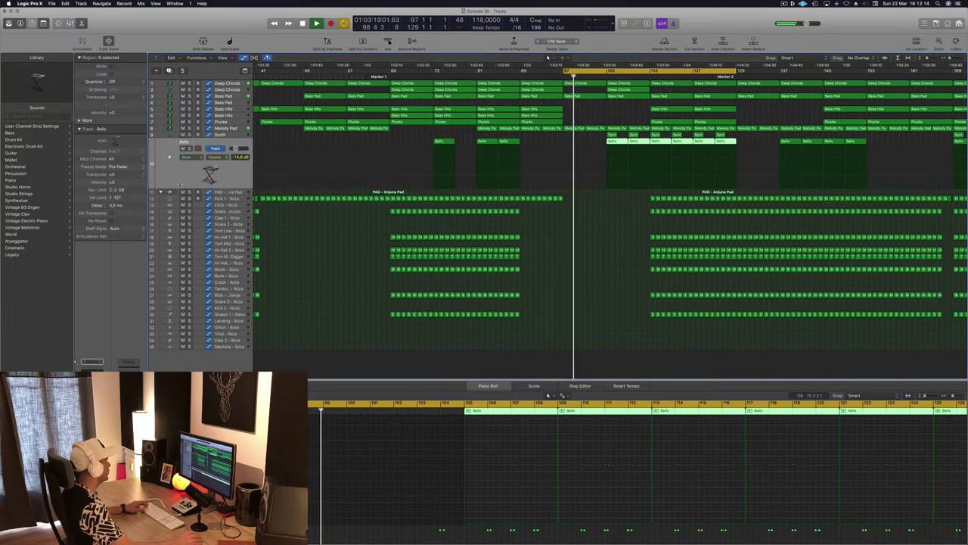
key("Up")
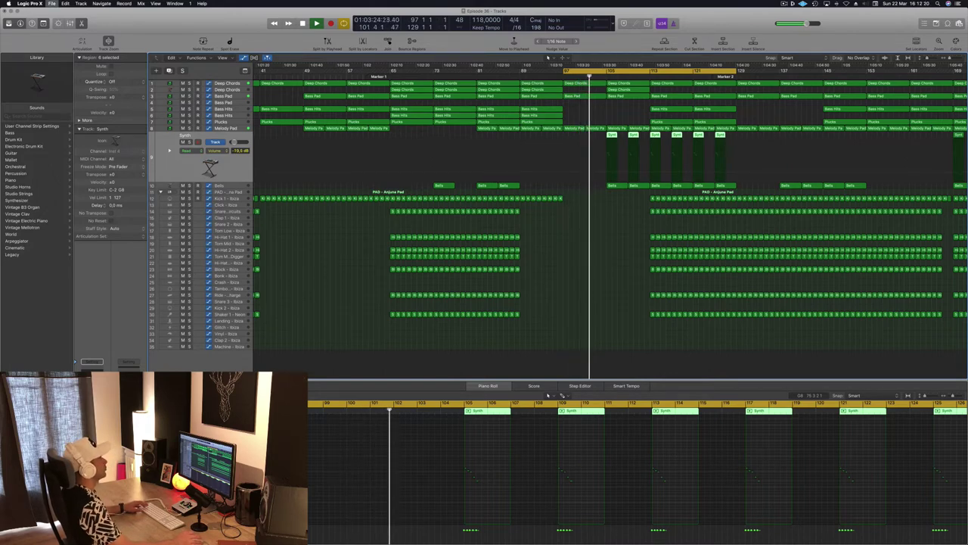
scroll(541, 298, "down", 5)
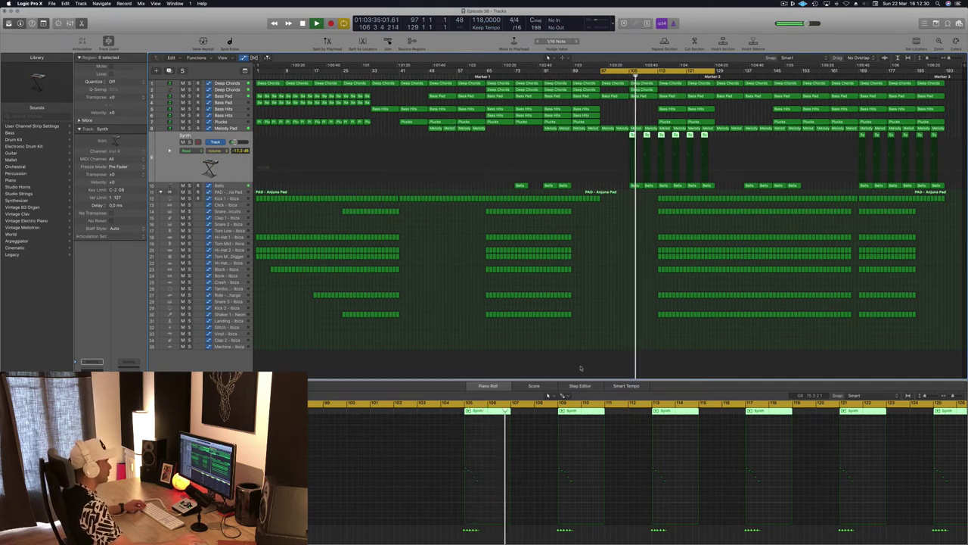
Delete the middle notes around bars 107, 111, 115 and 119 from the Bells regions.
left_click(634, 185)
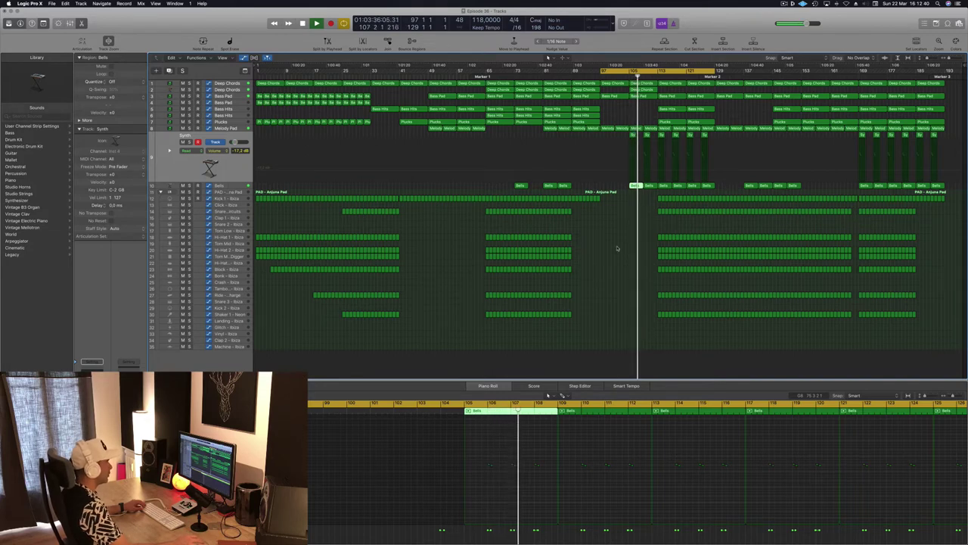
left_click_drag(506, 459, 518, 472)
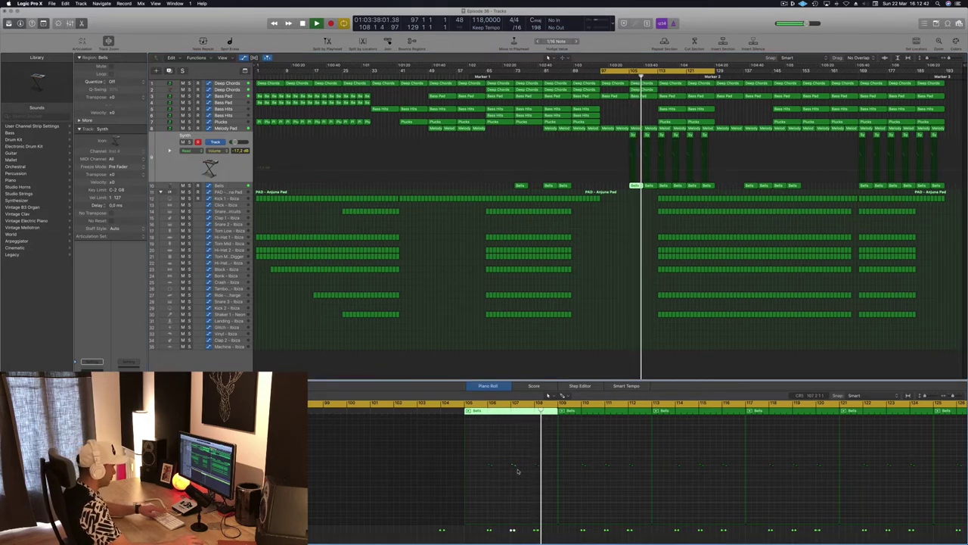
key("BackSpace")
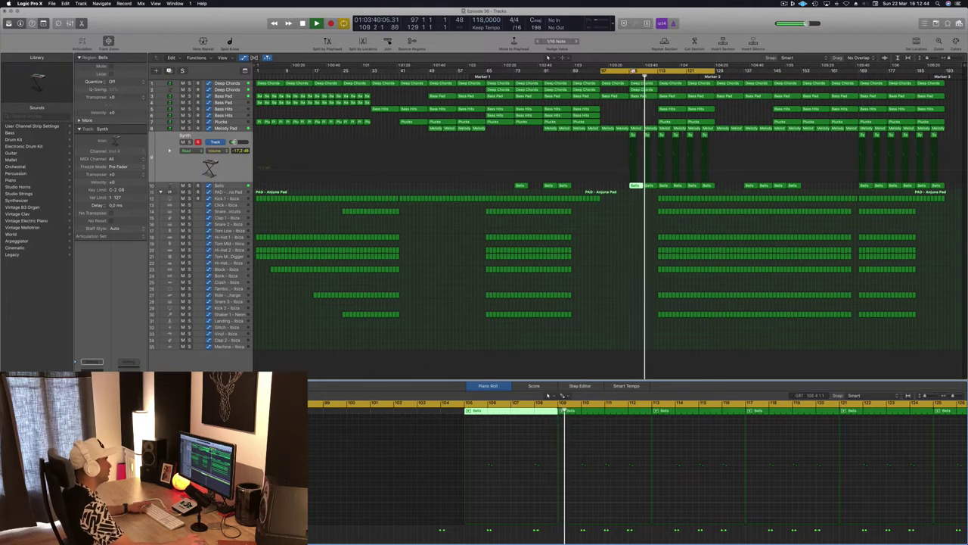
left_click_drag(602, 441, 620, 480)
key("BackSpace")
left_click_drag(698, 449, 713, 482)
key("BackSpace")
left_click_drag(784, 452, 808, 487)
key("BackSpace")
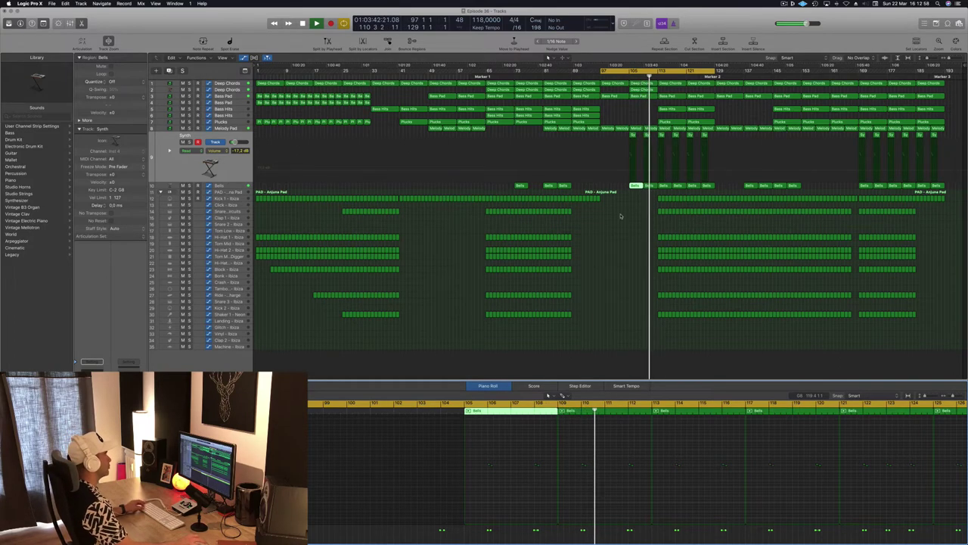
Delete all drum regions from bar 113 to bar 129.
left_click(579, 122)
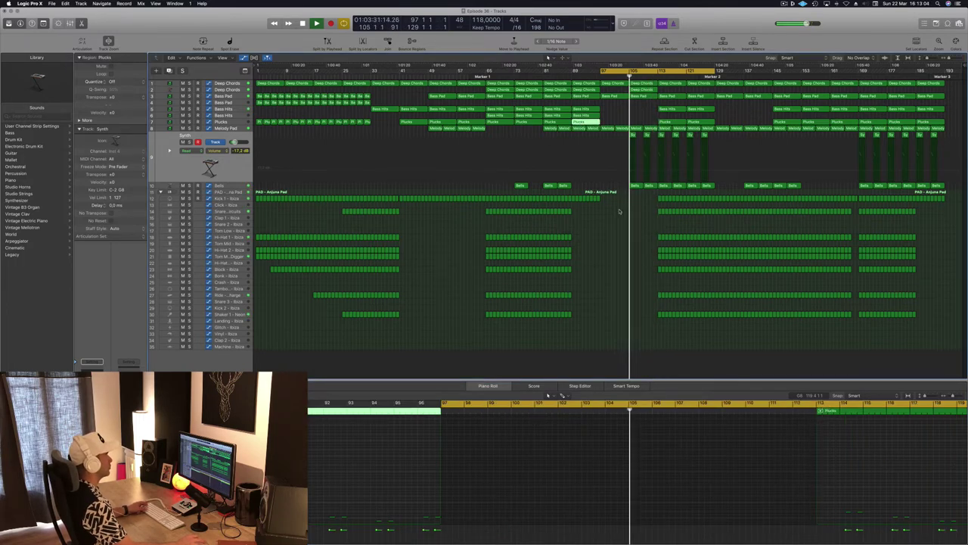
left_click_drag(654, 197, 712, 323)
key("Delete")
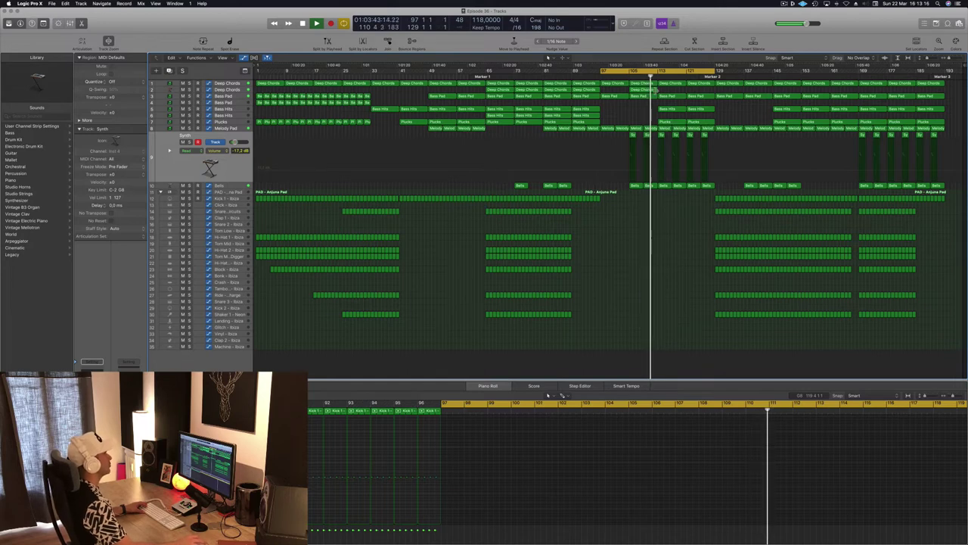
Save the project and replay the breakdown from bar 97.
left_click(591, 115)
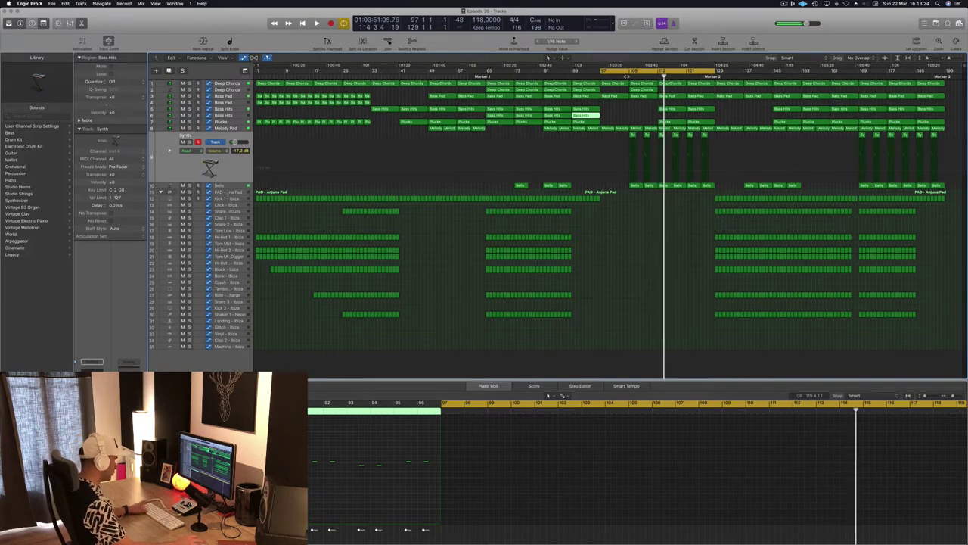
key("space")
key("super+s")
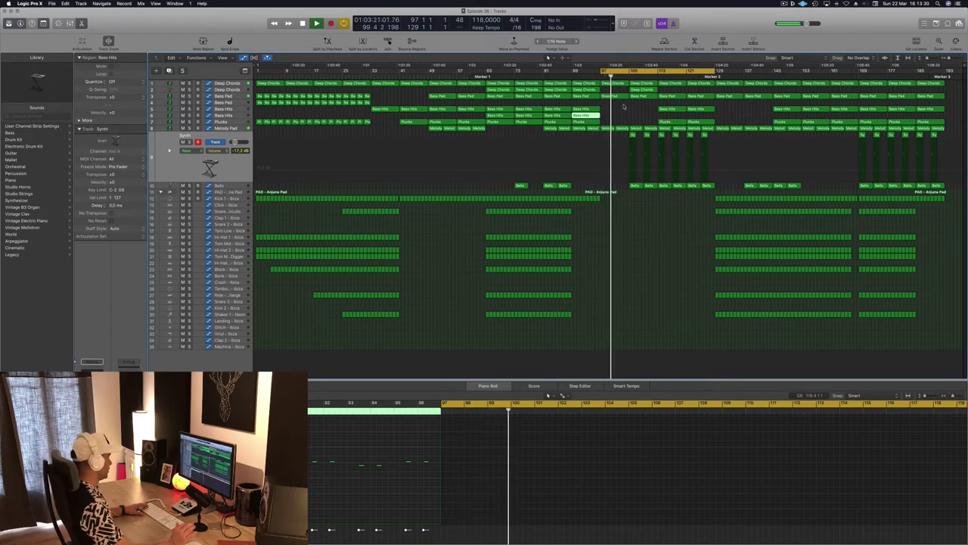
left_click(614, 274)
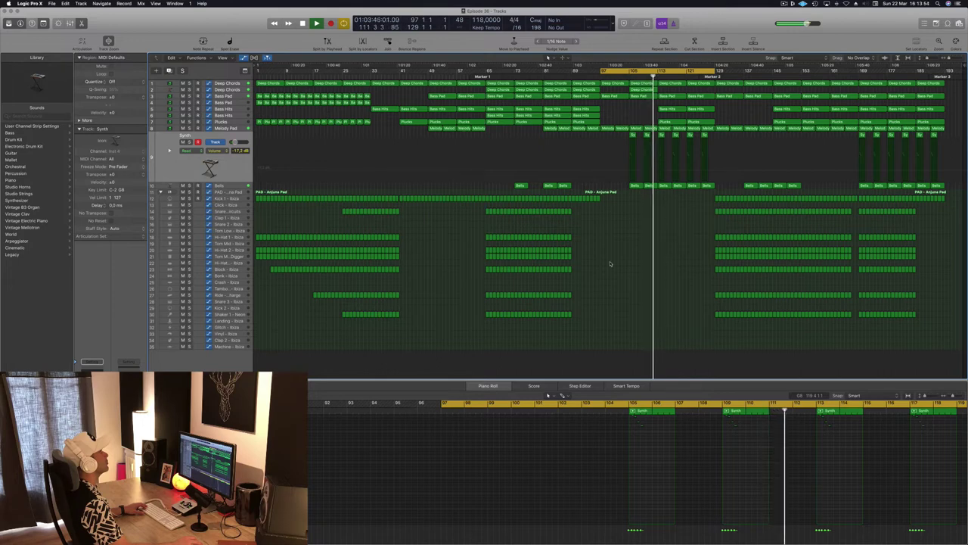
Delete the Bass Hits and Plucks regions at bars 113 and 121.
left_click(679, 110)
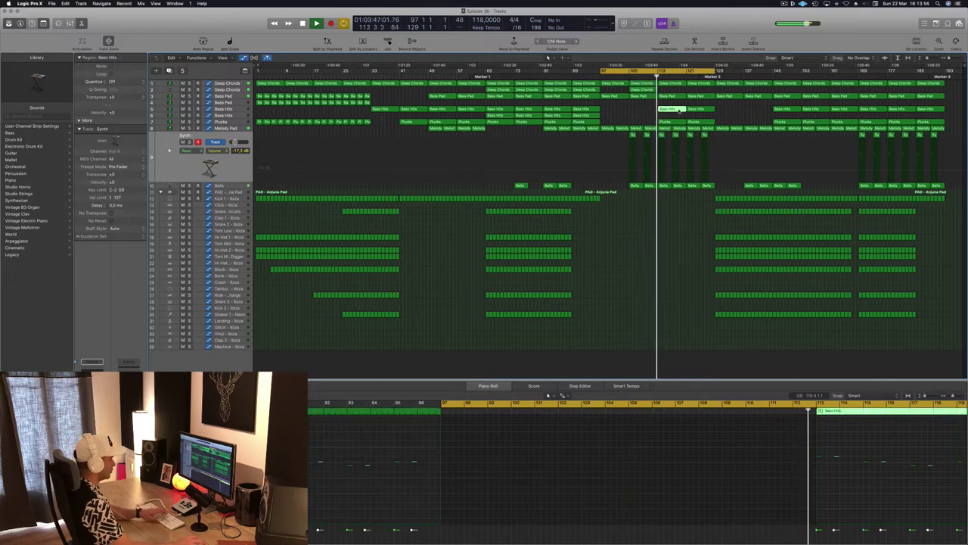
key("Delete")
left_click(702, 110)
key("Delete")
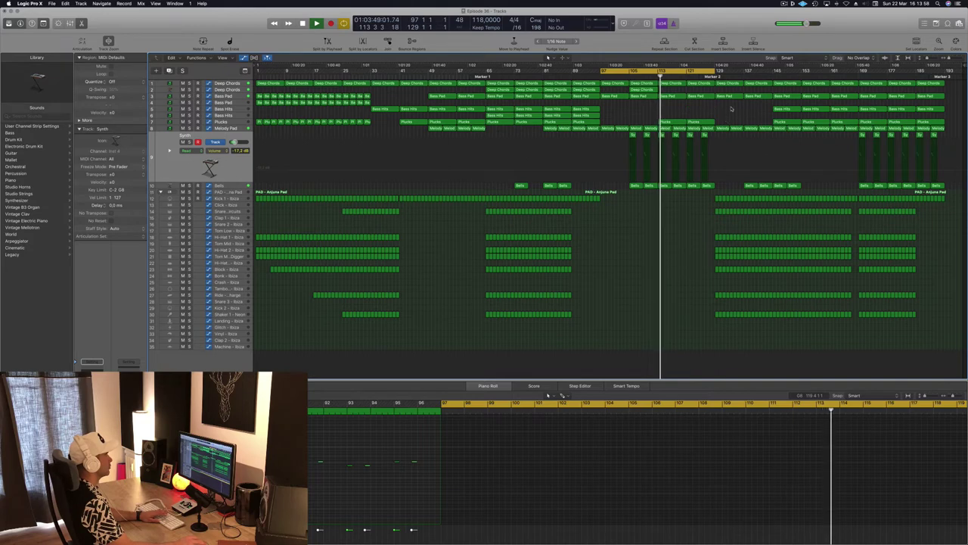
left_click(648, 90)
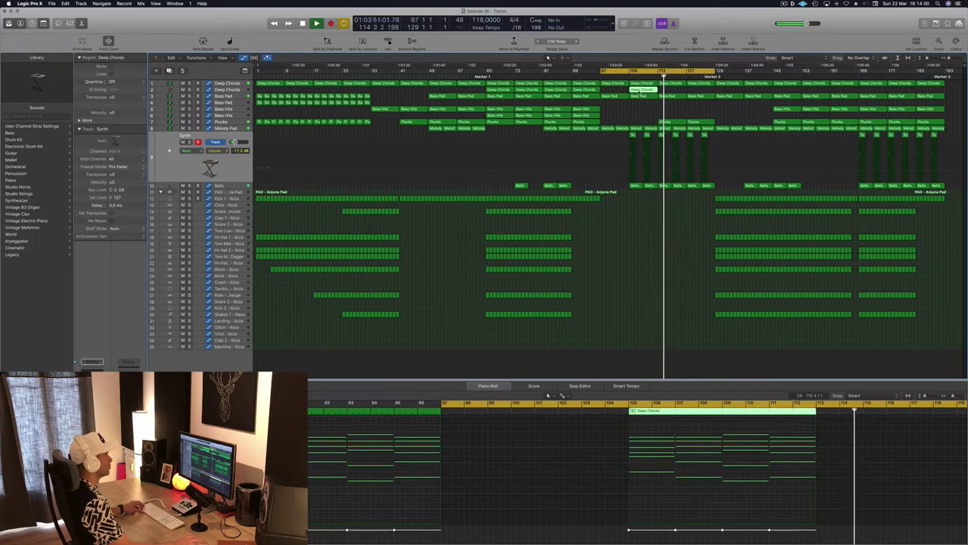
left_click(681, 121)
key("Delete")
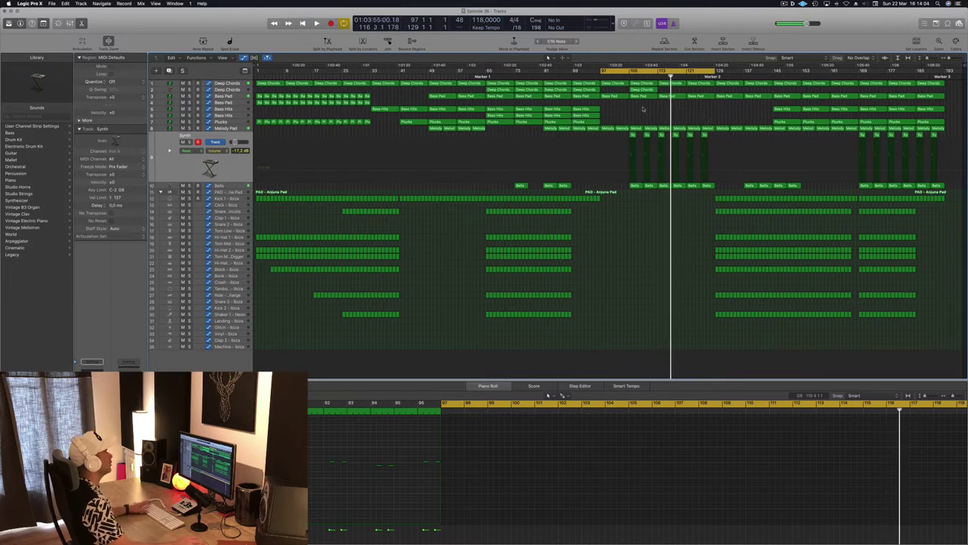
Replay from bar 97 and reshape the first Deep Chords track's automation to drop at bar 105 and rise again to bar 113.
key("Return")
left_click(227, 83)
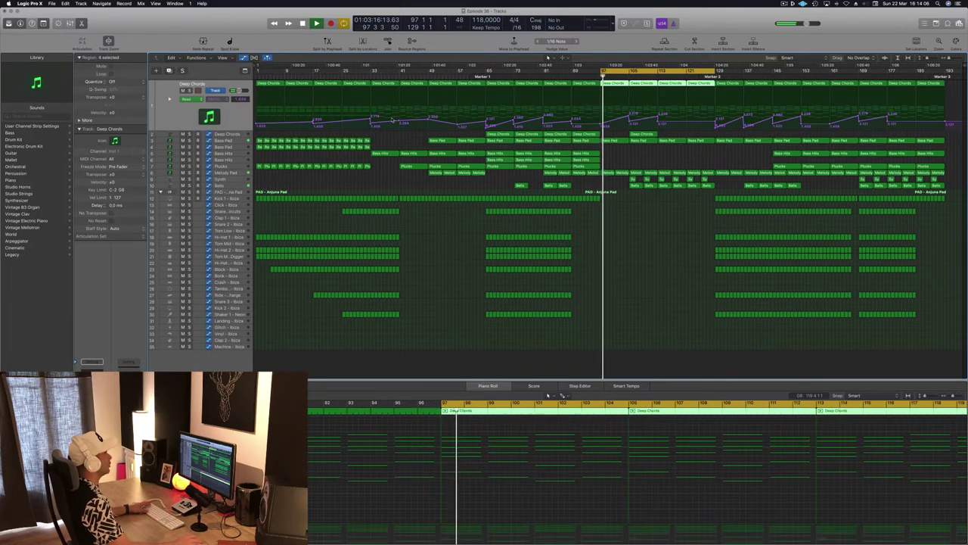
left_click(629, 123)
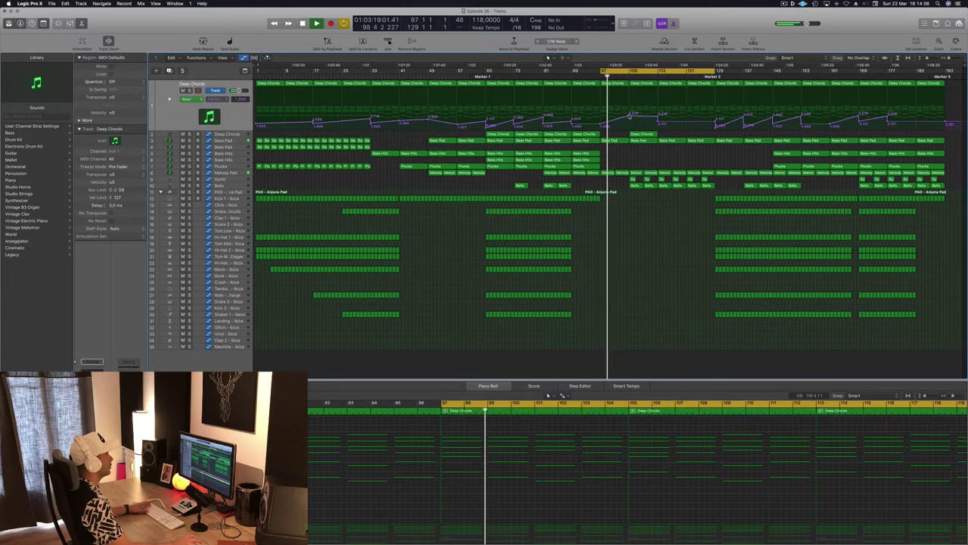
left_click_drag(630, 116, 629, 122)
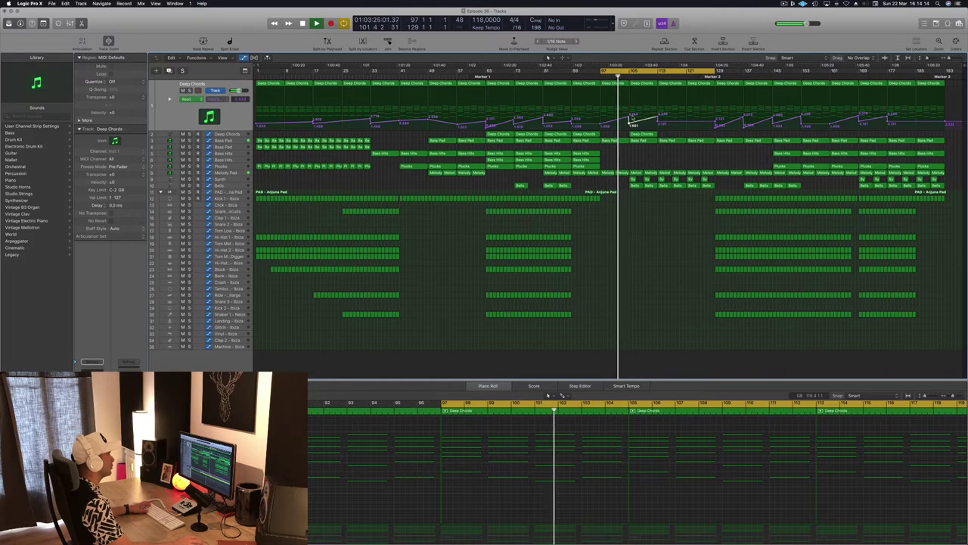
Briefly solo the Bass Pad track during playback to check the sustained layers in the breakdown.
left_click(589, 134)
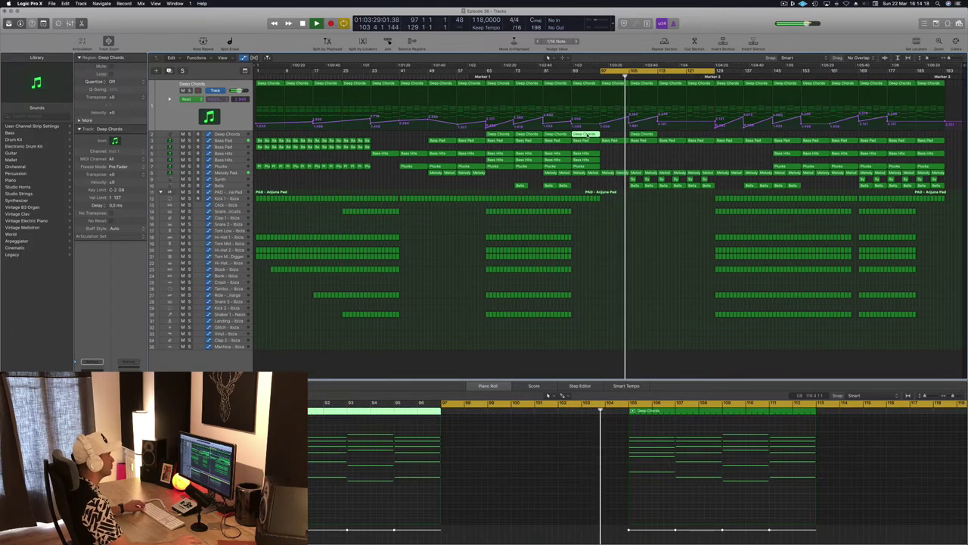
left_click(586, 156)
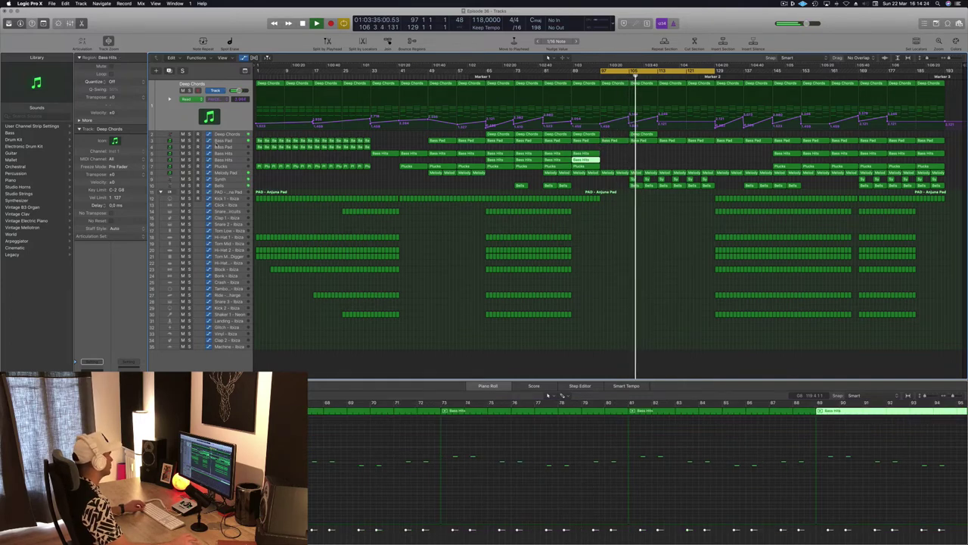
key("s")
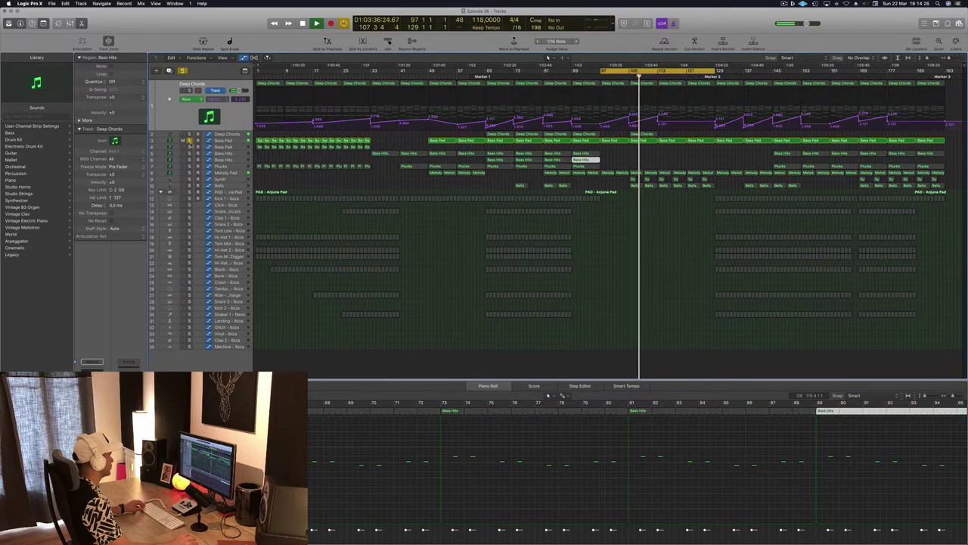
key("s")
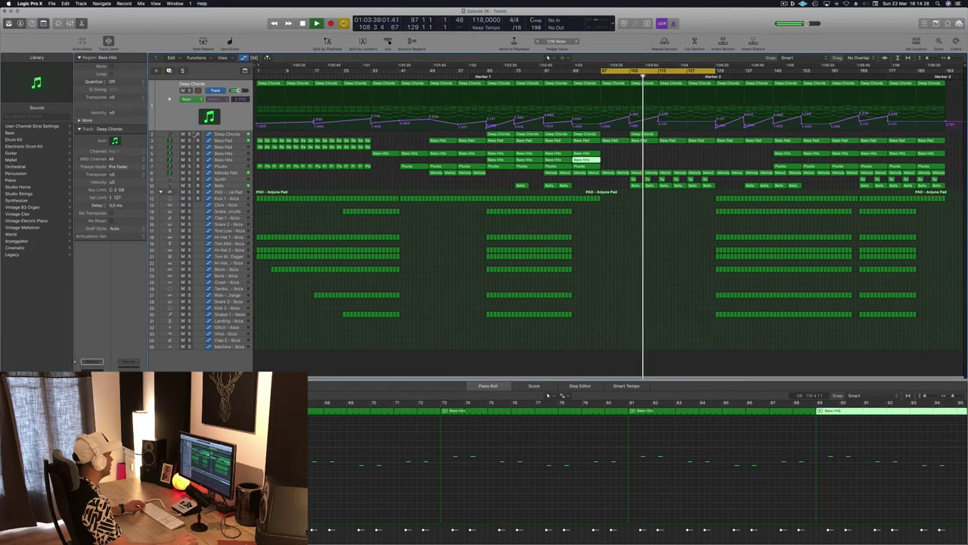
key("s")
key("s")
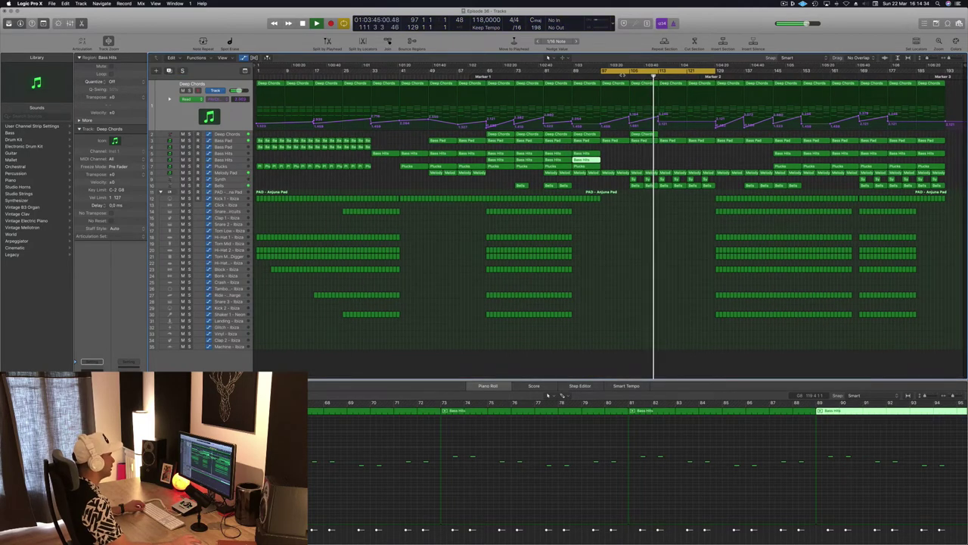
Layer the second Bass Pad track with copies of the Bass Pad region at bars 105, 113 and 121.
left_click(640, 142)
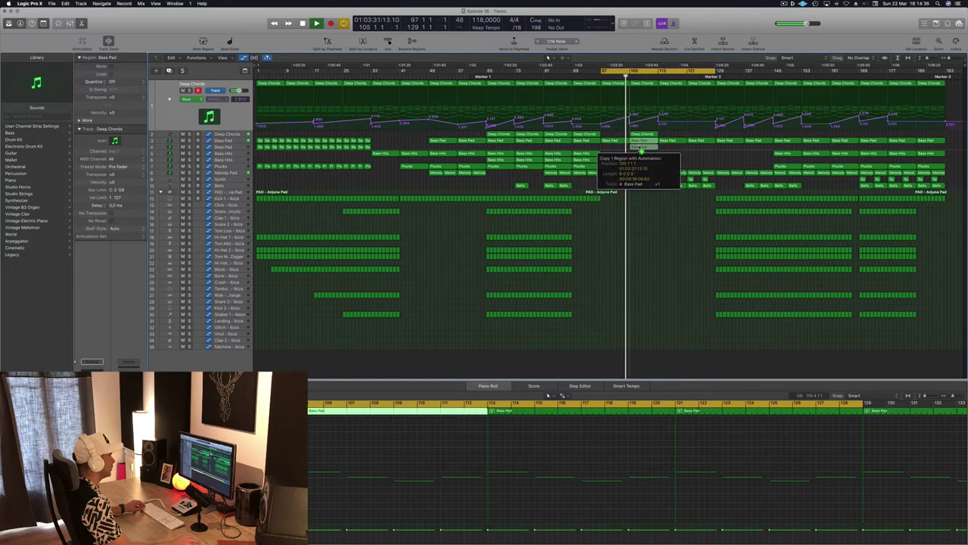
mouse_move(642, 151)
left_mouse_down()
mouse_move(619, 151)
mouse_move(641, 149)
left_mouse_up()
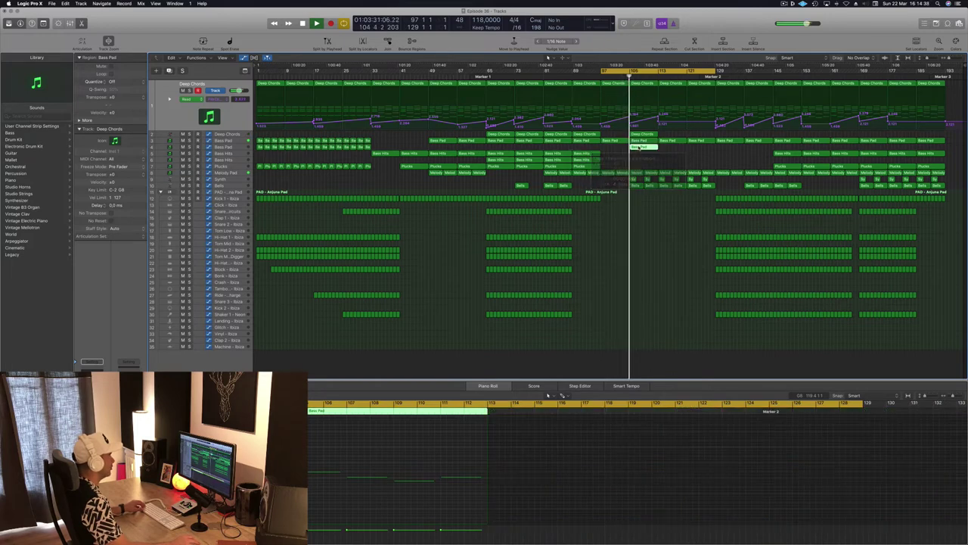
key("ctrl+s")
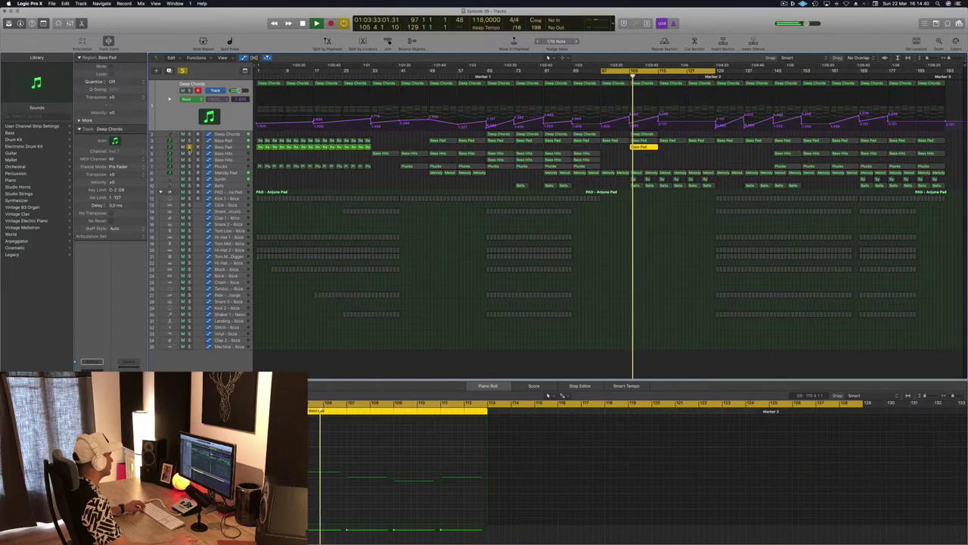
key("ctrl+s")
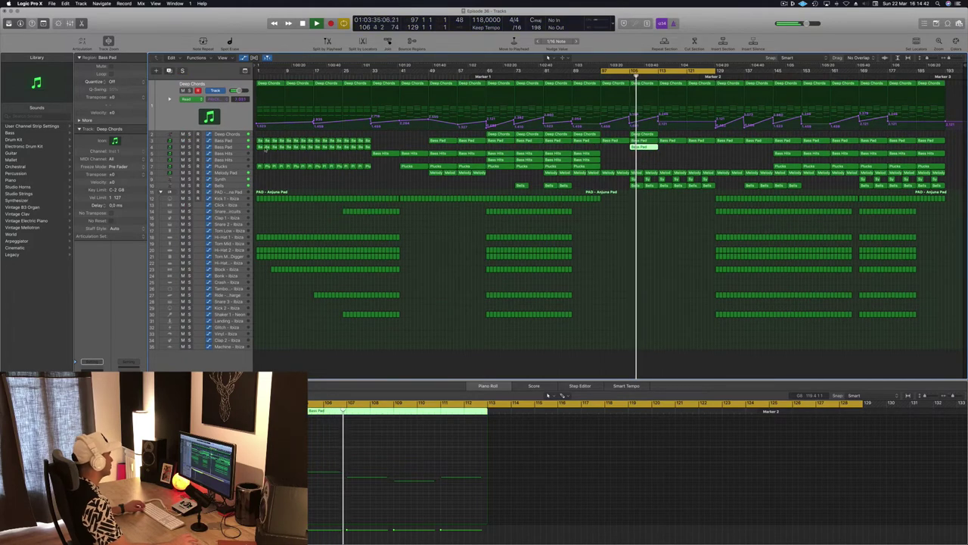
left_click(238, 148)
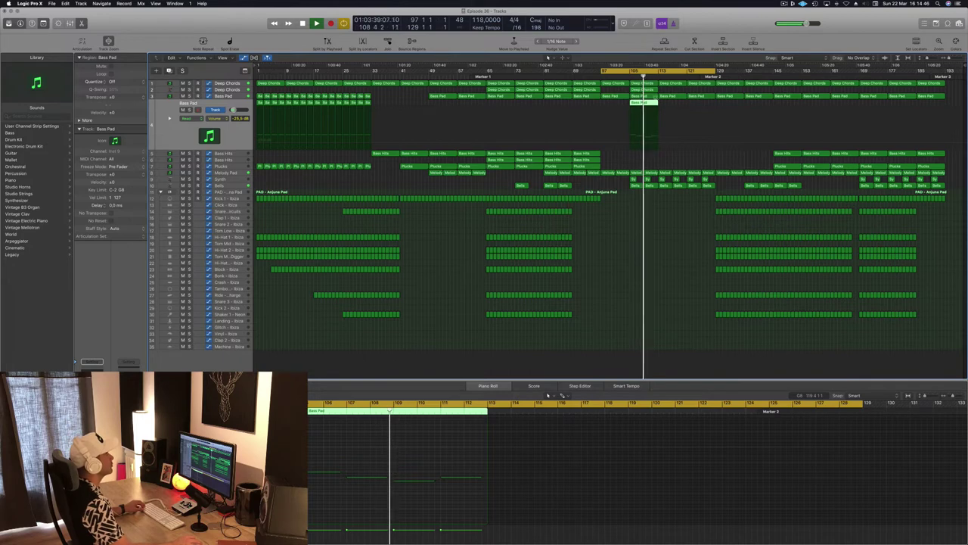
left_click_drag(649, 104, 697, 110)
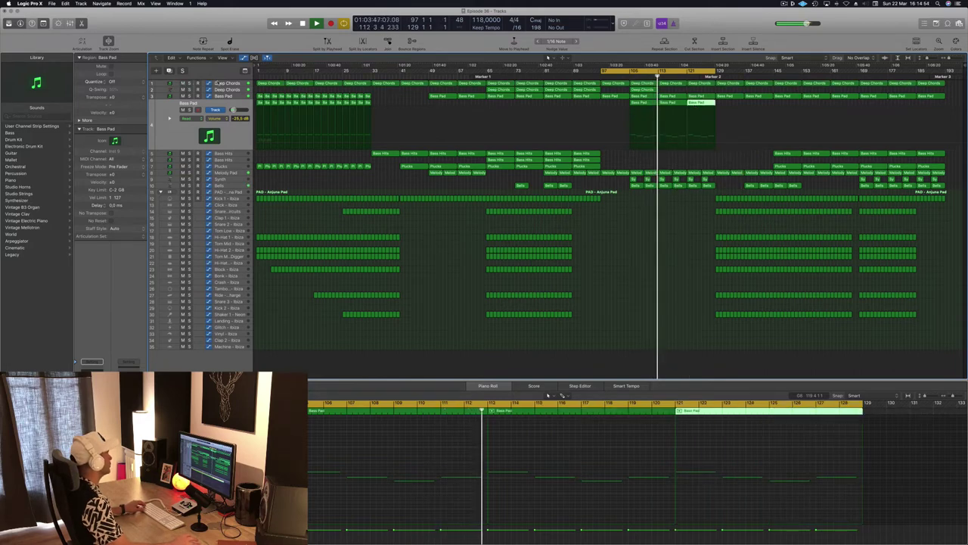
Raise the first Deep Chords track's automation point at bar 113 so the curve falls gradually to bar 129.
left_click(175, 83)
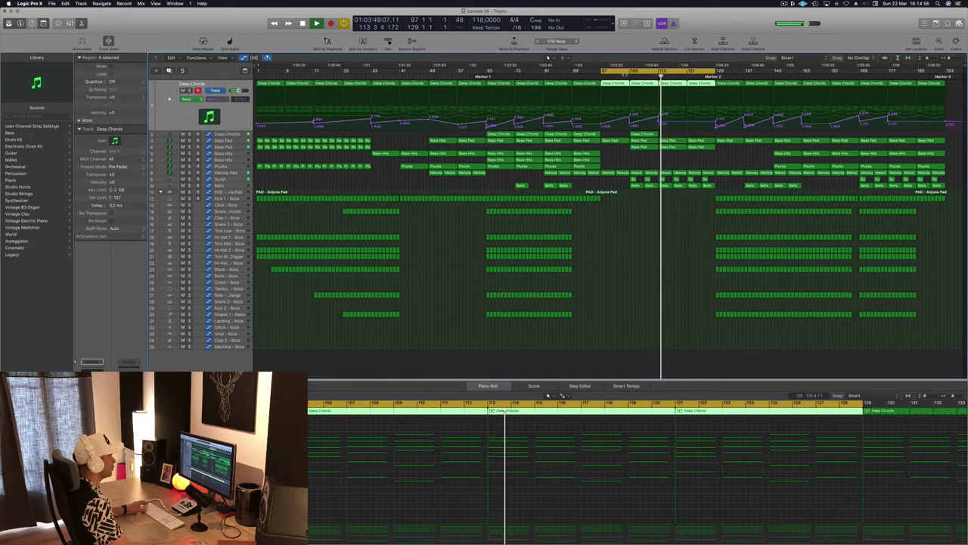
left_click(659, 118)
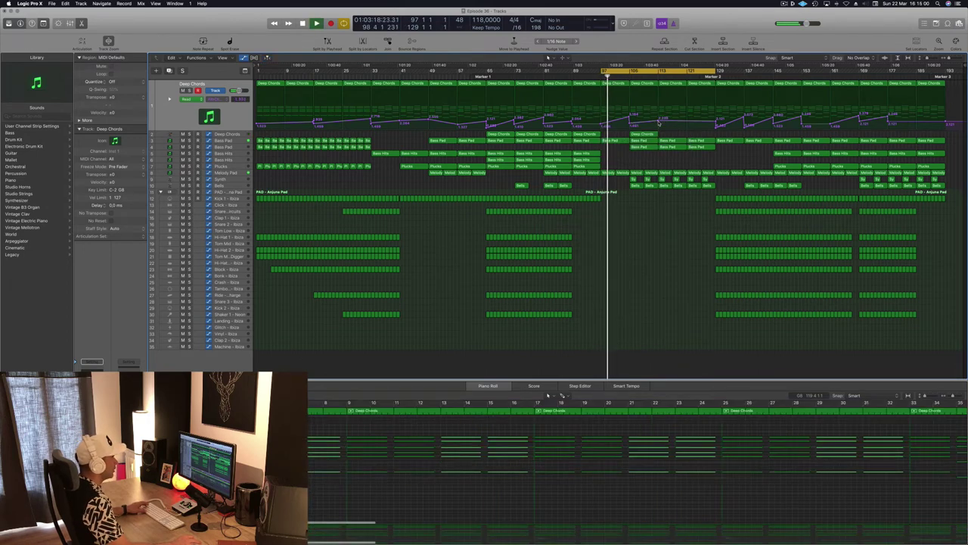
left_click(658, 123)
left_click_drag(658, 121, 660, 119)
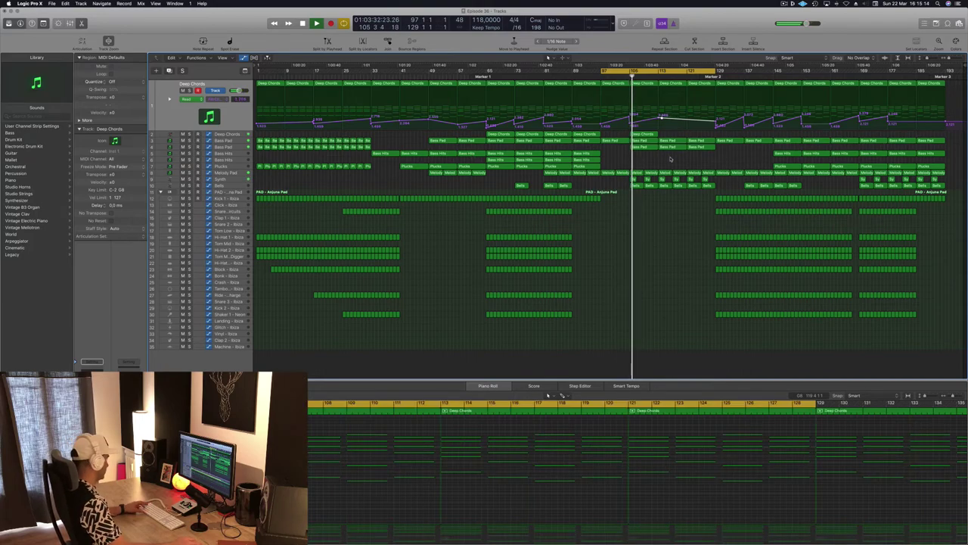
Delete the Synth and Bells regions at bars 121 and 125.
key("super+Right")
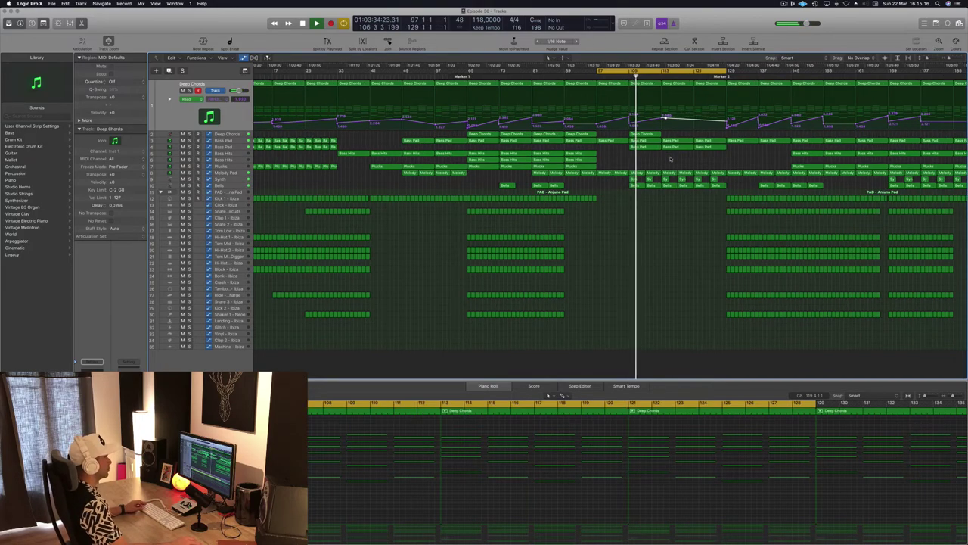
key("super+Right")
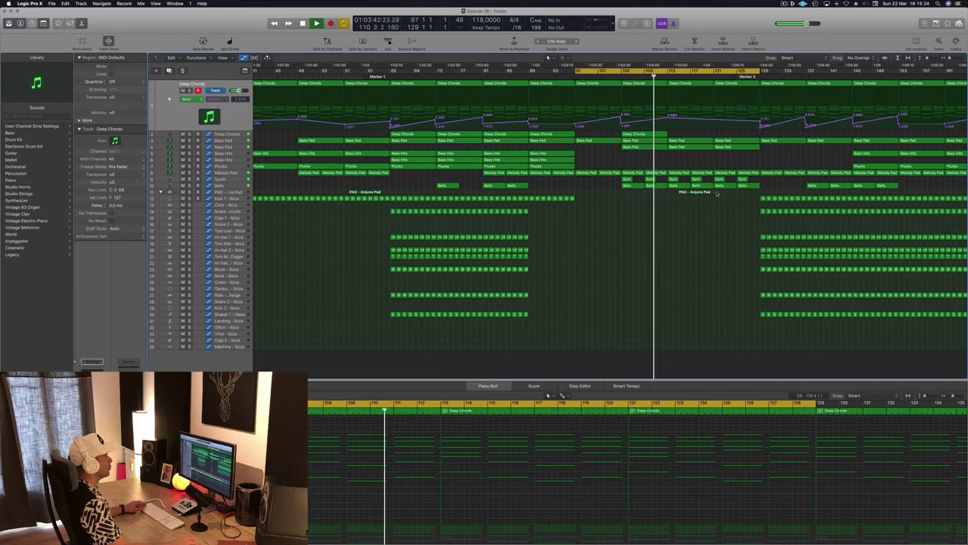
left_click_drag(720, 193, 750, 179)
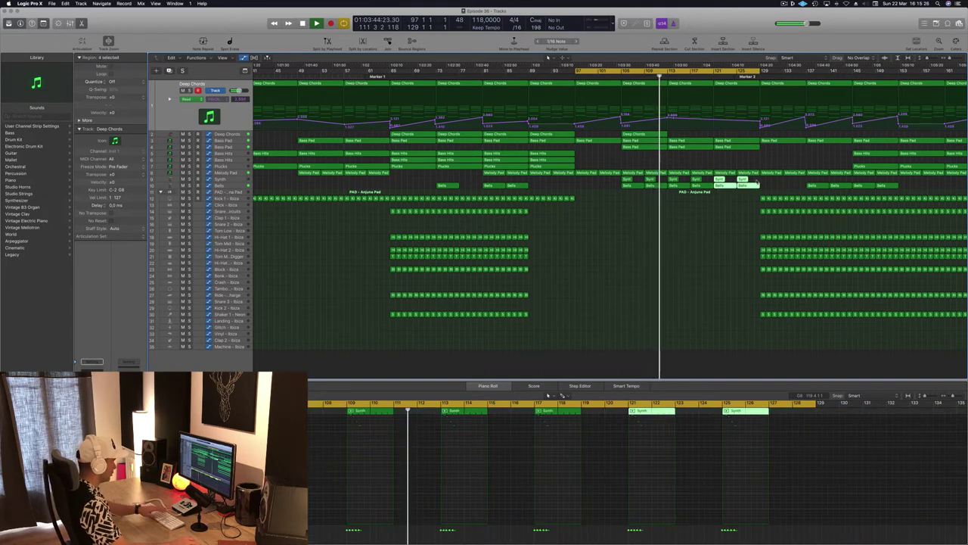
key("Delete")
Replay from bar 105 and lower the first Deep Chords track's automation point at bar 113.
scroll(714, 149, "down", 2)
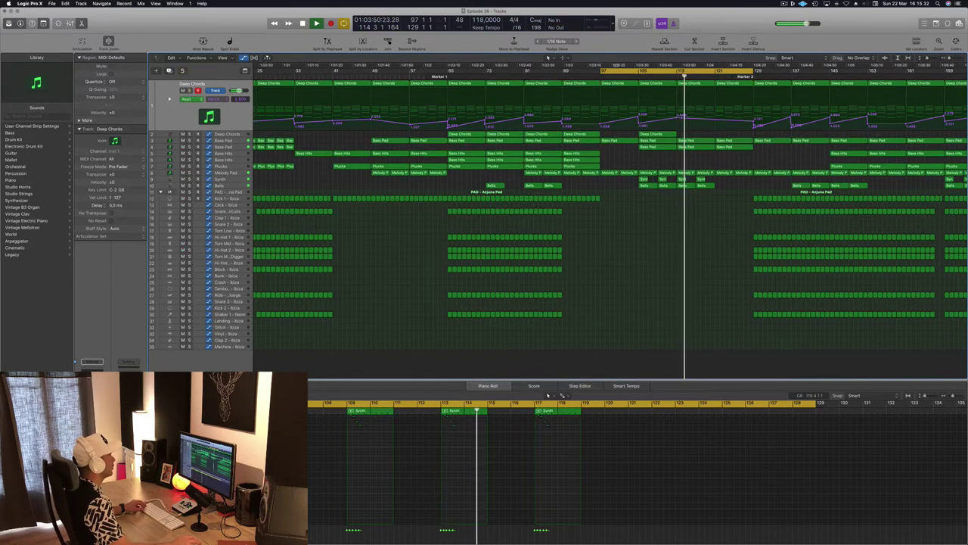
key("space")
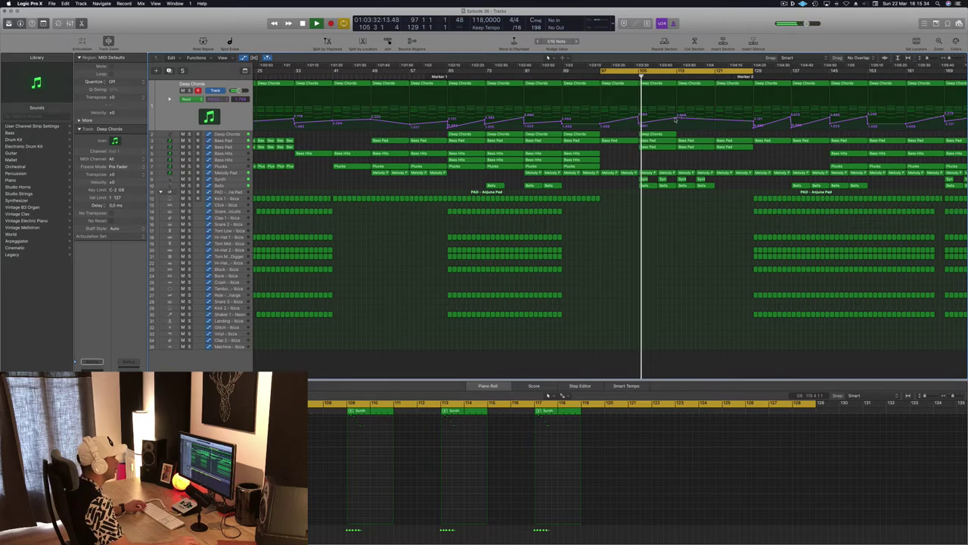
left_click_drag(677, 118, 676, 122)
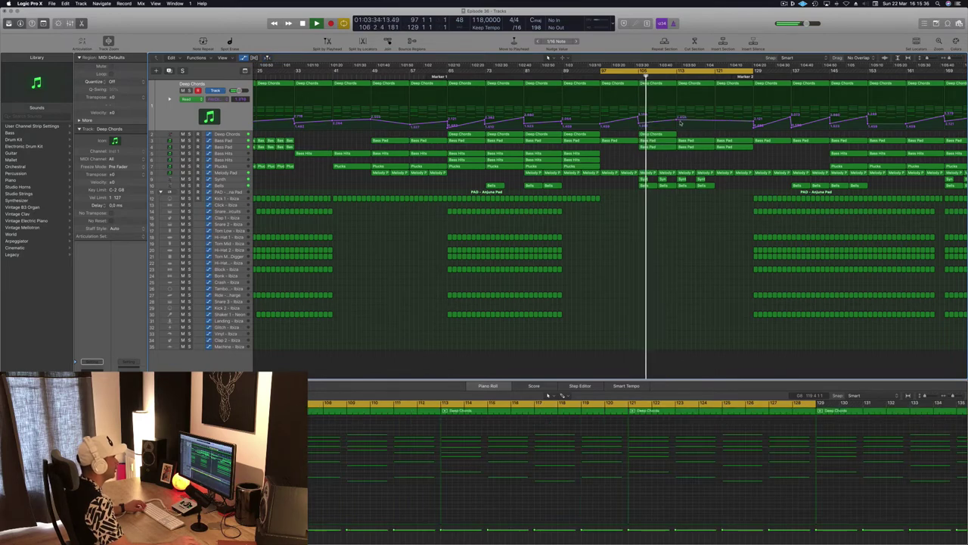
Replay from bar 97 and raise the Melody Pad track's filter cutoff automation point at bar 105.
left_click(232, 174)
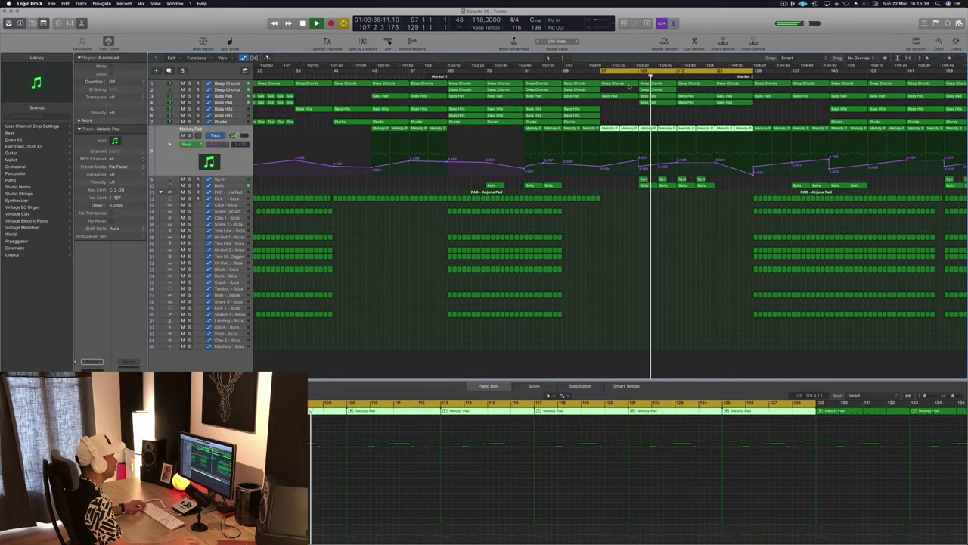
key("space")
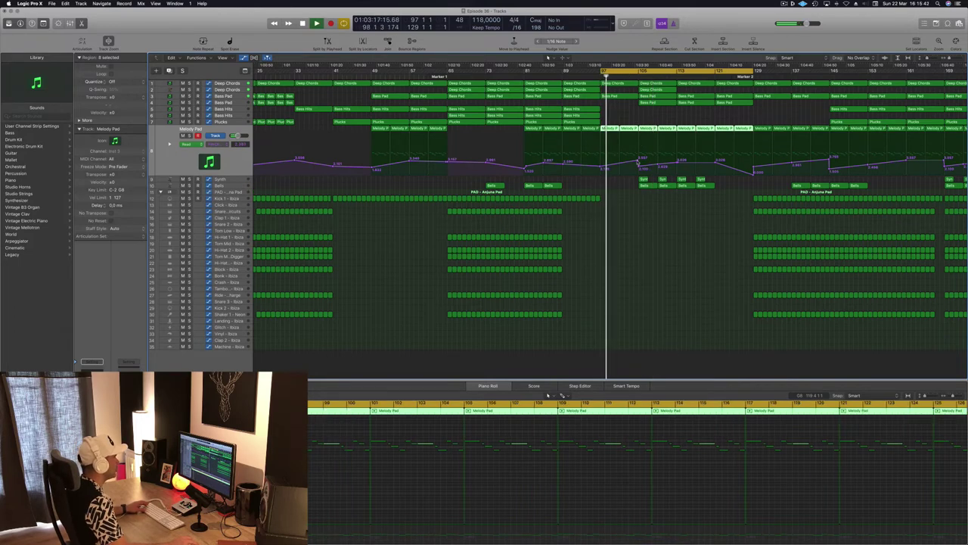
left_click_drag(638, 162, 642, 156)
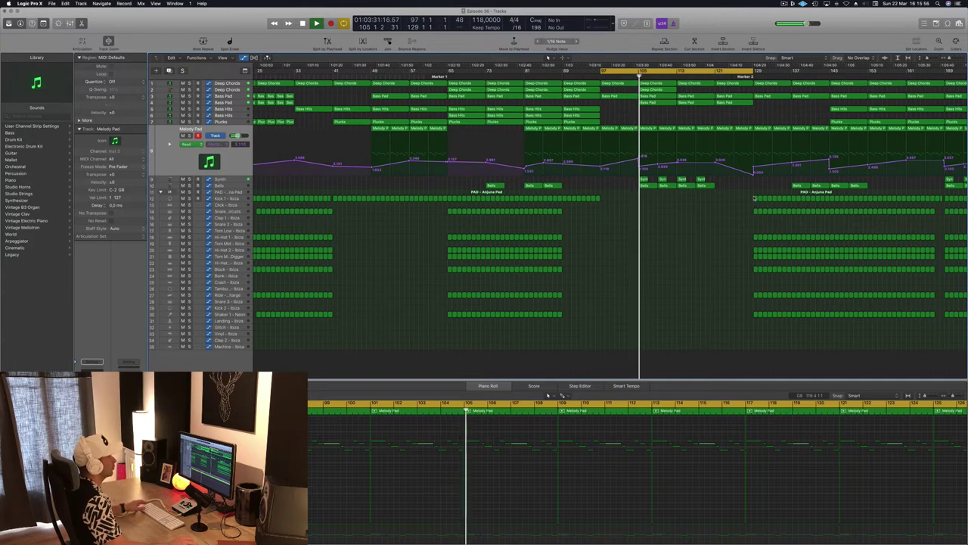
Copy the Kick 1 region from bar 129 to bar 105 and delete every note except its first hit.
left_click_drag(755, 199, 641, 199)
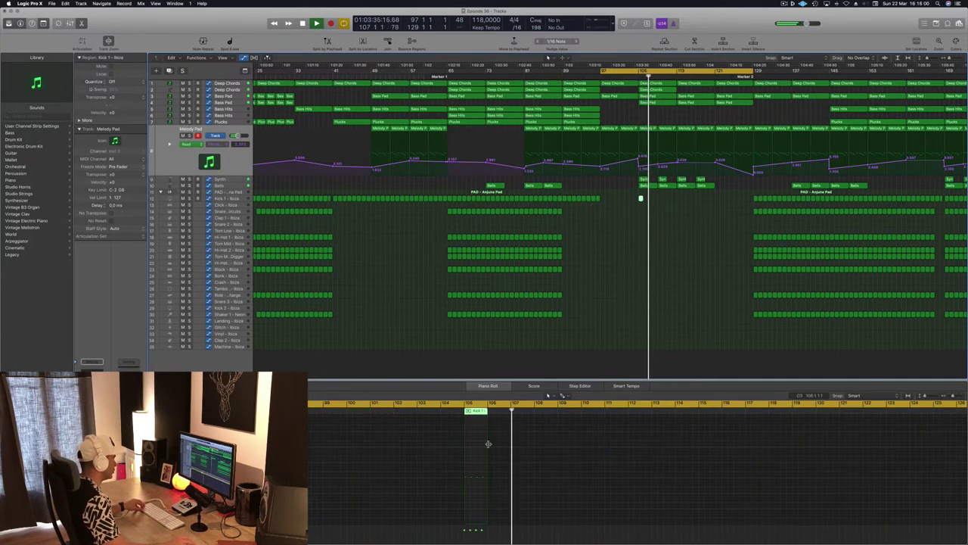
left_click_drag(469, 473, 482, 483)
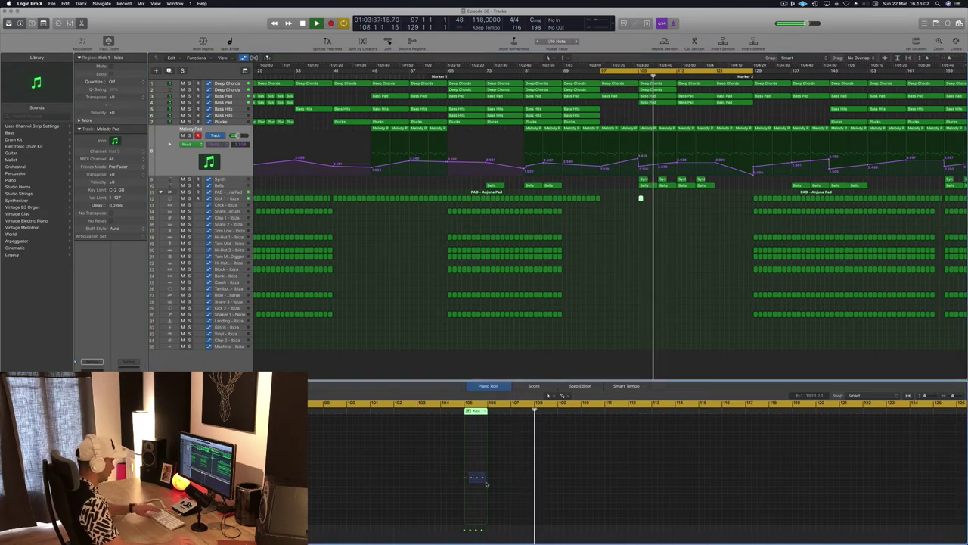
key("Delete")
Turn off the cycle range and replay the single kick hit at bar 105.
left_click(631, 74)
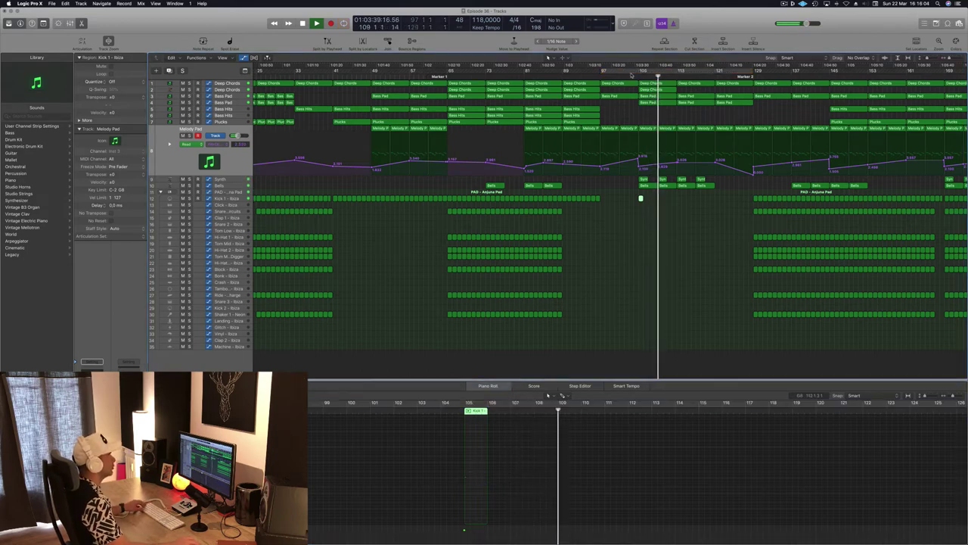
key("super+Left")
left_click(648, 246)
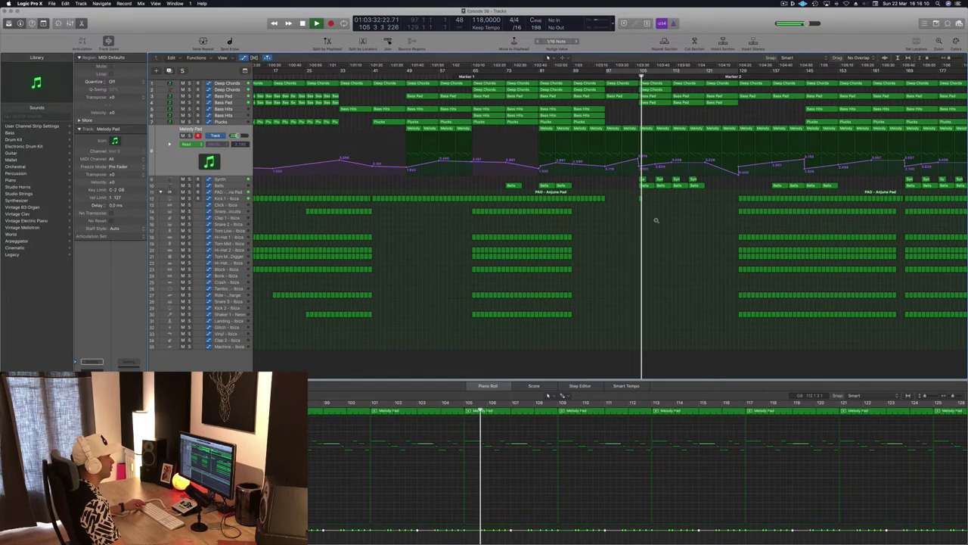
Copy the single-hit Kick 1 region to bars 109, 113 and 117.
key("super+Right")
left_click(640, 199)
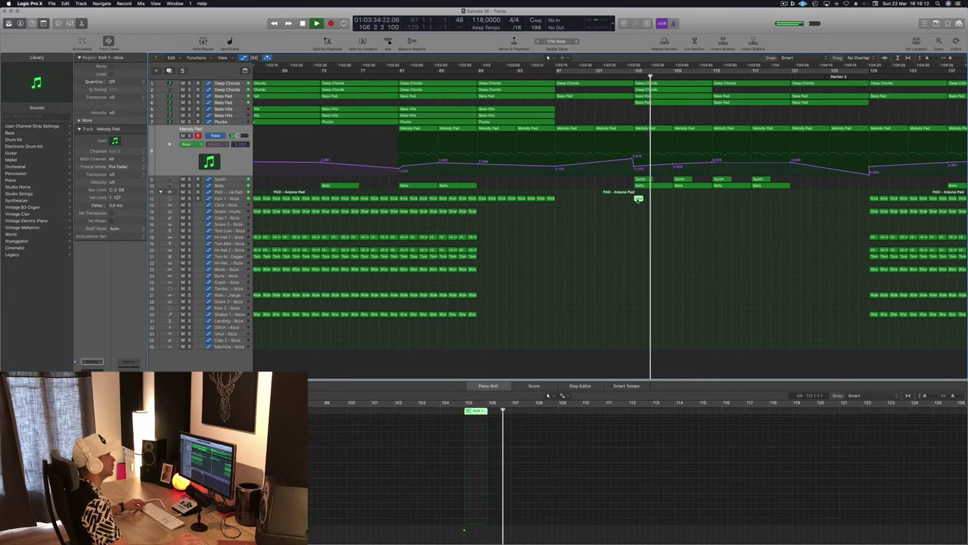
left_click_drag(640, 199, 679, 199)
left_click_drag(601, 202, 714, 205)
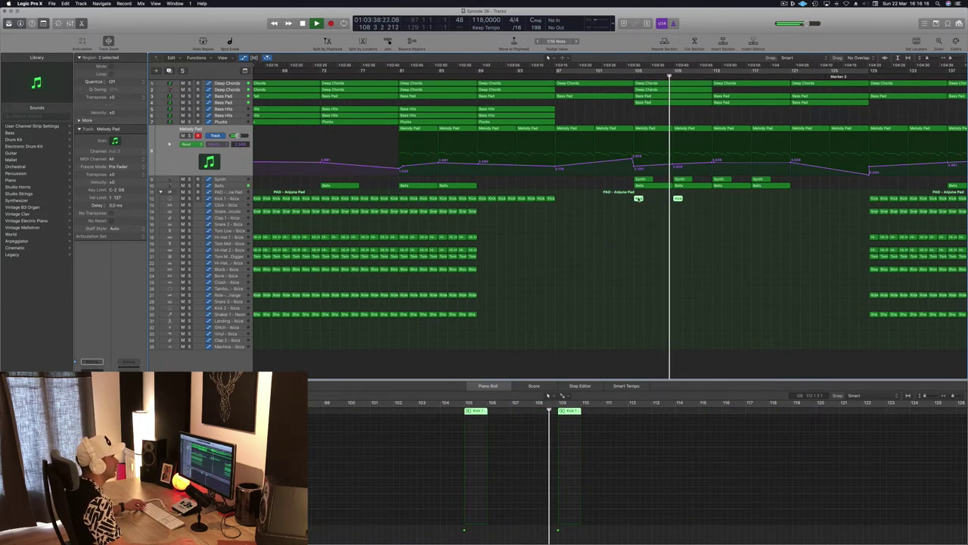
left_click_drag(639, 199, 714, 202)
left_click(715, 212, "ctrl+alt")
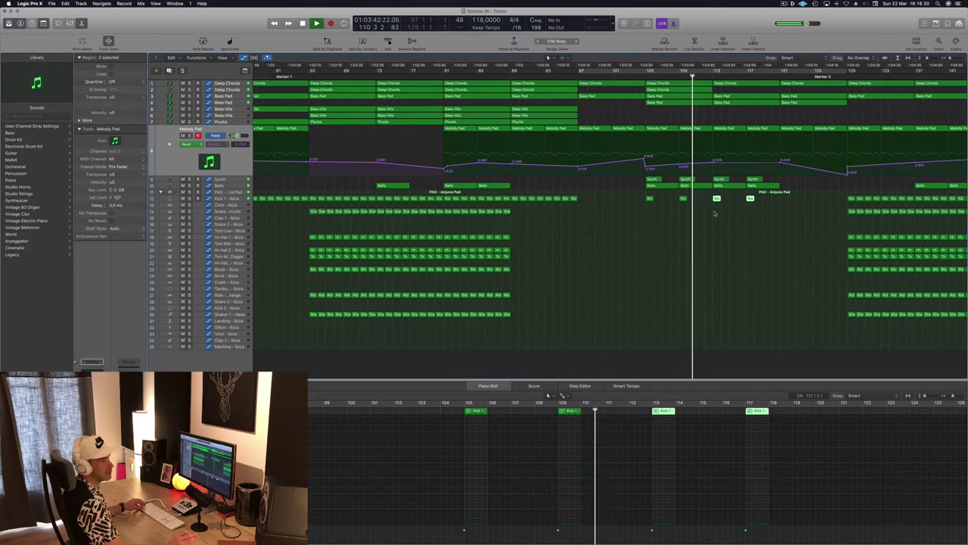
left_click(714, 213, "ctrl+alt")
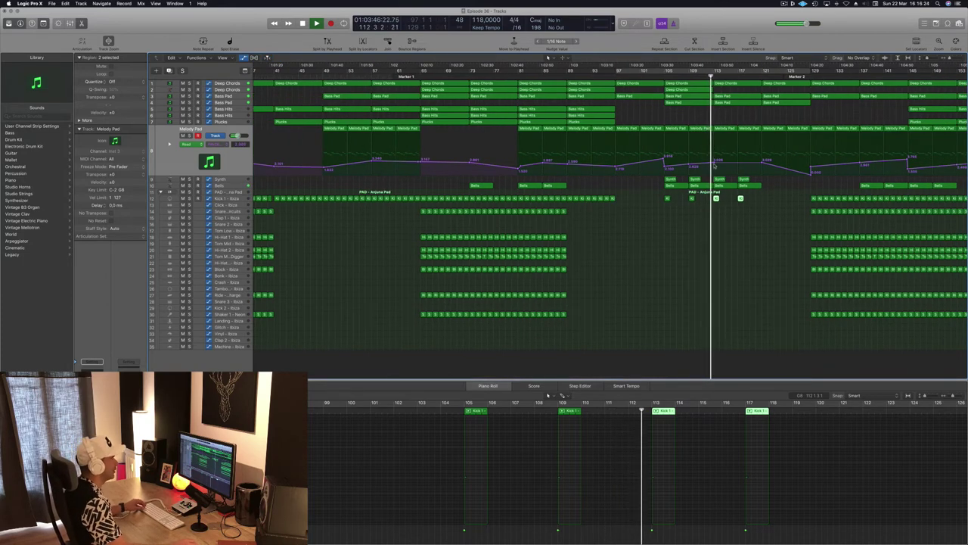
Raise the Melody Pad filter cutoff automation at bars 113 and 121 to build a rise peaking at bar 121.
left_click(717, 161)
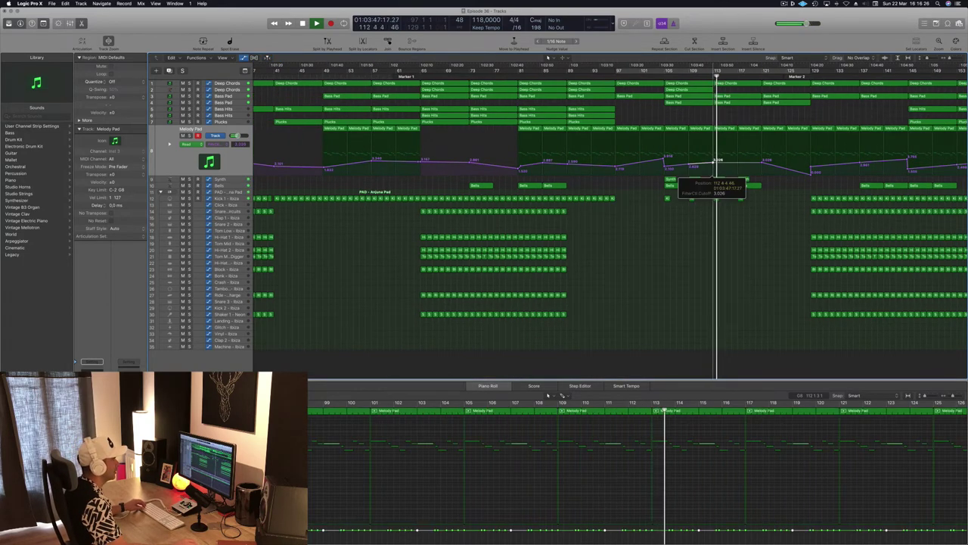
left_click(766, 156)
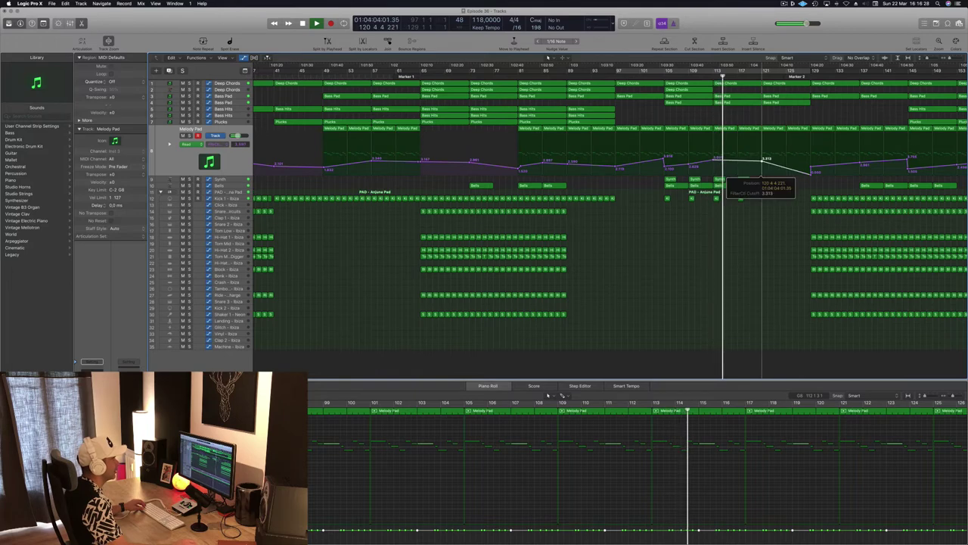
left_click_drag(762, 157, 762, 155)
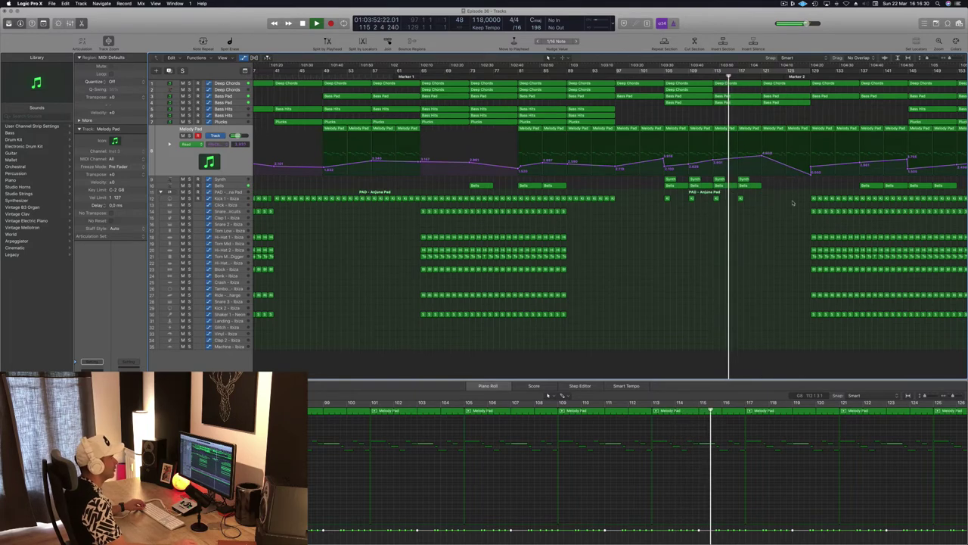
Fill bars 121–129 of the Kick 1 track with copied kick regions and raise the Melody Pad cutoff point at bar 129.
left_click_drag(792, 200, 765, 199)
left_click(760, 158)
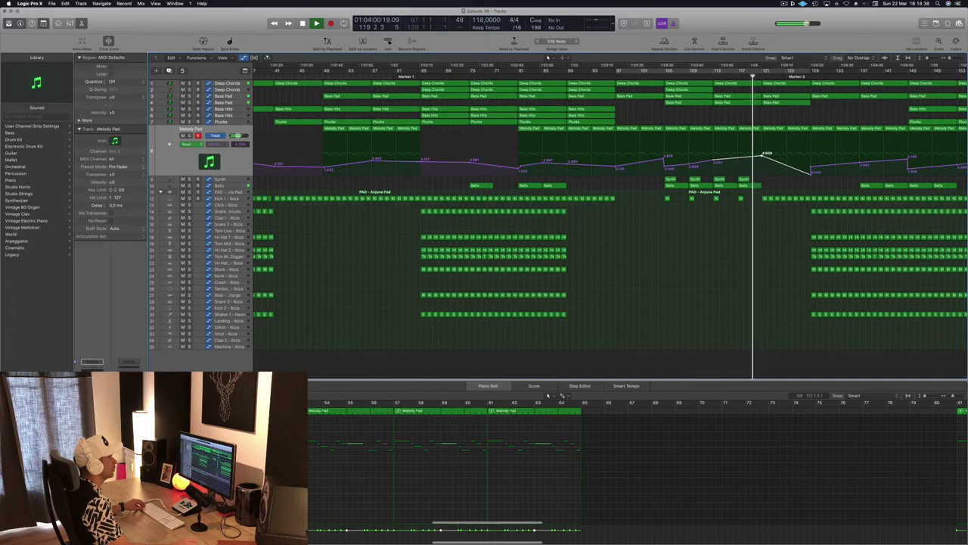
left_click(809, 174)
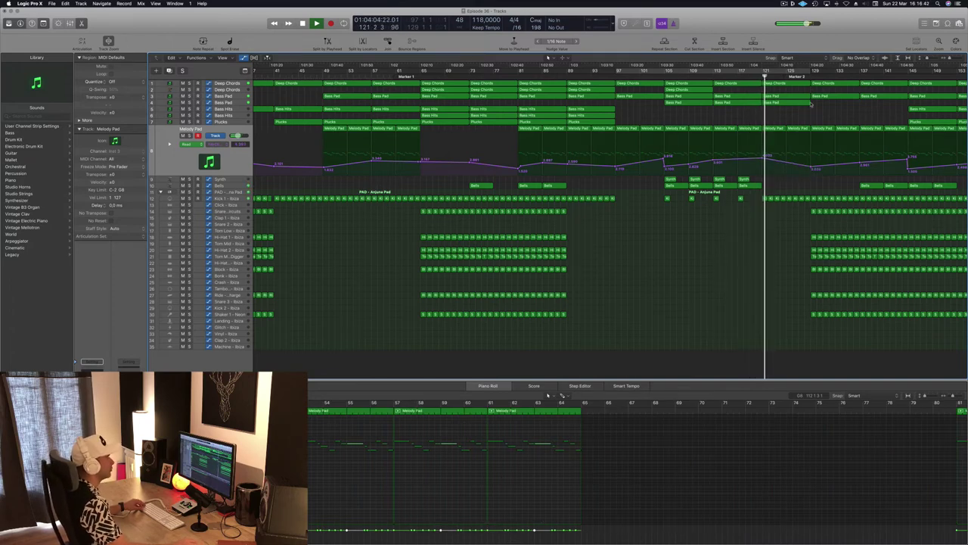
Copy a Bass Hits region to bar 121 on each of the two Bass Hits tracks.
key("super+Left")
left_click(785, 110)
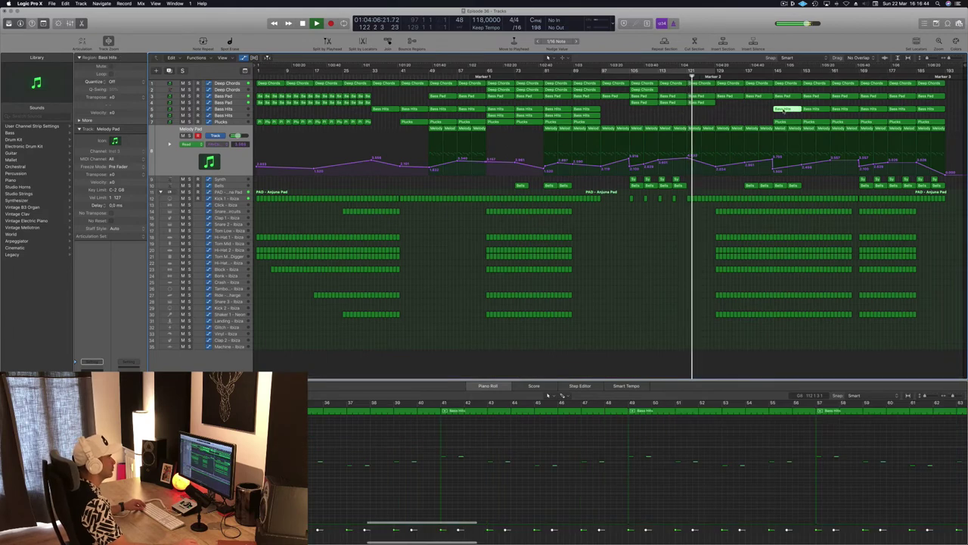
left_click_drag(784, 111, 704, 116)
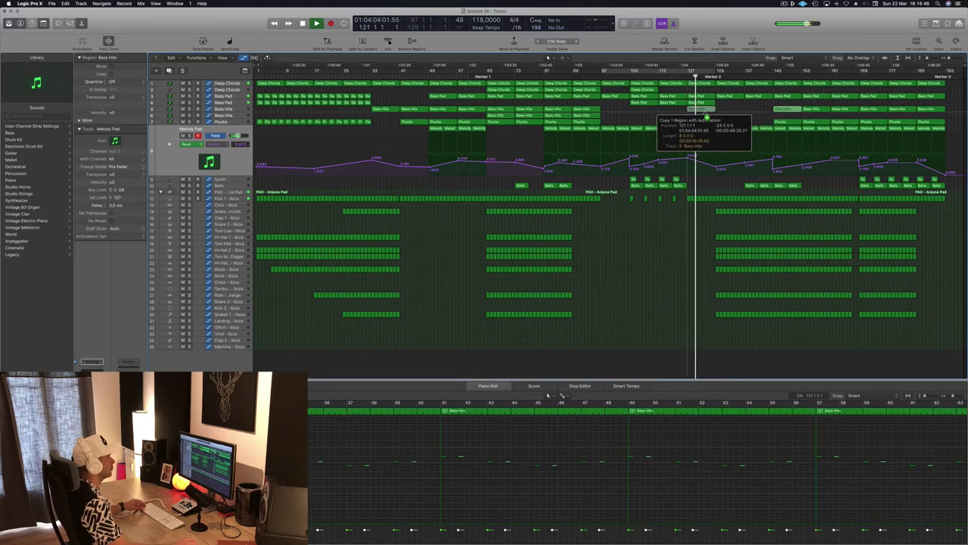
left_click_drag(703, 113, 705, 113)
left_click(586, 115)
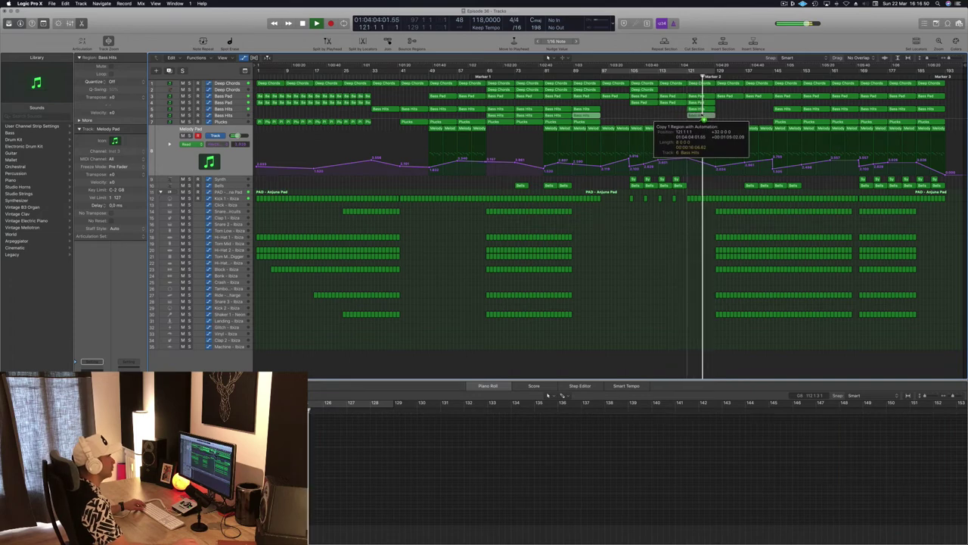
left_click_drag(704, 119, 703, 115)
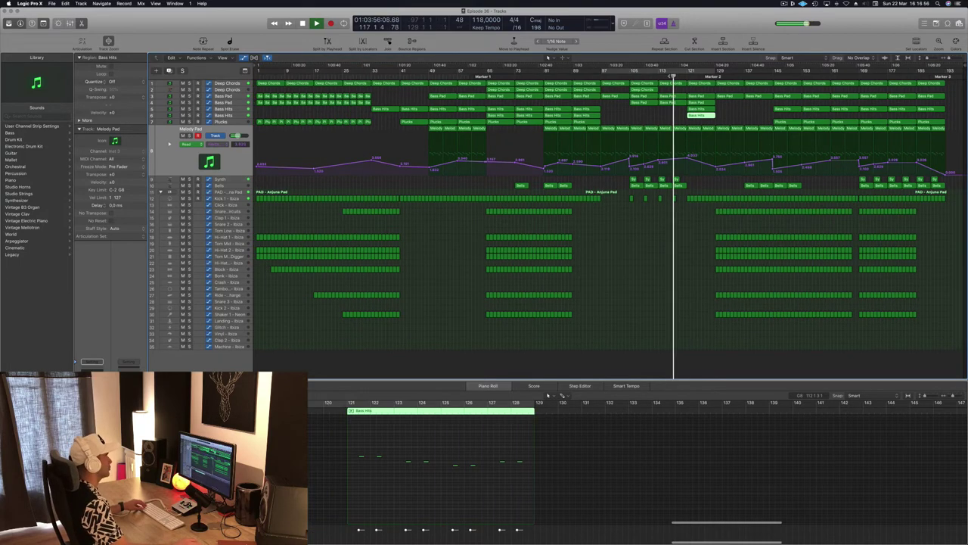
Copy the single-hit Kick 1 region from bar 117 to bar 119.
key("super+Right")
key("super+Right")
key("super+Right")
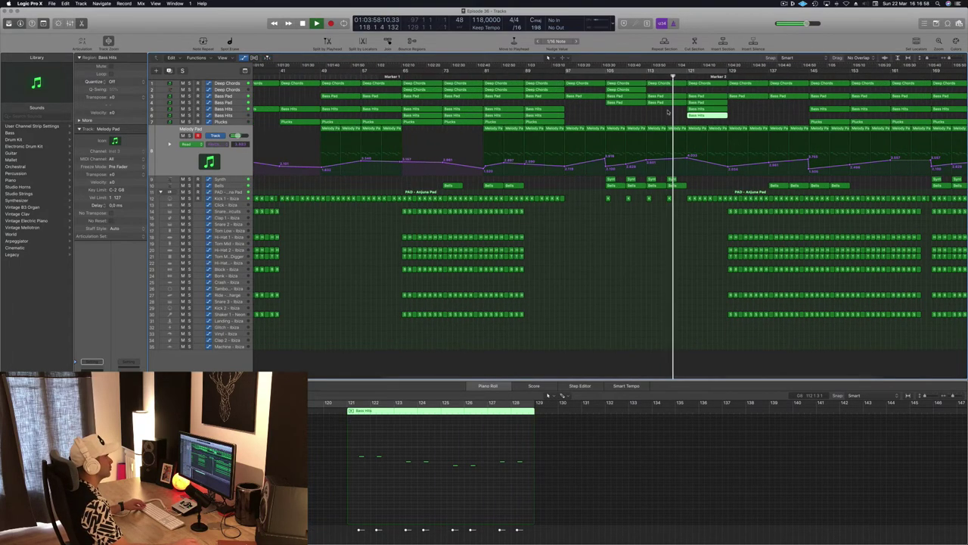
key("super+Right")
left_click_drag(662, 199, 678, 204)
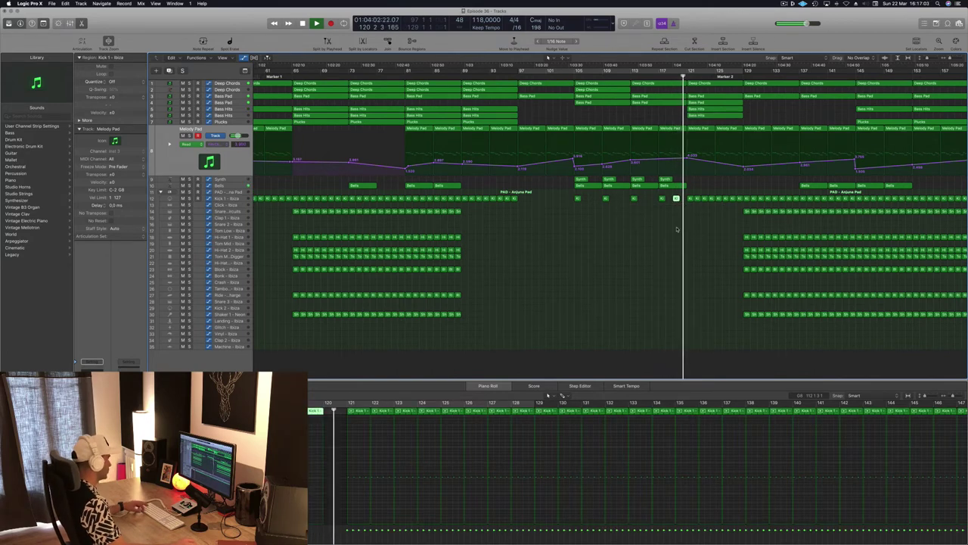
Cycle bars 97–129, play the breakdown from bar 97 and save the project.
left_click(607, 71)
key("space")
key("space")
key("super+s")
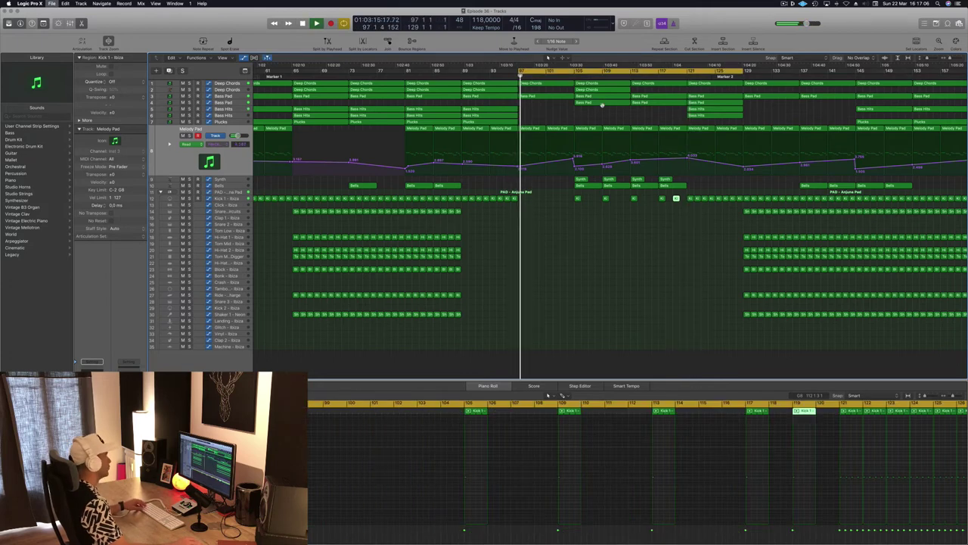
key("super+Left")
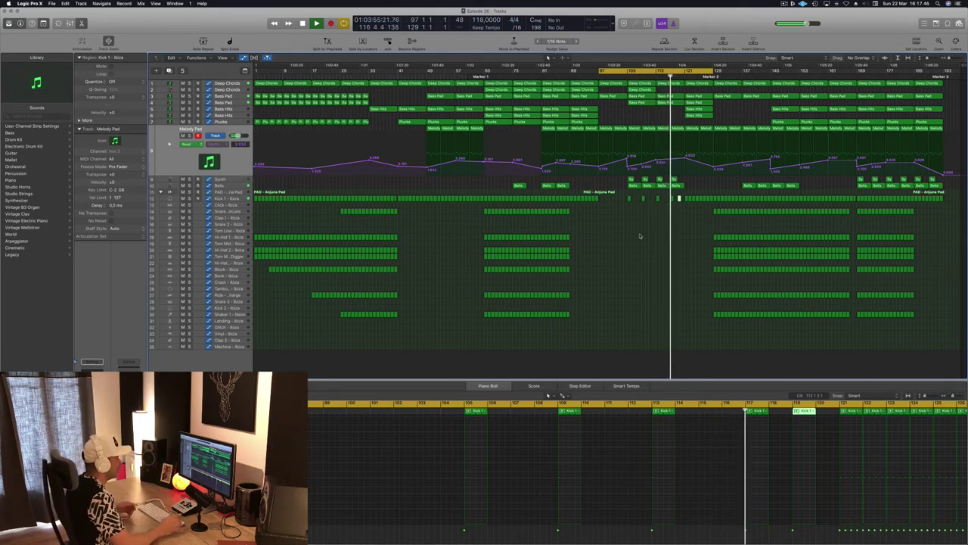
left_click(640, 236)
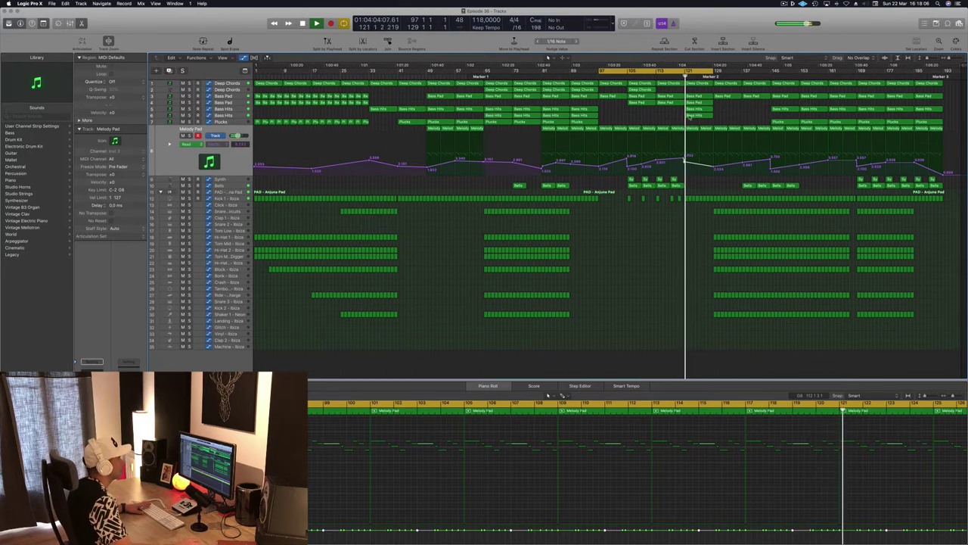
Add a filter cutoff automation point at bar 121 on the first Deep Chords track and raise it, then replay from about bar 113.
key("super+Right")
key("super+Right")
key("super+Right")
key("super+Right")
key("super+Right")
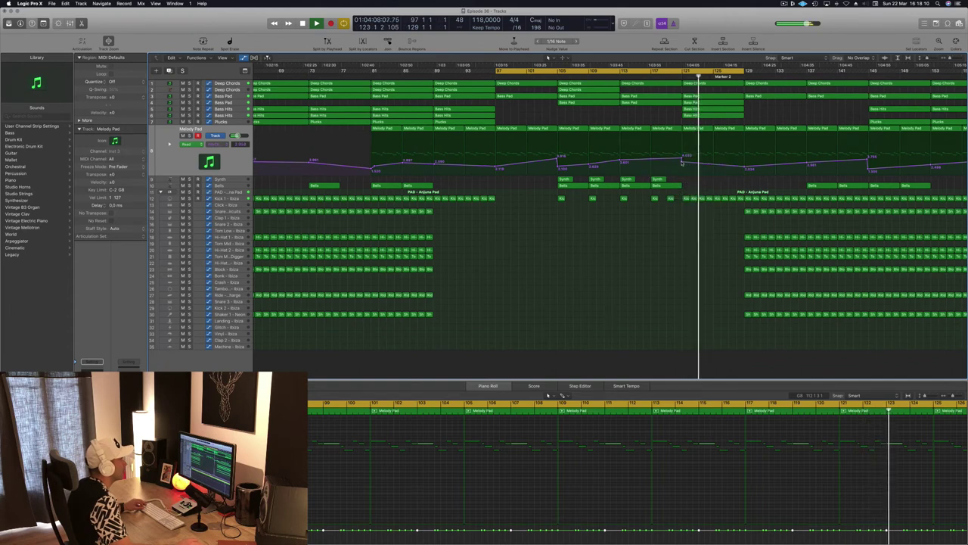
left_click(234, 84)
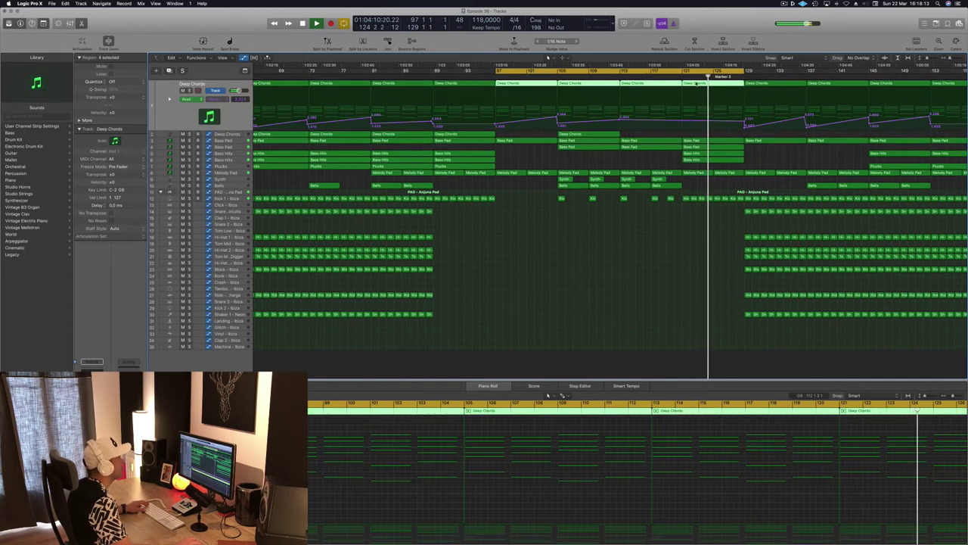
left_click(685, 120)
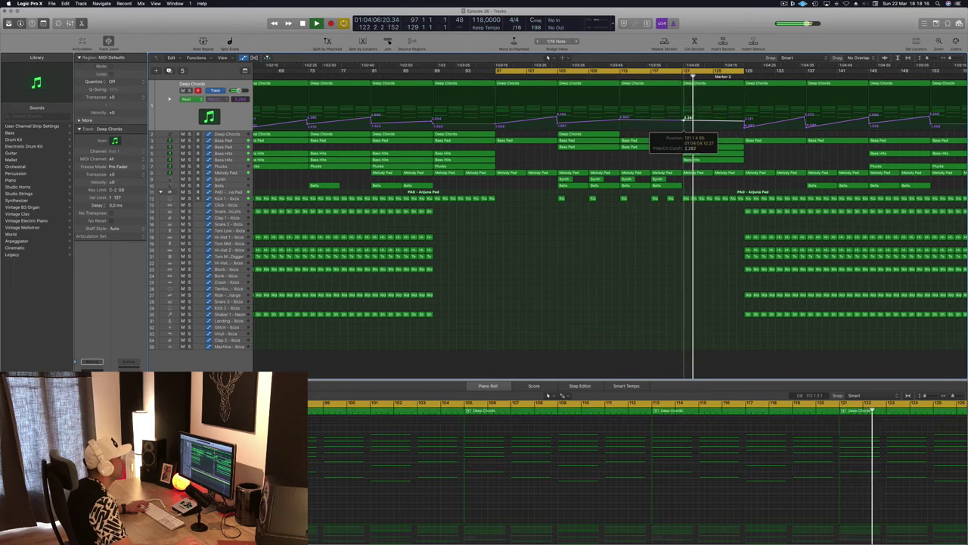
left_click_drag(684, 118, 682, 116)
left_click(617, 77)
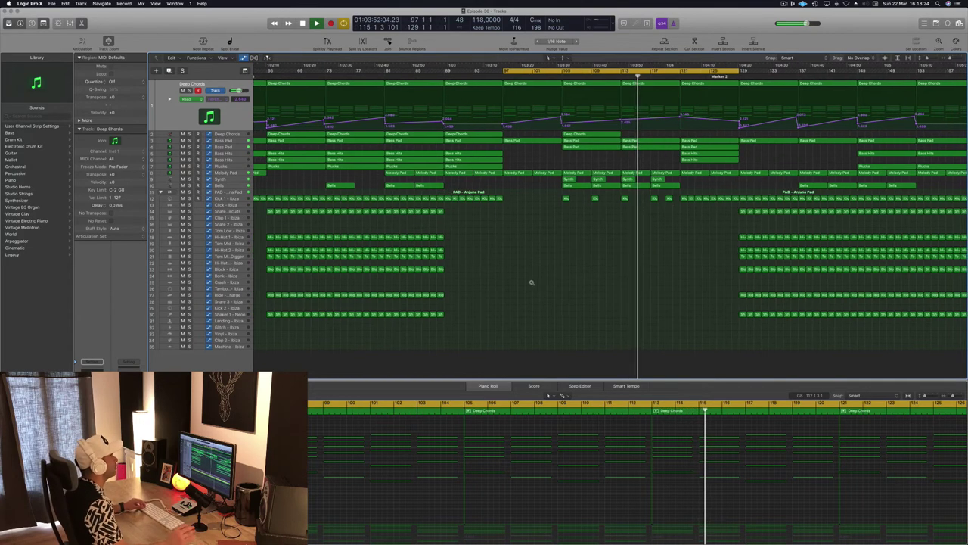
Copy the Plucks region from bar 89 to bar 121.
key("super+Left")
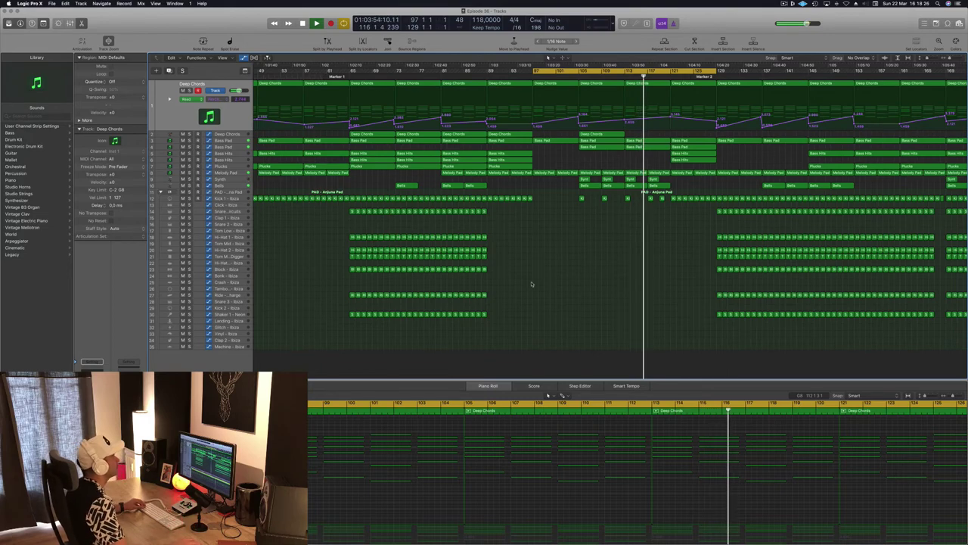
key("super+Left")
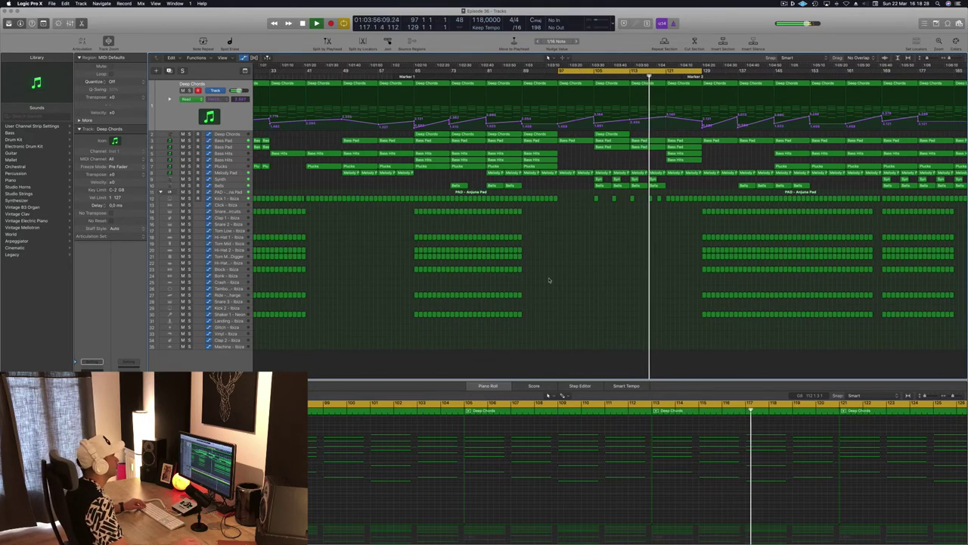
key("super+Left")
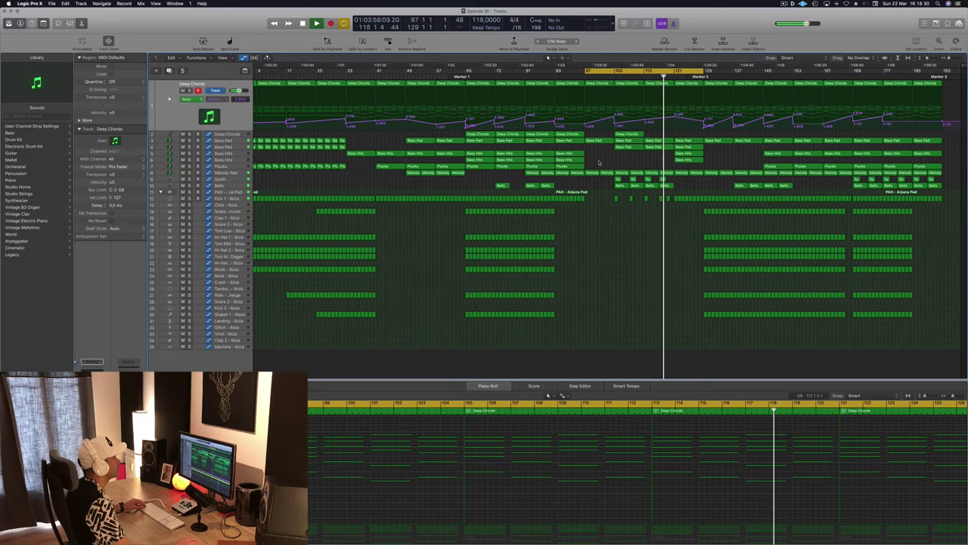
left_click(578, 167)
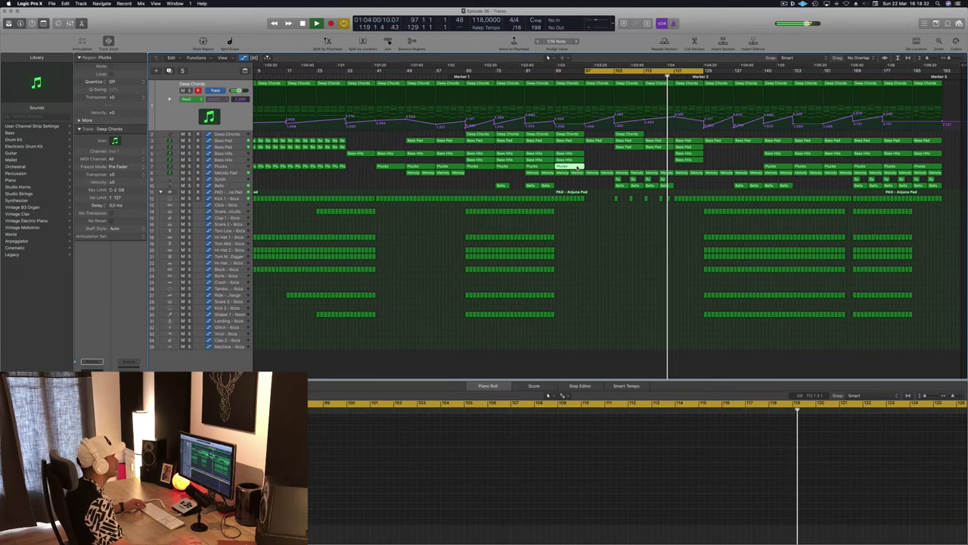
left_click_drag(578, 167, 698, 171)
left_click(613, 269)
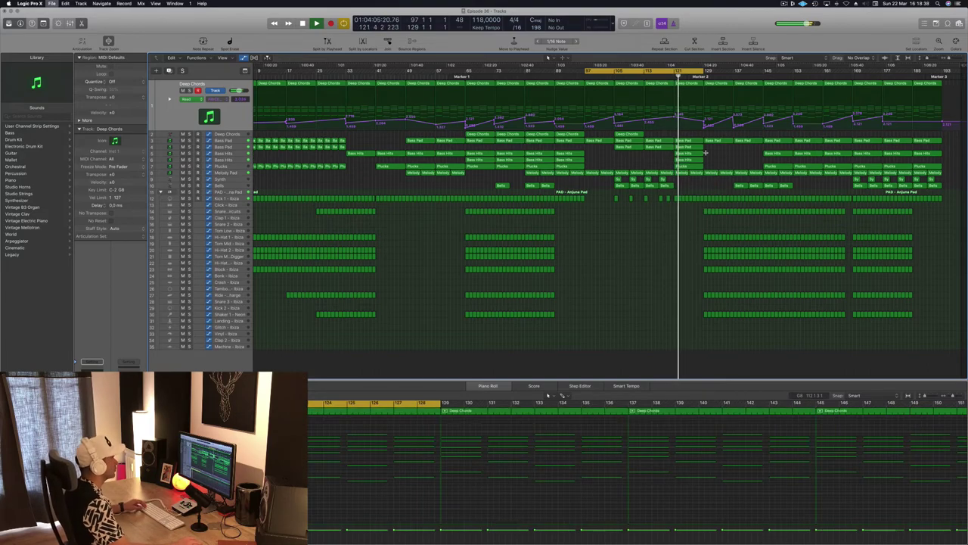
Smooth the Deep Chords filter cutoff automation just after bar 121, replay from bar 113 and save the project.
left_click(668, 78)
key("super+Right")
key("super+Right")
key("super+Right")
key("super+Right")
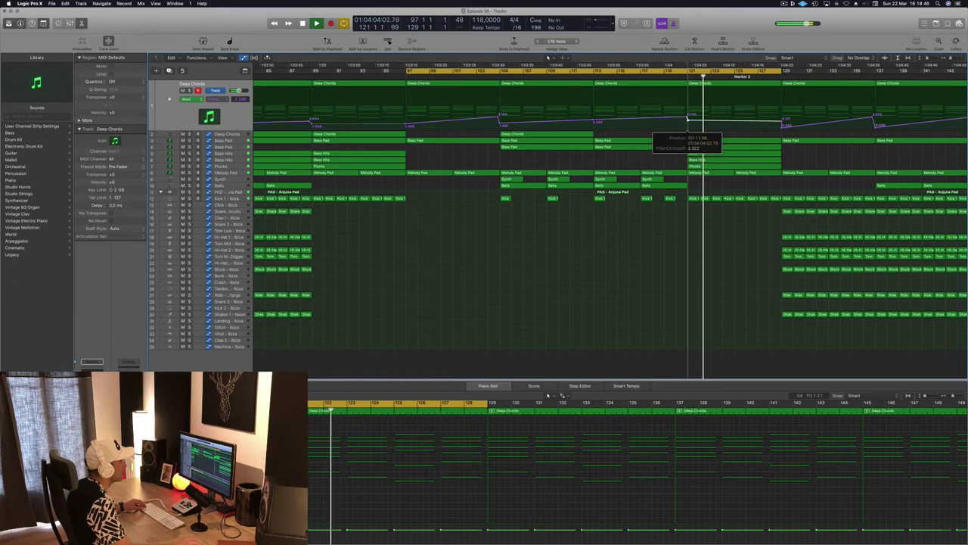
left_click(682, 77)
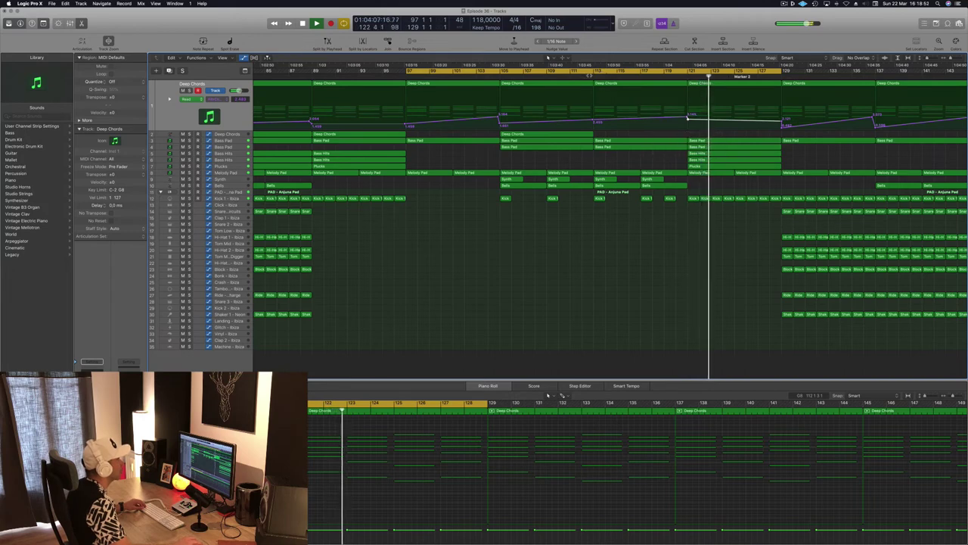
left_click(595, 77)
left_click(531, 286)
key("super+s")
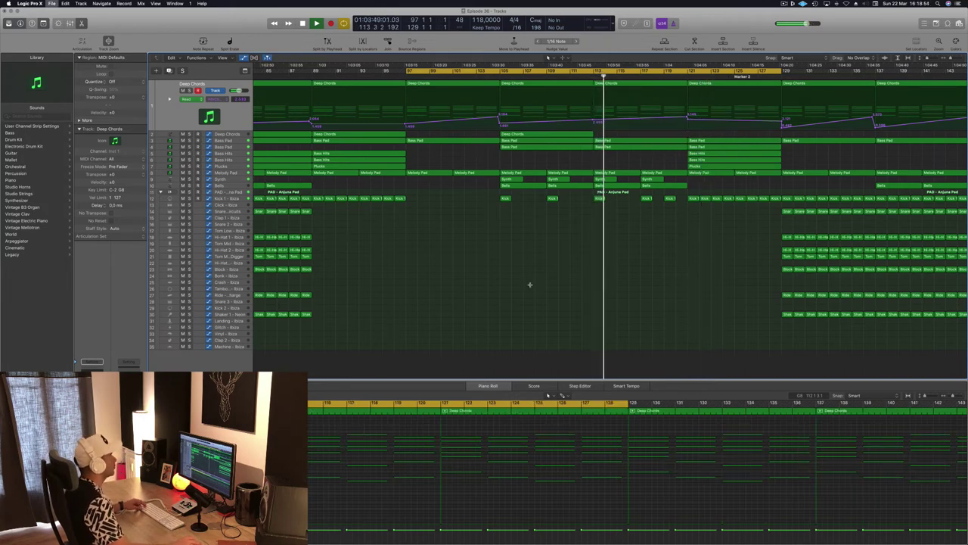
Listen through bars 113–123 to check how the breakdown moves into the rebuild at bar 121.
scroll(530, 281, "left", 2)
scroll(530, 282, "left", 3)
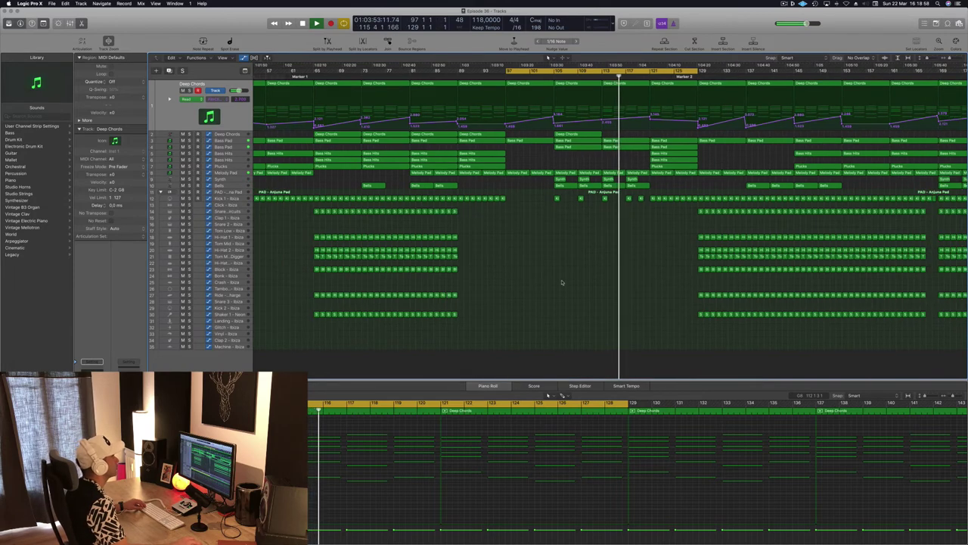
scroll(562, 282, "left", 1)
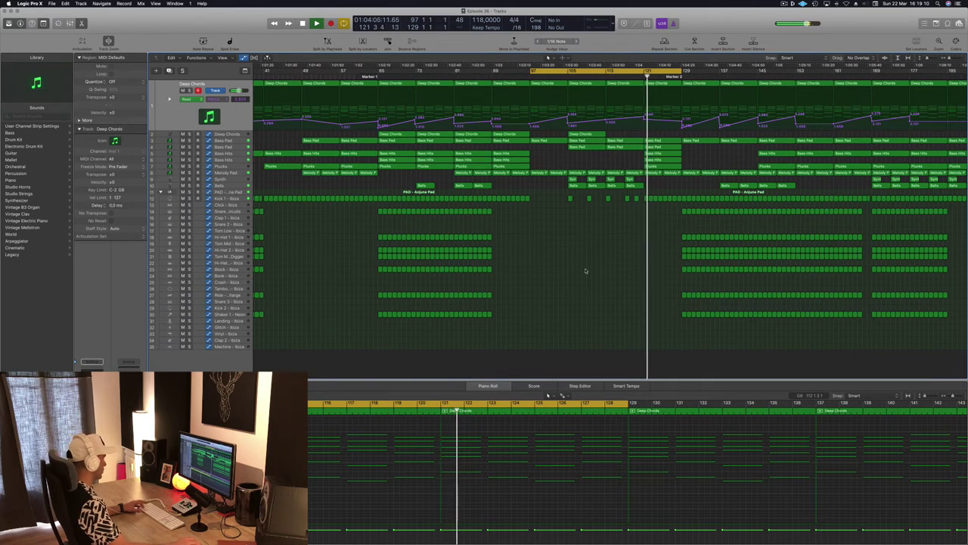
key("super+Left")
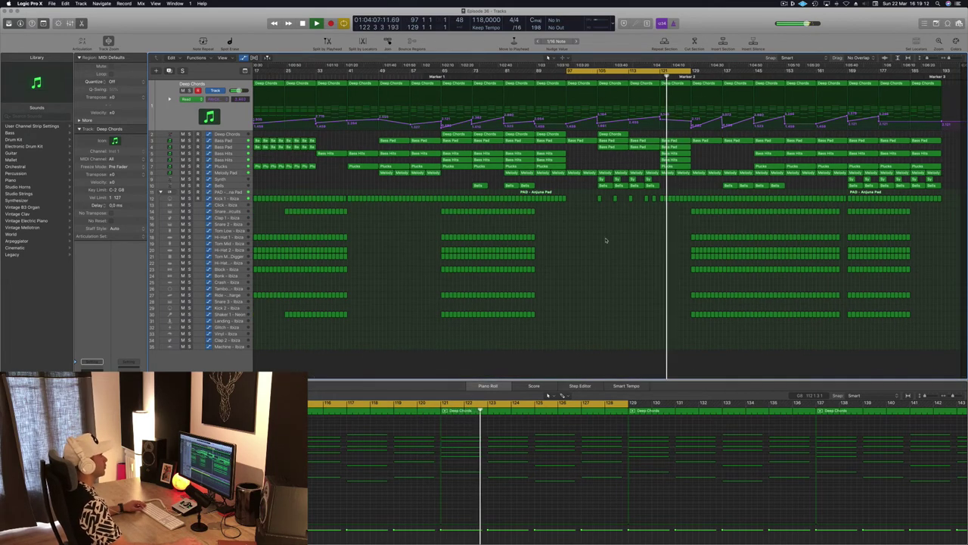
key("super+Right")
key("super+Down")
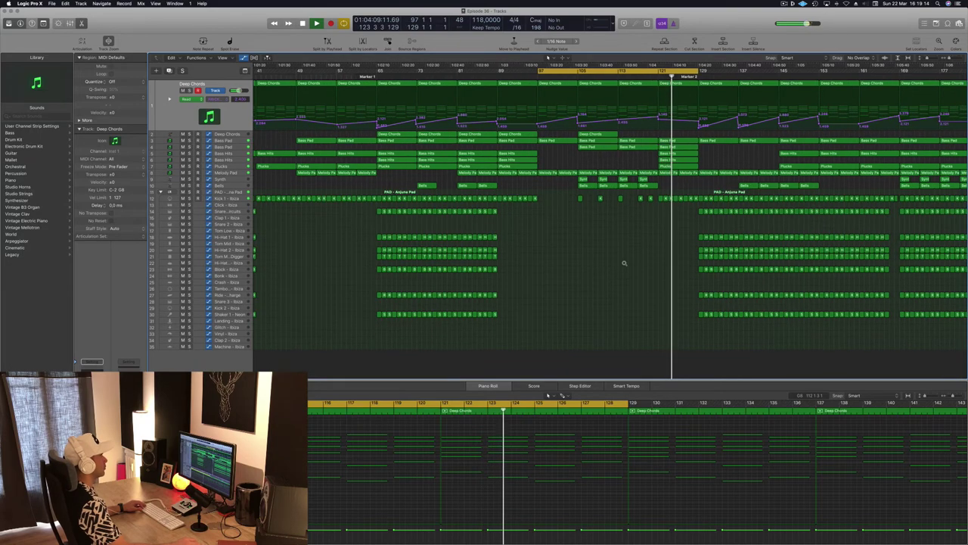
key("super+Up")
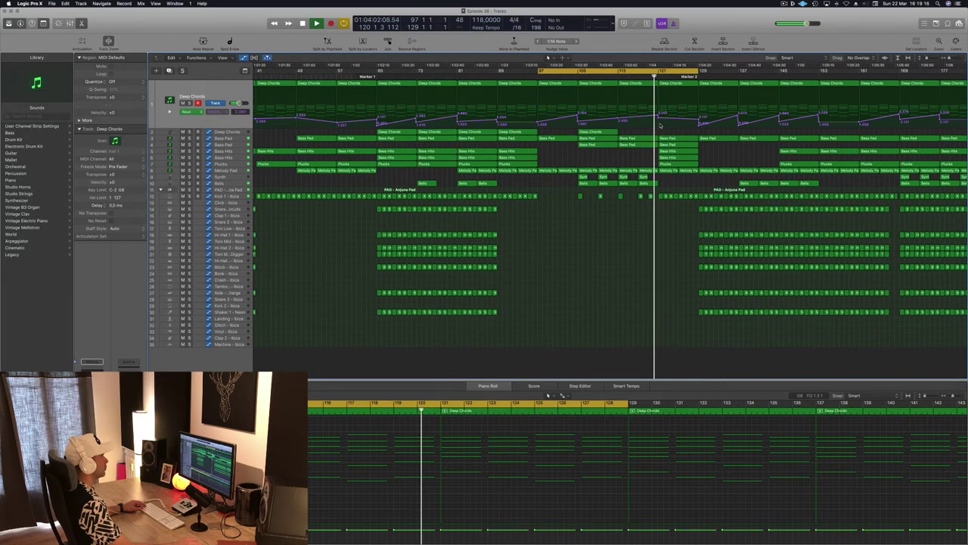
Lower the Melody Pad filter cutoff peak just before bar 121.
key("super+Right")
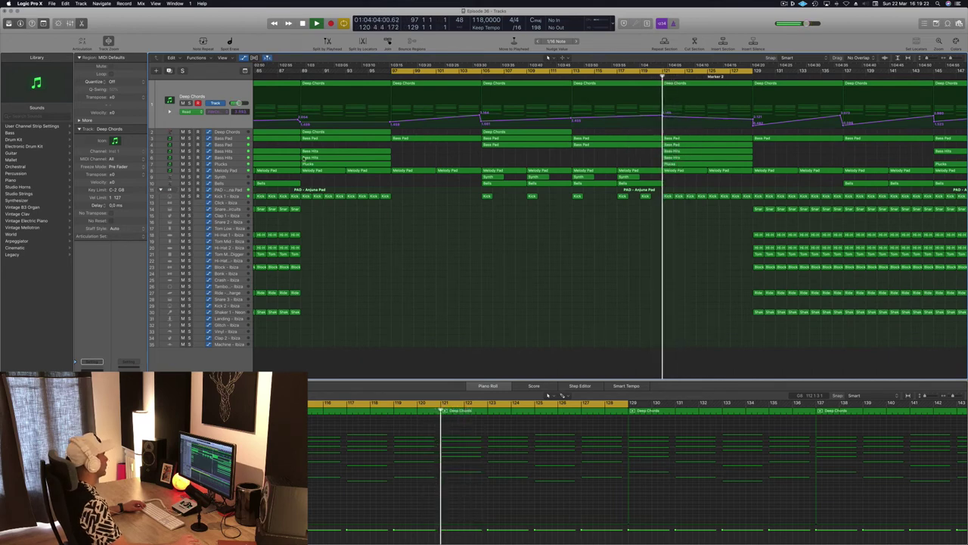
left_click(230, 172)
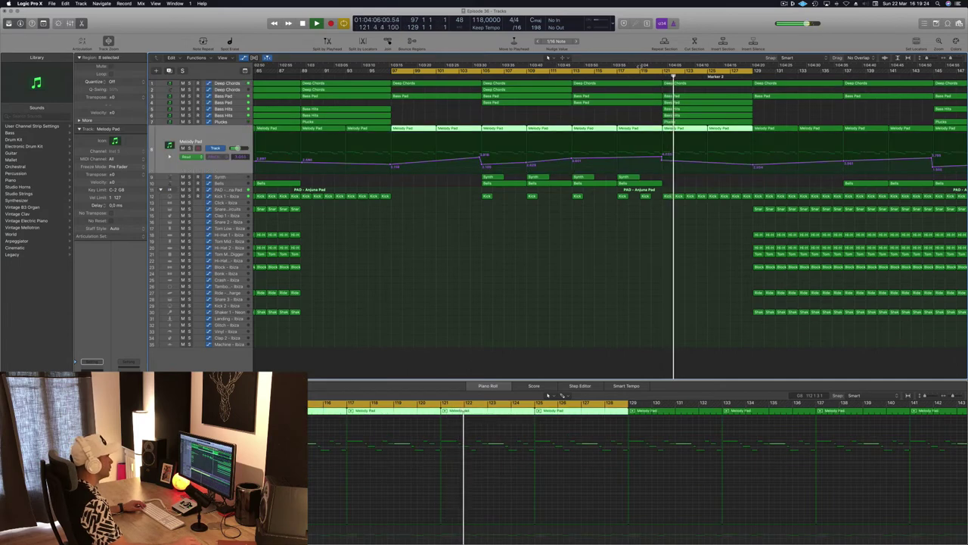
left_click(662, 159)
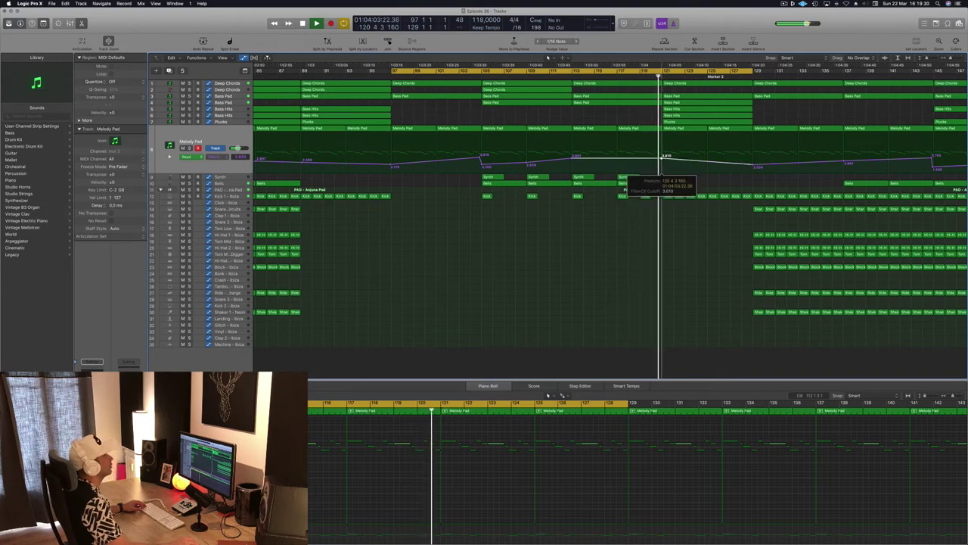
Adjust the Deep Chords filter cutoff point just before bar 121 and save the project.
key("super+Left")
key("super+Left")
key("super+Left")
key("super+Left")
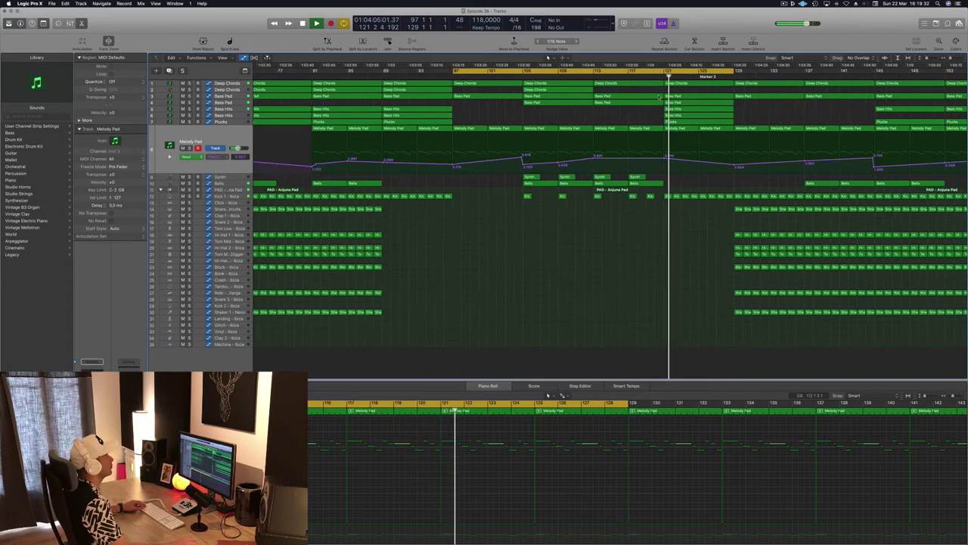
left_click(229, 83)
left_click(668, 118)
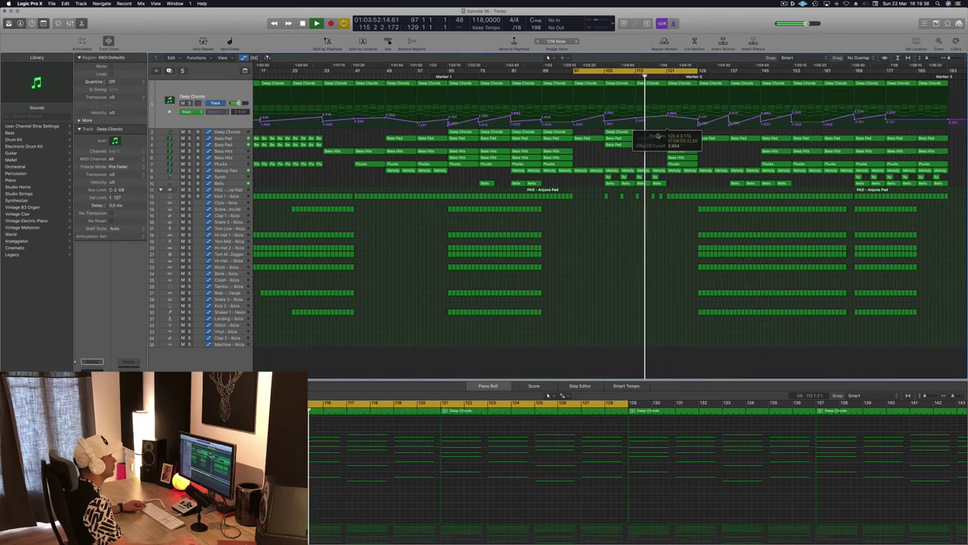
key("super+Left")
key("super+s")
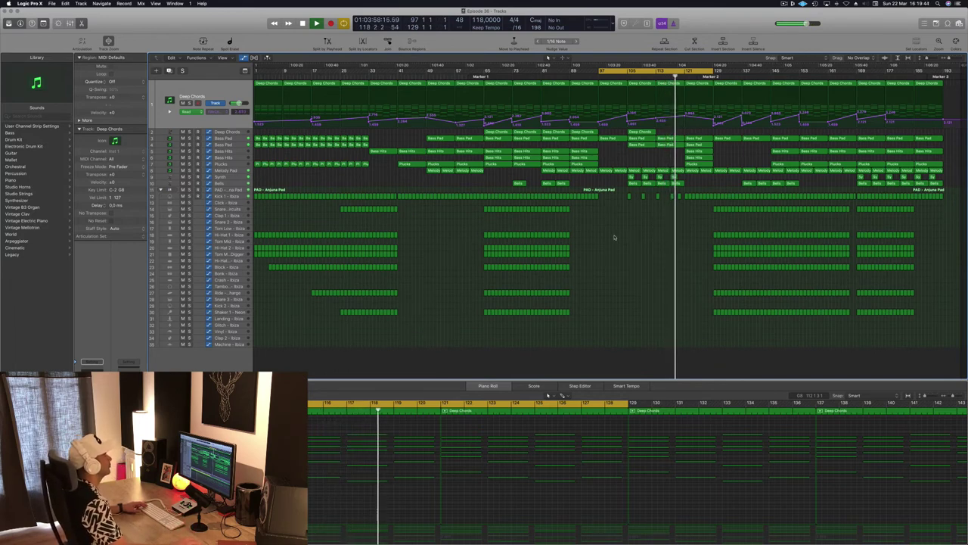
Delete the extra Kick 1 region at bar 119.
key("super+Right")
key("super+Right")
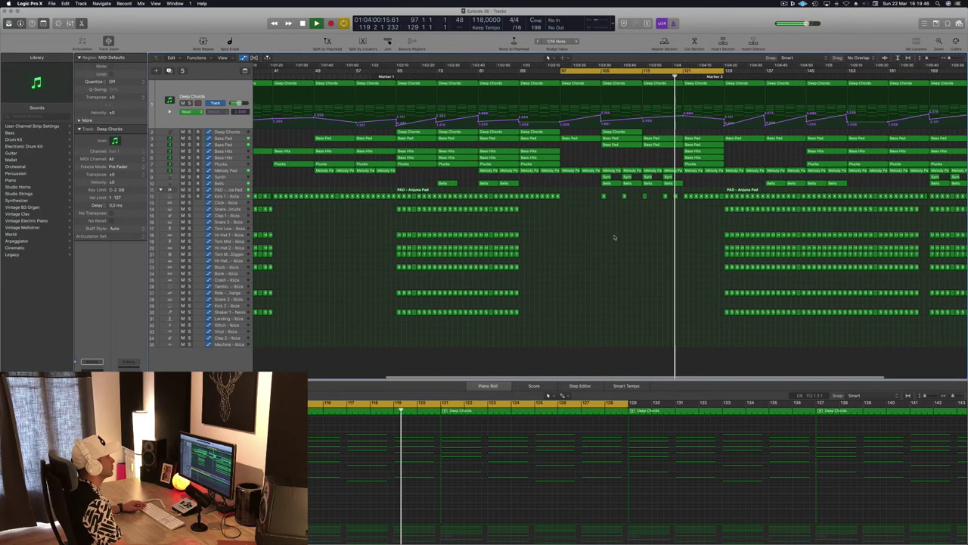
key("super+Right")
left_click(675, 195)
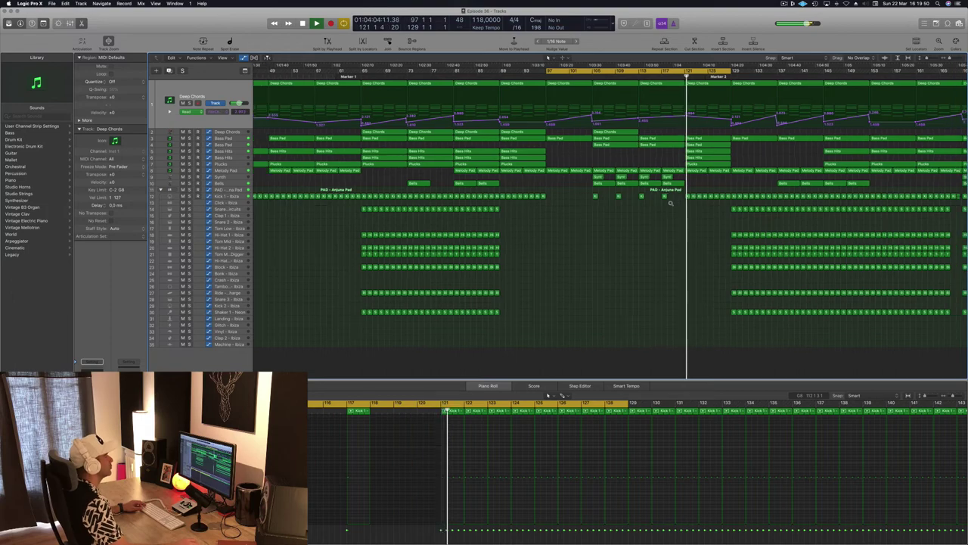
Lower the Deep Chords filter cutoff peak at bar 121.
key("super+Left")
key("super+Left")
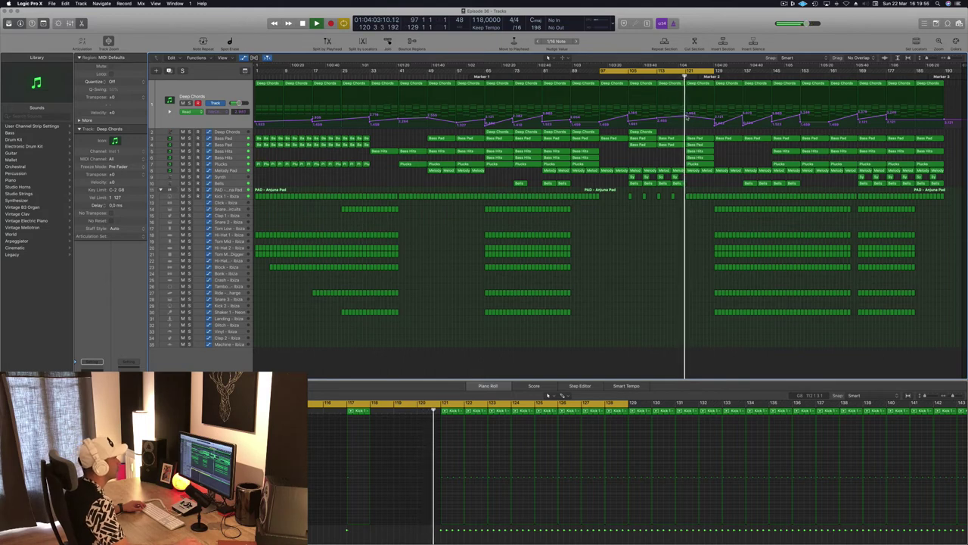
left_click(687, 118)
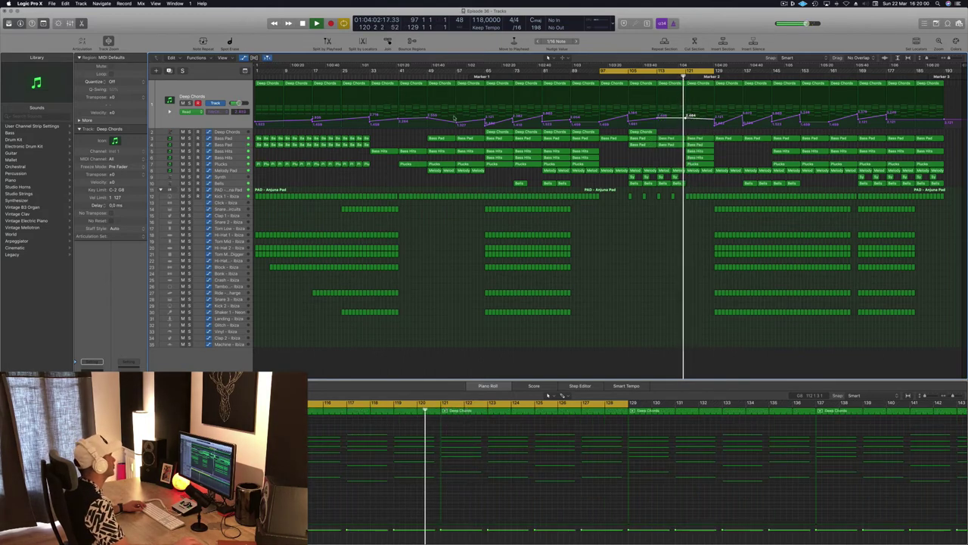
Raise the Melody Pad filter cutoff point at bar 129 to extend the rise across bars 121–129, and replay from about bar 125.
left_click(235, 171)
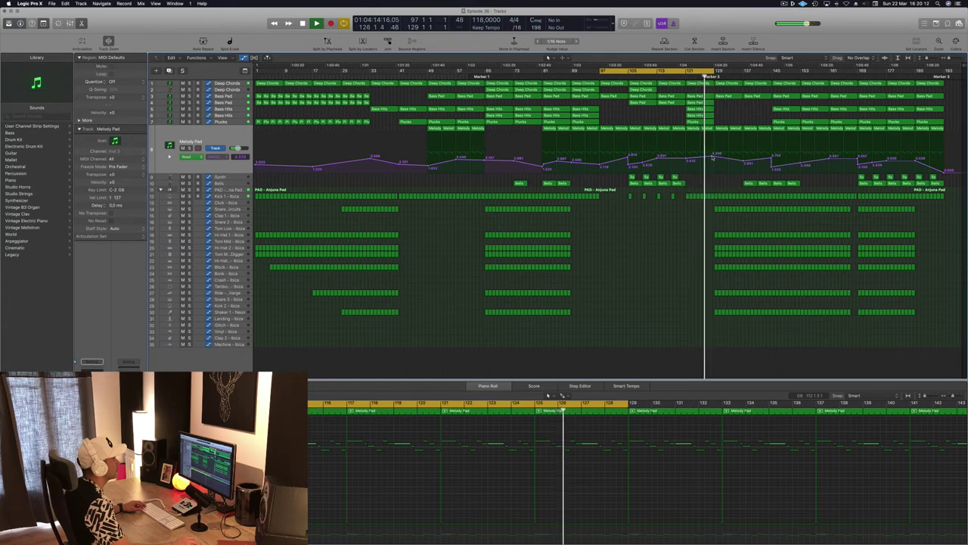
left_click_drag(712, 156, 715, 156)
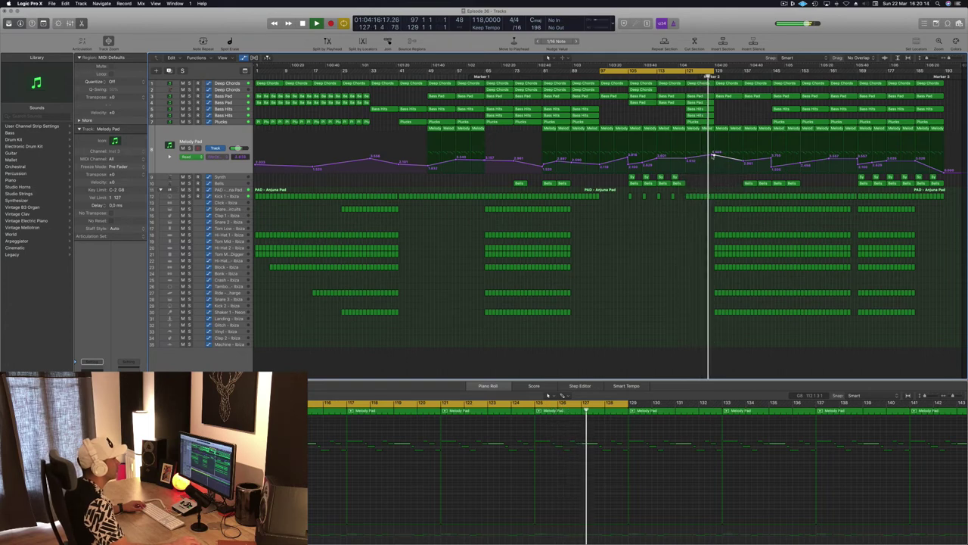
left_click(700, 77)
scroll(723, 206, "up", 10)
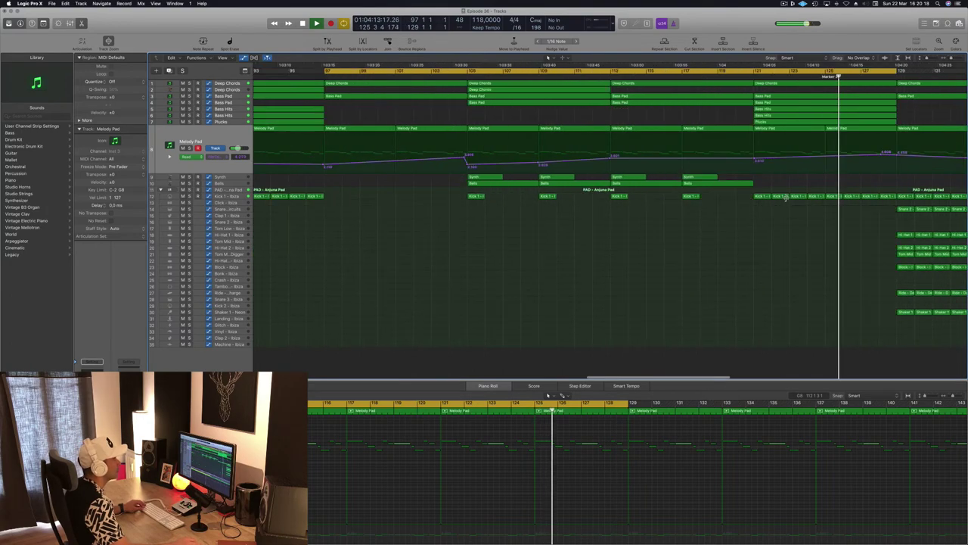
Delete the Kick 1 region at bar 128 to leave a gap before the drop, and replay from bar 121.
left_click(884, 196)
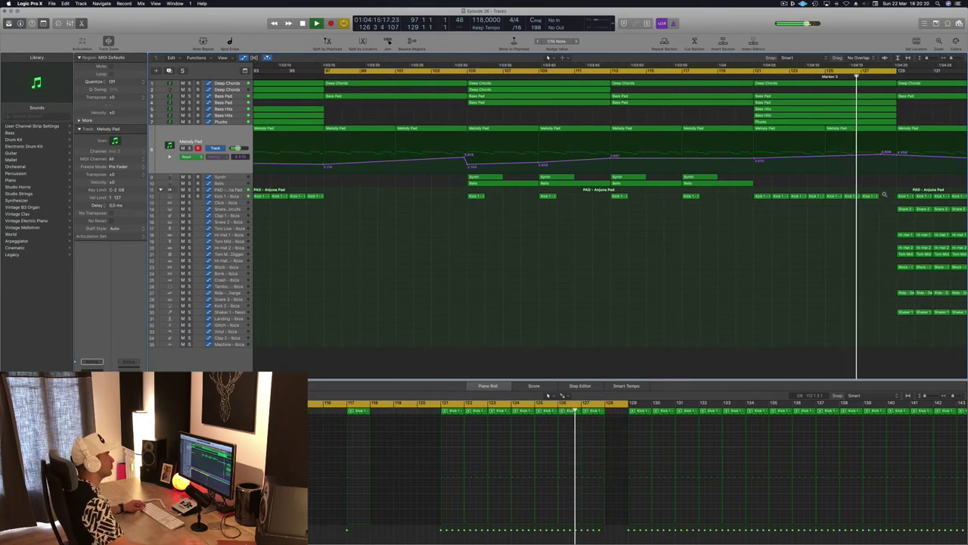
scroll(885, 195, "down", 10)
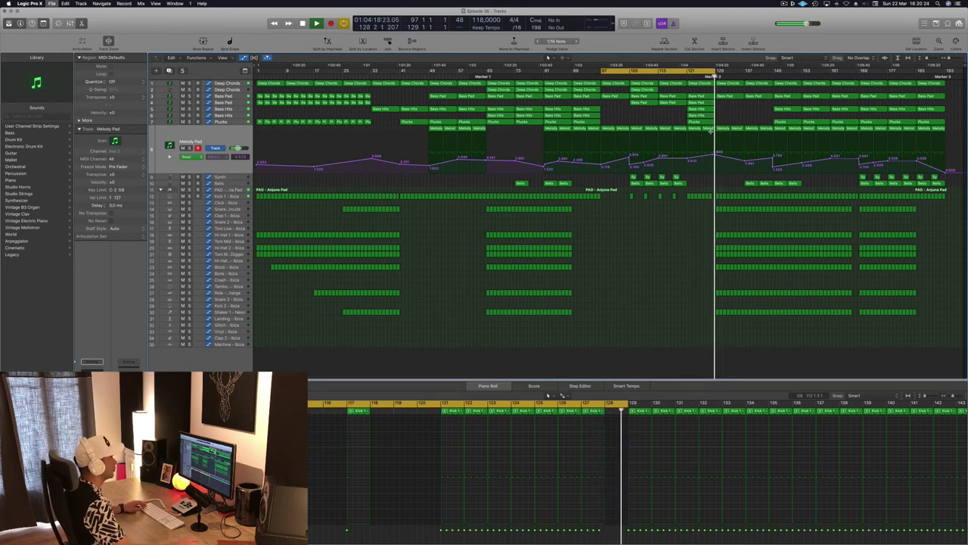
left_click(688, 76)
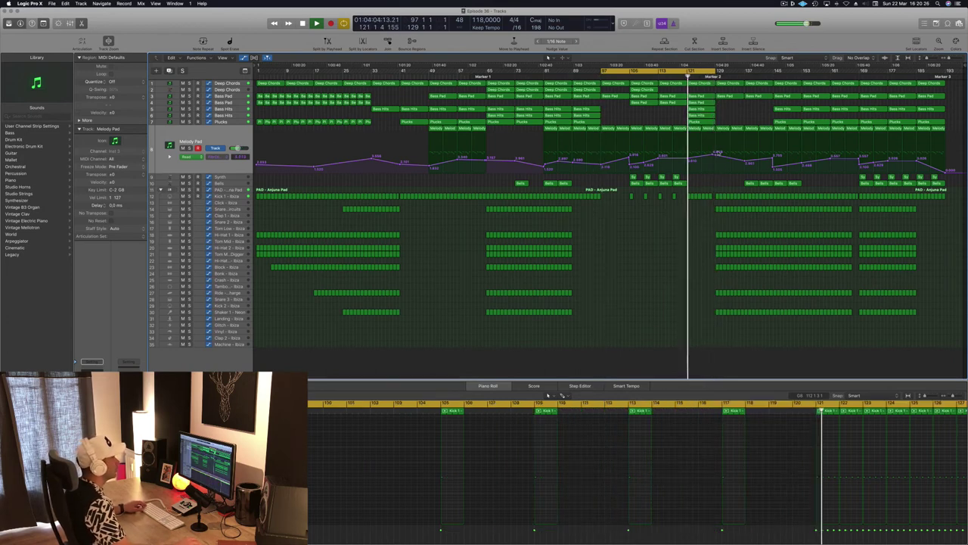
Delete the Melody Pad regions across bars 129–145, and play the earlier section from just before bar 65.
left_click_drag(720, 121, 763, 136)
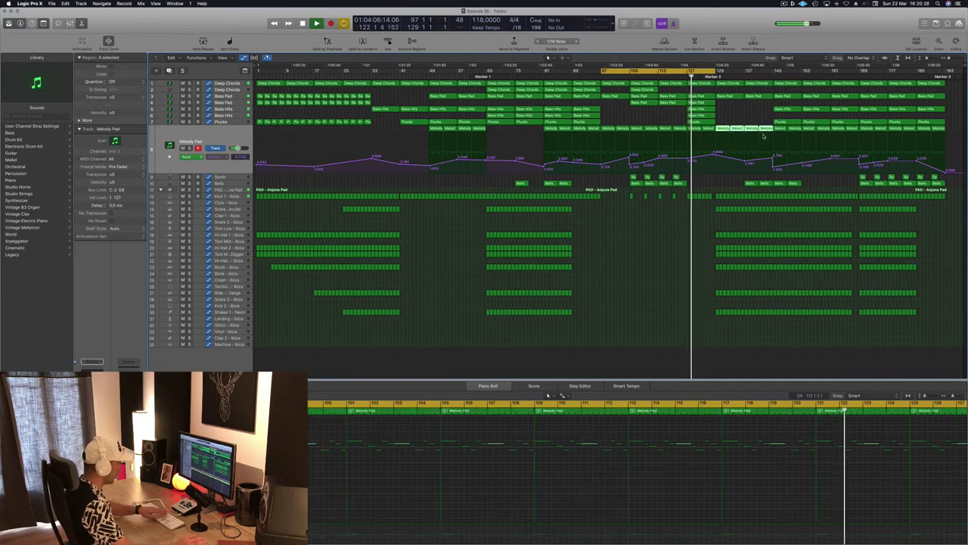
key("Delete")
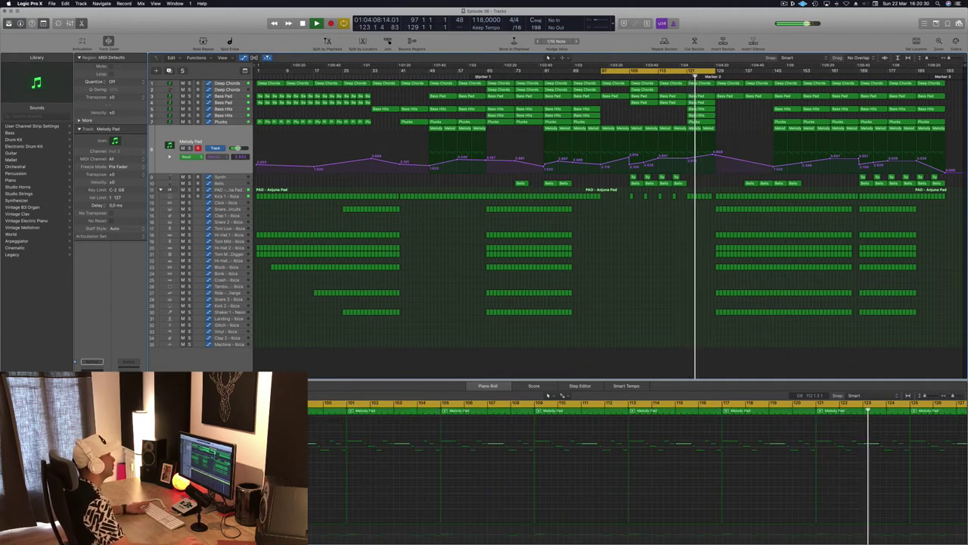
left_click(476, 75)
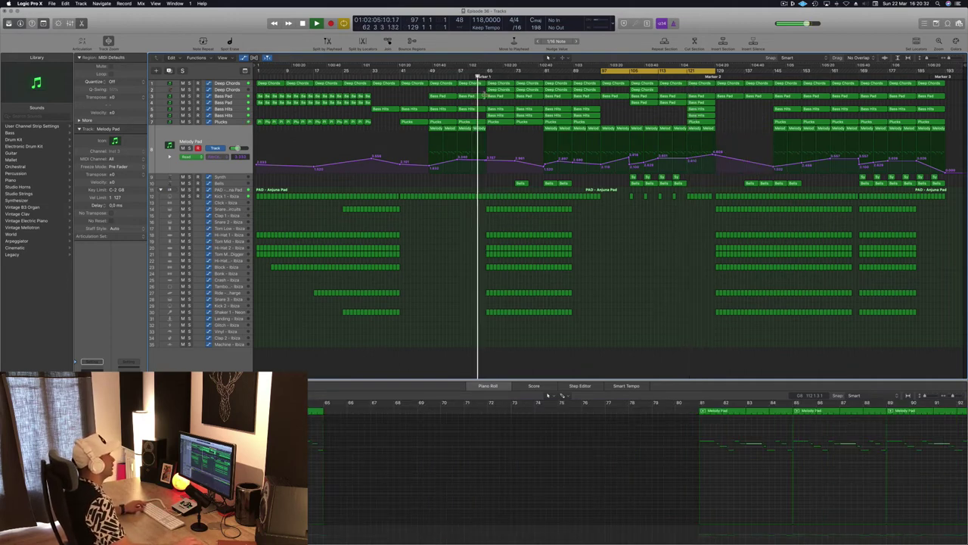
Replace the chord, bass and pluck regions at bars 129–145 with a copy of the regions from bars 65–81.
left_click_drag(520, 131, 490, 78)
left_click_drag(748, 107, 732, 84)
key("Delete")
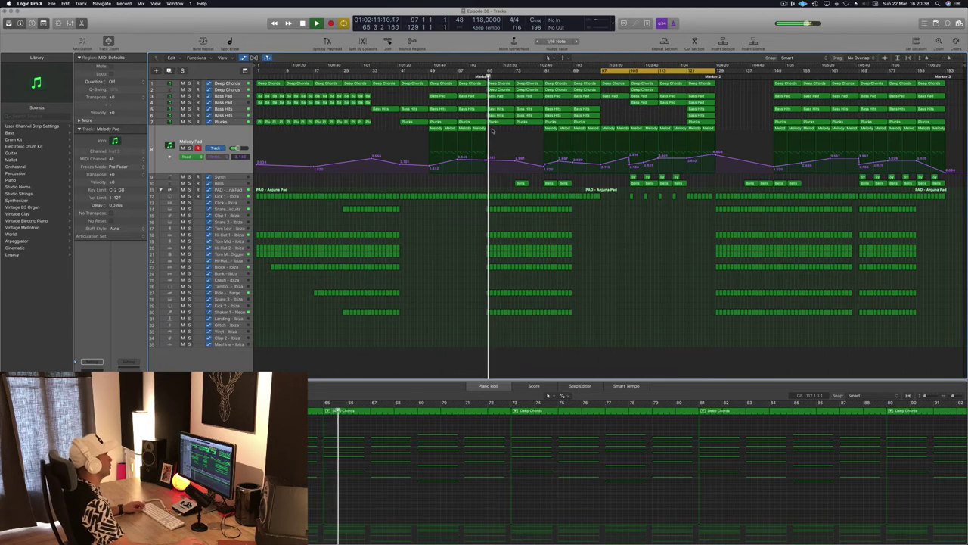
left_click_drag(494, 132, 728, 85)
Move the cycle range to bars 129–161 and restart playback from bar 129.
left_click(712, 76)
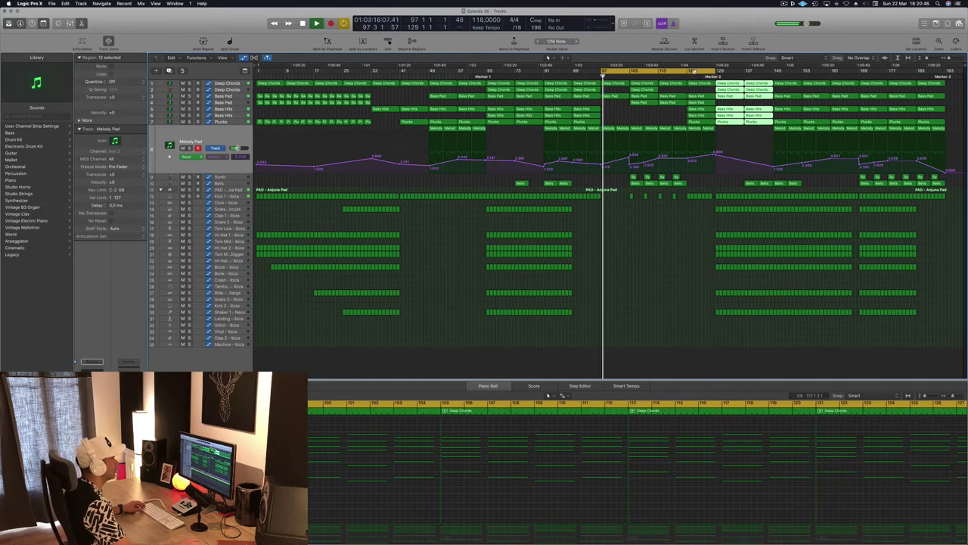
left_click_drag(690, 71, 803, 71)
key("space")
key("space")
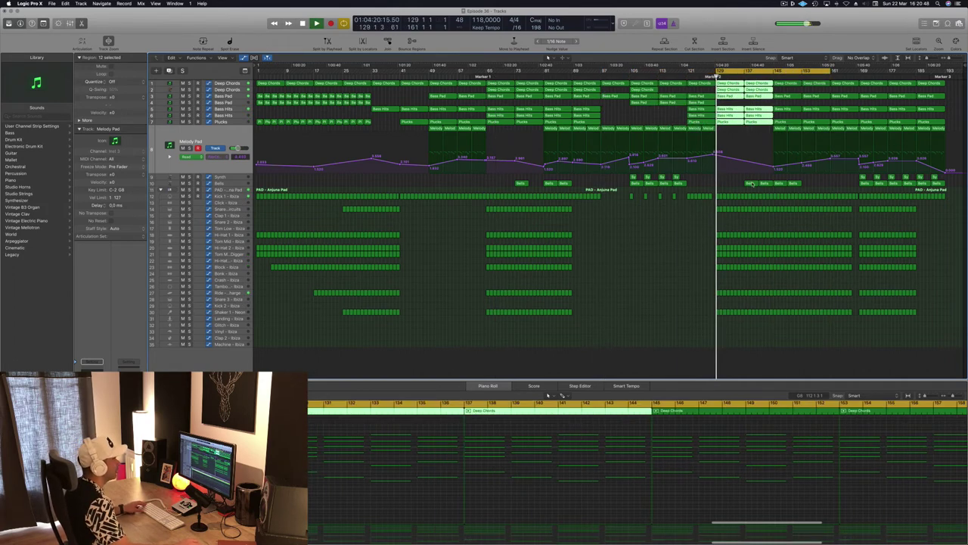
Move the Bells region from bar 137 to bar 129 and delete its notes at bar 131.
left_click_drag(751, 180, 725, 184)
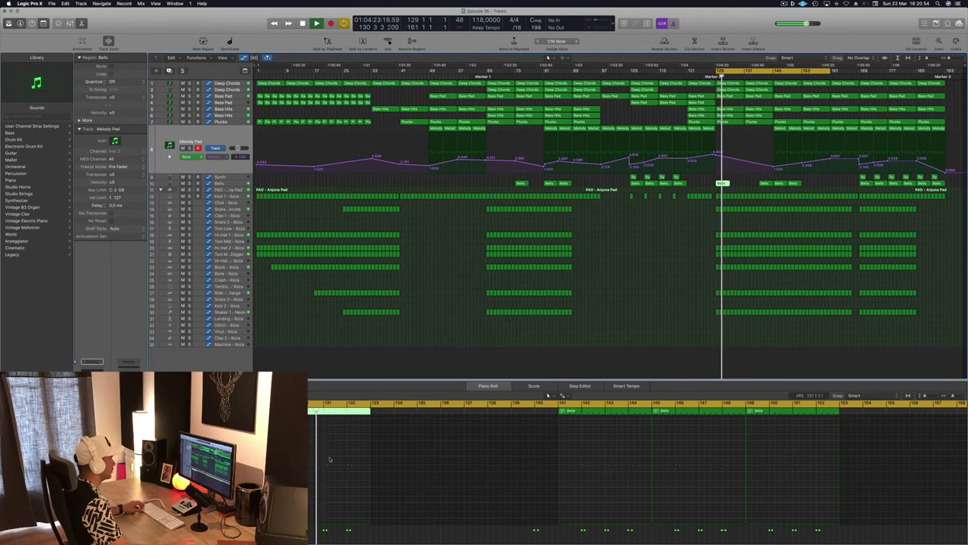
left_click_drag(329, 457, 320, 479)
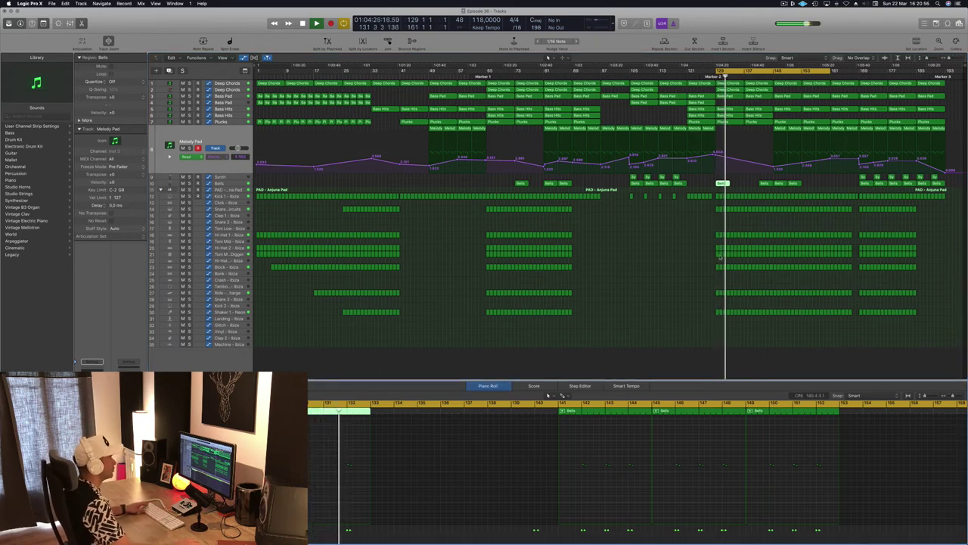
Delete the Bells regions at bars 141–153 and fill bars 129–145 with copies of the edited Bells region.
left_click_drag(749, 186, 813, 184)
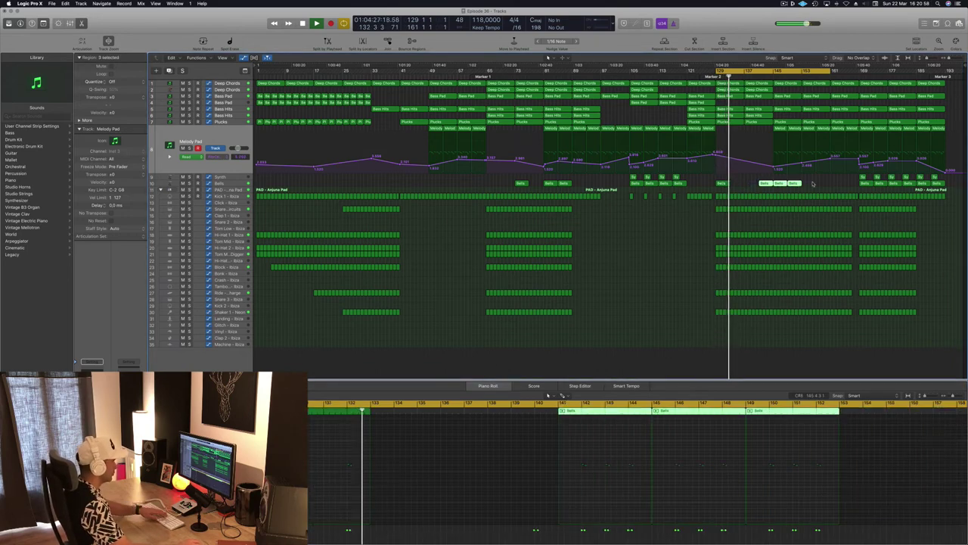
key("Delete")
left_click(722, 186)
left_click_drag(723, 186, 755, 185)
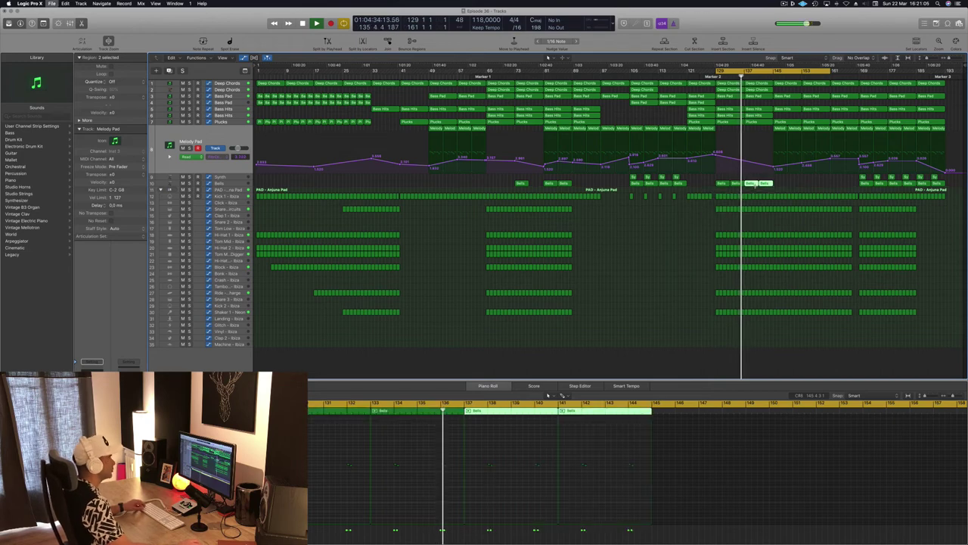
left_click(675, 261)
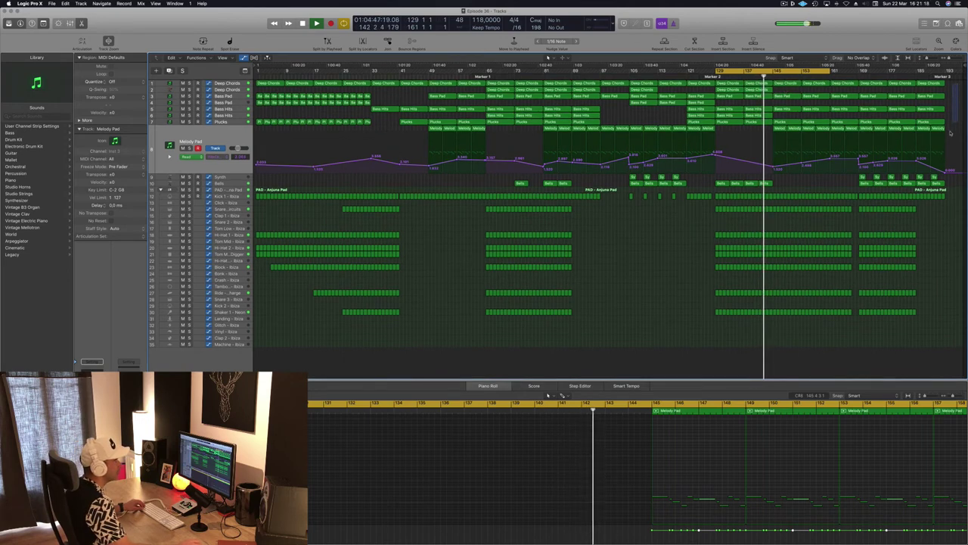
Replace the instrument regions from bar 145 onward with a copy of the bars 129–145 regions placed at bar 145.
left_click_drag(956, 79, 780, 189)
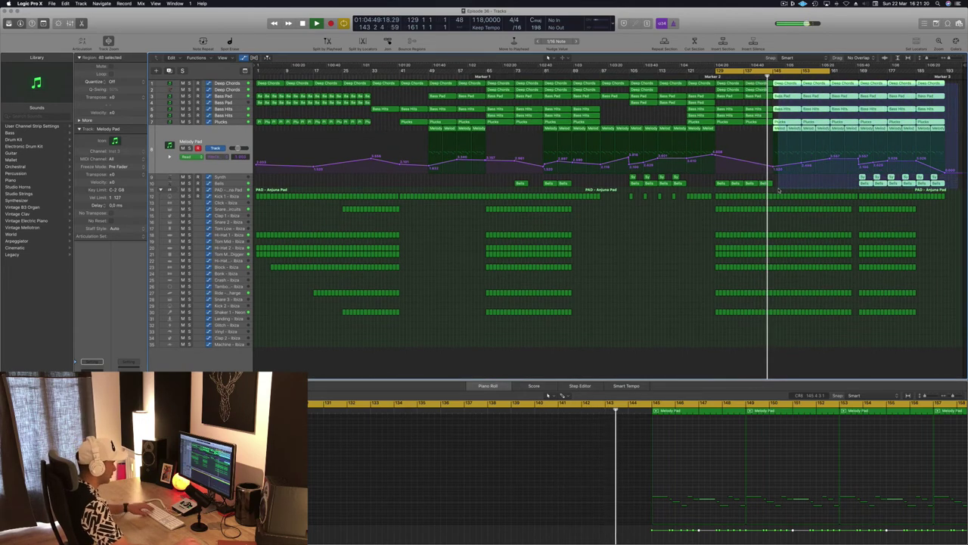
key("Delete")
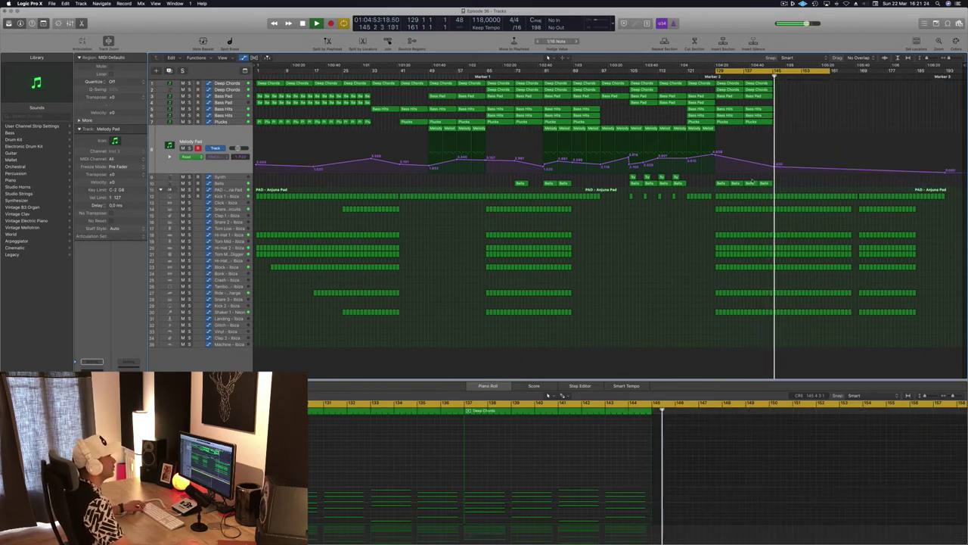
mouse_move(787, 86)
left_mouse_down()
mouse_move(720, 151)
mouse_move(719, 189)
left_mouse_up()
left_click_drag(732, 83, 791, 84)
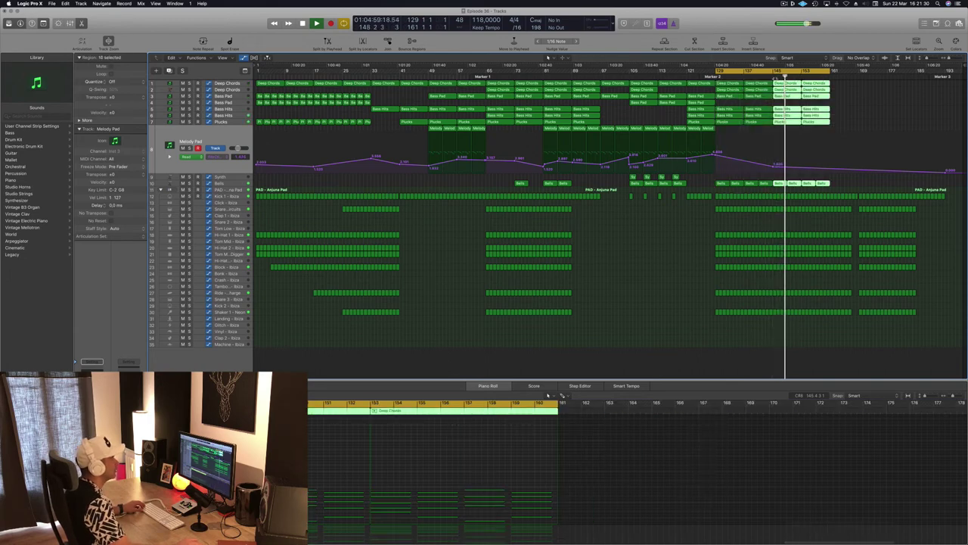
Copy the two Melody Pad regions from bars 121–129 to bars 145 and 153, adjusting the filter cutoff point at bar 145.
left_click(695, 128)
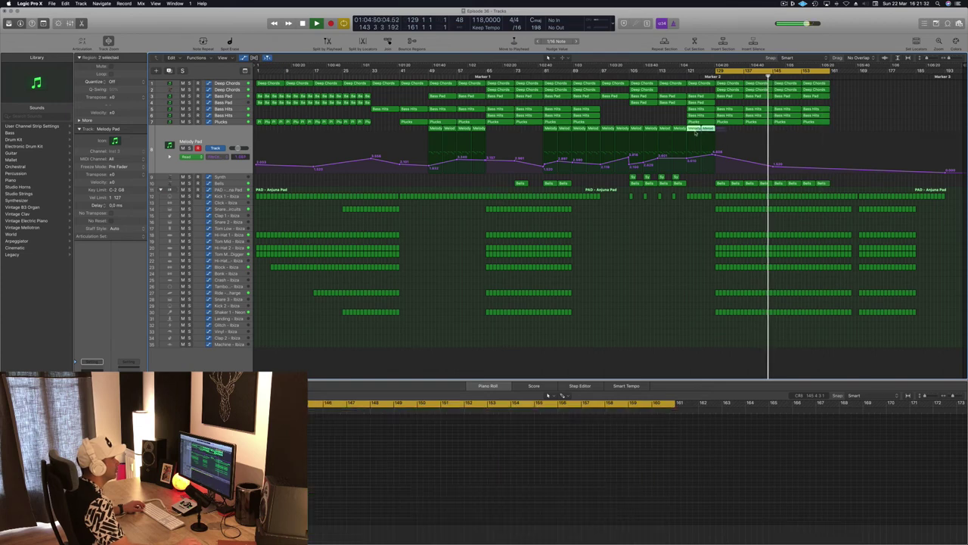
left_click_drag(693, 130, 779, 130)
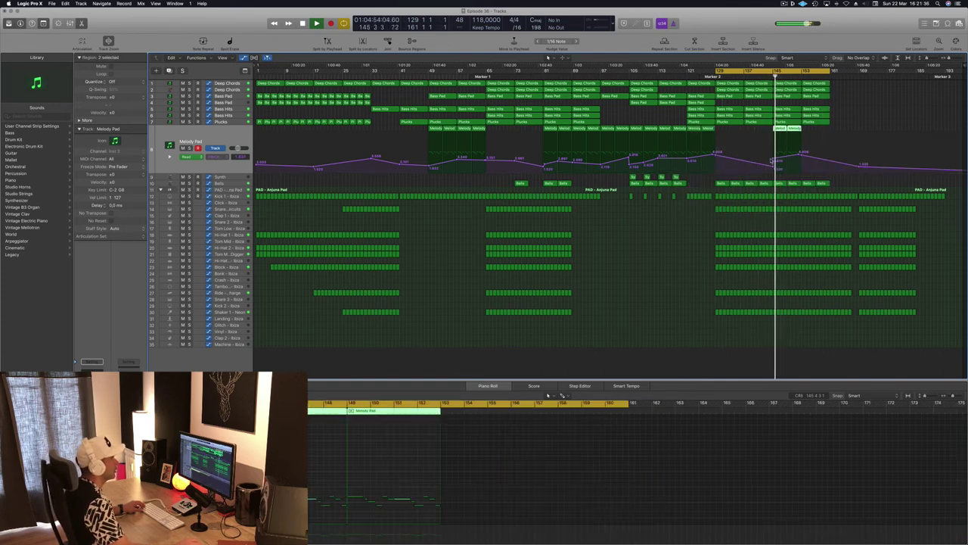
left_click(774, 161)
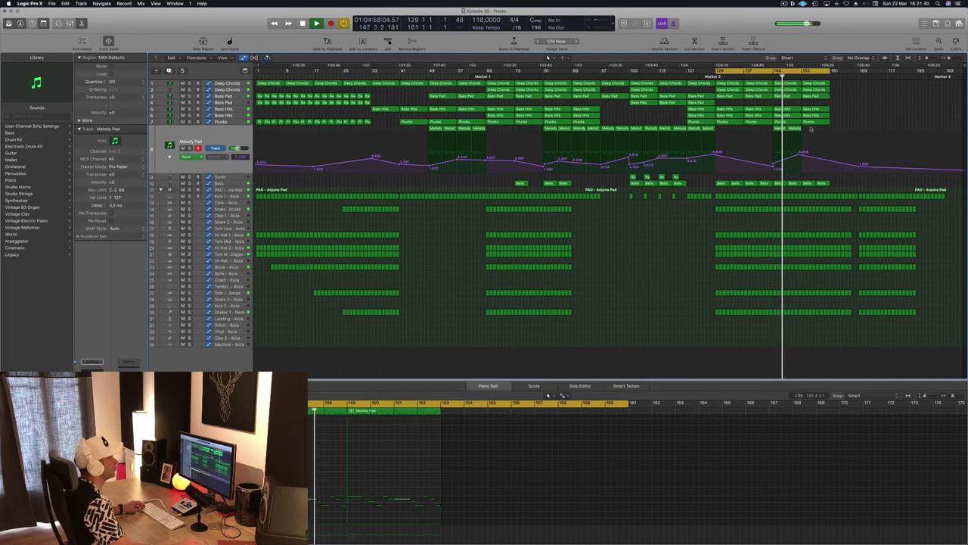
left_click_drag(774, 130, 819, 129)
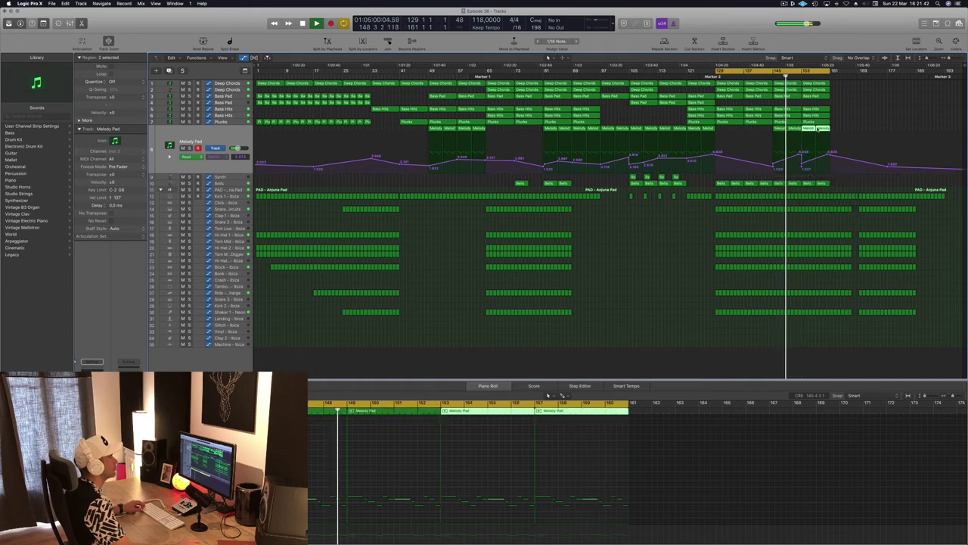
Delete all drum regions beyond bar 161.
left_click_drag(934, 207, 903, 284)
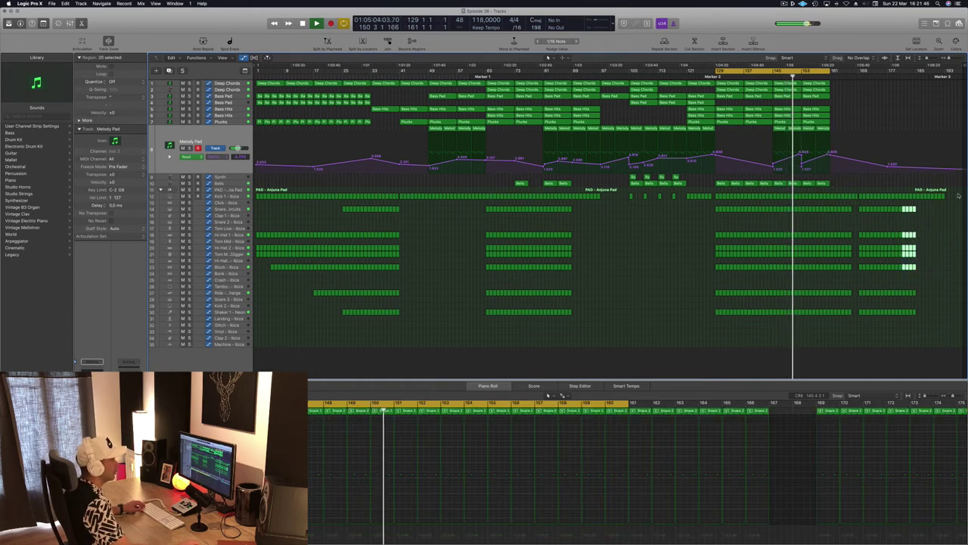
left_click_drag(955, 193, 833, 327)
key("Delete")
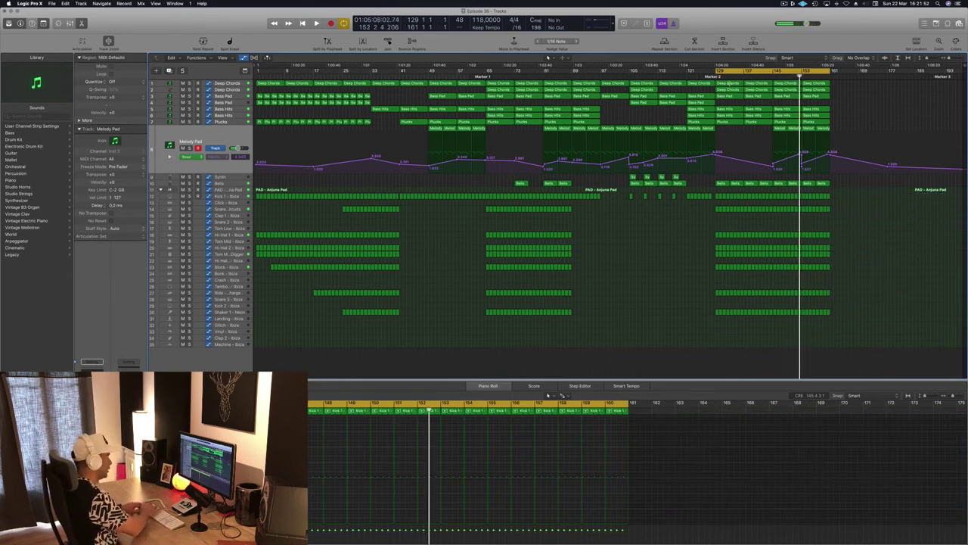
Copy all instrument and drum regions from bars 129–161 to bar 161, and extend the cycle range to about bar 193.
key("super+z")
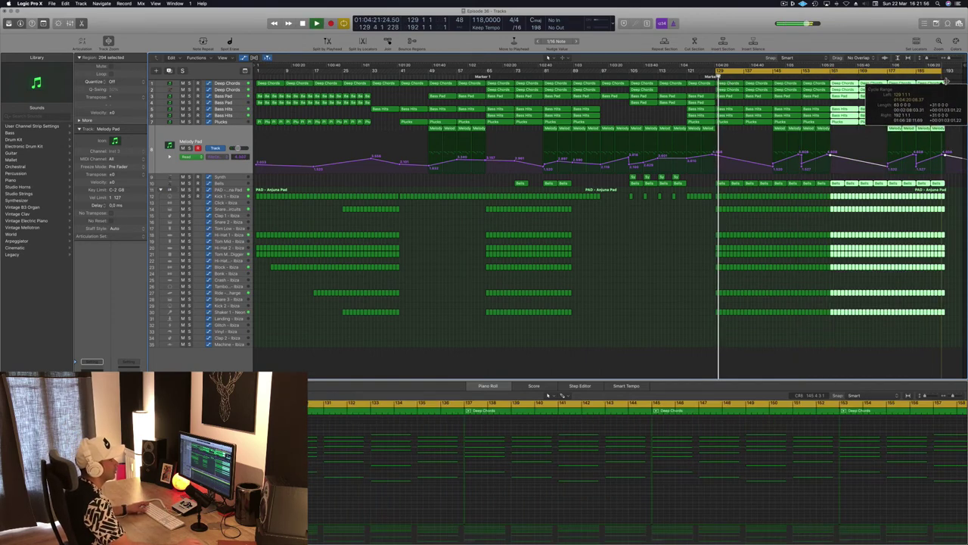
left_click(641, 290)
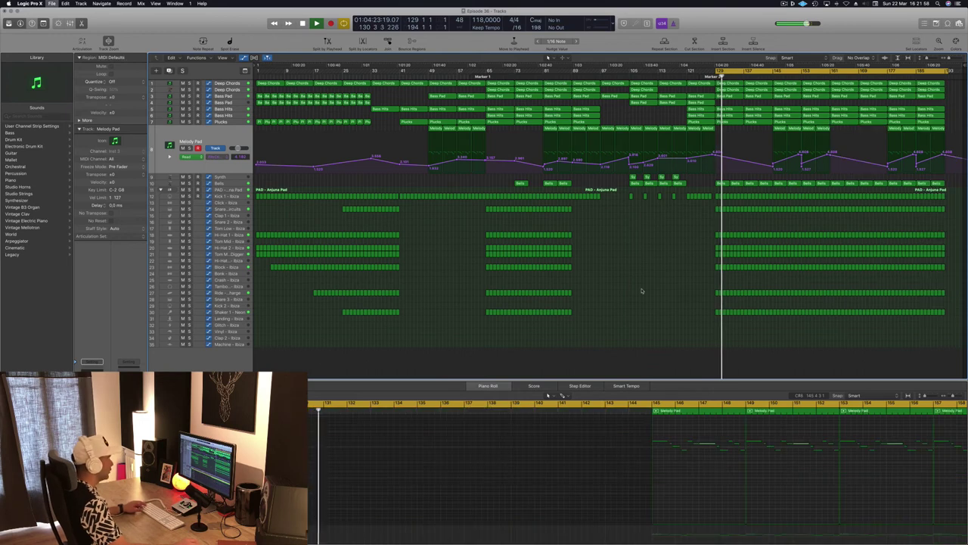
key("super+Left")
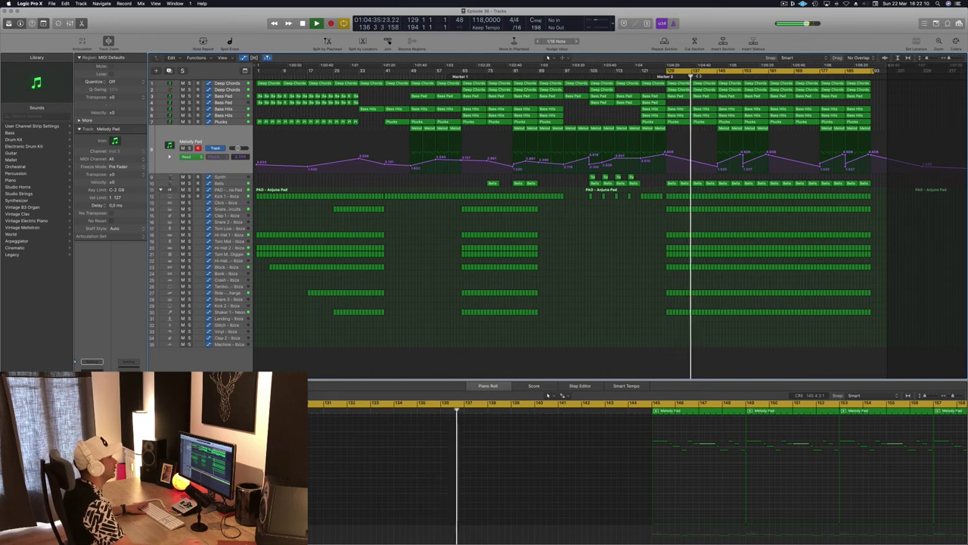
Delete the second Bass Hits track's regions from bar 145 onward.
left_click(730, 115)
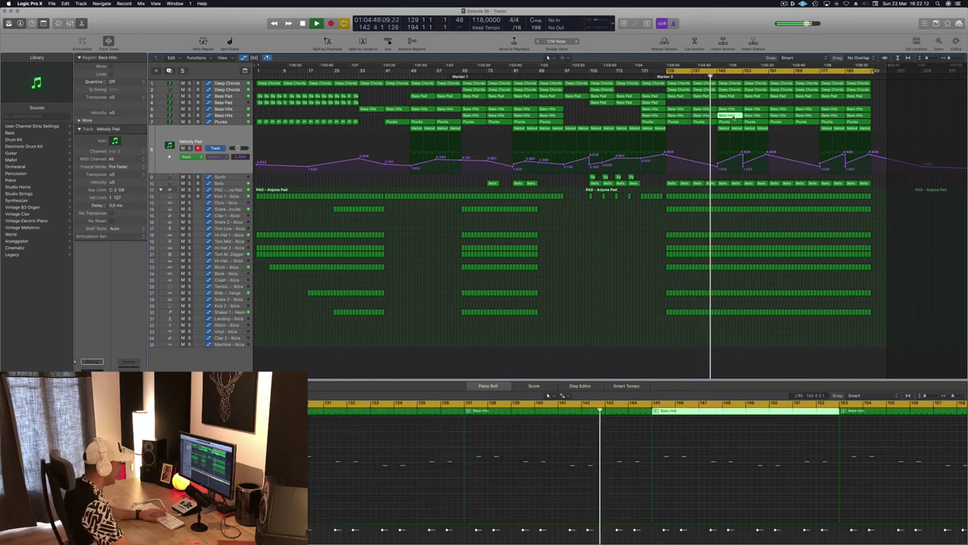
key("Delete")
left_click_drag(738, 115, 867, 118)
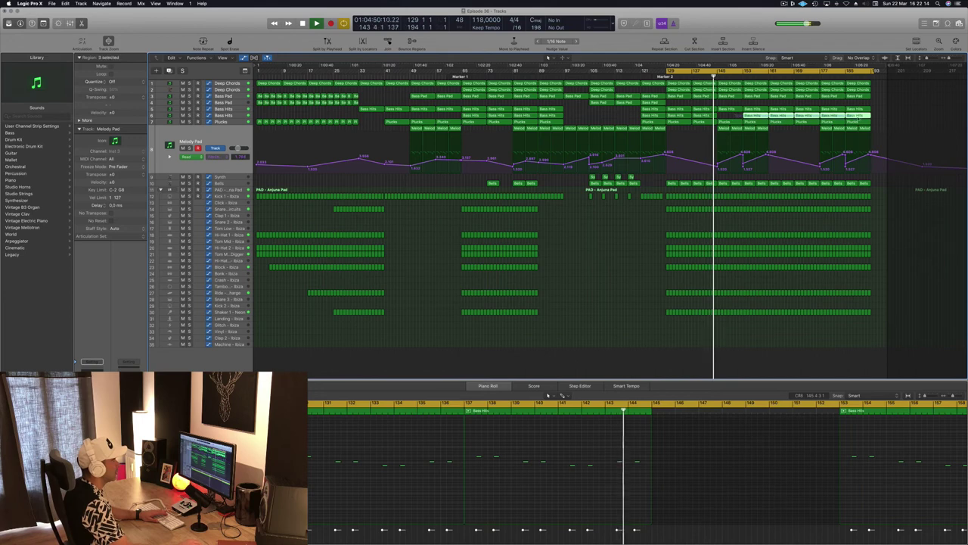
key("Delete")
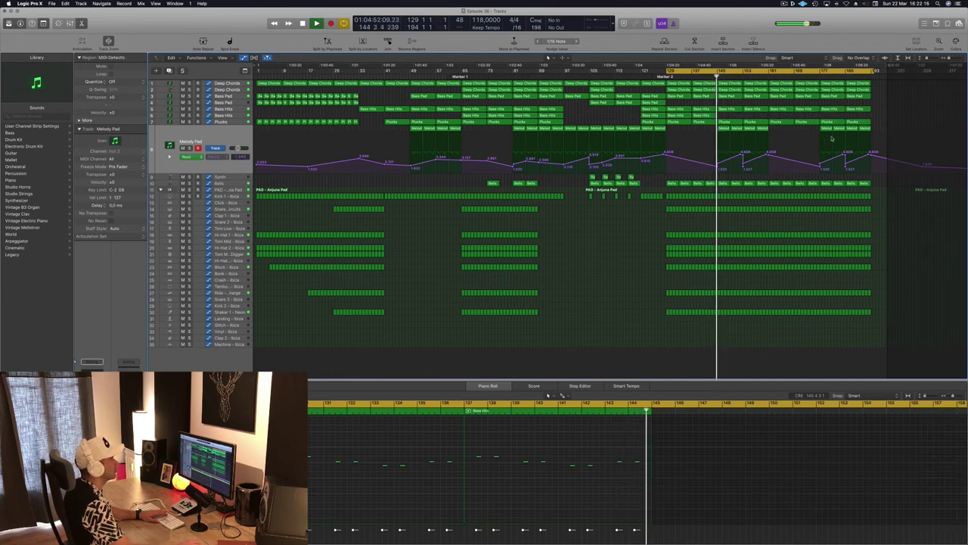
Delete the Melody Pad regions at bars 177–193 and the second Deep Chords track's regions from bar 145 onward.
left_click_drag(813, 126, 918, 133)
key("Delete")
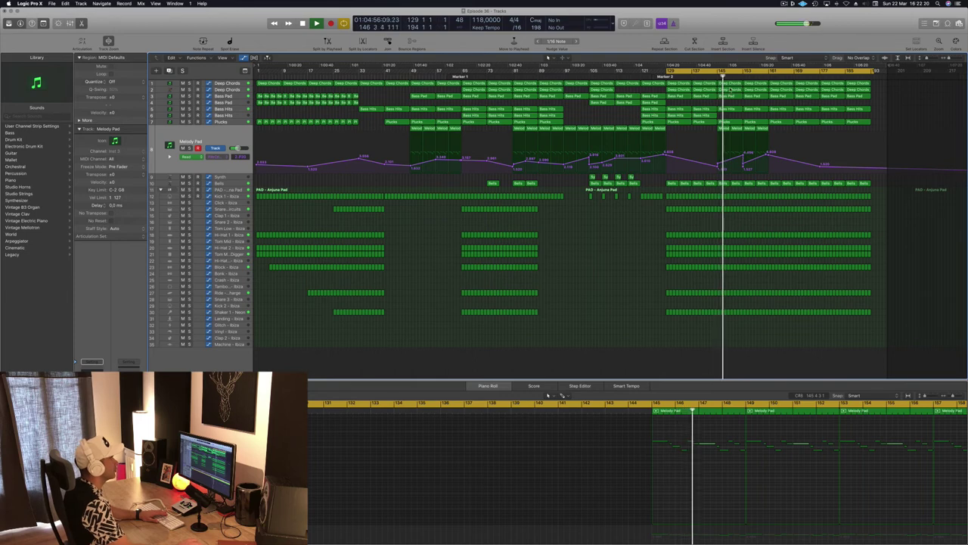
left_click(730, 89)
key("Delete")
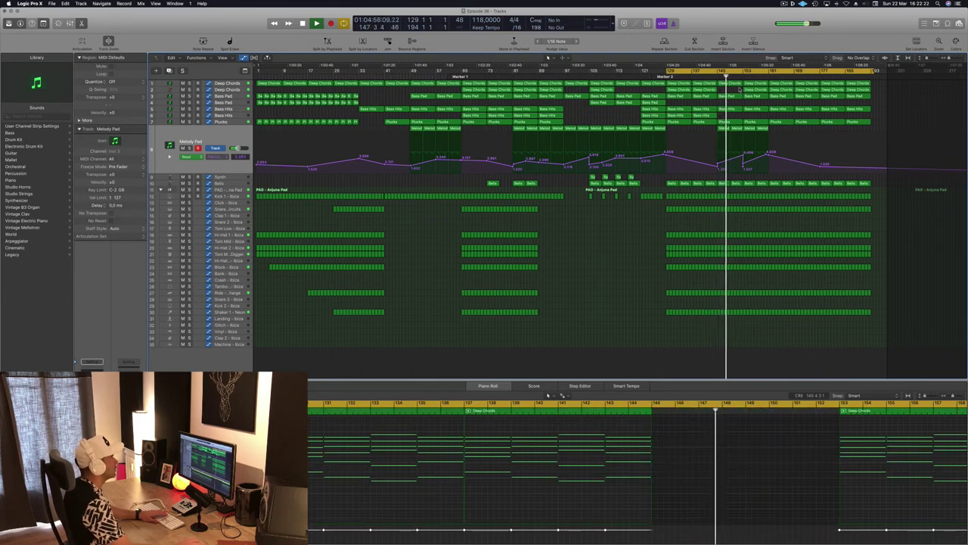
left_click(808, 90)
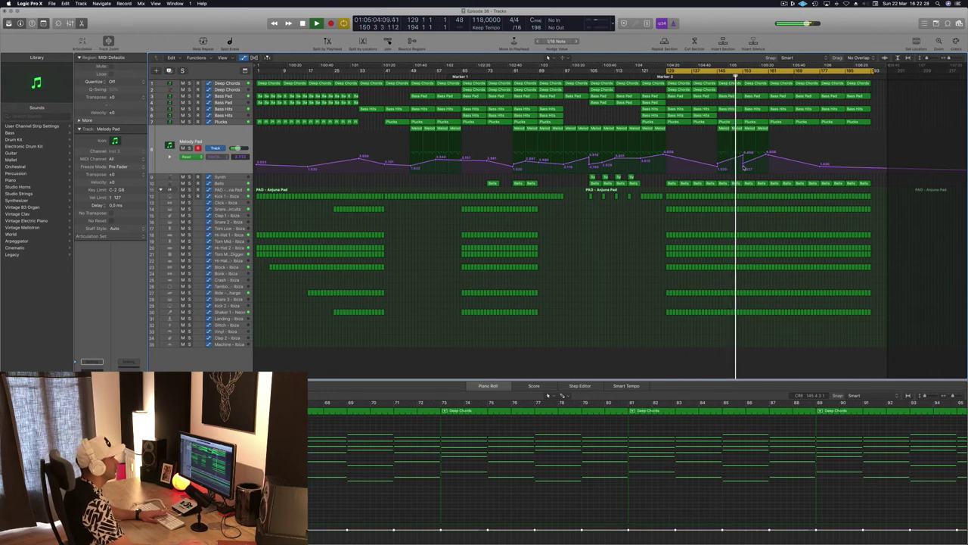
Raise the low Melody Pad filter cutoff point at bar 153 to lessen the dip, and replay from bar 145.
left_click(744, 166)
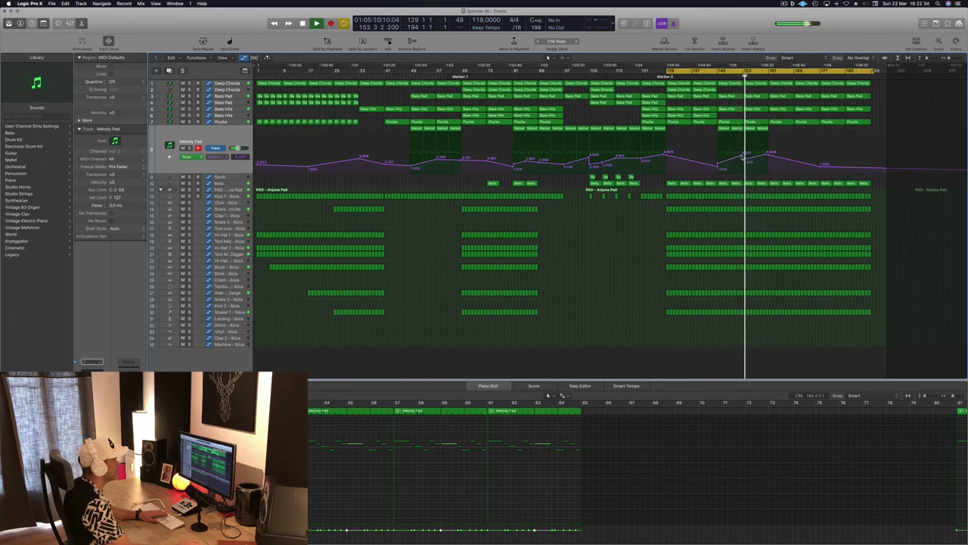
left_click(716, 76)
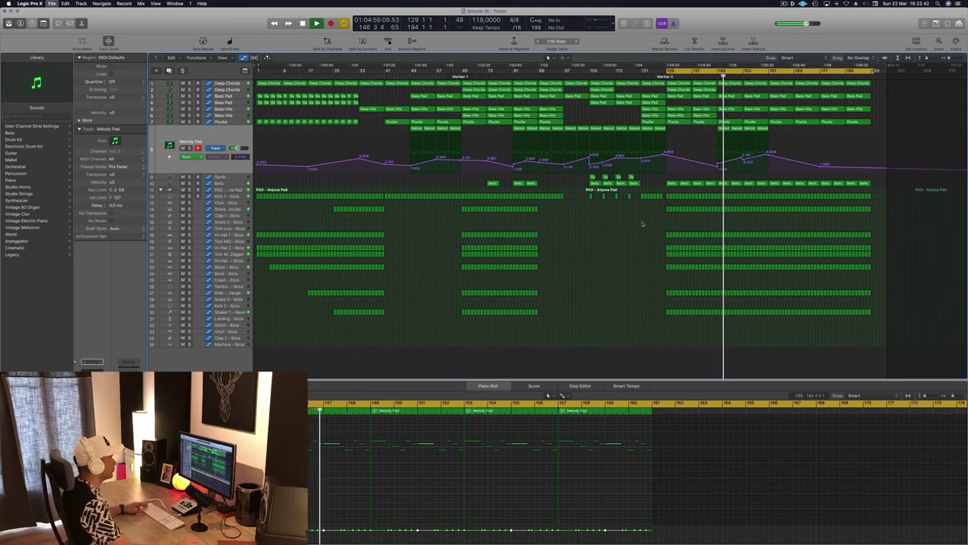
Delete the Bells regions from bar 161 to the end of the arrangement.
left_click(722, 184)
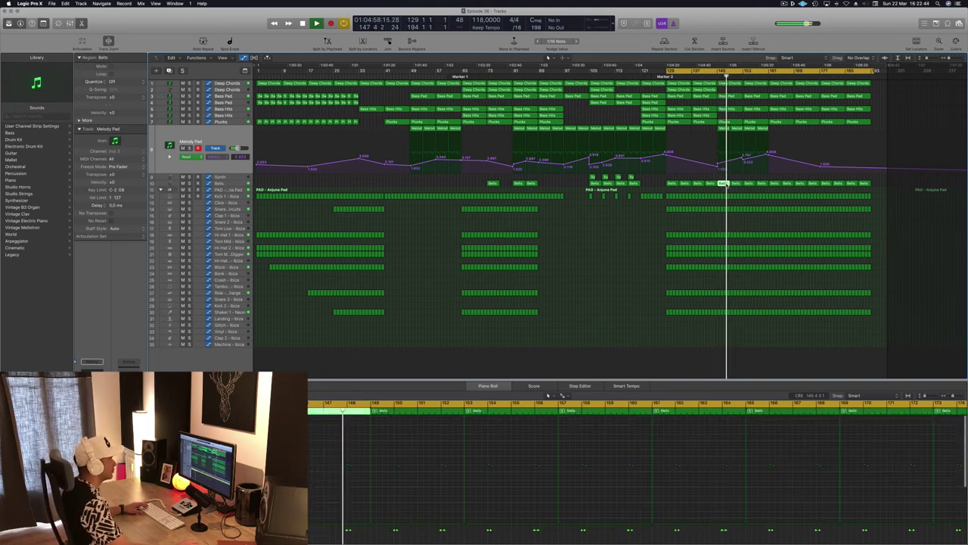
left_click(737, 184)
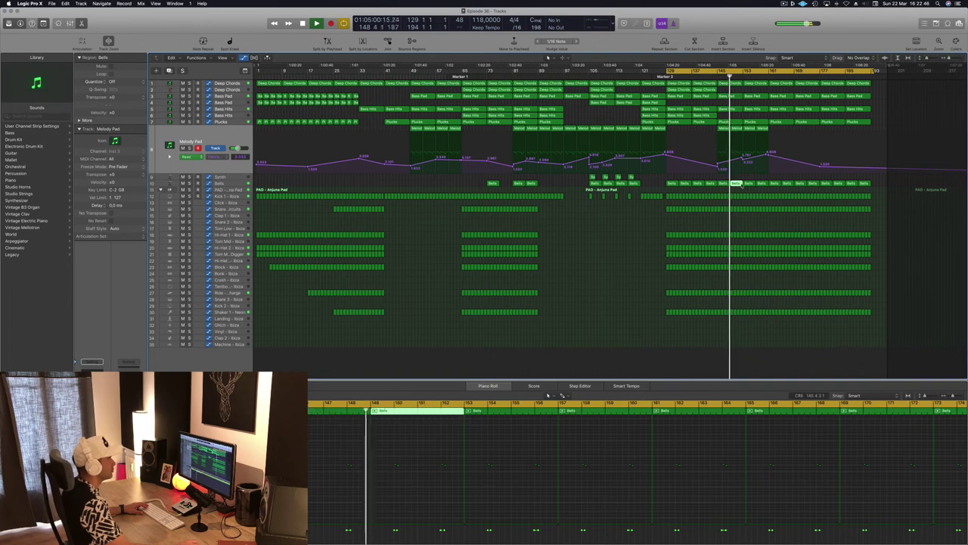
left_click(776, 184)
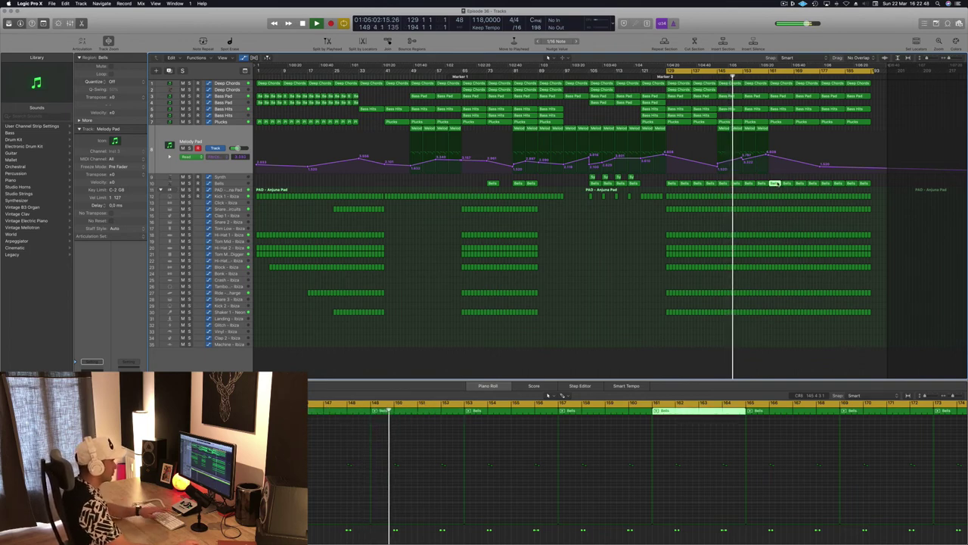
left_click_drag(874, 184, 840, 185)
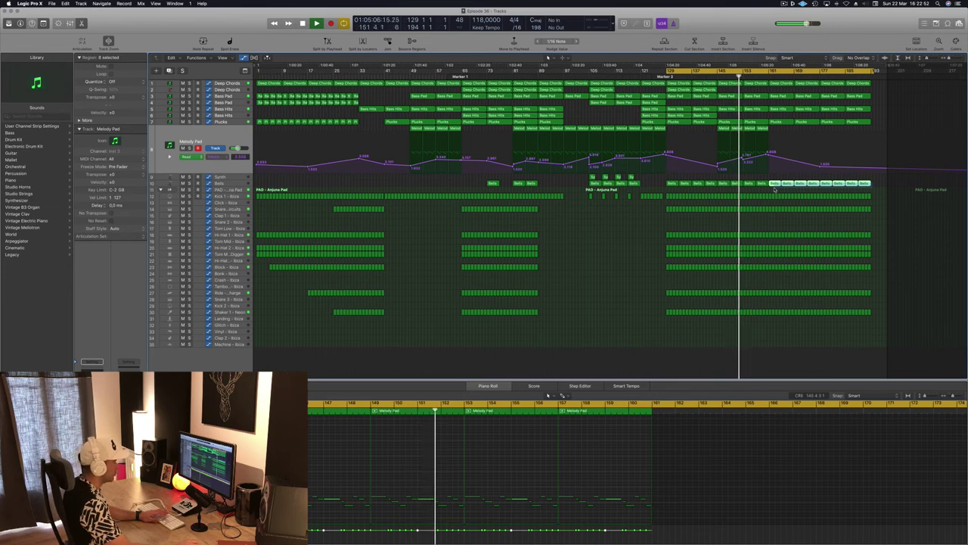
left_click(775, 189)
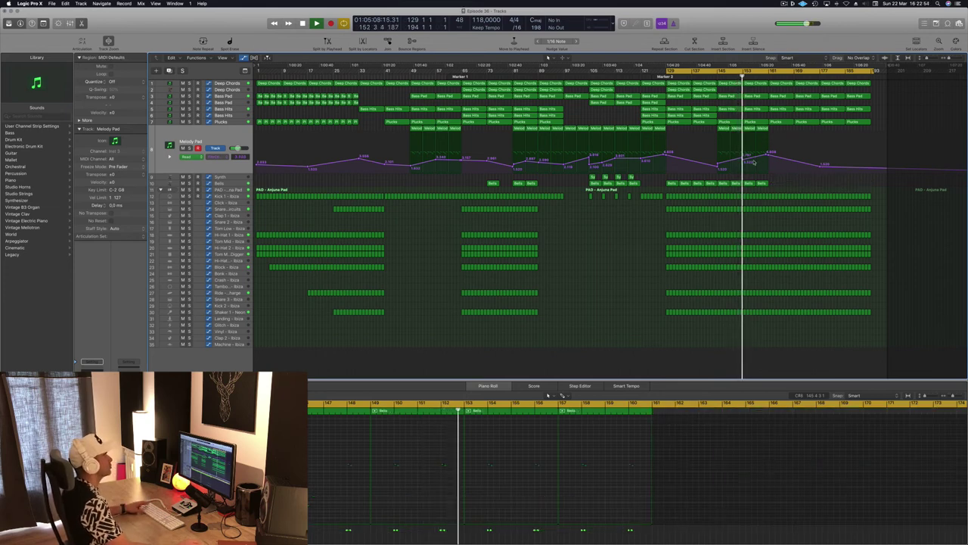
Slightly lower the Melody Pad filter cutoff peak at bar 161.
left_click(745, 159)
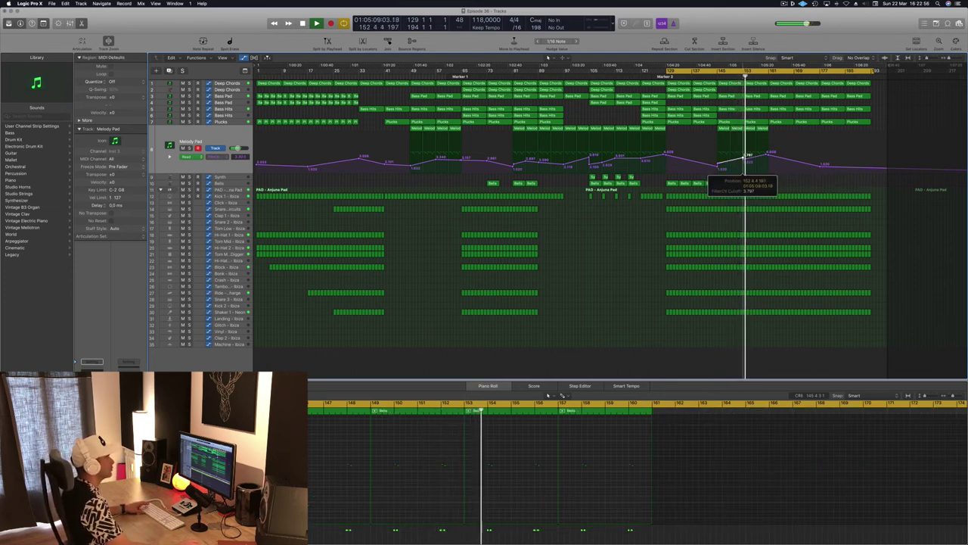
left_click_drag(747, 156, 768, 156)
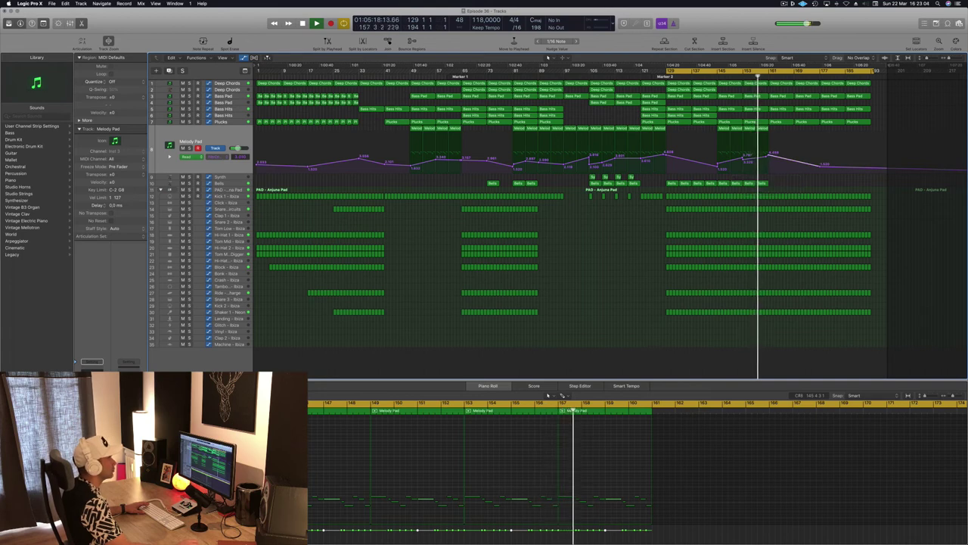
left_click_drag(768, 155, 766, 157)
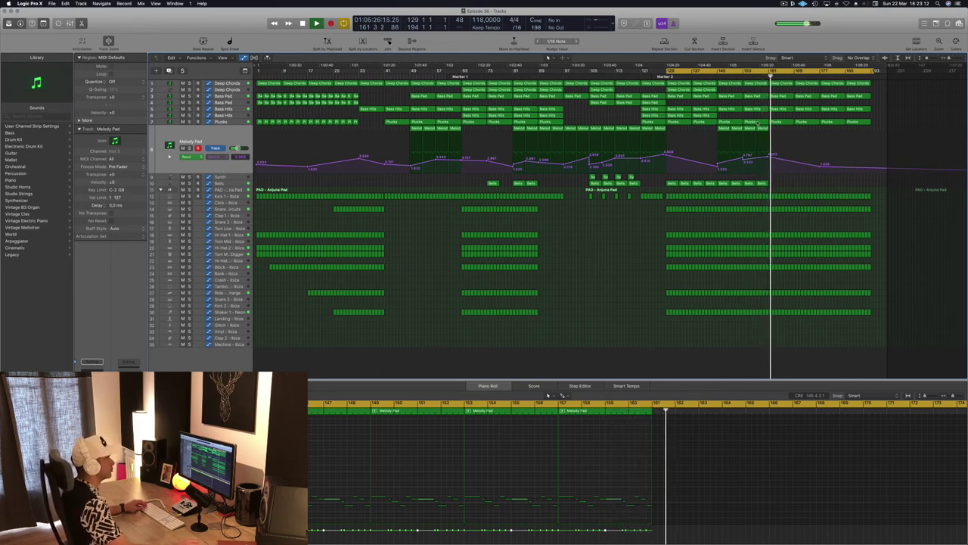
Delete the Bass Pad, Bass Hits and Plucks regions from bar 177 onward.
left_click(833, 96)
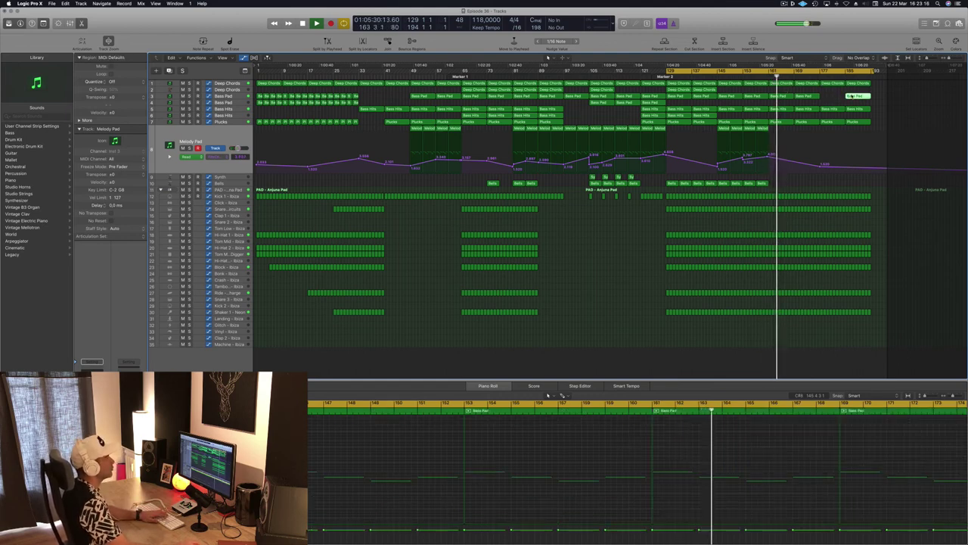
left_click_drag(831, 100, 868, 121)
key("Delete")
key("Delete")
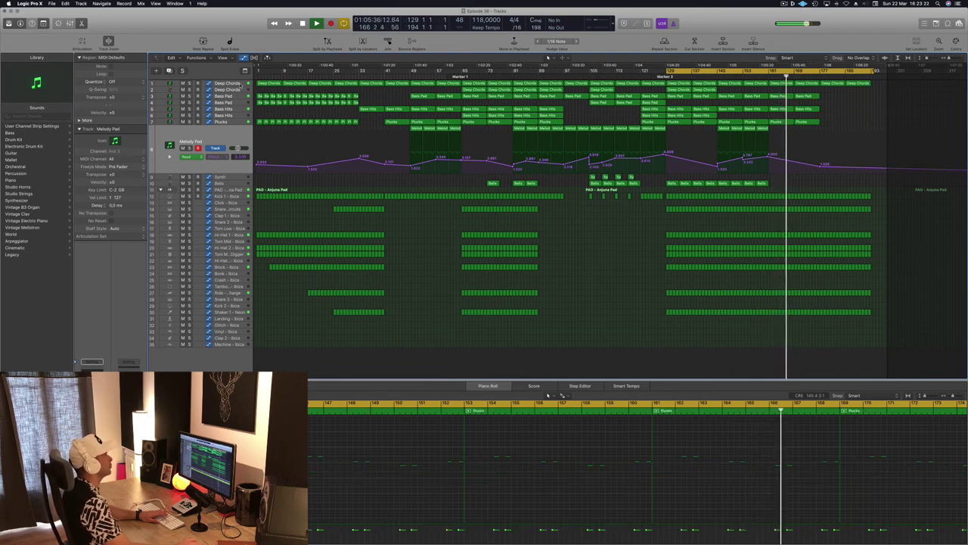
Delete the first Deep Chords track's regions from bar 177 onward.
left_click(240, 89)
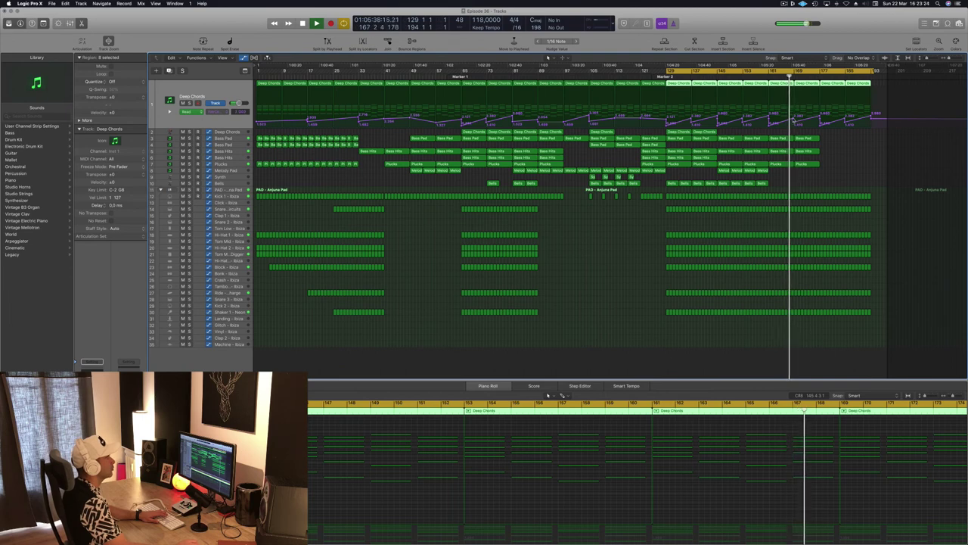
left_click(794, 118)
left_click_drag(880, 84, 835, 88)
key("Delete")
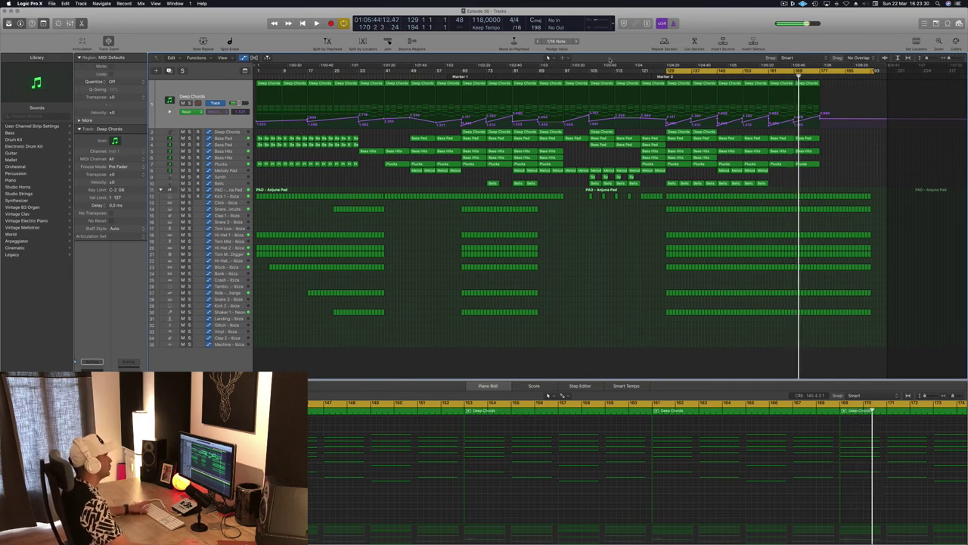
Extend the cycle range's start back to bar 1 and play the arrangement from the beginning.
key("space")
key("space")
left_click_drag(668, 71, 200, 98)
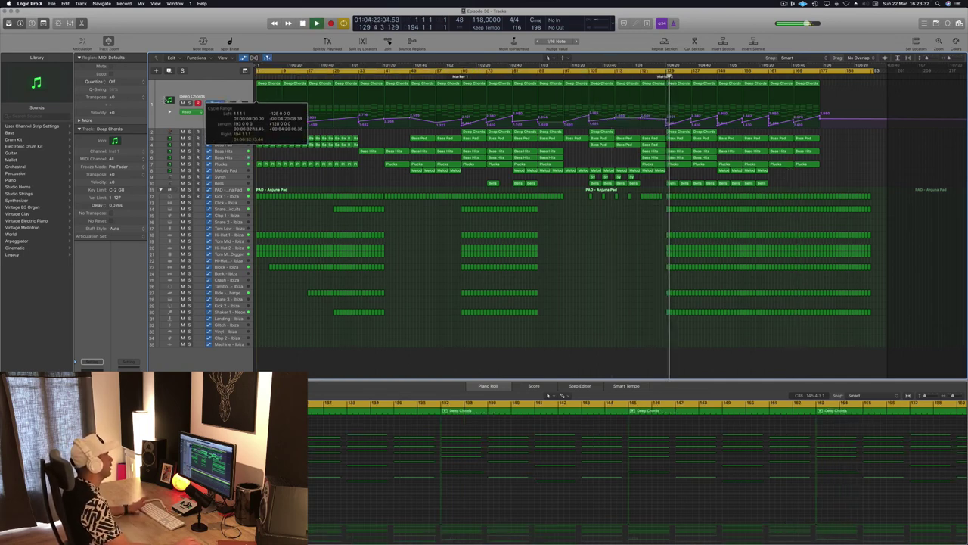
key("space")
key("space")
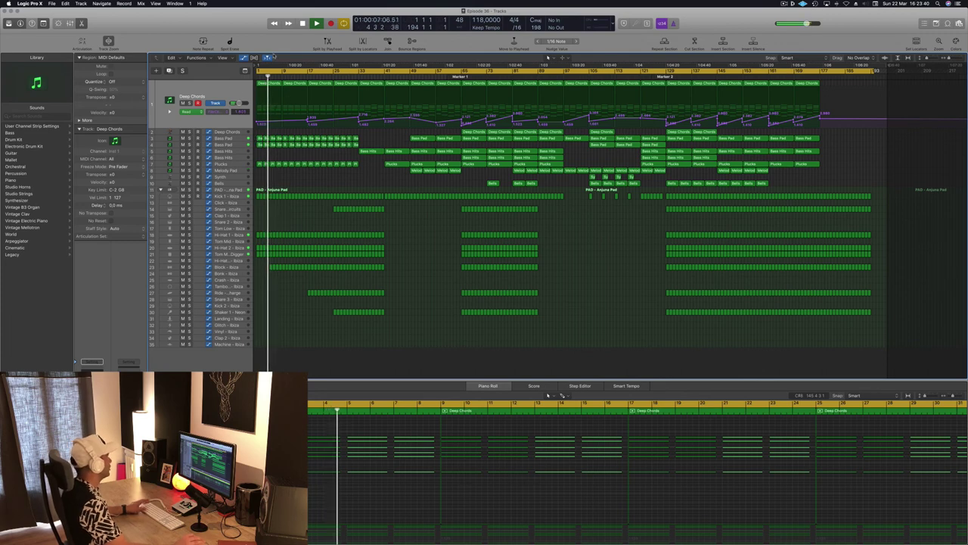
Skip playback to just before bar 33 and just before bar 49 to review the Bass Hits entry and following section.
left_click(356, 77)
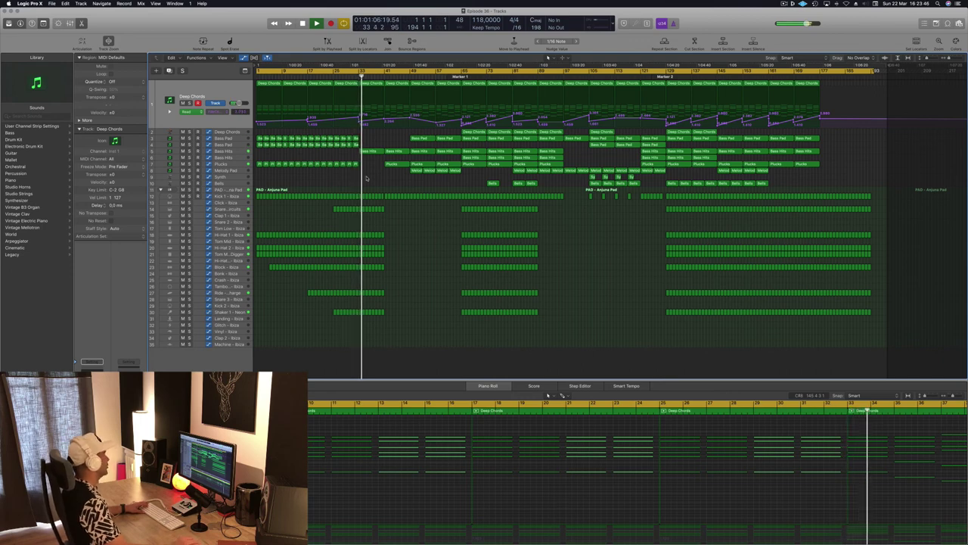
left_click(227, 152)
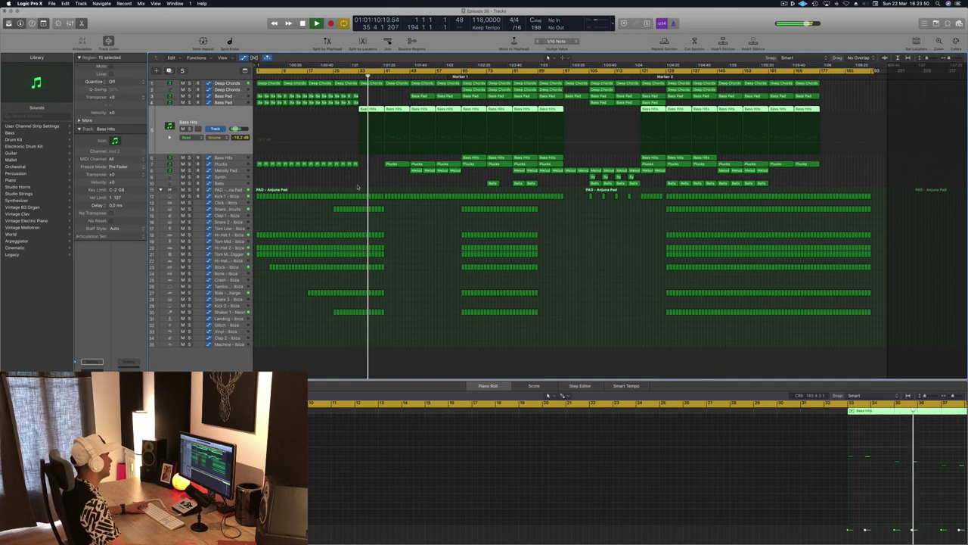
left_click(417, 183)
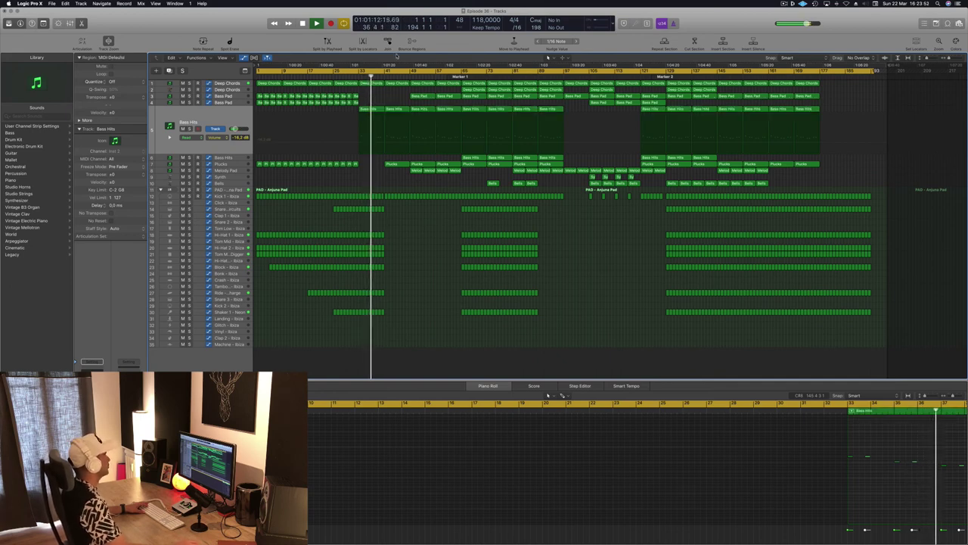
left_click(405, 74)
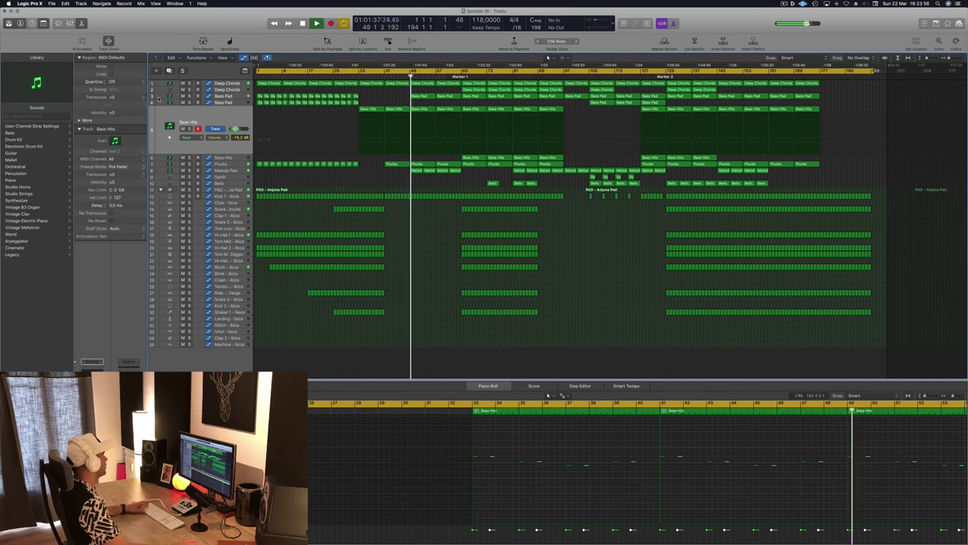
Audition the Bass Pad and Melody Pad in solo around bars 49–53, returning to the full mix.
left_click(189, 96)
left_click(189, 97)
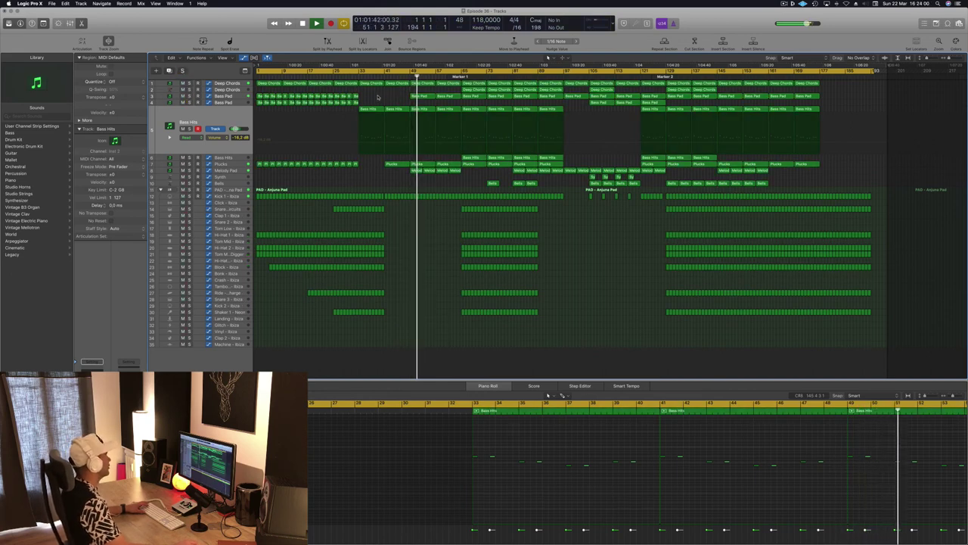
left_click(219, 164)
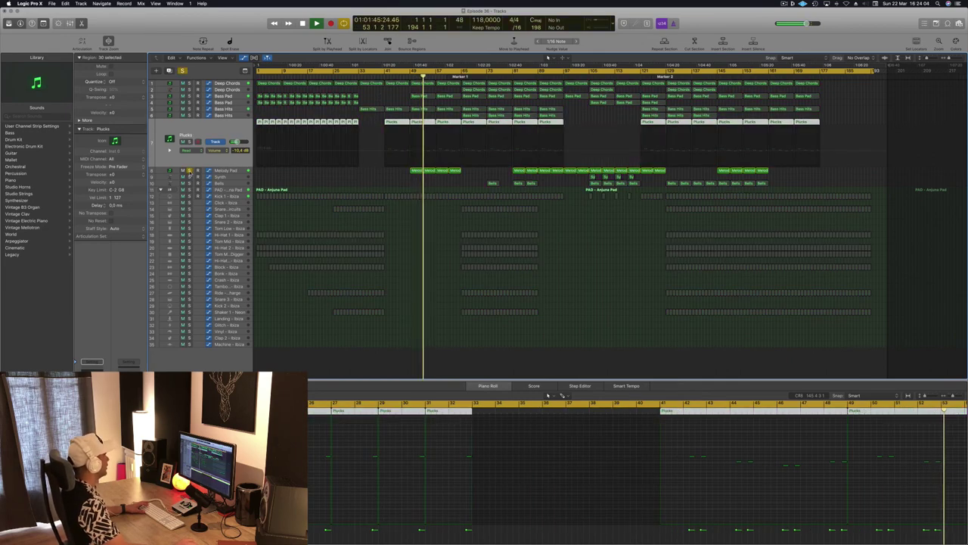
left_click(221, 171)
left_click(394, 179)
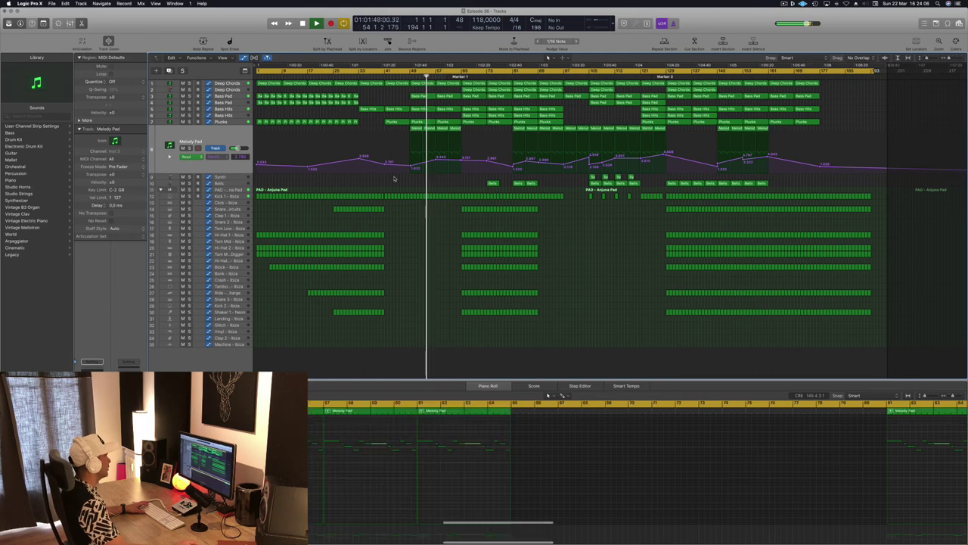
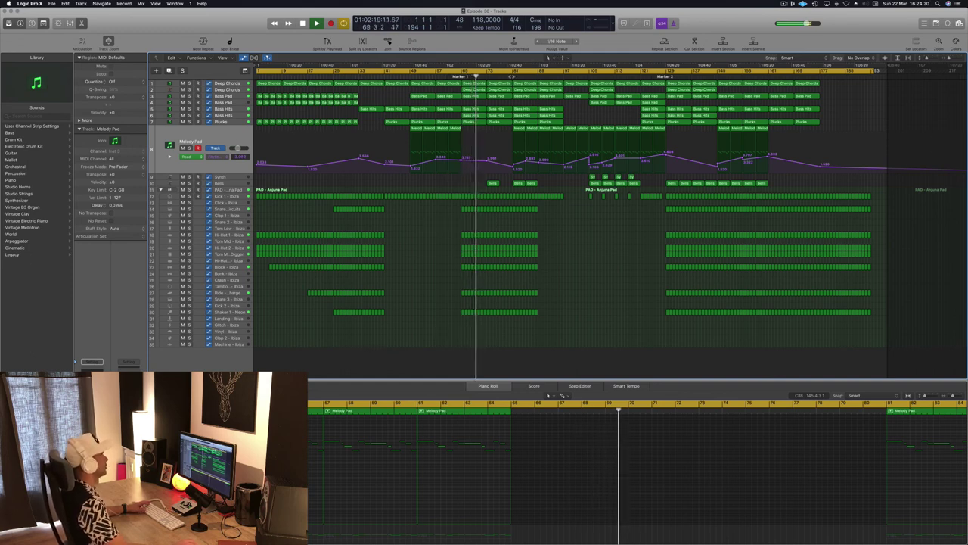
Skip playback to about bars 81, 89 and 96 to review the transition into the breakdown.
left_click(525, 130)
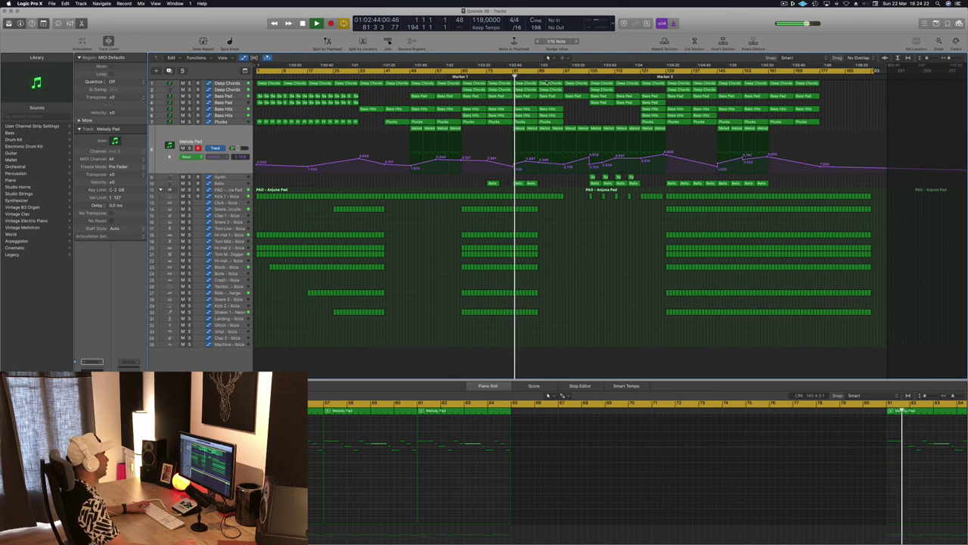
left_click(538, 76)
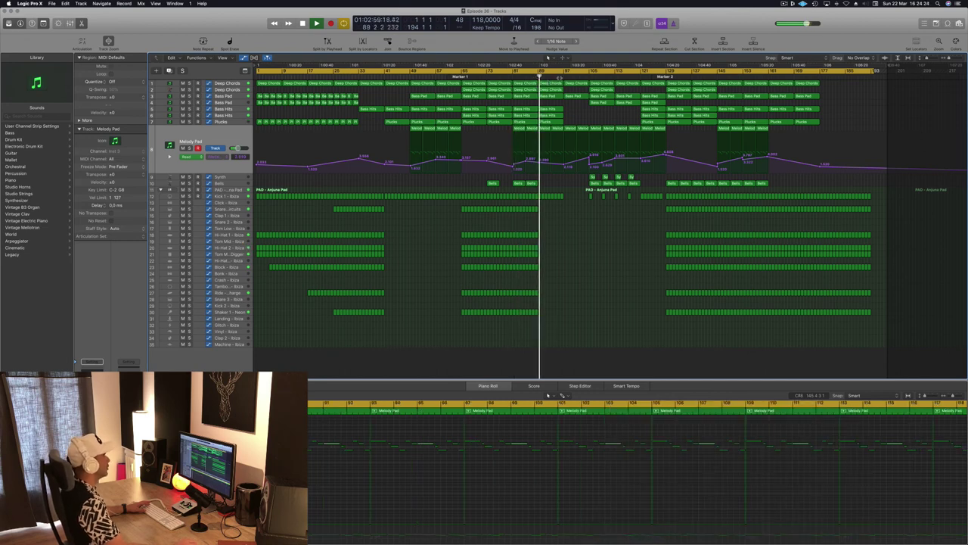
left_click(560, 78)
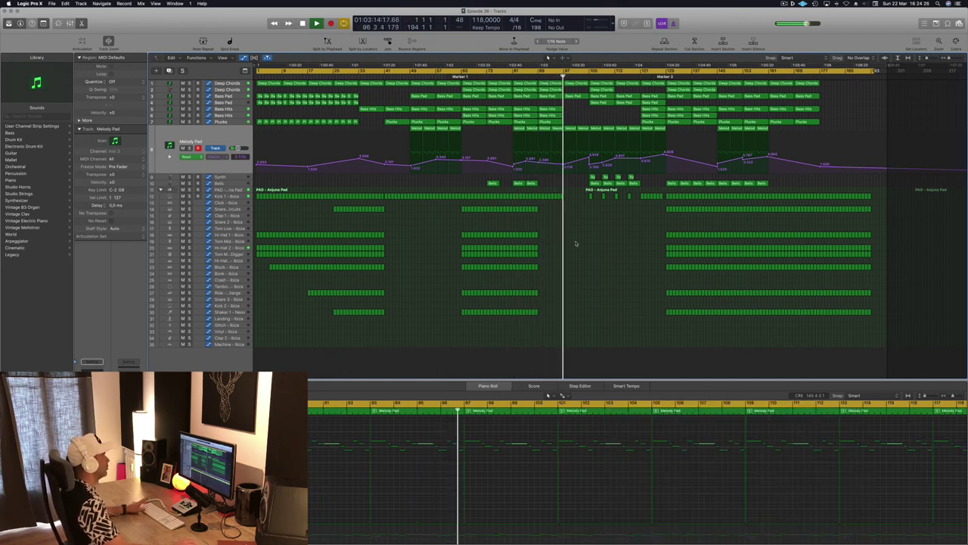